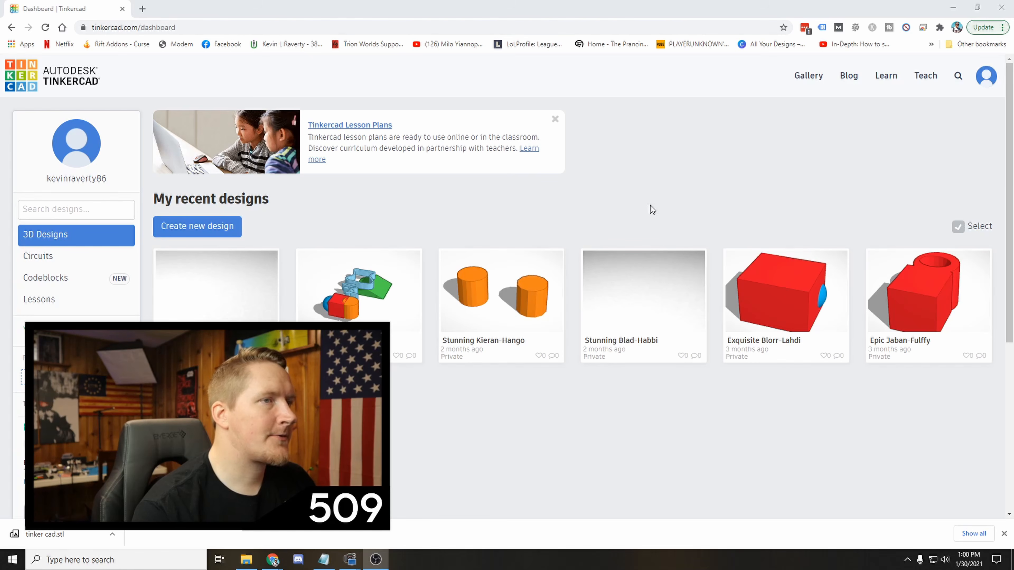
pyautogui.moveTo(1010, 187)
pyautogui.mouseDown()
pyautogui.moveTo(1012, 222)
pyautogui.moveTo(1010, 187)
pyautogui.mouseUp()
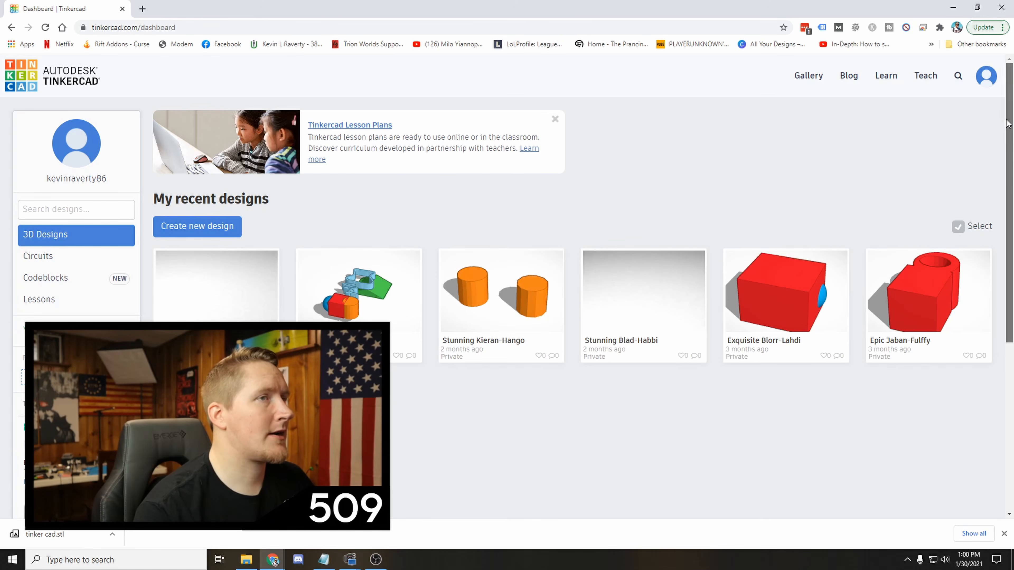
pyautogui.moveTo(141, 27); pyautogui.dragTo(250, 27)
pyautogui.press('BackSpace')
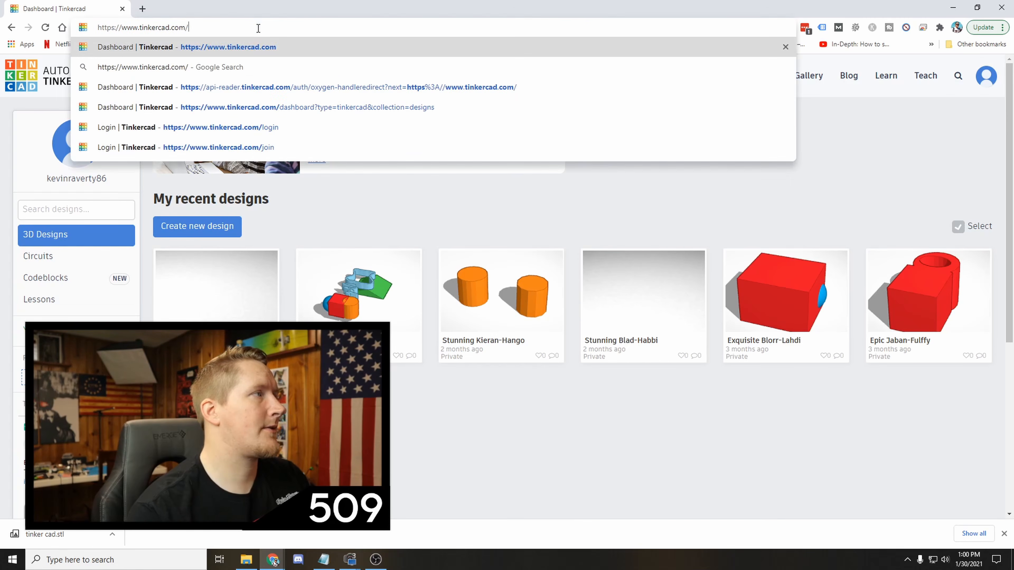
pyautogui.press('Return')
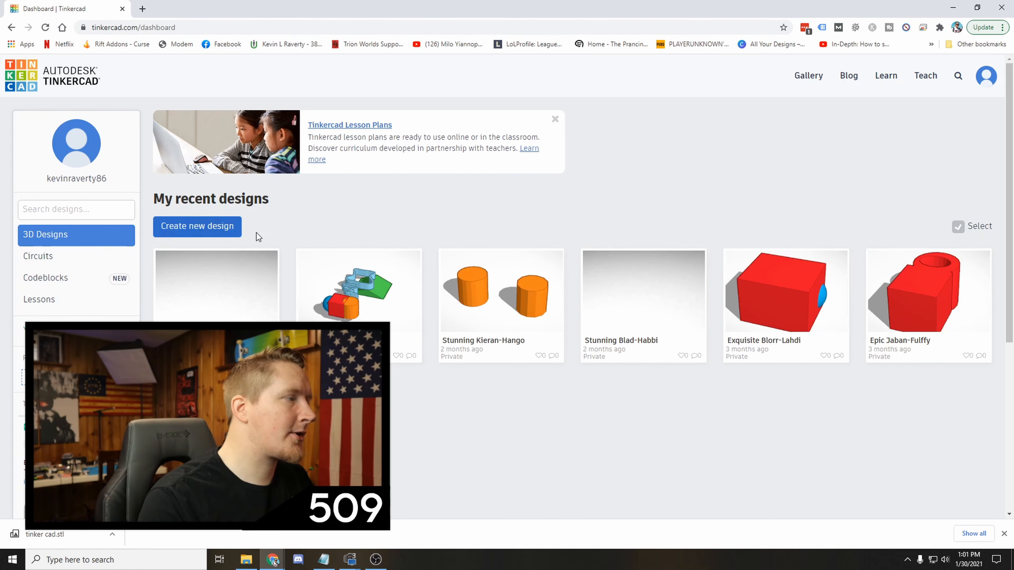
pyautogui.click(219, 227)
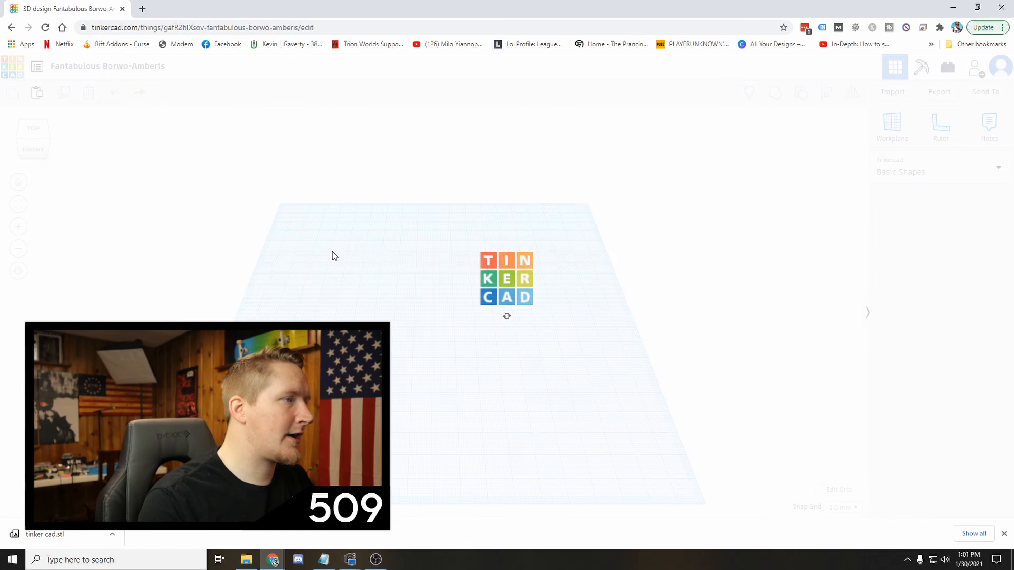
# - Examine the empty workplane by orbiting, panning and zooming, using the view cube's faces, and restoring the home view
pyautogui.moveTo(682, 261); pyautogui.dragTo(414, 315, button='right')
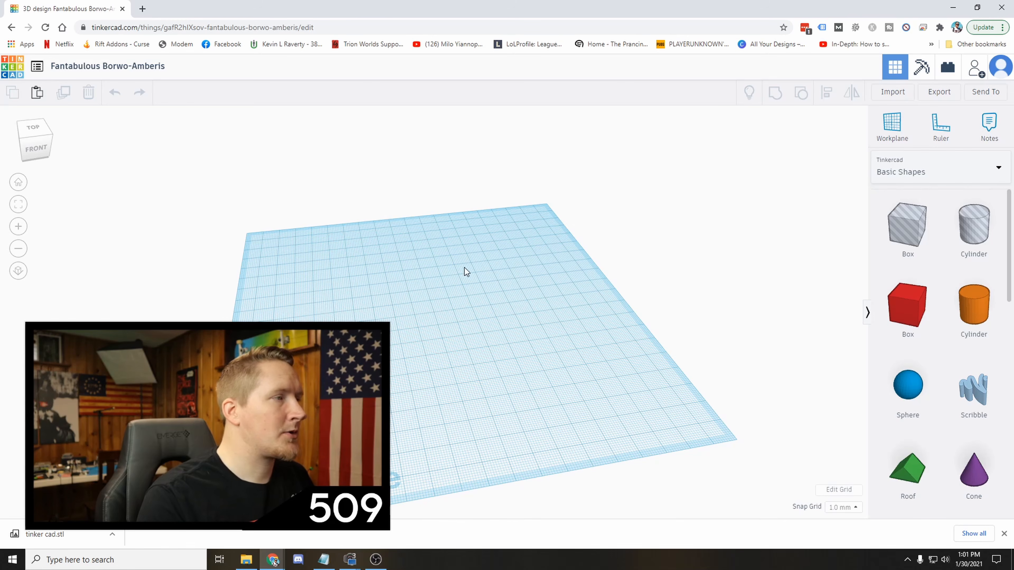
pyautogui.moveTo(464, 272); pyautogui.dragTo(390, 277, button='right')
pyautogui.scroll(-2, 392, 284)
pyautogui.scroll(5, 412, 301)
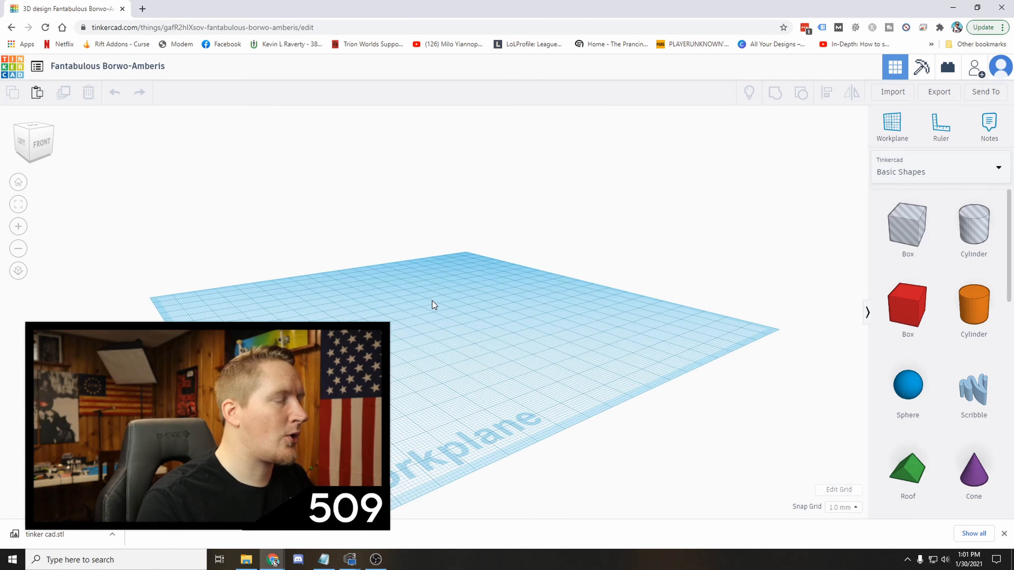
pyautogui.moveTo(432, 305); pyautogui.dragTo(582, 340, button='middle')
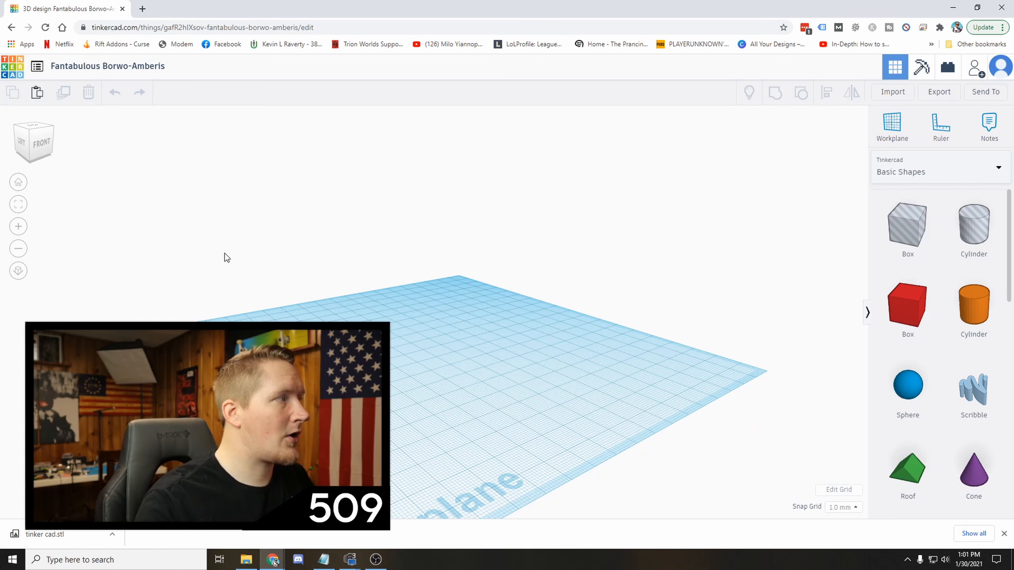
pyautogui.click(23, 143)
pyautogui.click(51, 138)
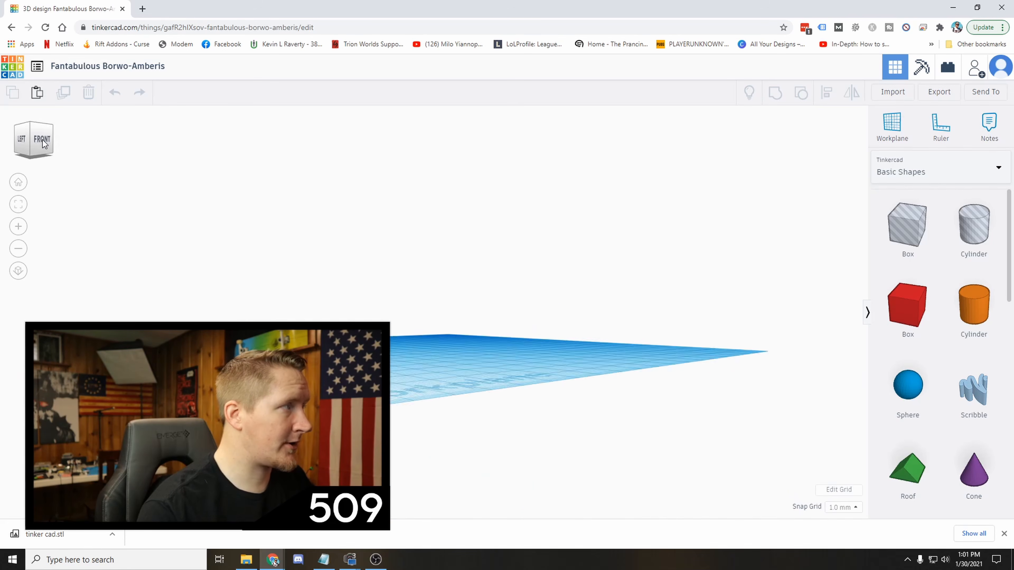
pyautogui.click(27, 141)
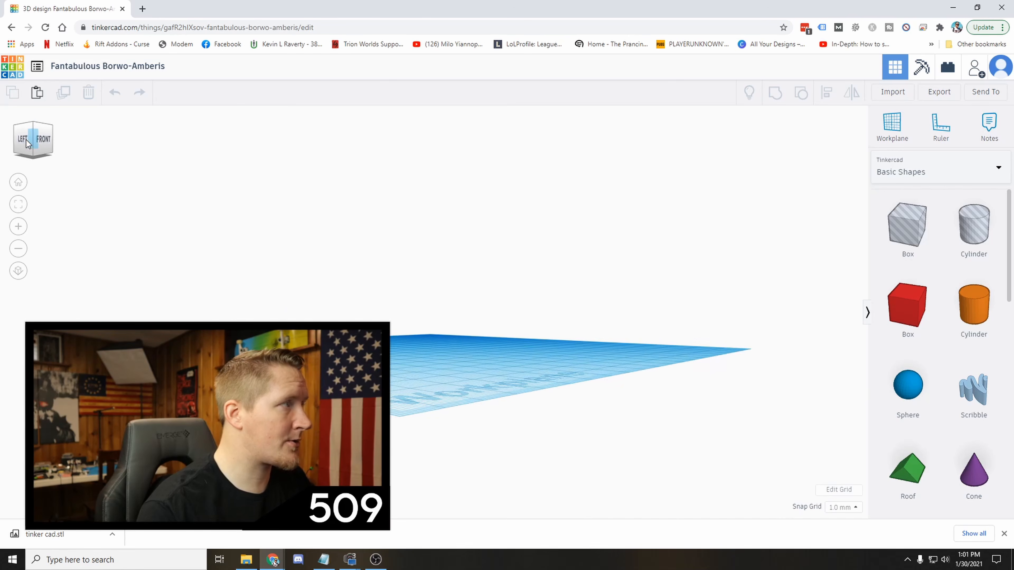
pyautogui.click(32, 125)
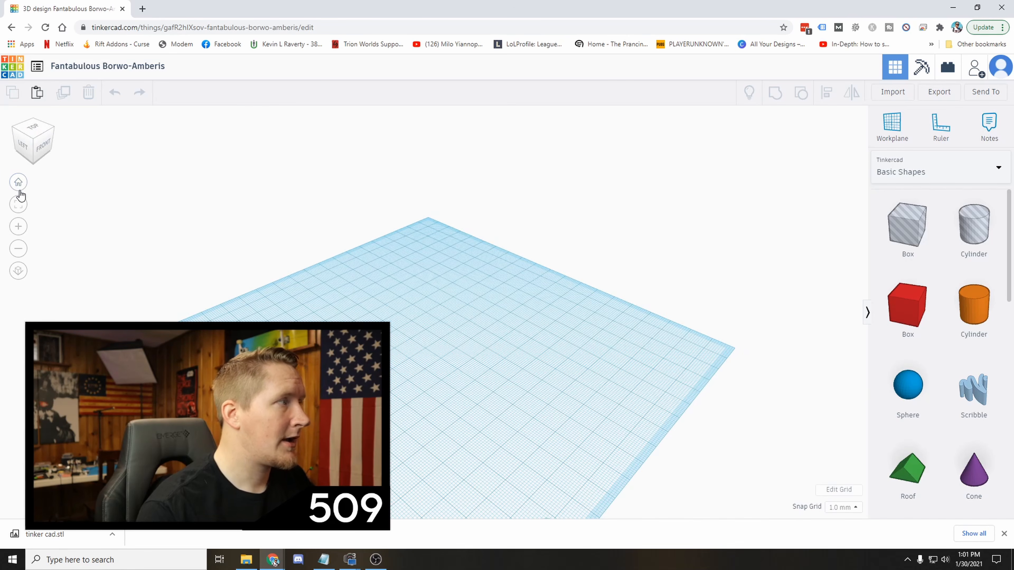
pyautogui.click(18, 184)
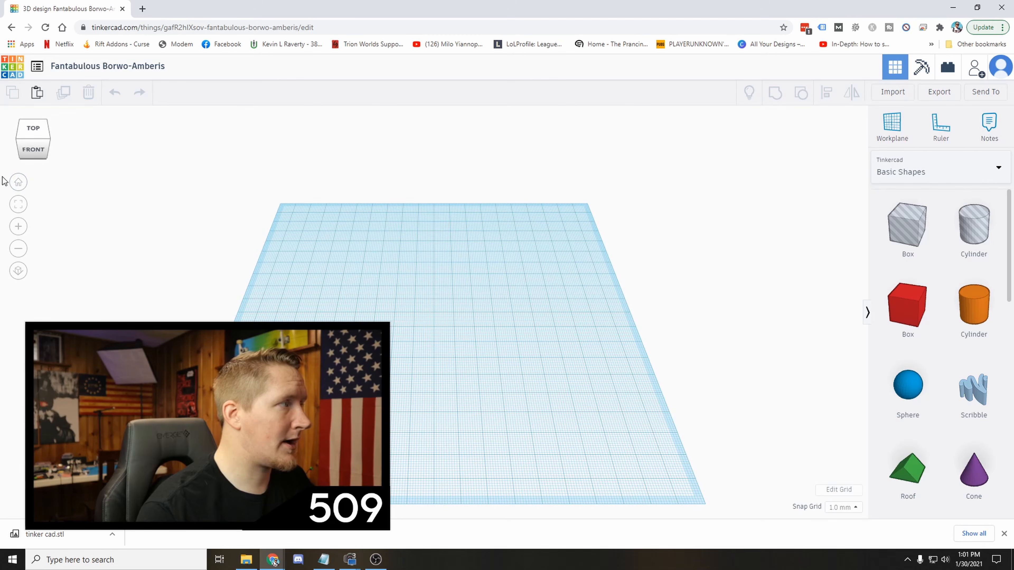
pyautogui.click(18, 227)
pyautogui.click(18, 249)
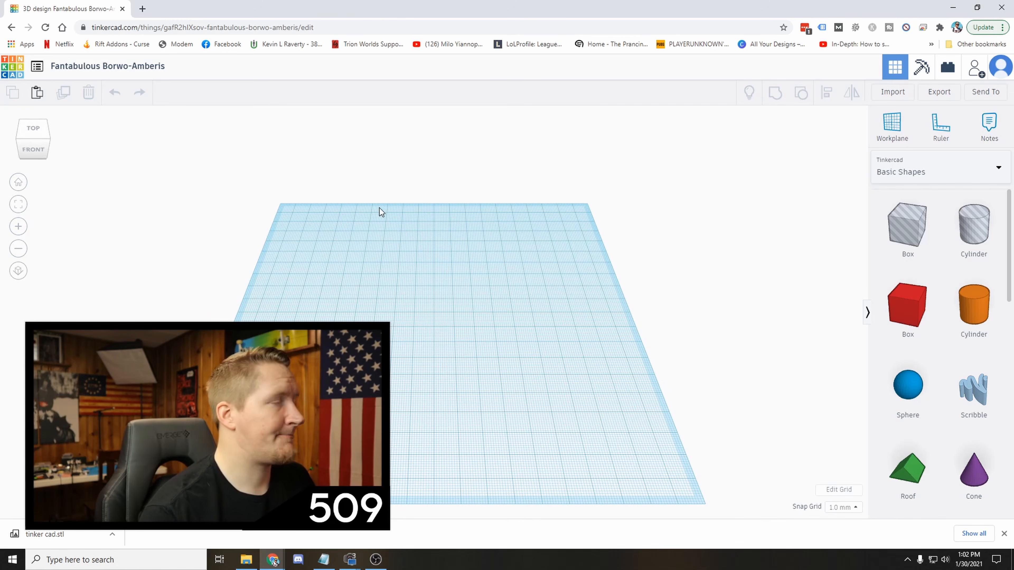
# - Rename the design as "test file"
pyautogui.click(87, 63)
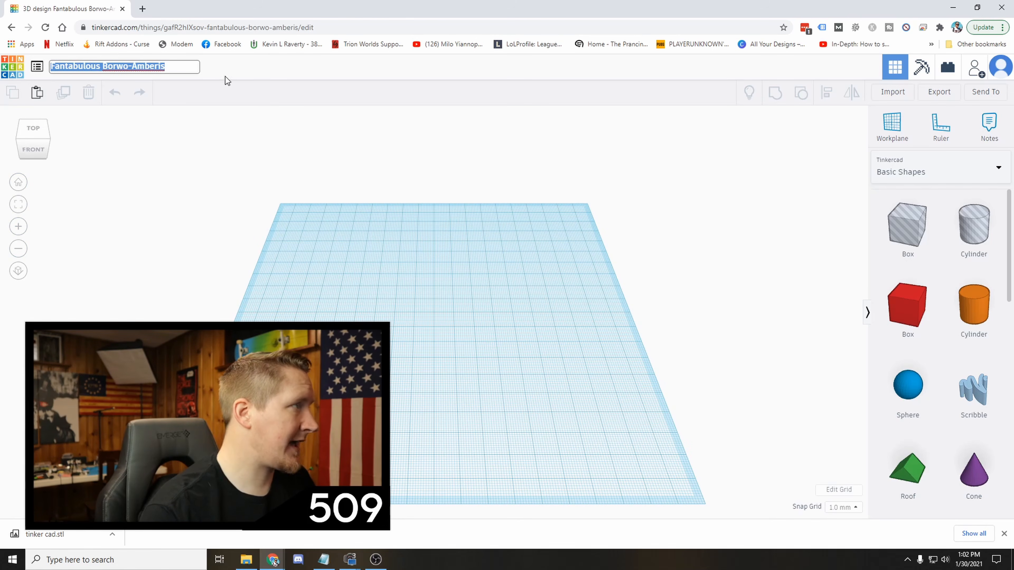
pyautogui.write('test file')
pyautogui.press('Return')
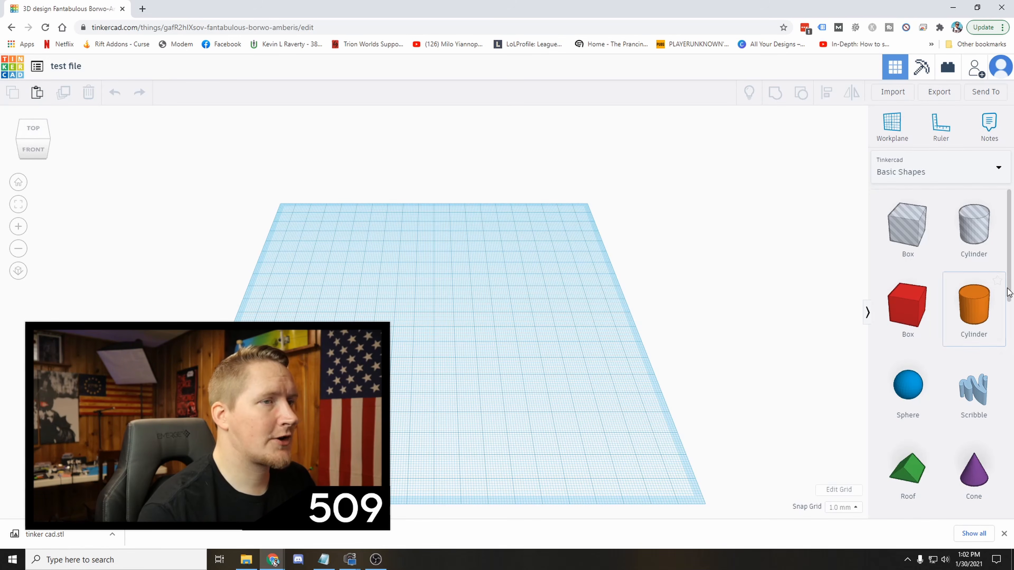
# - Place a solid red box from the basic shapes near the middle of the workplane
pyautogui.scroll(-1, 974, 304)
pyautogui.scroll(1, 974, 304)
pyautogui.moveTo(908, 306); pyautogui.dragTo(419, 329)
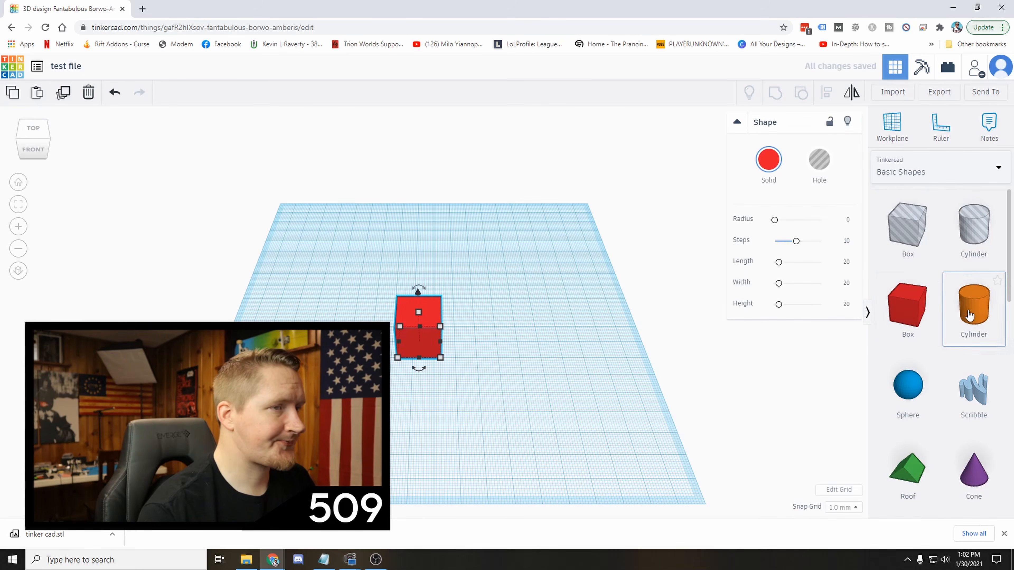
pyautogui.moveTo(1009, 230); pyautogui.dragTo(998, 200)
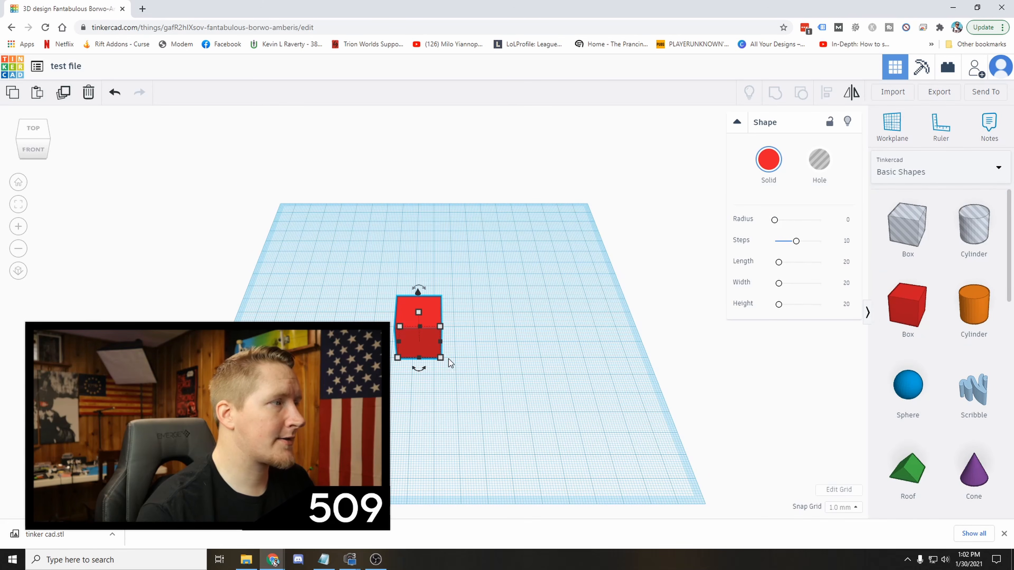
# - Set both horizontal dimensions of the red box to 30 mm
pyautogui.scroll(5, 448, 358)
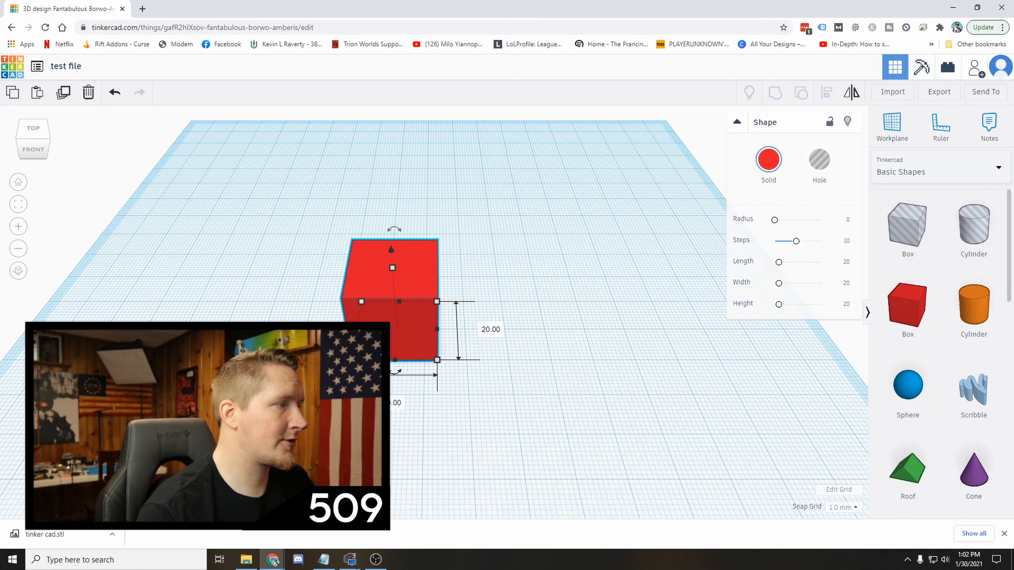
pyautogui.click(396, 403)
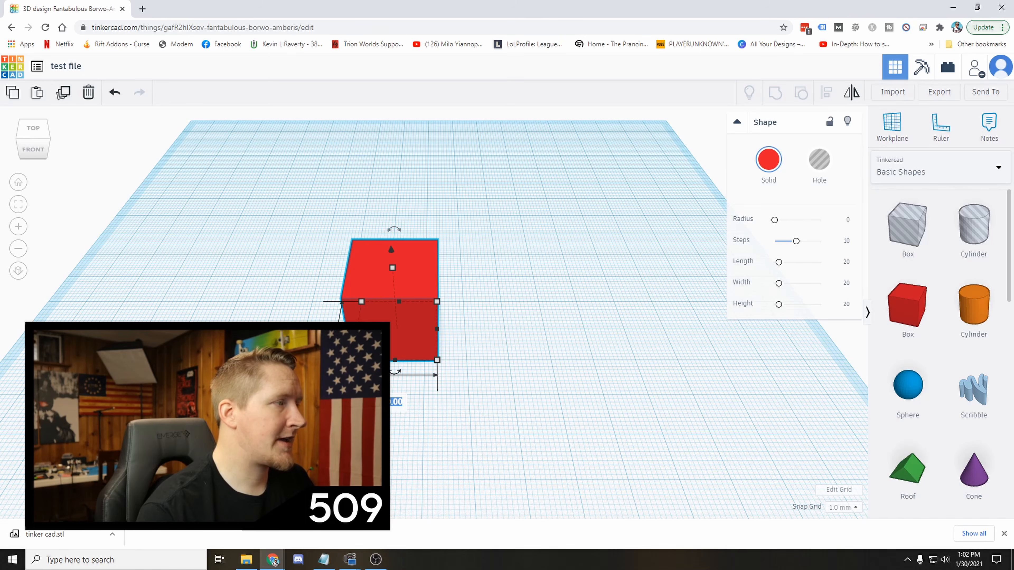
pyautogui.click(304, 330)
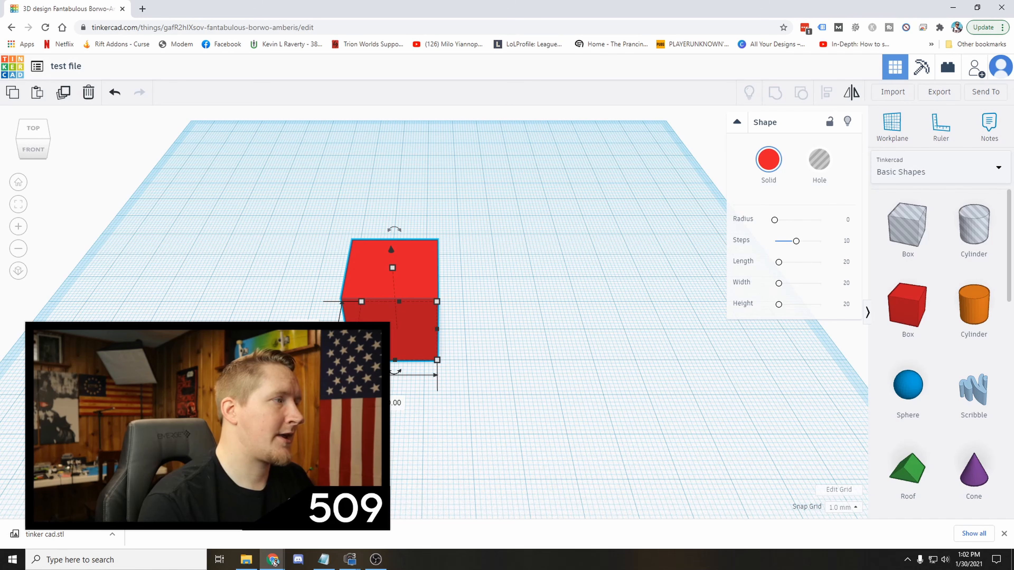
pyautogui.press('Tab')
pyautogui.write('3')
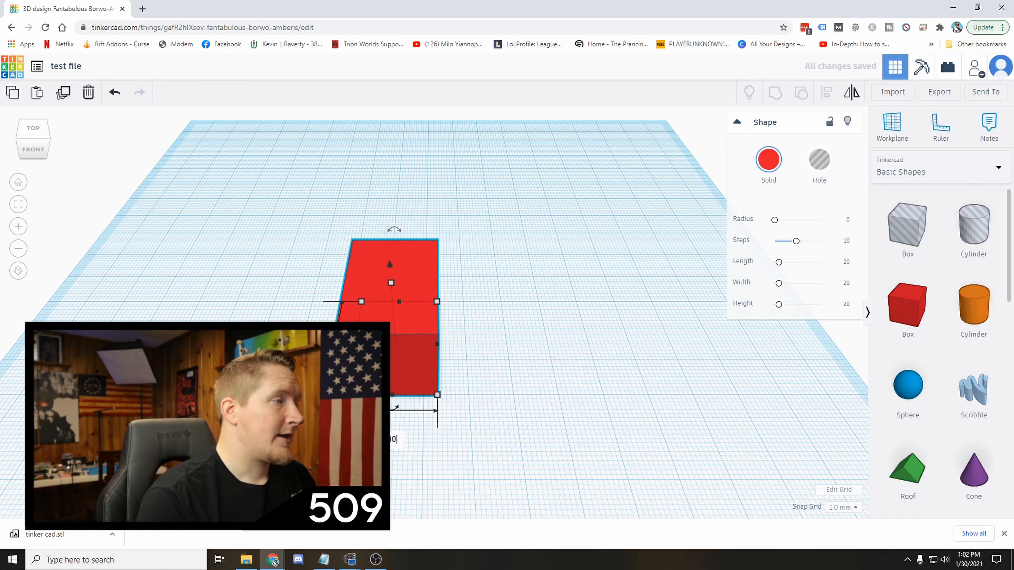
pyautogui.write('0')
pyautogui.press('Return')
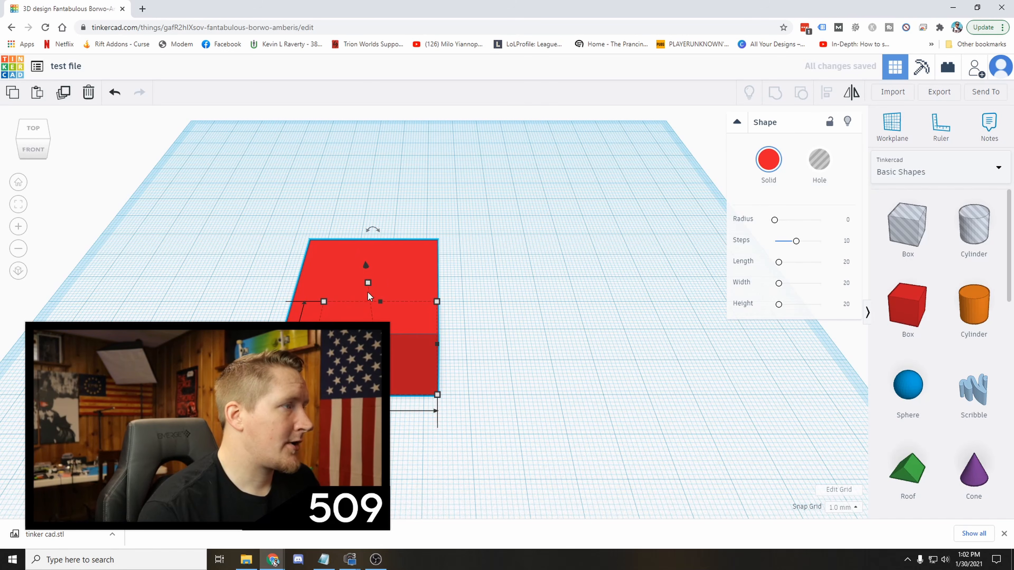
# - Flatten the red box into a thin plate by setting its height to 3 mm
pyautogui.moveTo(370, 278); pyautogui.dragTo(340, 210)
pyautogui.moveTo(582, 256); pyautogui.dragTo(501, 208, button='right')
pyautogui.moveTo(335, 152); pyautogui.dragTo(345, 270)
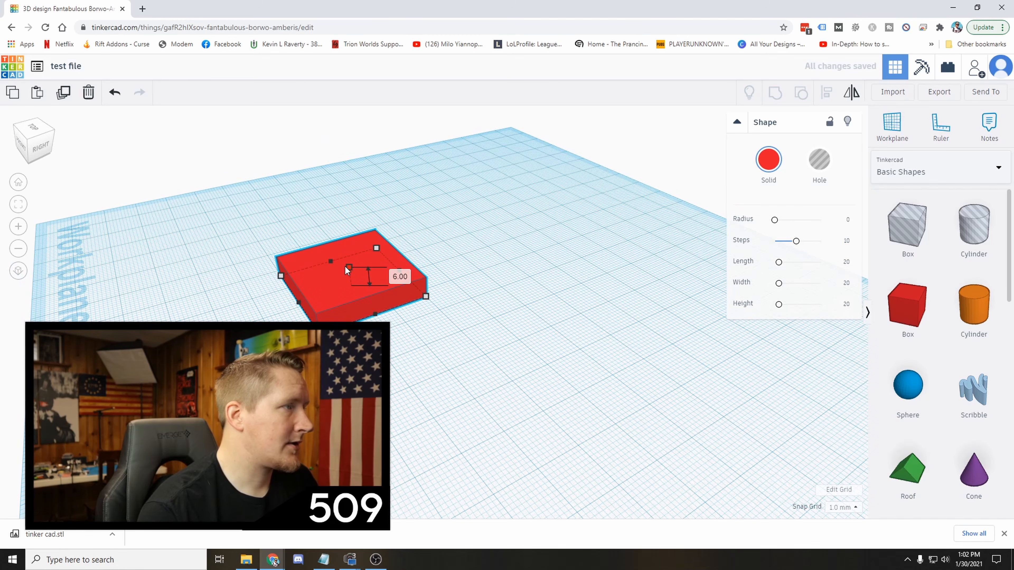
pyautogui.moveTo(344, 265); pyautogui.dragTo(351, 310, button='right')
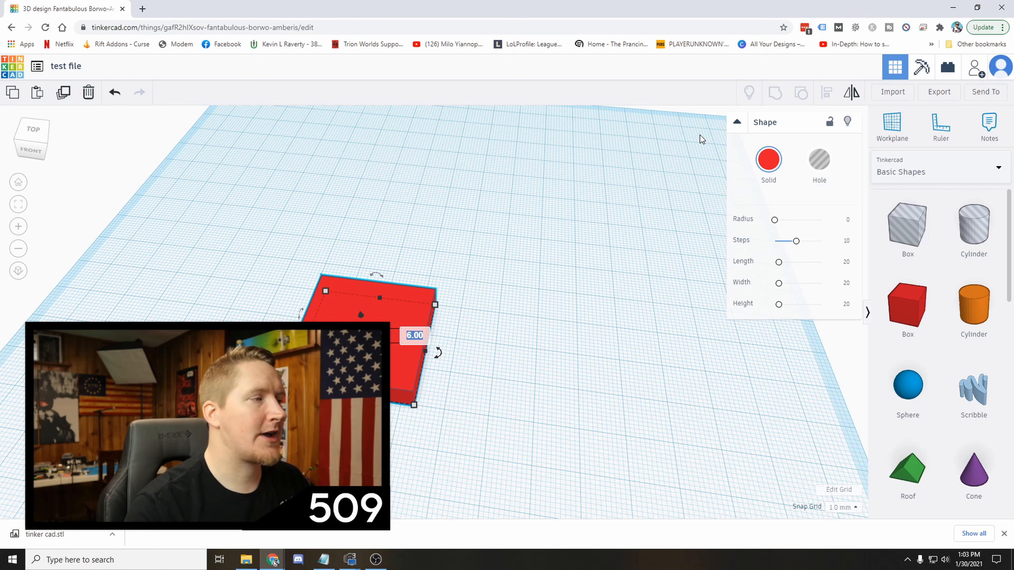
pyautogui.write('3')
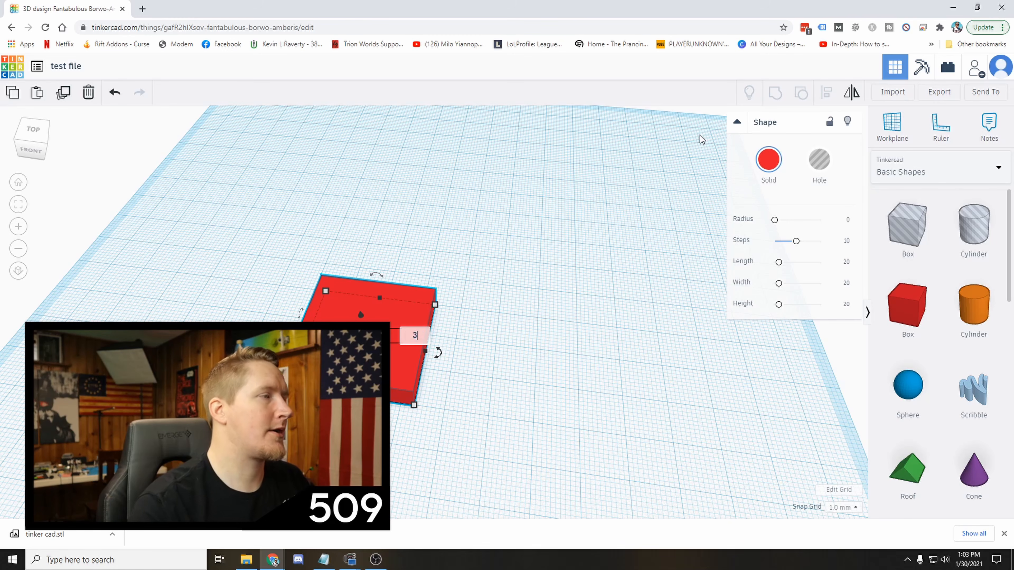
pyautogui.press('Return')
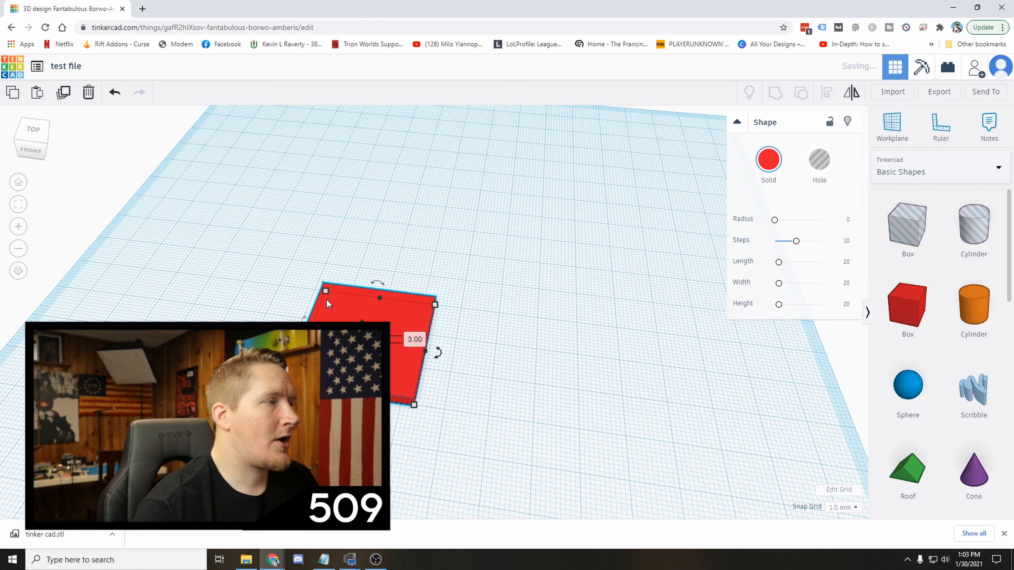
# - Stretch one side of the red plate sideways until it is 100 mm long
pyautogui.click(419, 336)
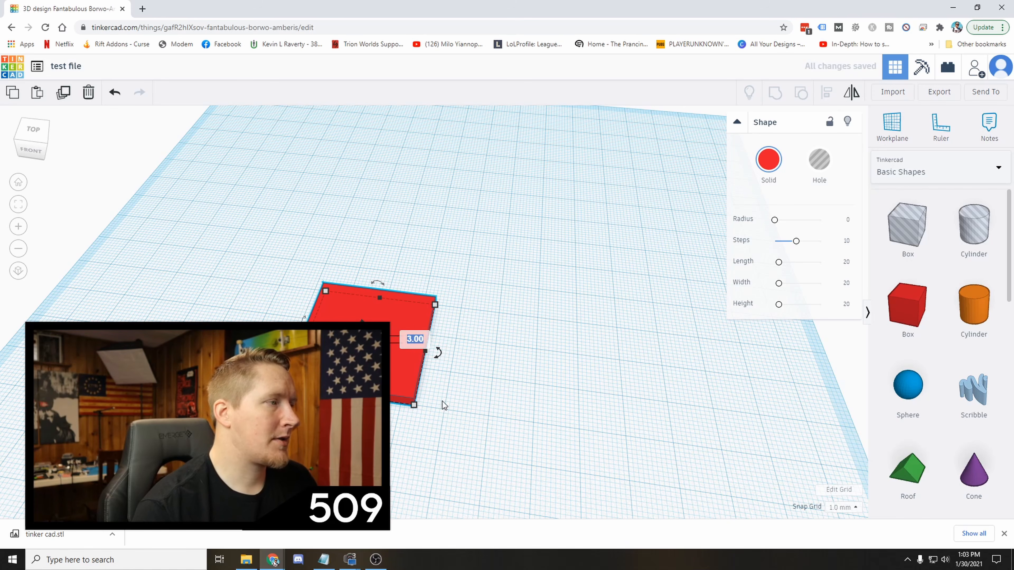
pyautogui.moveTo(426, 351); pyautogui.dragTo(725, 381)
pyautogui.moveTo(721, 380); pyautogui.dragTo(720, 379)
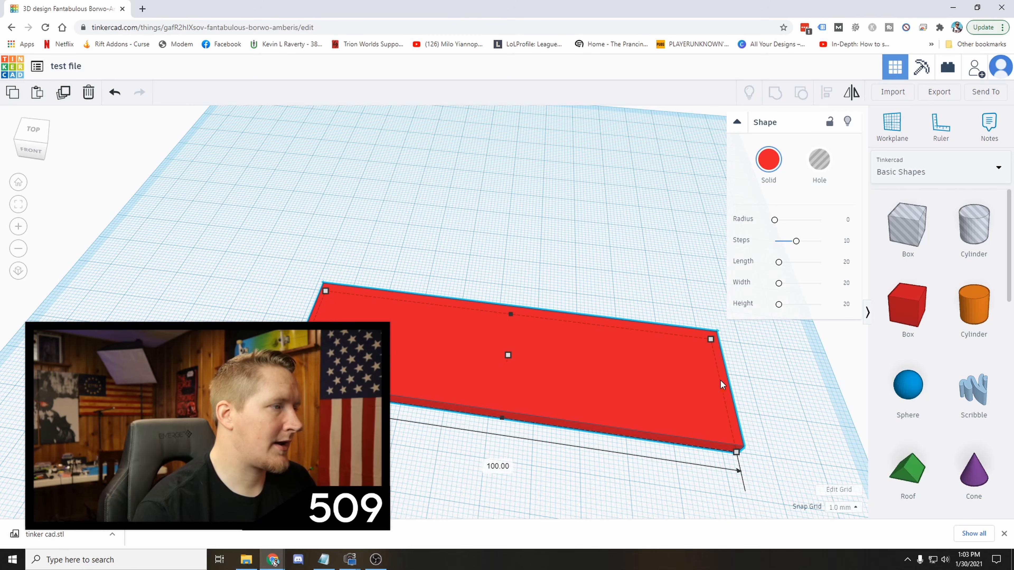
# - Reposition the red plate around the middle of the workplane and deselect it
pyautogui.moveTo(448, 338); pyautogui.dragTo(421, 279)
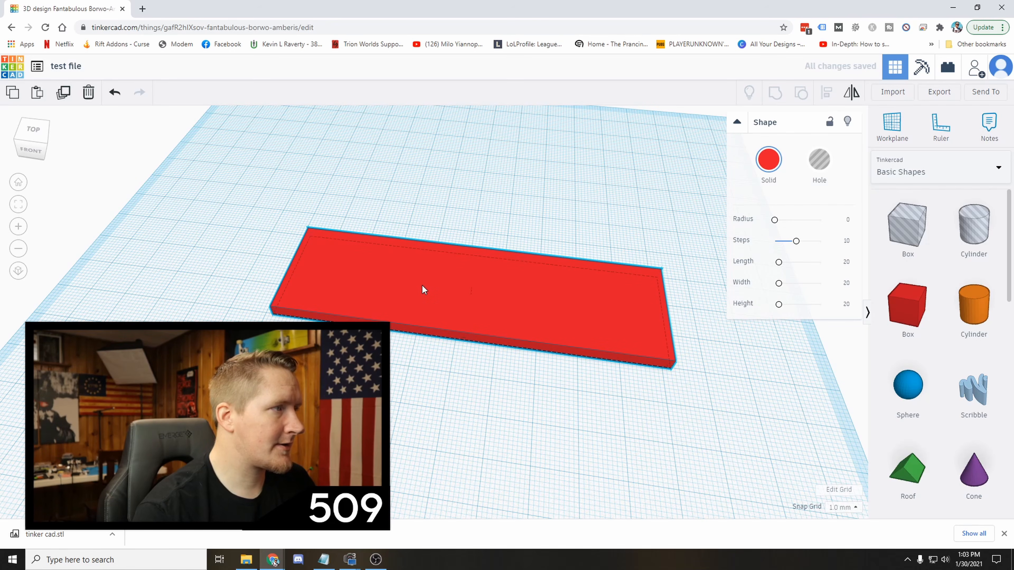
pyautogui.click(569, 173)
pyautogui.moveTo(632, 215); pyautogui.dragTo(504, 321, button='right')
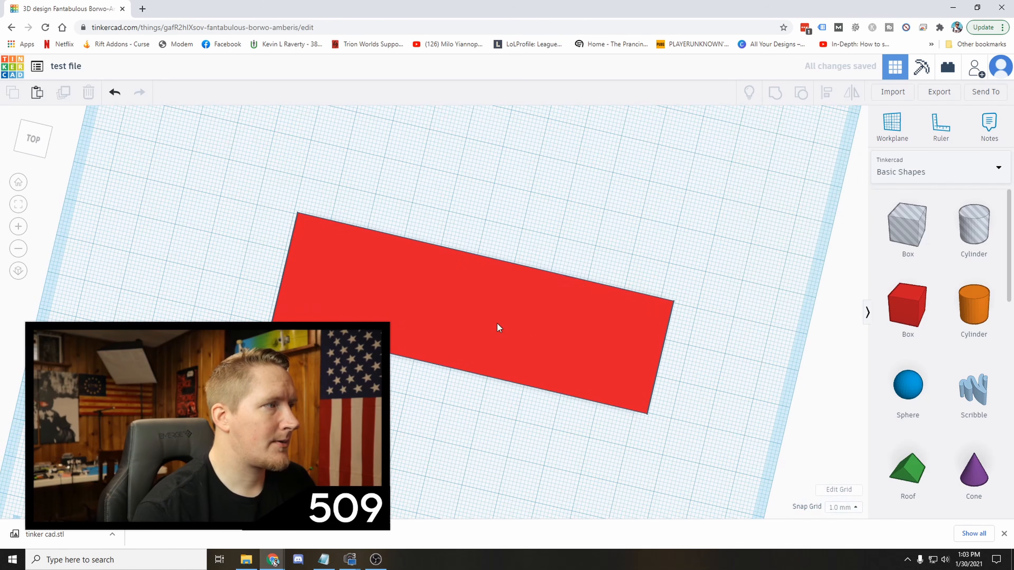
pyautogui.click(452, 271)
pyautogui.scroll(-3, 433, 380)
pyautogui.scroll(5, 432, 380)
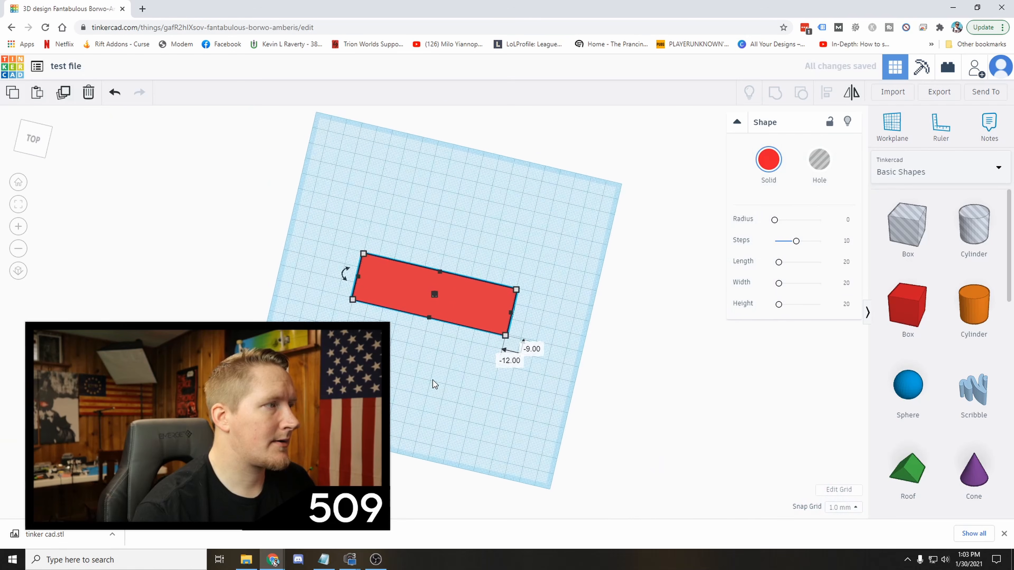
pyautogui.moveTo(463, 308); pyautogui.dragTo(461, 315)
pyautogui.moveTo(469, 221); pyautogui.dragTo(430, 324, button='right')
pyautogui.scroll(-2, 431, 323)
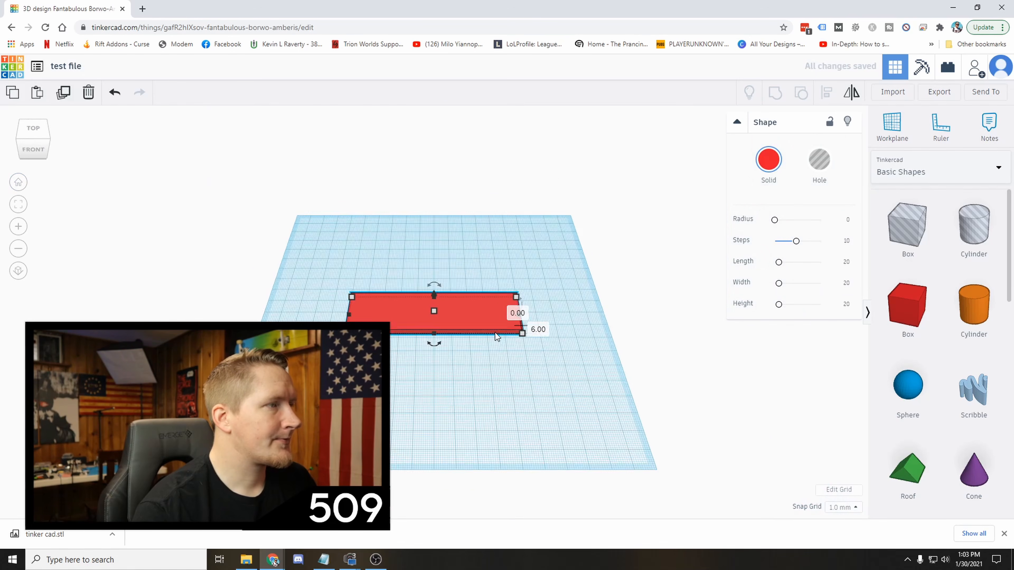
pyautogui.scroll(5, 510, 339)
pyautogui.scroll(2, 632, 312)
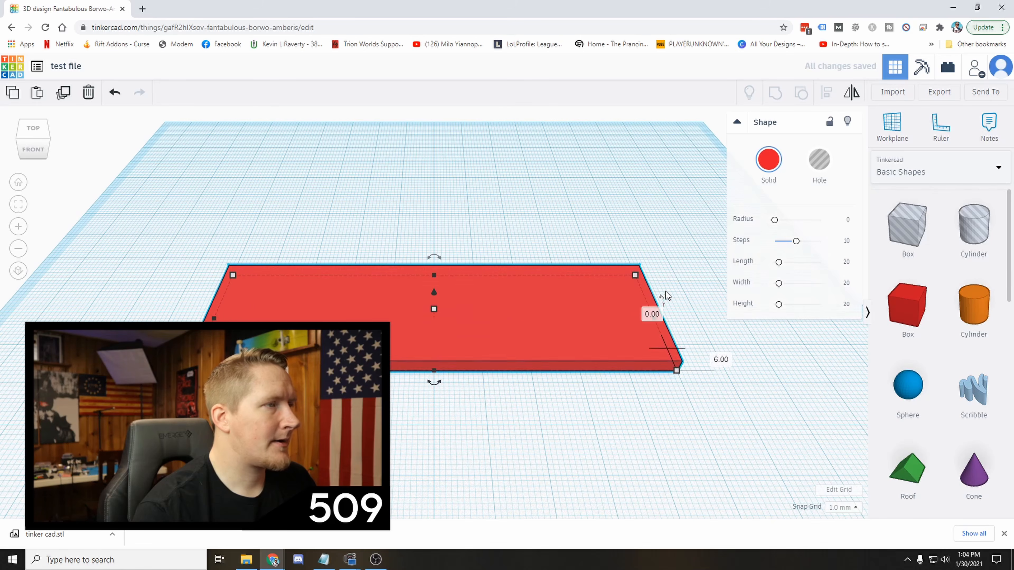
pyautogui.click(670, 264)
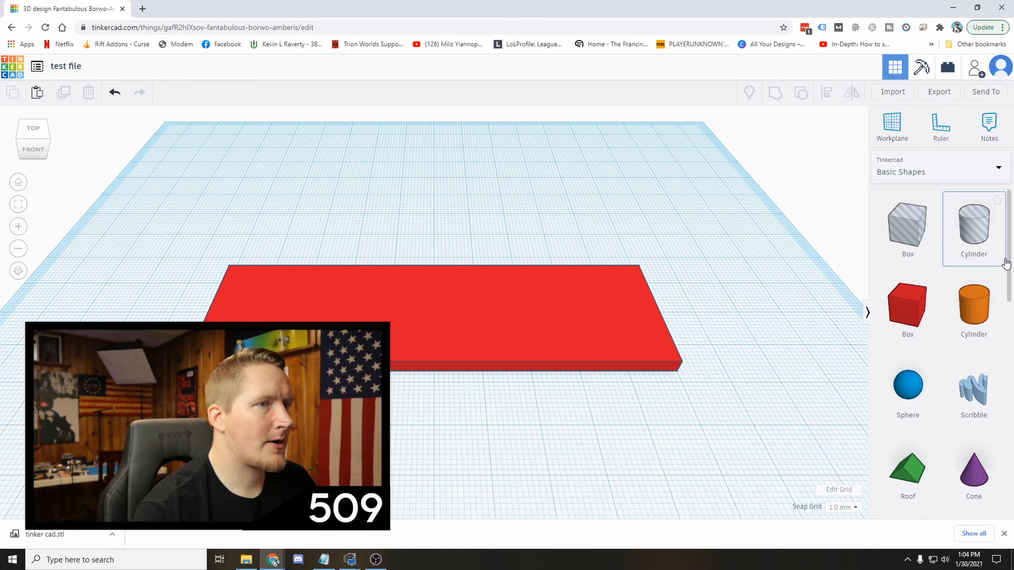
# - Place a Text shape from the basic shapes over the centre of the red plate
pyautogui.scroll(-8, 974, 279)
pyautogui.scroll(-4, 1003, 423)
pyautogui.scroll(8, 989, 339)
pyautogui.click(974, 395)
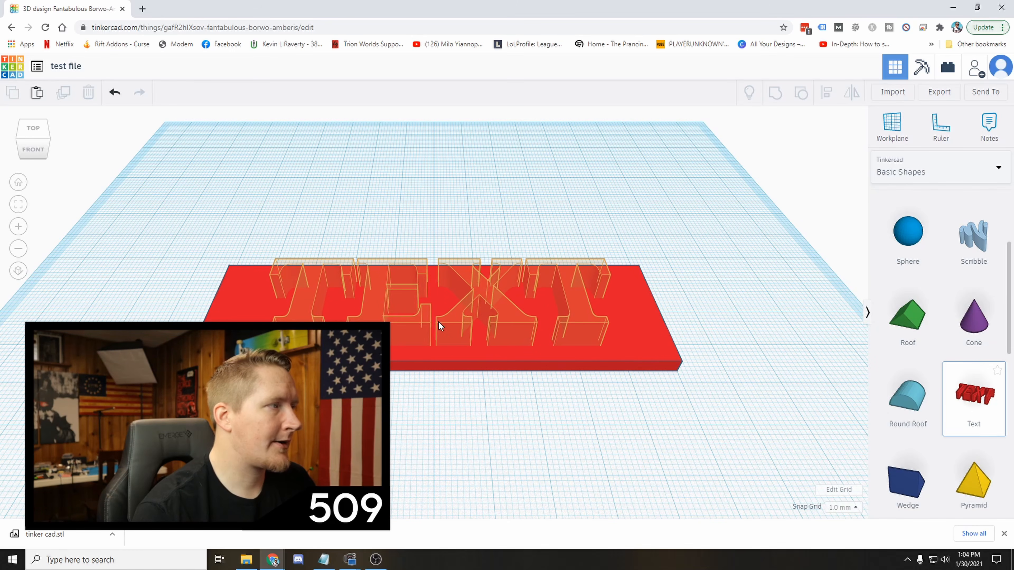
pyautogui.click(431, 319)
pyautogui.moveTo(457, 293); pyautogui.dragTo(487, 271, button='right')
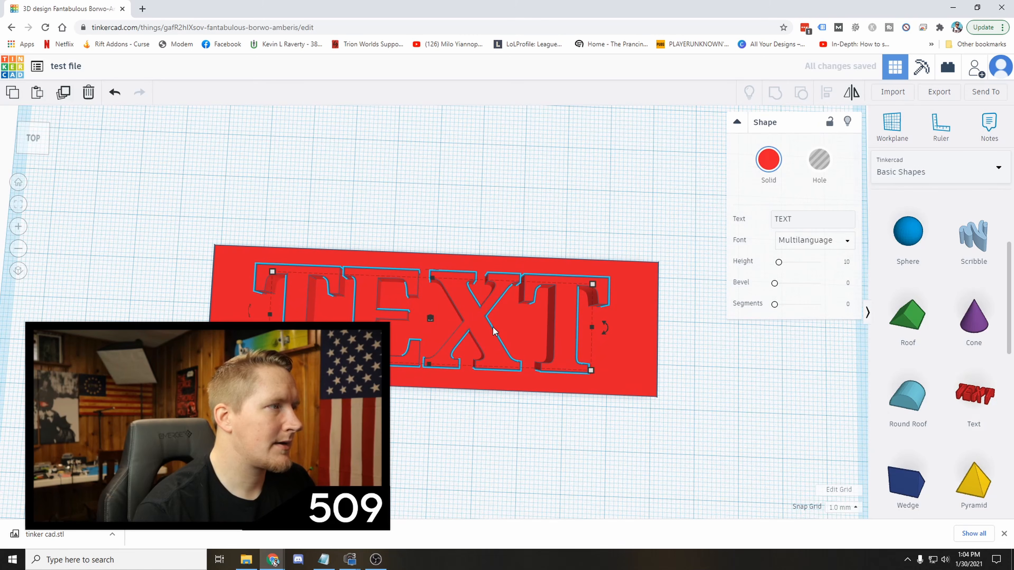
# - Replace the Text shape's default wording with the person's first name in capital letters
pyautogui.moveTo(498, 326); pyautogui.dragTo(541, 144, button='right')
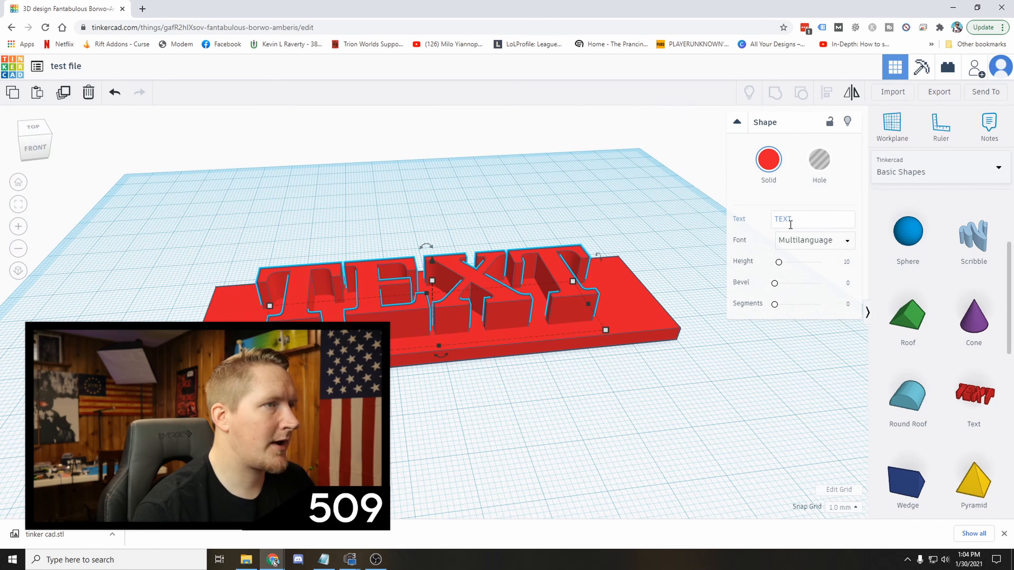
pyautogui.doubleClick(783, 221)
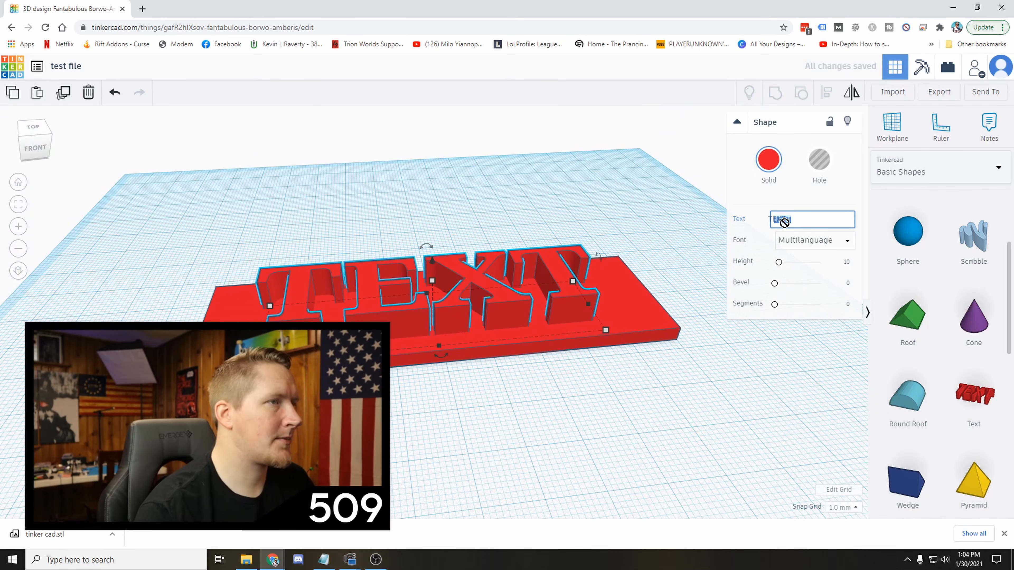
pyautogui.write('KE')
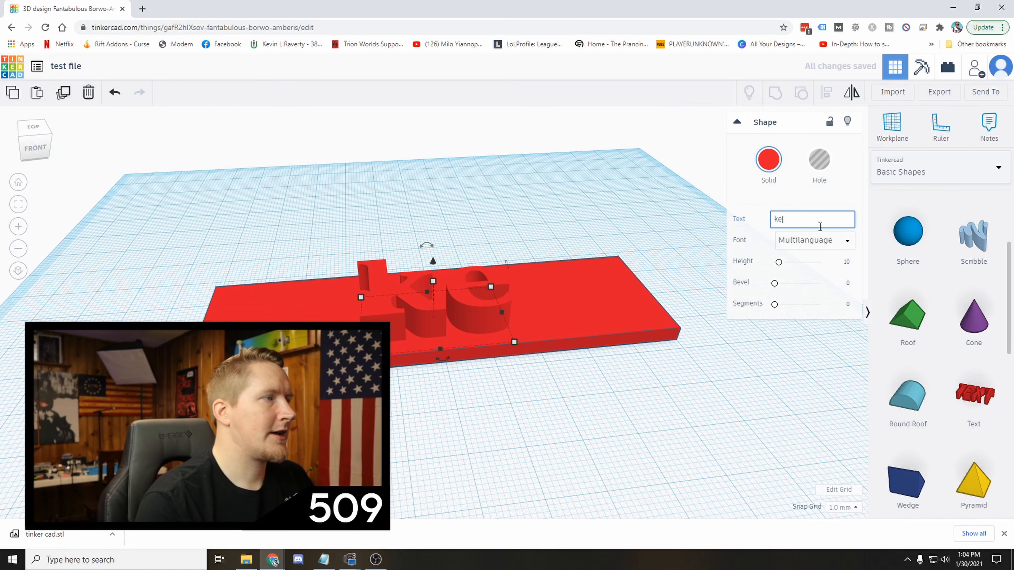
pyautogui.write('VIN')
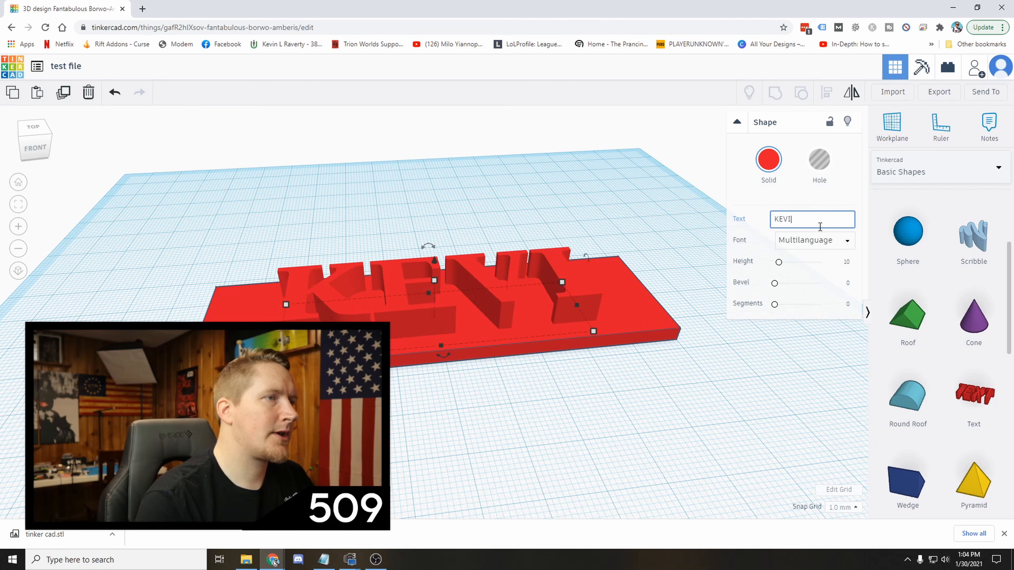
# - Change the lettering's solid colour to white so it contrasts with the red plate
pyautogui.moveTo(525, 134); pyautogui.dragTo(523, 187, button='right')
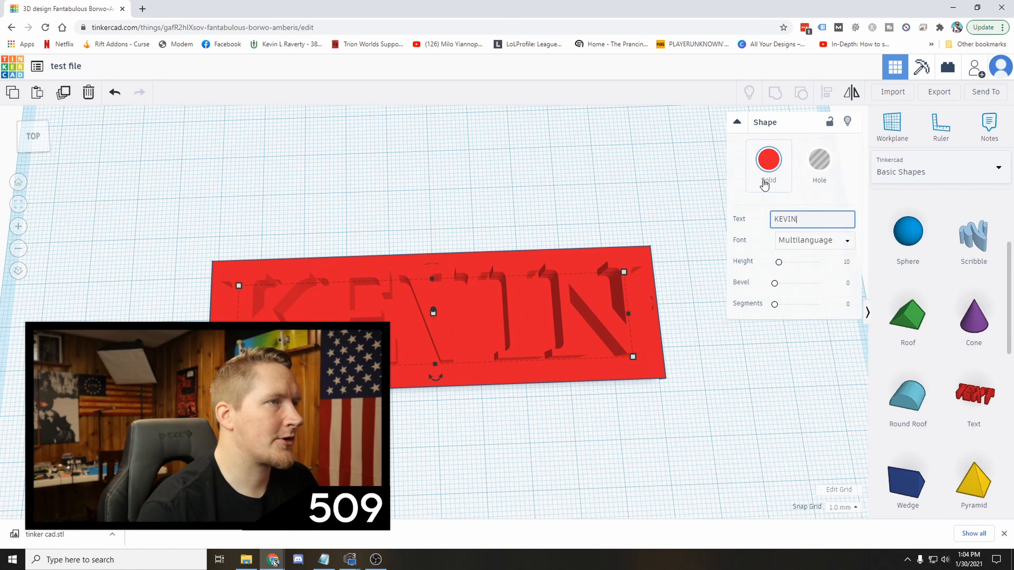
pyautogui.click(765, 171)
pyautogui.click(947, 239)
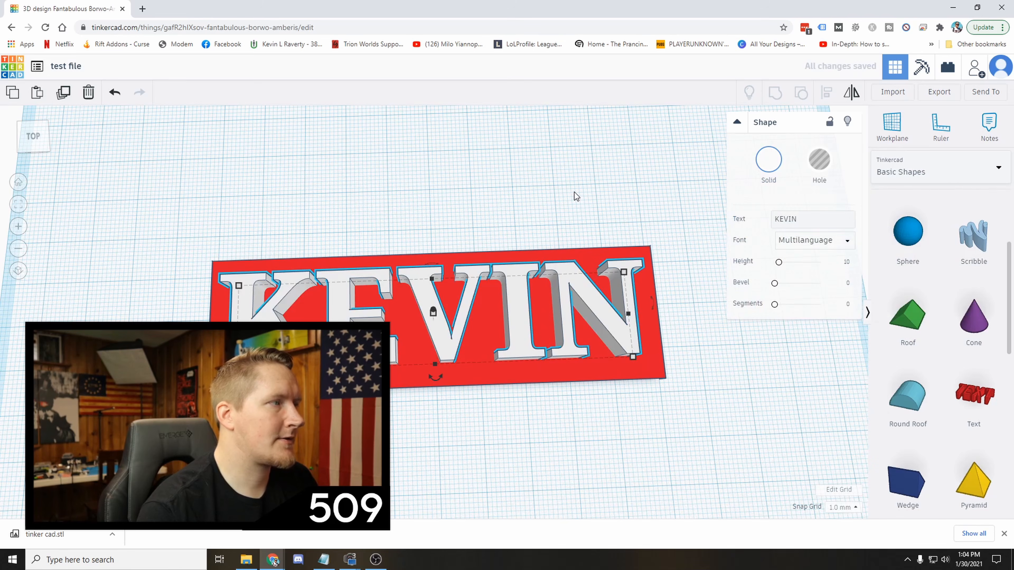
# - Try a taller height of 17.9 for the lettering, and settle on a height of 9.86
pyautogui.moveTo(784, 268)
pyautogui.mouseDown()
pyautogui.moveTo(805, 269)
pyautogui.moveTo(771, 262)
pyautogui.moveTo(783, 263)
pyautogui.mouseUp()
pyautogui.moveTo(631, 211); pyautogui.dragTo(679, 212, button='right')
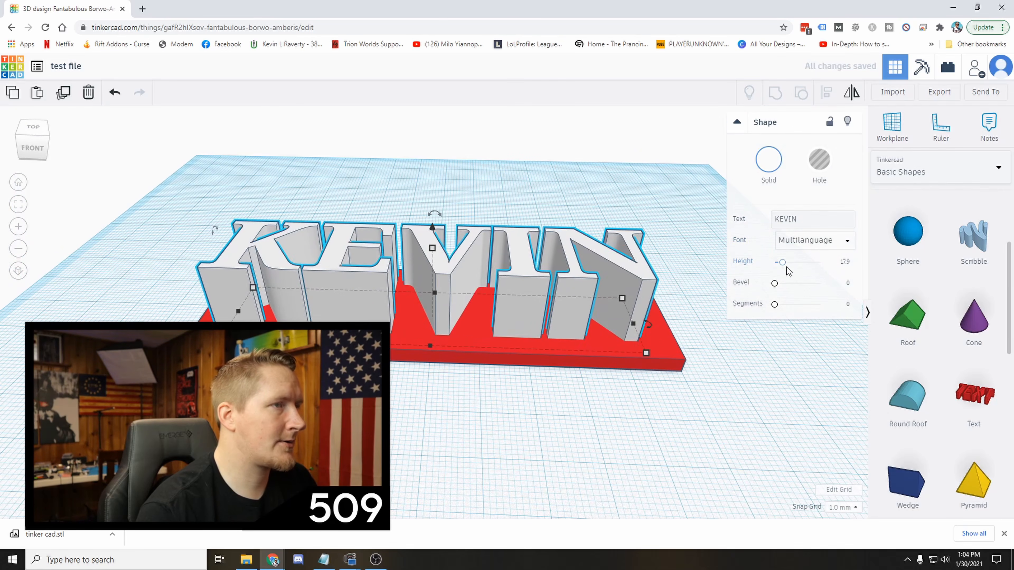
pyautogui.moveTo(783, 262); pyautogui.dragTo(779, 263)
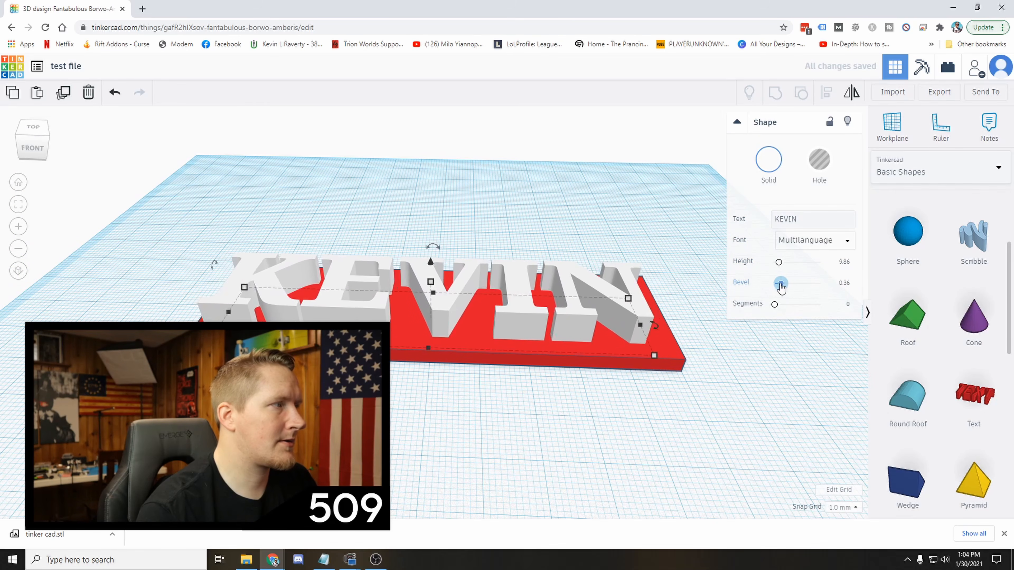
# - Give the white lettering a bevel of 0.33 with 1 segment, inspect the edges and deselect it
pyautogui.moveTo(580, 218); pyautogui.dragTo(565, 247, button='right')
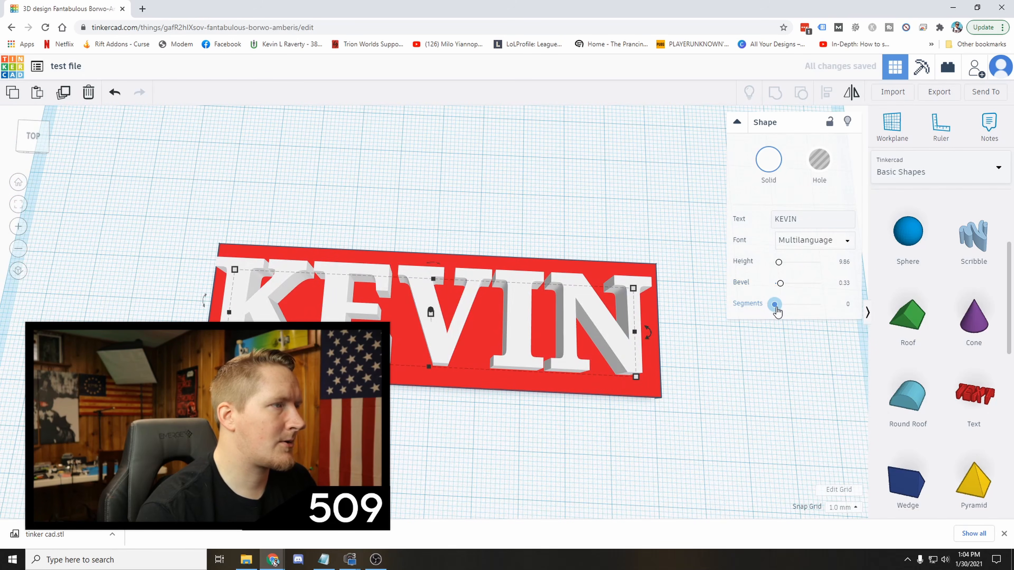
pyautogui.moveTo(571, 196); pyautogui.dragTo(557, 135, button='right')
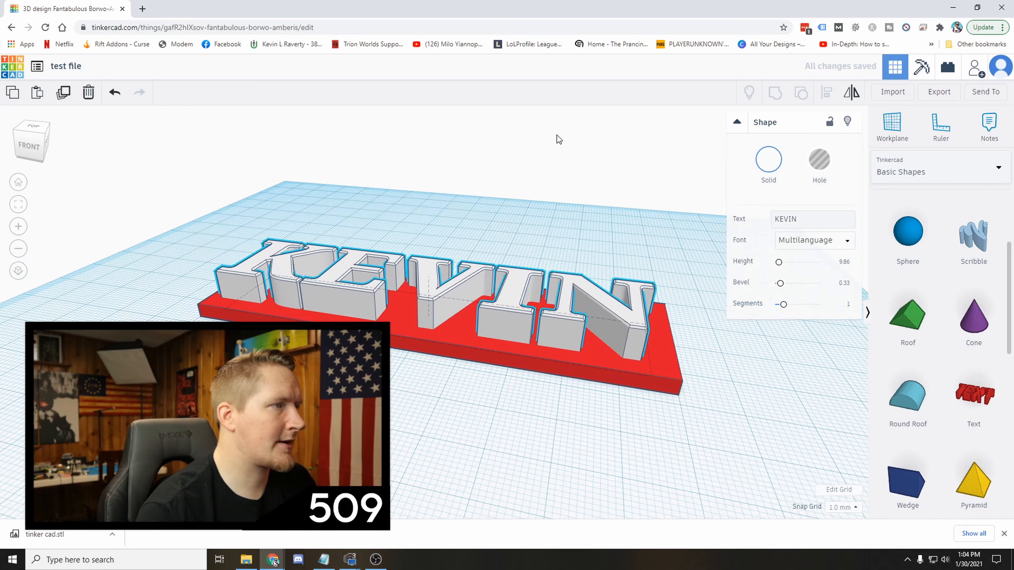
pyautogui.scroll(3, 613, 321)
pyautogui.scroll(4, 612, 321)
pyautogui.moveTo(616, 200); pyautogui.dragTo(514, 274, button='right')
pyautogui.scroll(-3, 514, 273)
pyautogui.moveTo(503, 192); pyautogui.dragTo(582, 260, button='right')
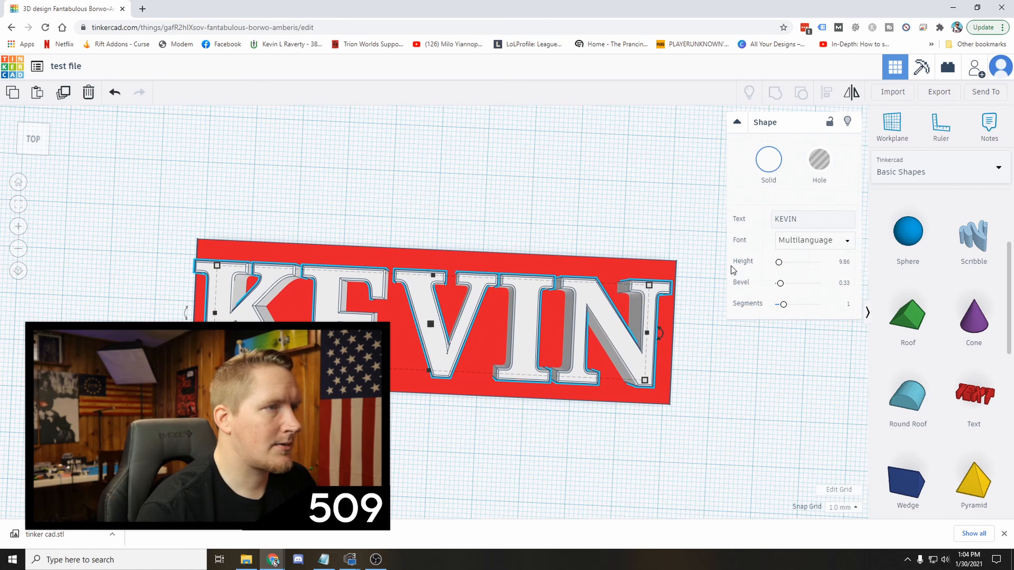
pyautogui.click(773, 172)
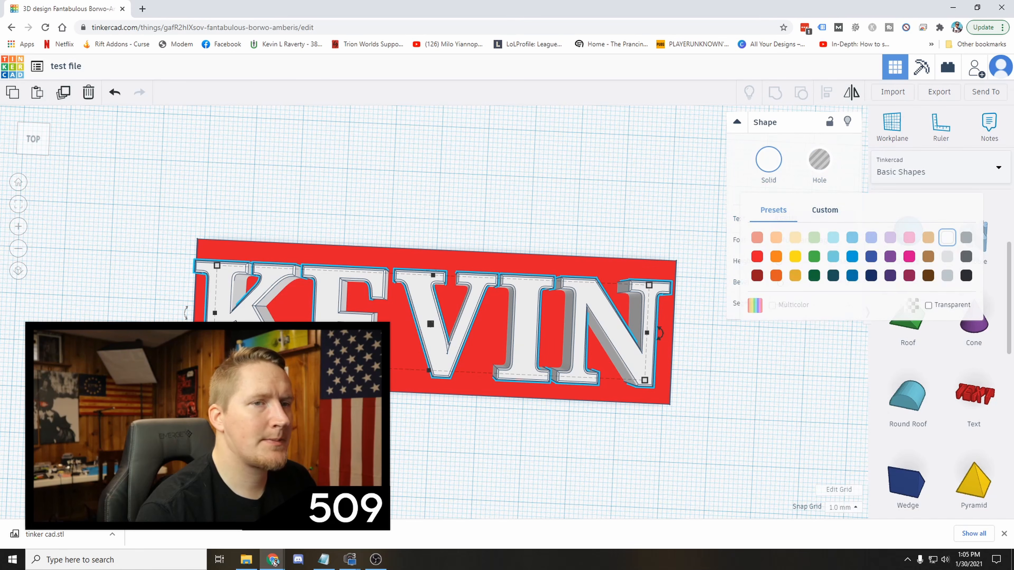
pyautogui.click(639, 210)
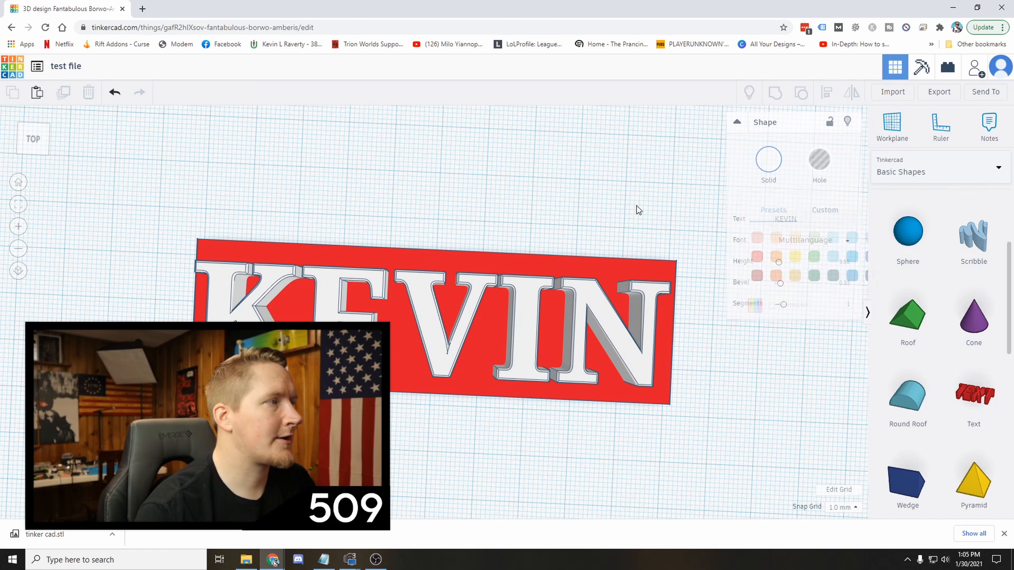
# - Select the white lettering and nudge it until it sits centred within the edges of the red plate
pyautogui.click(643, 339)
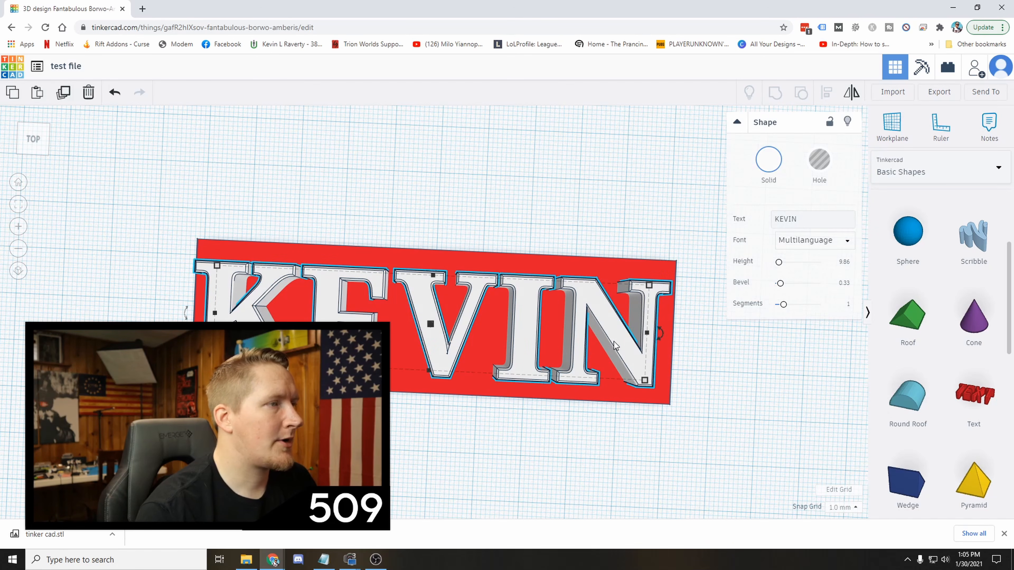
pyautogui.moveTo(611, 339)
pyautogui.mouseDown()
pyautogui.moveTo(621, 341)
pyautogui.moveTo(616, 333)
pyautogui.mouseUp()
pyautogui.moveTo(571, 224); pyautogui.dragTo(81, 133, button='right')
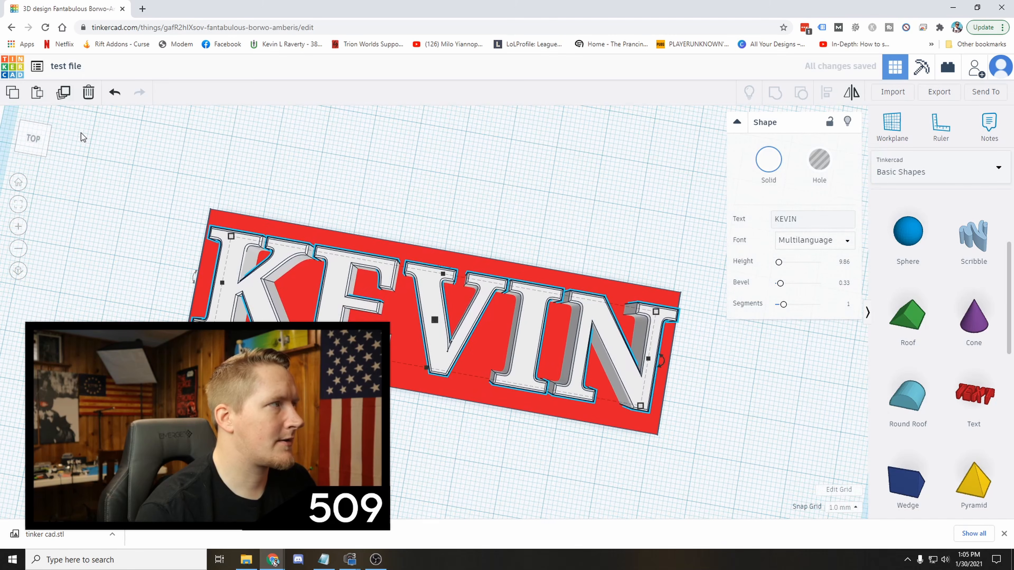
pyautogui.click(35, 140)
pyautogui.moveTo(333, 235); pyautogui.dragTo(664, 222, button='middle')
pyautogui.moveTo(458, 299); pyautogui.dragTo(458, 297, button='middle')
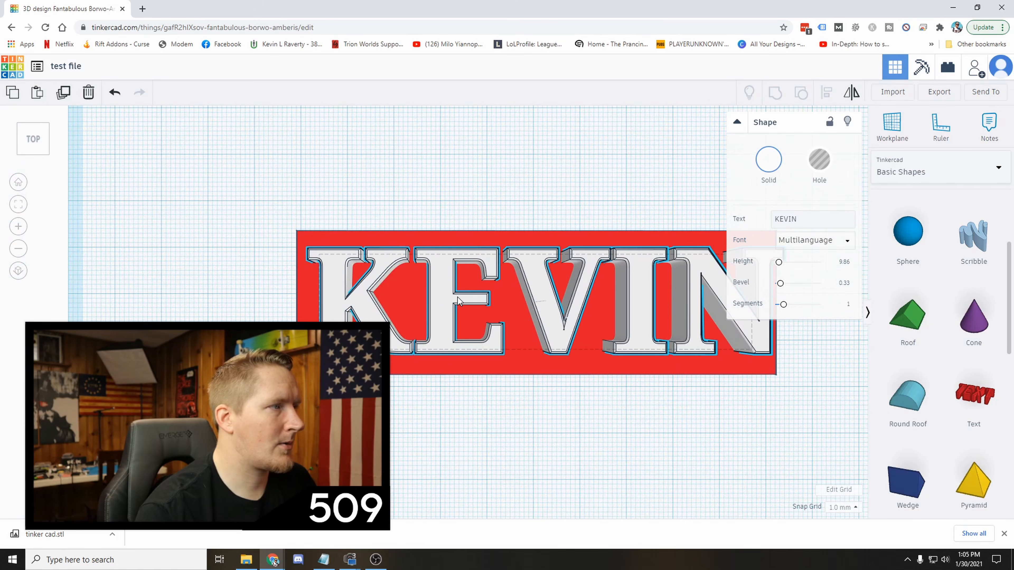
pyautogui.moveTo(458, 300); pyautogui.dragTo(453, 301)
pyautogui.press('Up')
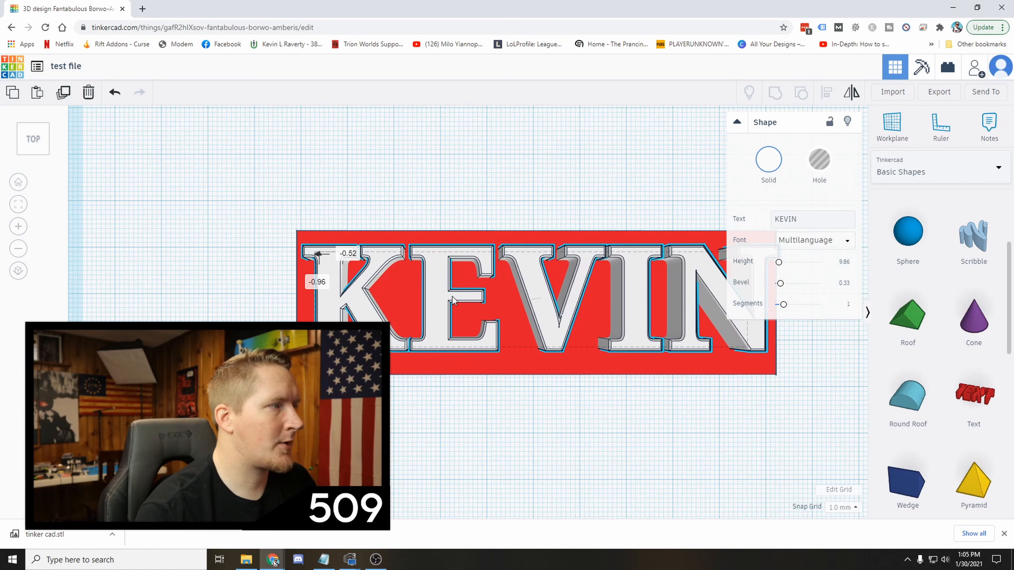
# - Examine the lettering on the plate from several angles, check its height dimension and deselect it
pyautogui.moveTo(454, 301); pyautogui.dragTo(572, 292, button='right')
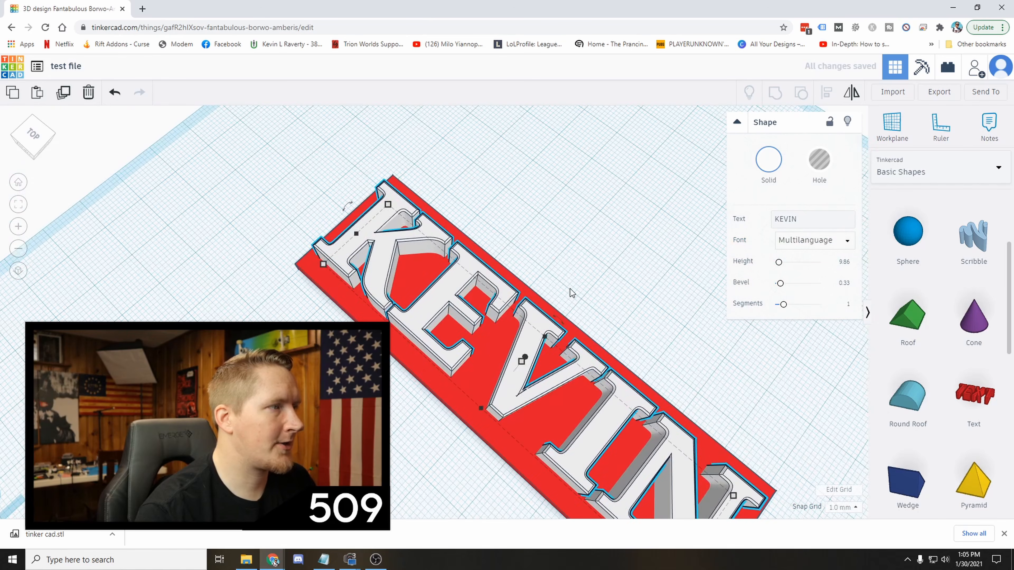
pyautogui.scroll(-5, 572, 293)
pyautogui.moveTo(510, 258); pyautogui.dragTo(492, 282, button='right')
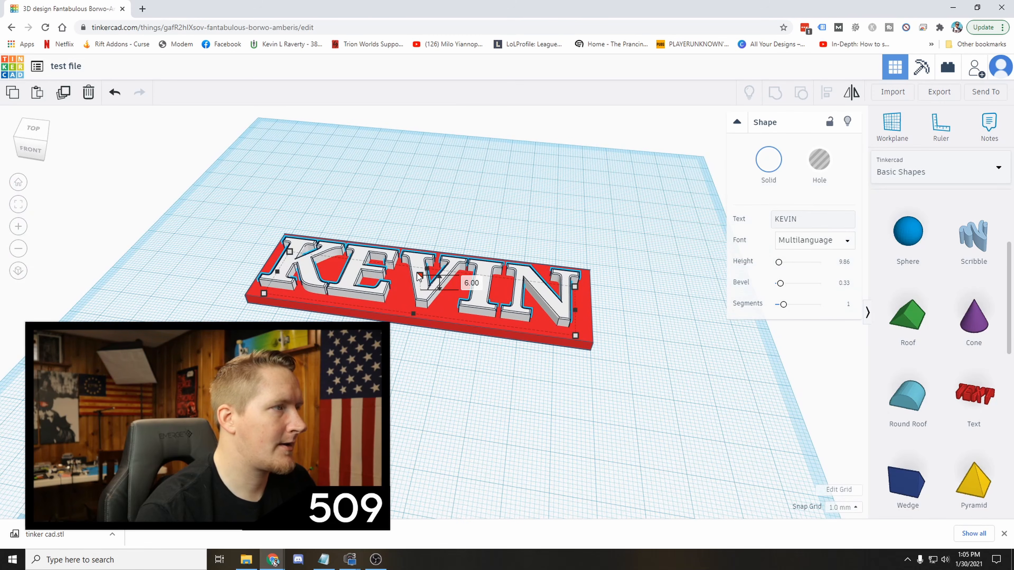
pyautogui.moveTo(419, 276); pyautogui.dragTo(438, 292, button='right')
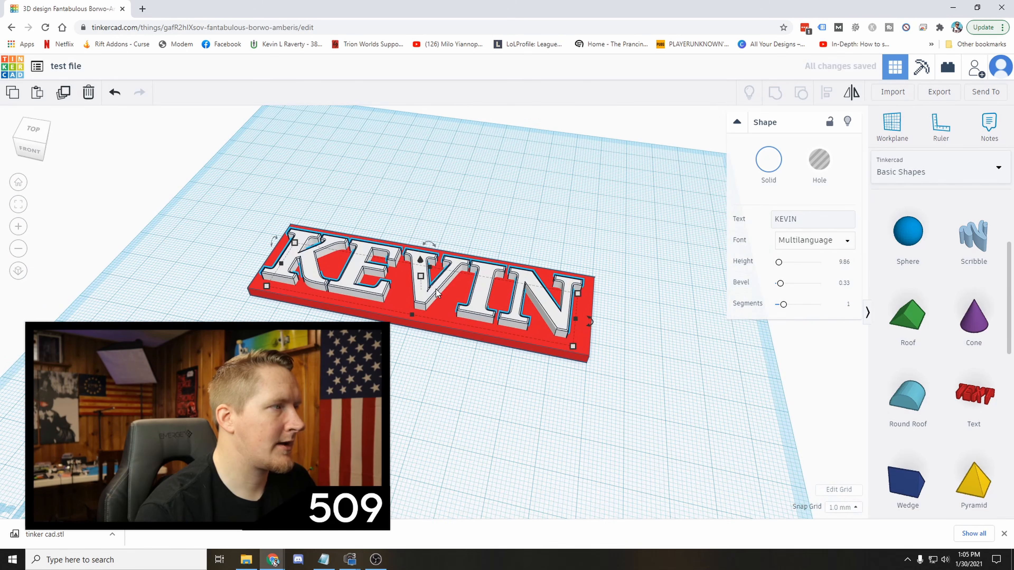
pyautogui.moveTo(427, 279)
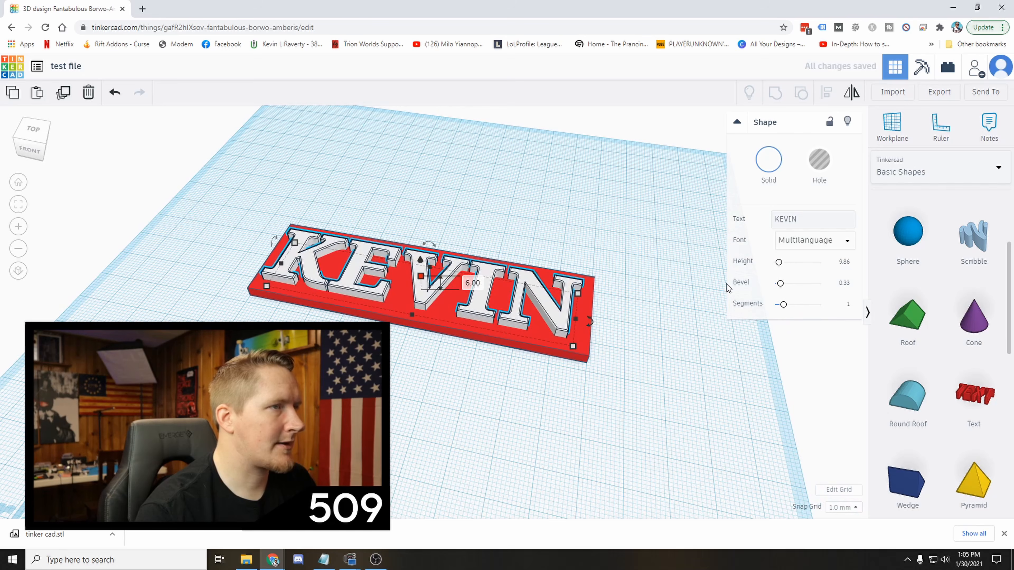
pyautogui.click(737, 122)
pyautogui.click(702, 276)
pyautogui.moveTo(701, 275); pyautogui.dragTo(736, 292, button='right')
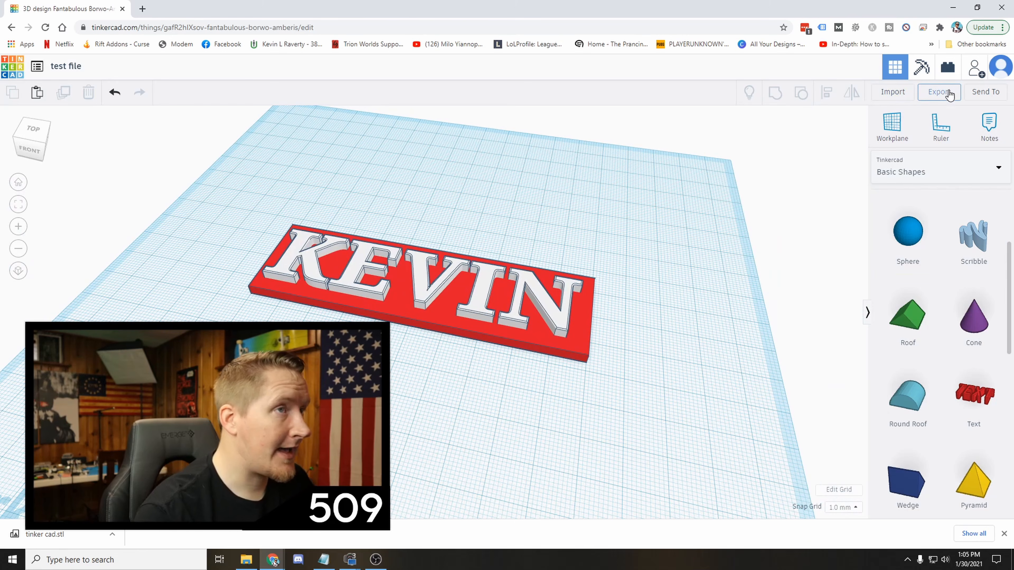
# - Export everything in the design as an STL file for 3D printing
pyautogui.click(942, 96)
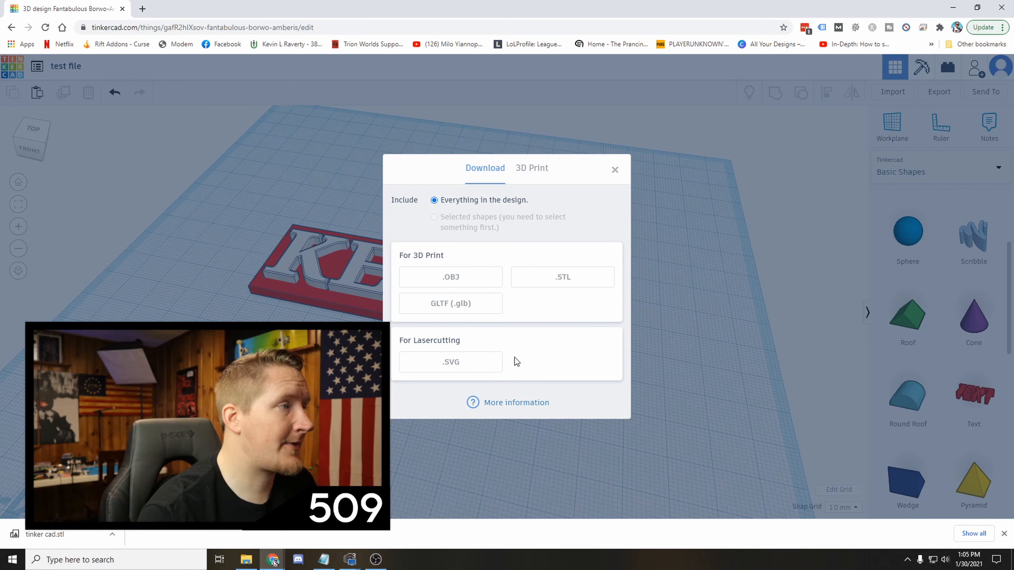
pyautogui.click(557, 275)
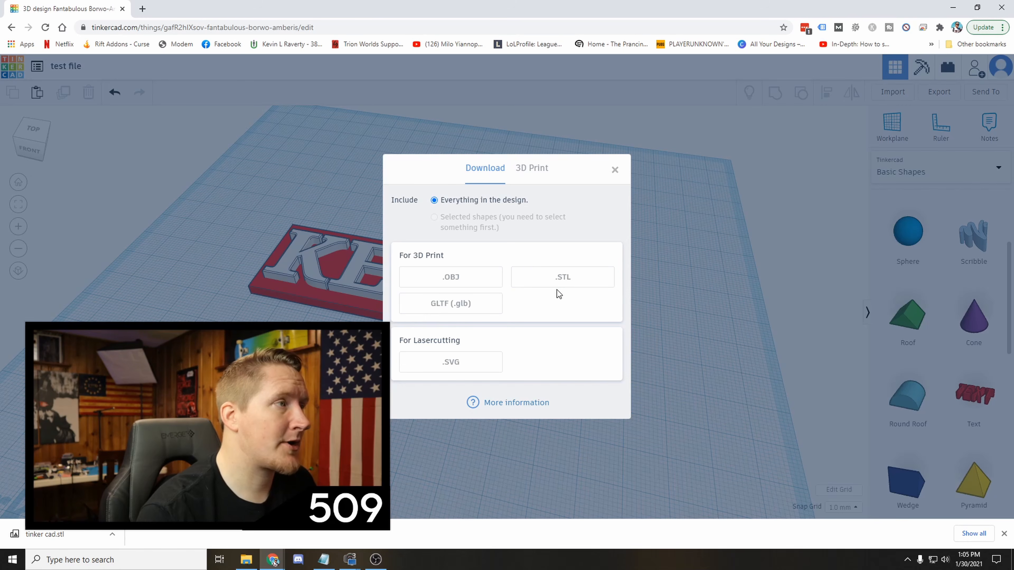
pyautogui.click(575, 287)
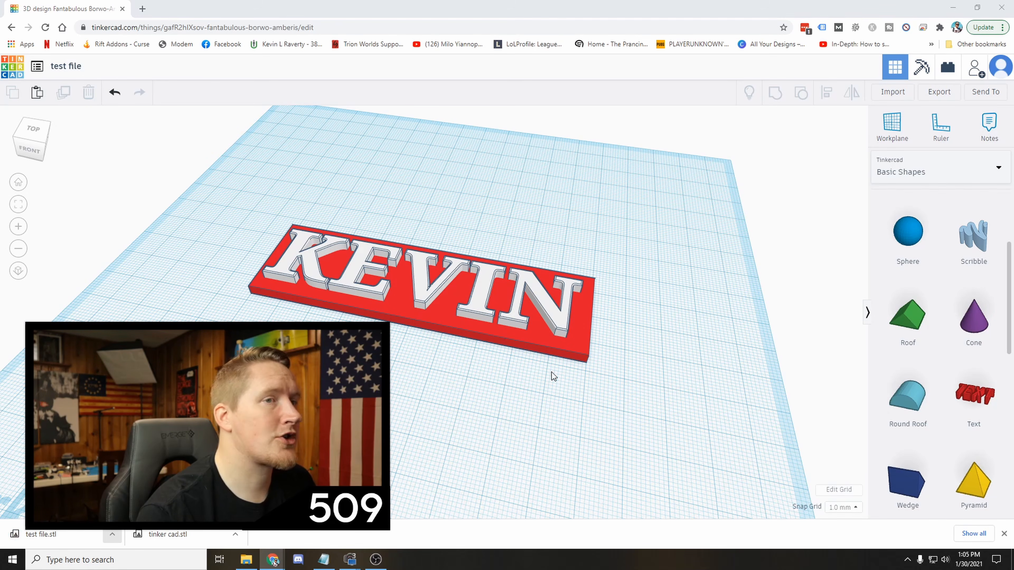
# - Bring the Downloads folder with "test file" into view, minimise the browser and launch Ultimaker Cura 4.7 from the desktop
pyautogui.moveTo(1013, 120); pyautogui.dragTo(572, 147)
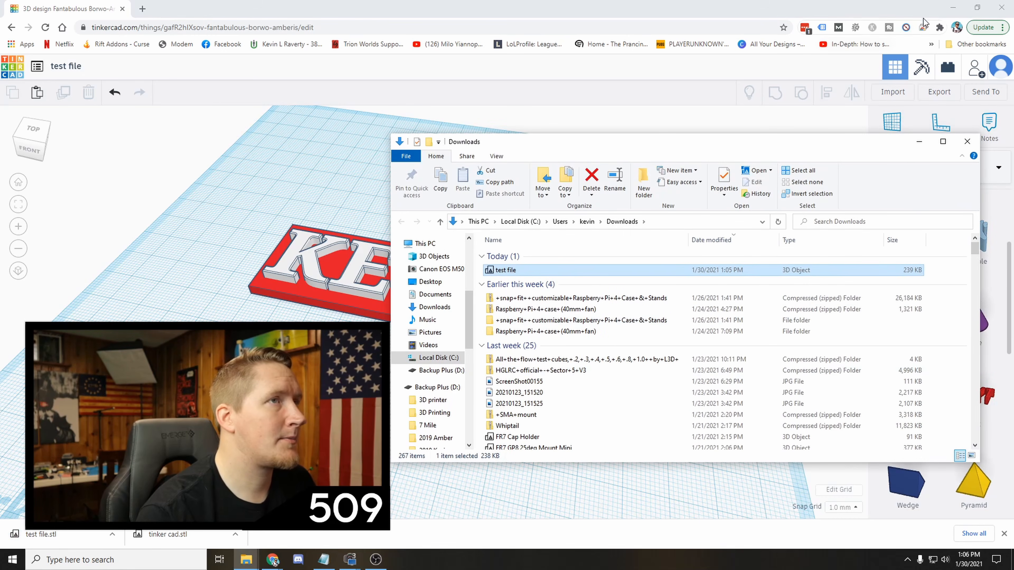
pyautogui.click(953, 7)
pyautogui.click(131, 266)
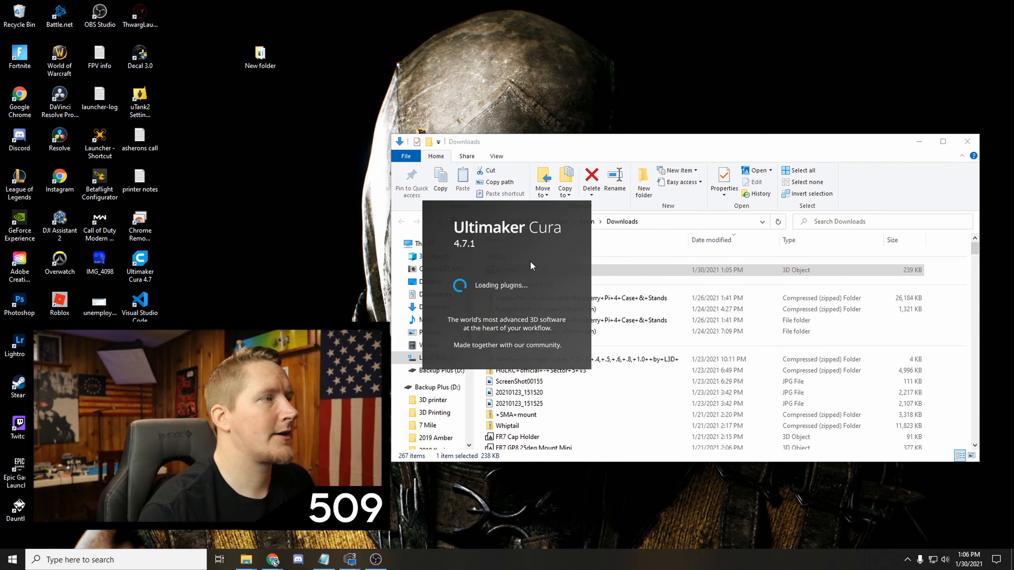
pyautogui.click(681, 145)
pyautogui.moveTo(681, 143); pyautogui.dragTo(613, 210)
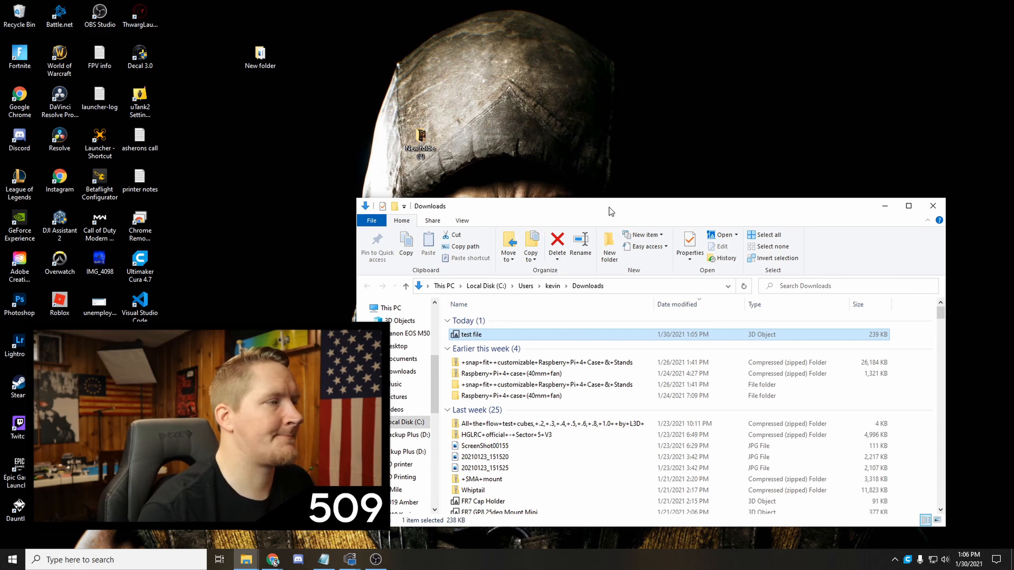
pyautogui.moveTo(614, 208)
pyautogui.mouseDown()
pyautogui.moveTo(609, 223)
pyautogui.moveTo(545, 231)
pyautogui.moveTo(572, 213)
pyautogui.moveTo(659, 277)
pyautogui.moveTo(606, 159)
pyautogui.moveTo(608, 198)
pyautogui.moveTo(621, 191)
pyautogui.mouseUp()
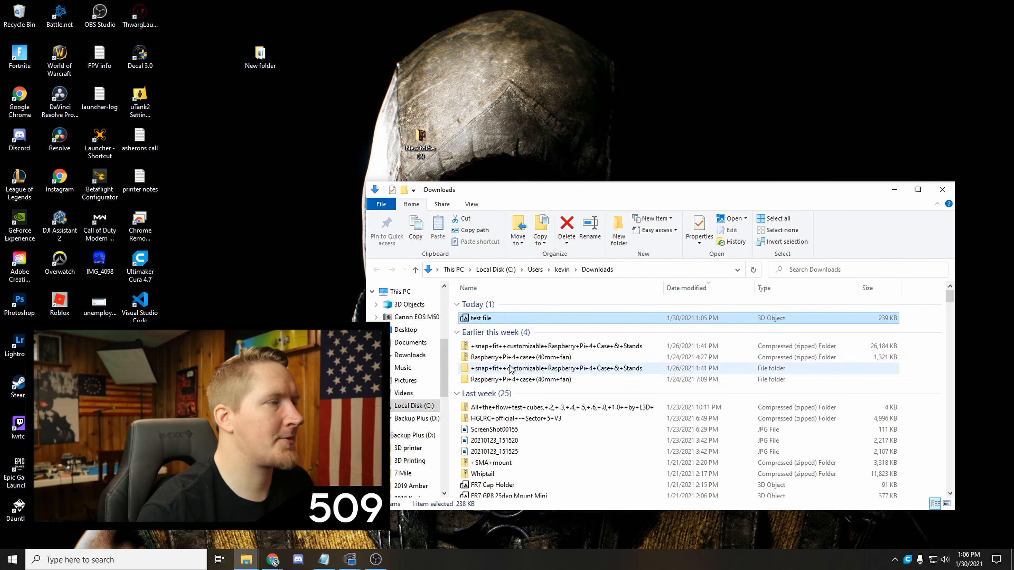
pyautogui.moveTo(583, 193); pyautogui.dragTo(610, 164)
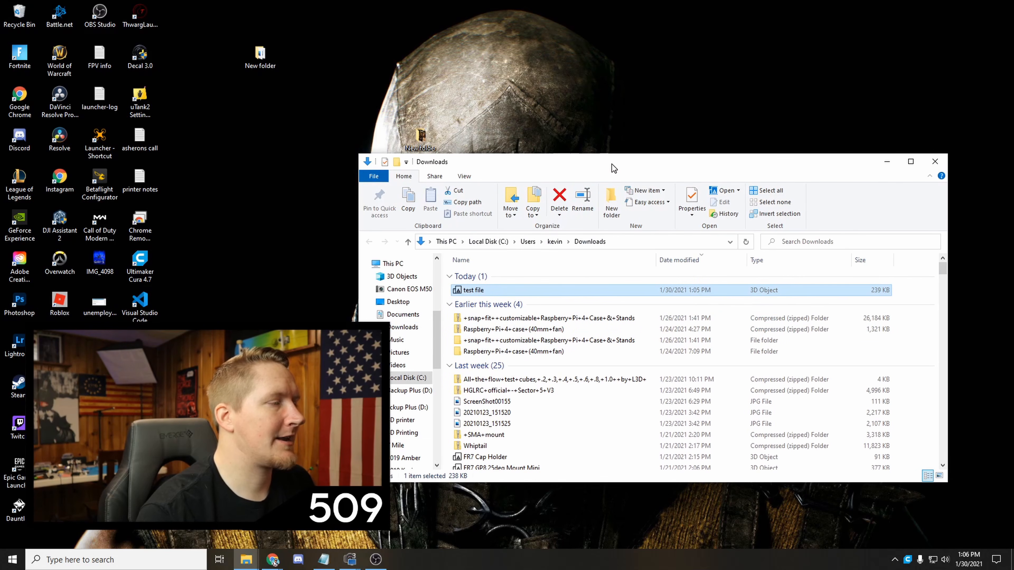
# - Return to Tinkercad in Chrome and look through the shapes available in the Basic Shapes library
pyautogui.click(273, 559)
pyautogui.click(329, 537)
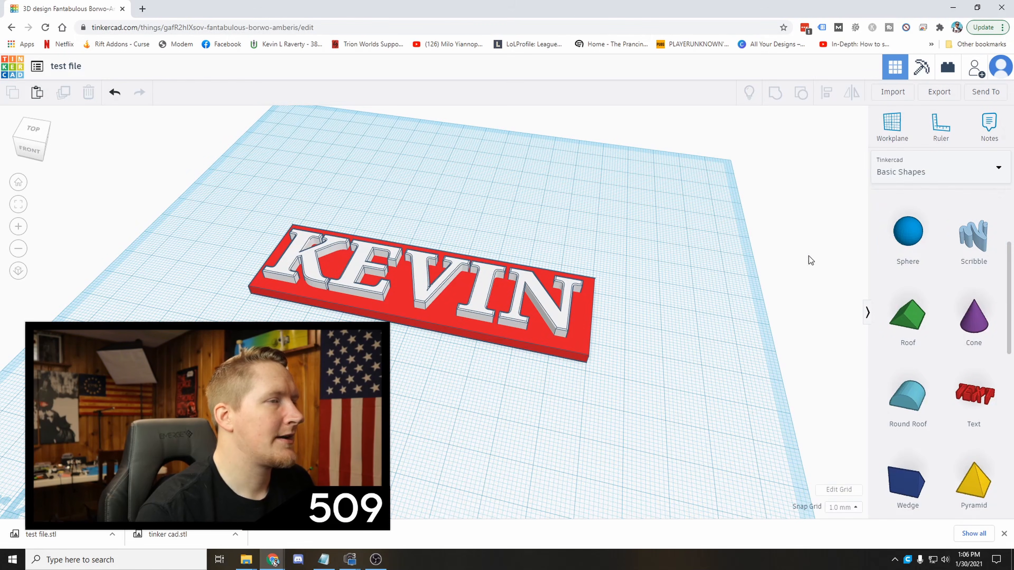
pyautogui.scroll(-3, 1004, 320)
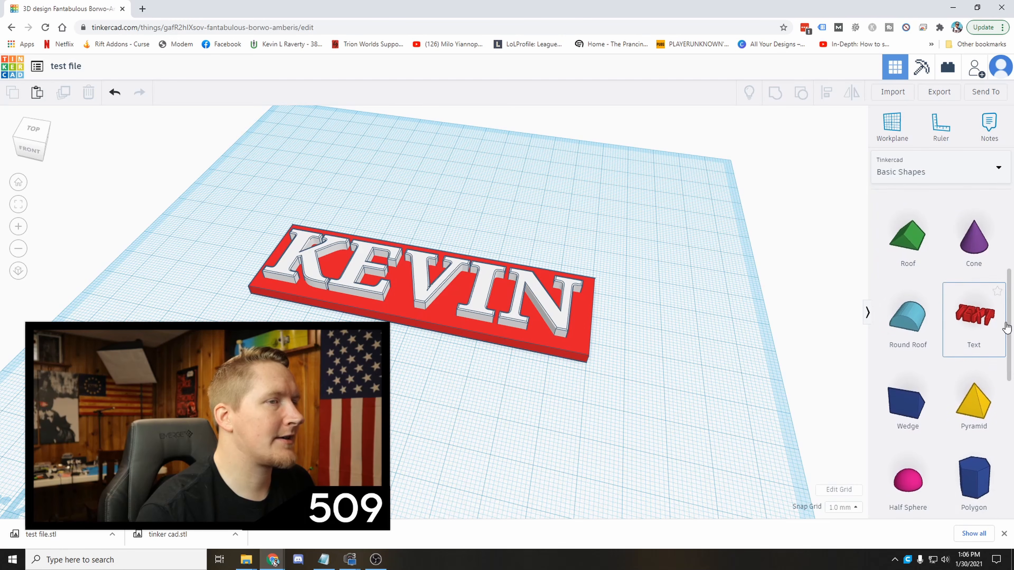
pyautogui.scroll(-6, 1005, 351)
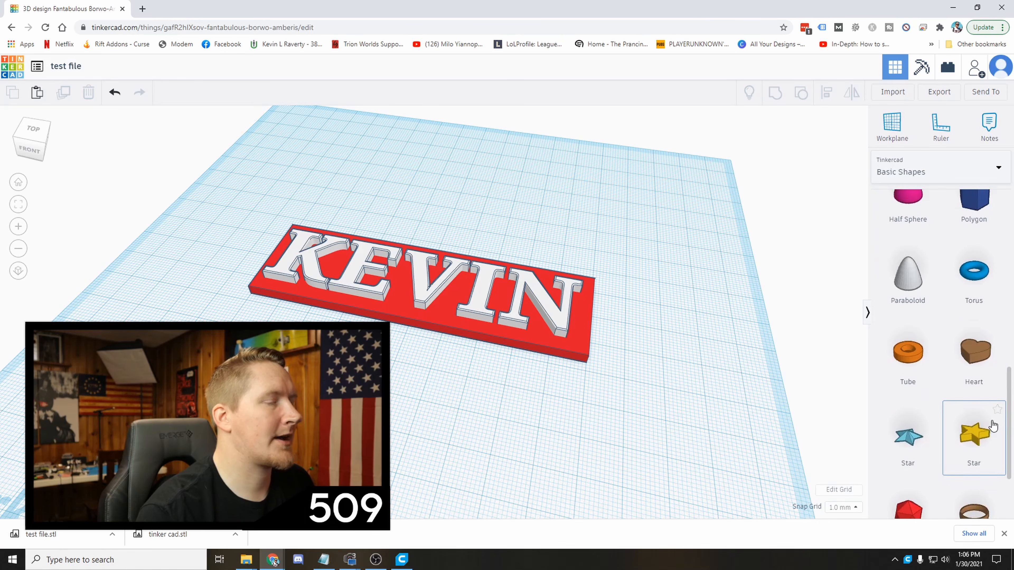
pyautogui.scroll(-2, 994, 434)
pyautogui.scroll(11, 994, 433)
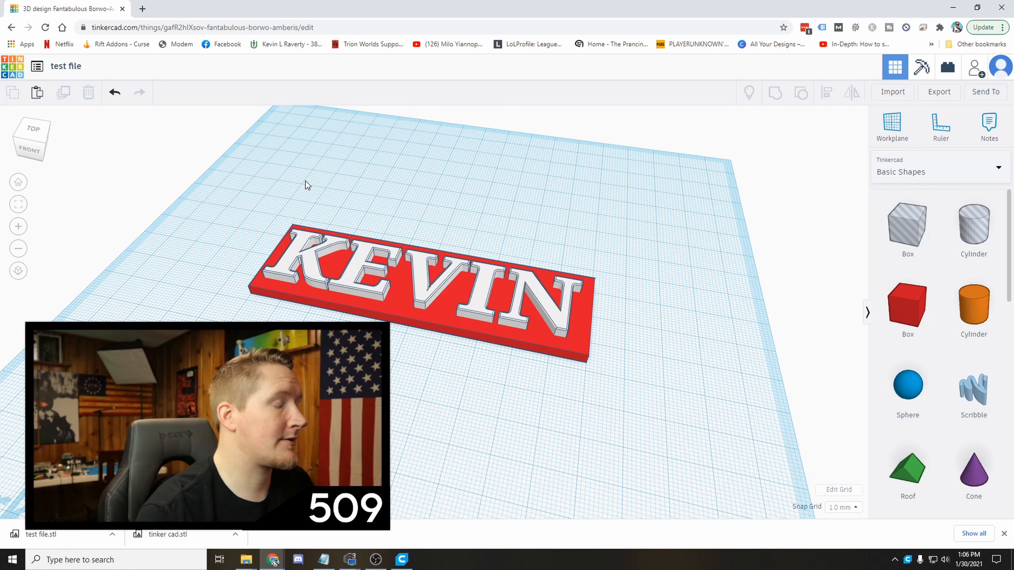
# - Switch to Ultimaker Cura and load "test file" from the Downloads folder onto the build plate, clearing the folder window away
pyautogui.click(399, 564)
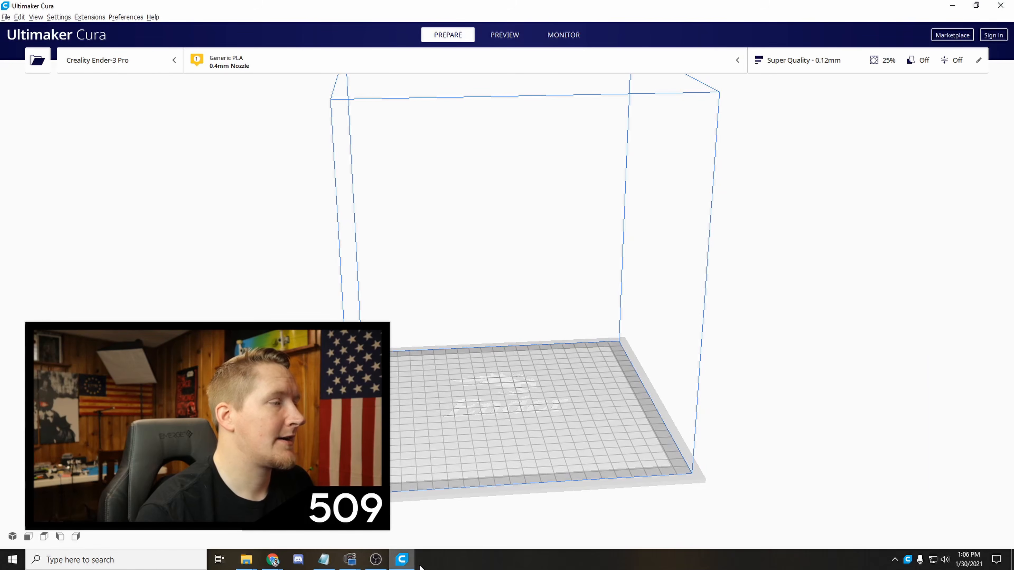
pyautogui.click(246, 560)
pyautogui.click(288, 519)
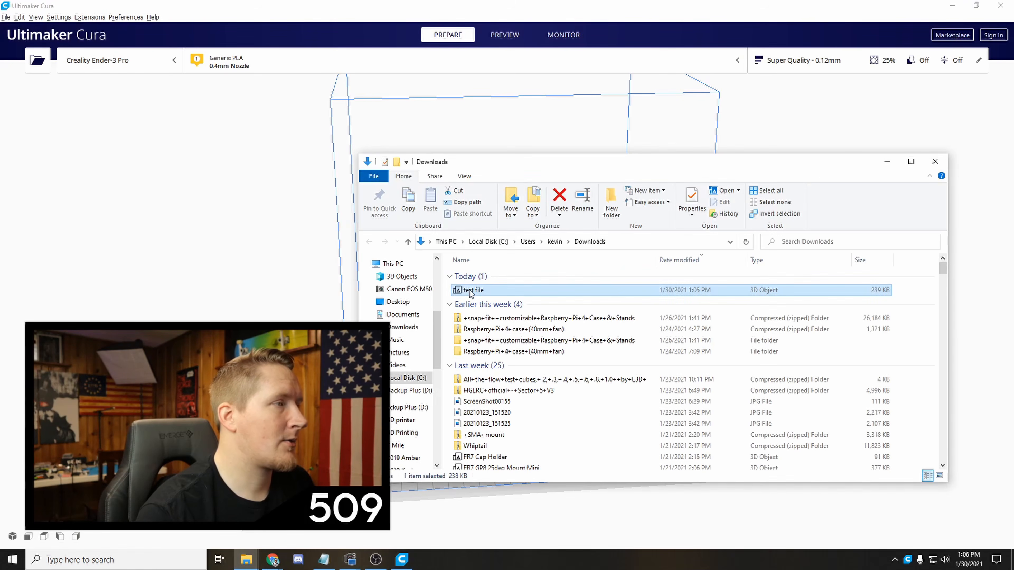
pyautogui.moveTo(520, 173); pyautogui.dragTo(644, 99)
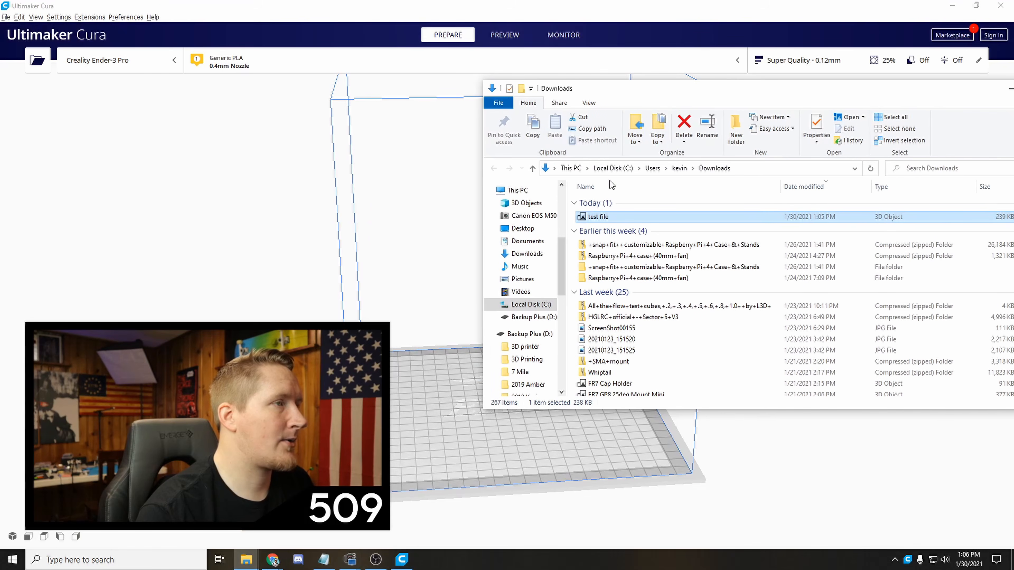
pyautogui.moveTo(599, 217); pyautogui.dragTo(441, 414)
pyautogui.moveTo(986, 93); pyautogui.dragTo(792, 109)
pyautogui.click(861, 106)
# - Scale the nameplate model uniformly to 130%
pyautogui.scroll(4, 587, 449)
pyautogui.scroll(-3, 568, 466)
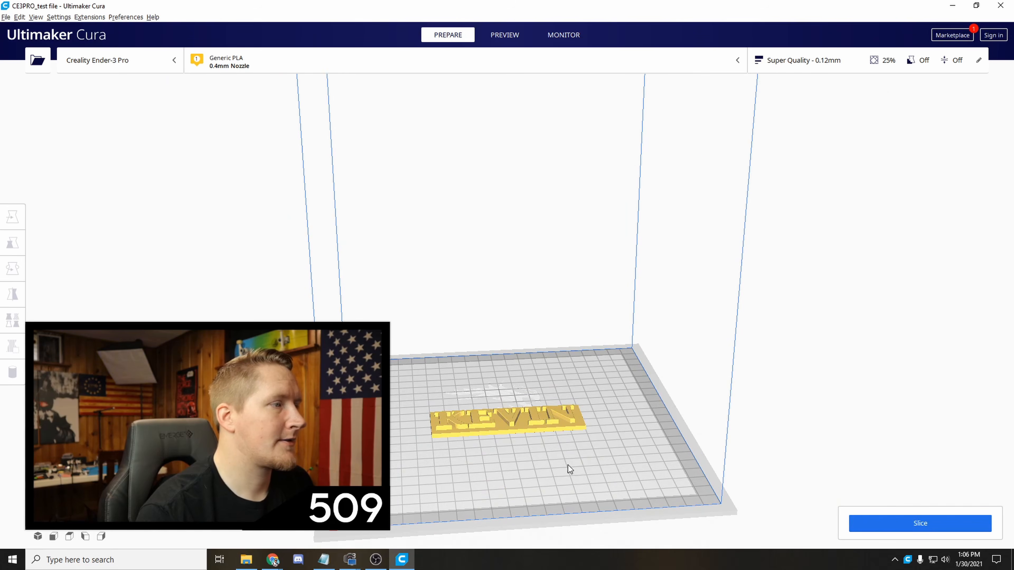
pyautogui.scroll(3, 568, 465)
pyautogui.moveTo(548, 480); pyautogui.dragTo(464, 377, button='right')
pyautogui.click(463, 378)
pyautogui.click(16, 249)
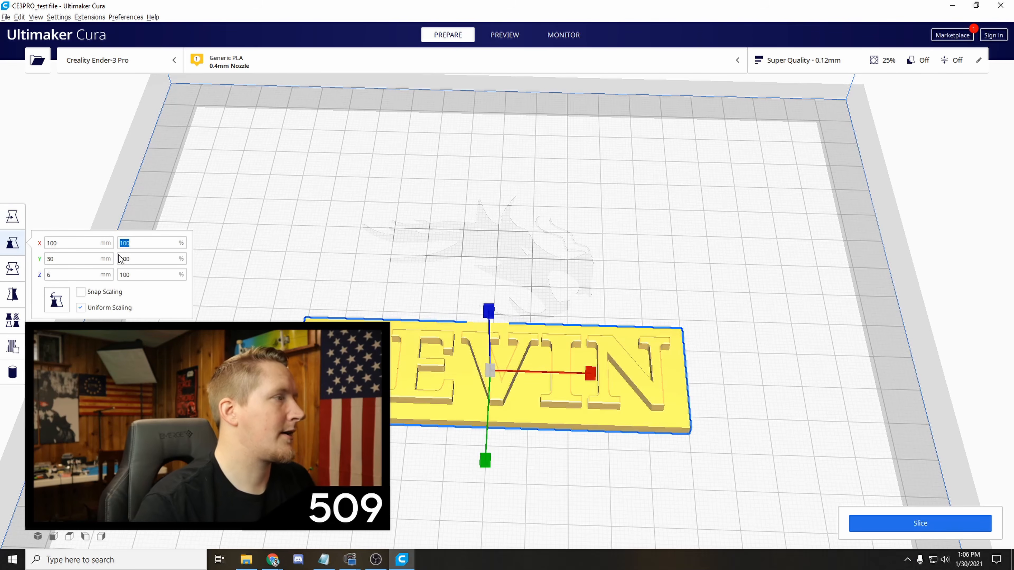
pyautogui.press('Tab')
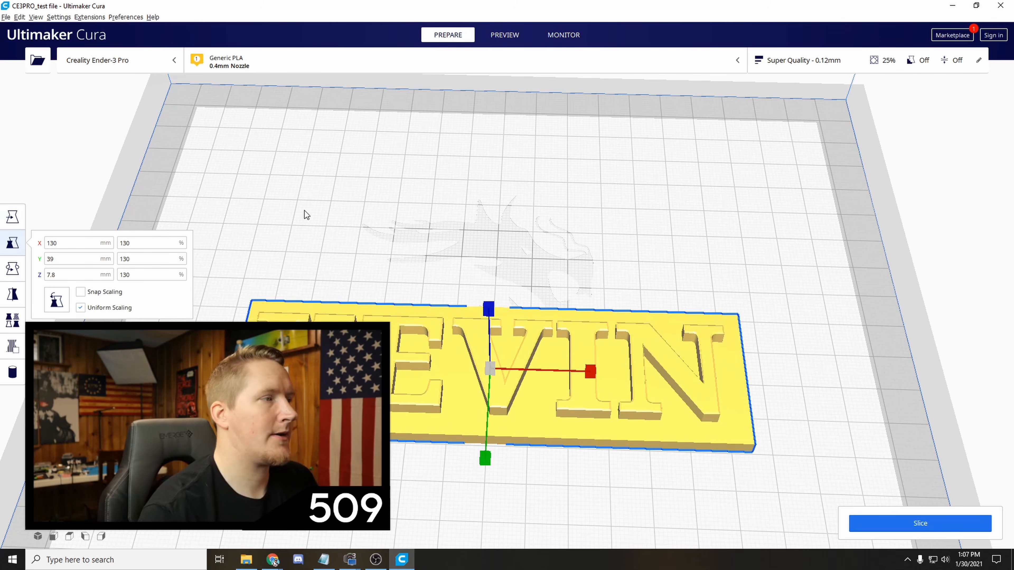
# - Deselect the nameplate and slice it with the current print settings
pyautogui.click(673, 232)
pyautogui.moveTo(673, 232); pyautogui.dragTo(787, 526, button='right')
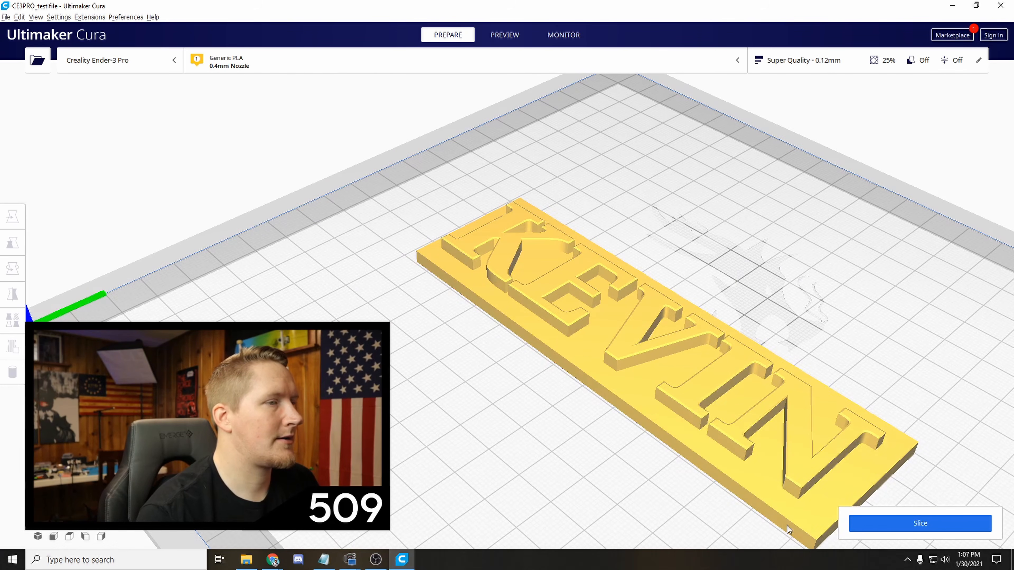
pyautogui.click(875, 525)
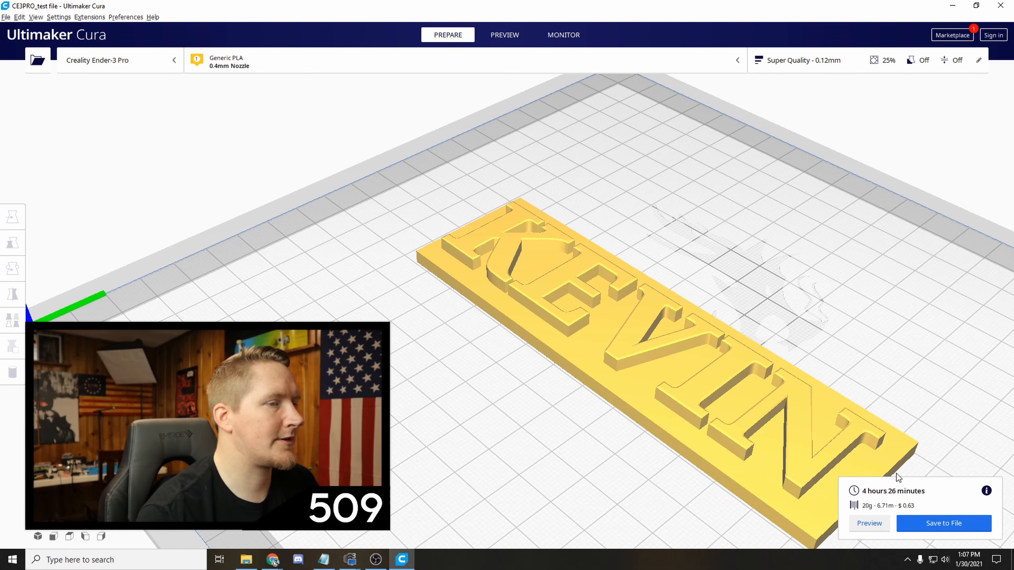
# - Delete the nameplate from the build plate and close both Cura and the Tinkercad browser window
pyautogui.click(748, 359)
pyautogui.press('Delete')
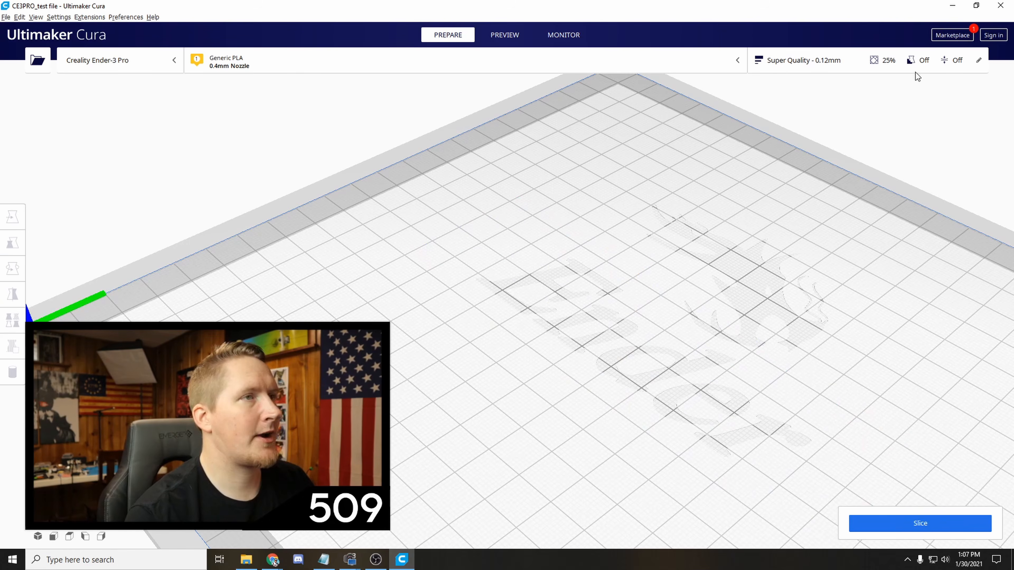
pyautogui.click(1000, 6)
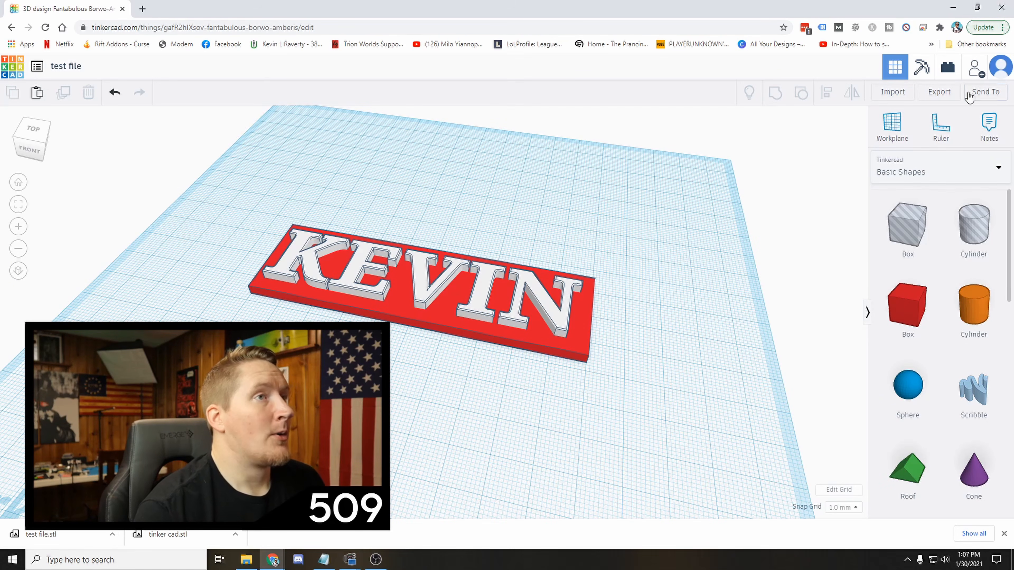
pyautogui.click(1001, 6)
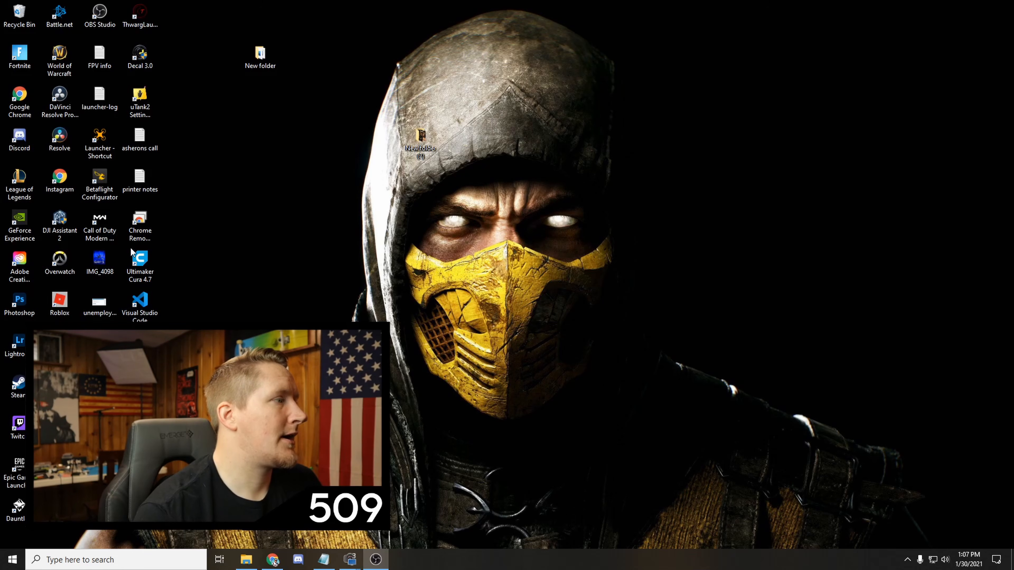
# - Launch Chrome and try to open the website fusion360.com
pyautogui.click(274, 562)
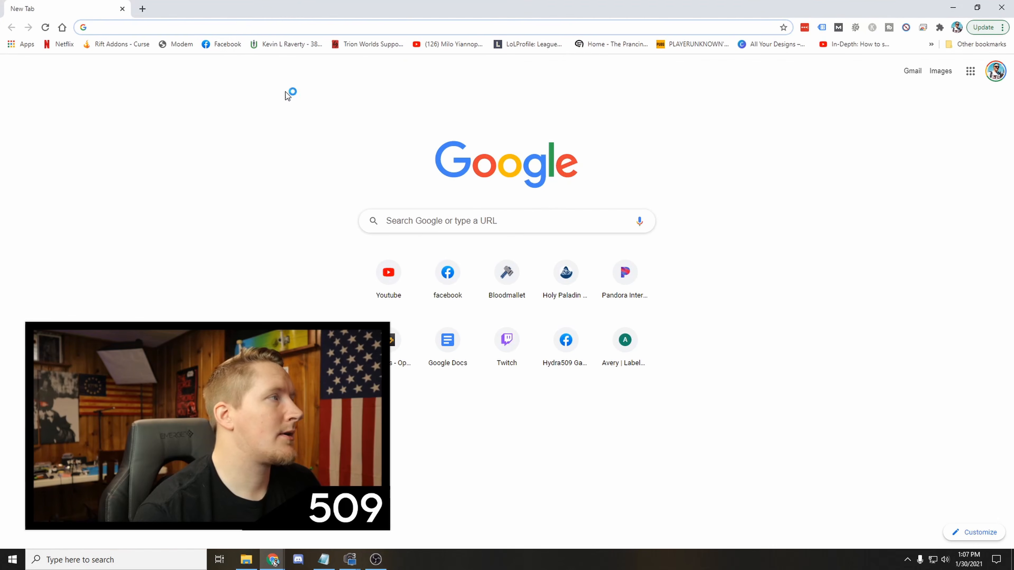
pyautogui.click(233, 27)
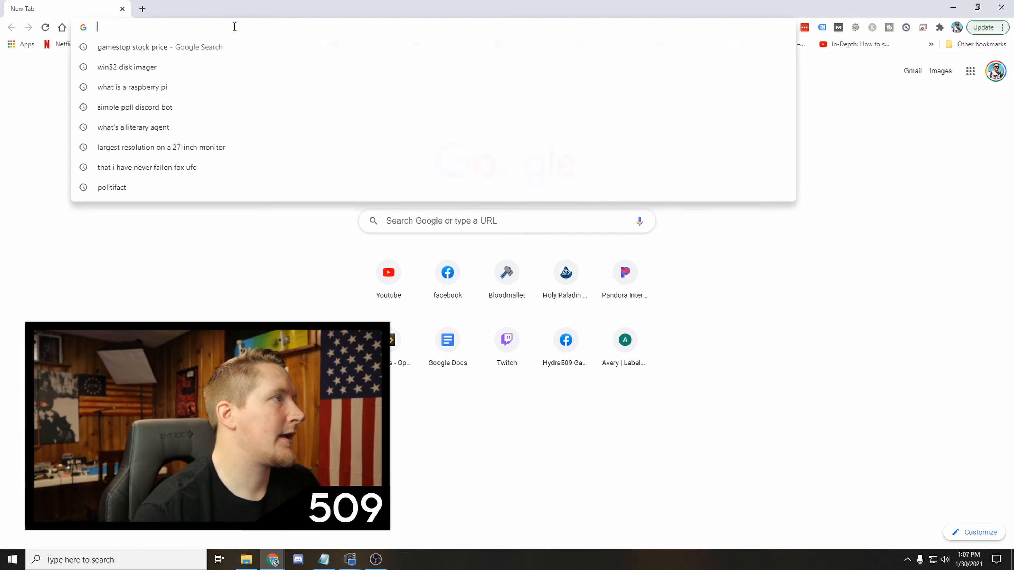
pyautogui.write('fusic')
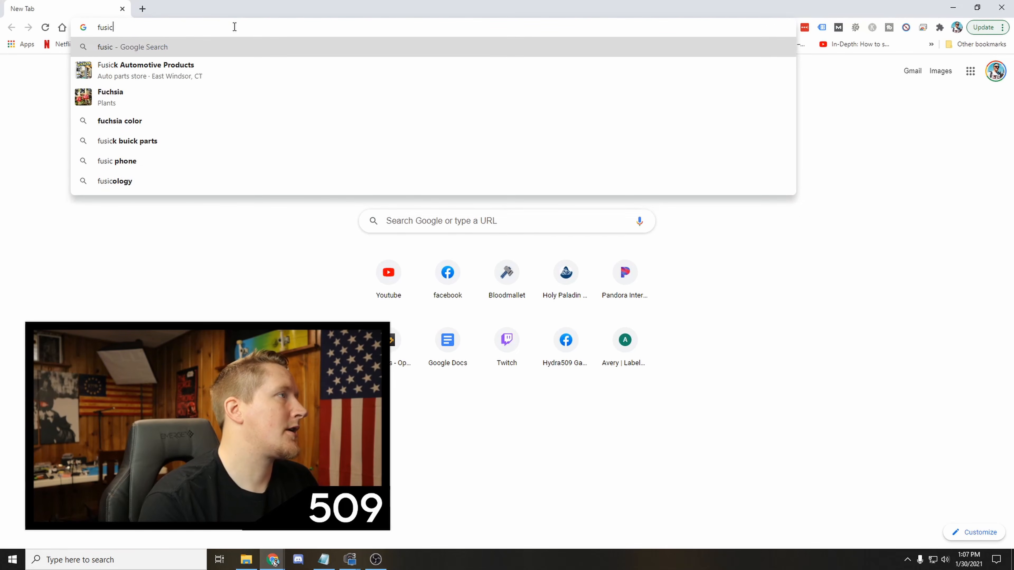
pyautogui.press('BackSpace')
pyautogui.write('on3')
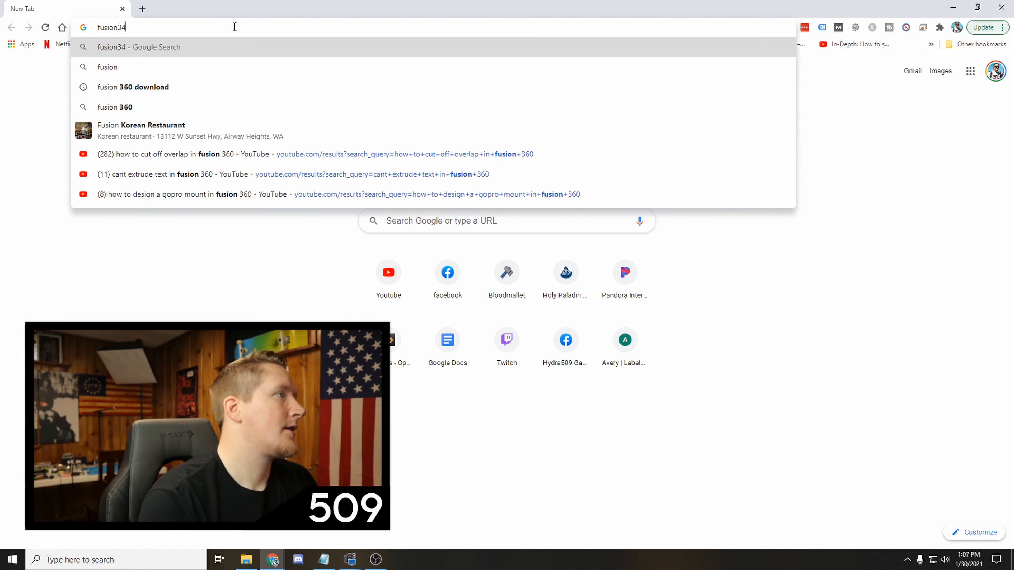
pyautogui.write('60/co')
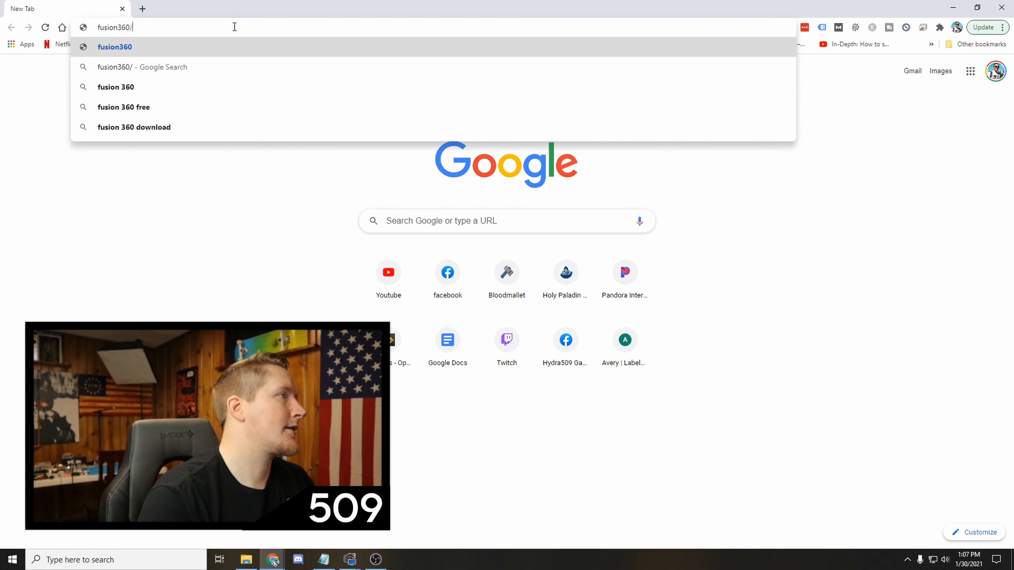
pyautogui.press('BackSpace')
pyautogui.press('BackSpace')
pyautogui.press('BackSpace')
pyautogui.write('.com')
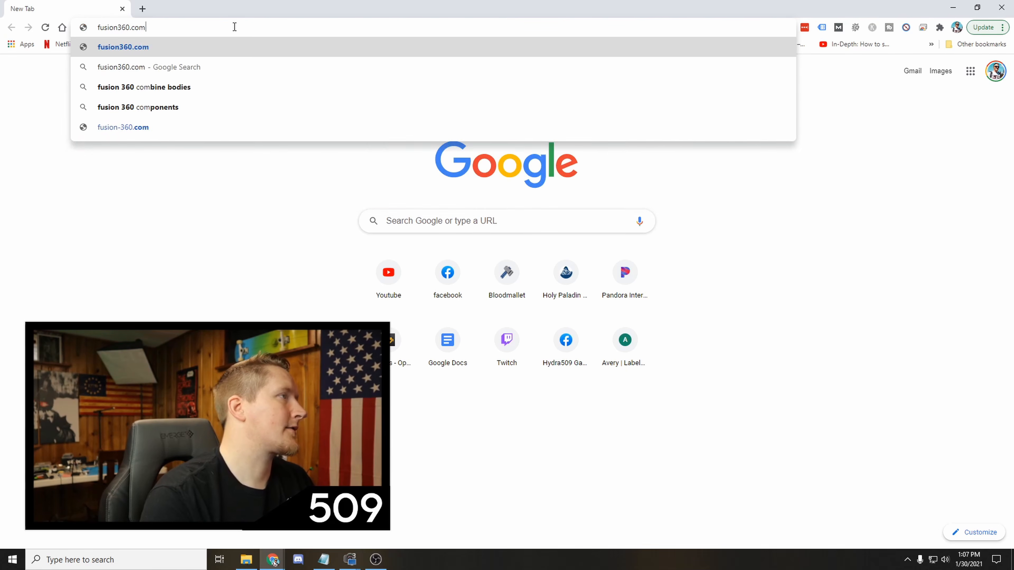
pyautogui.press('Return')
# - Search the web for "fusion 360" and go to the Autodesk products page
pyautogui.click(157, 25)
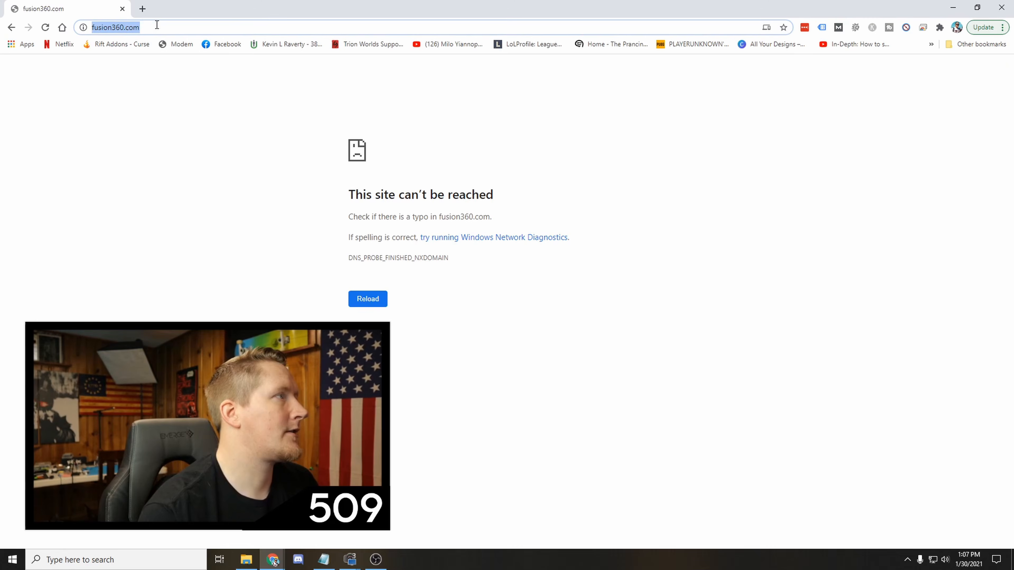
pyautogui.write('goggle')
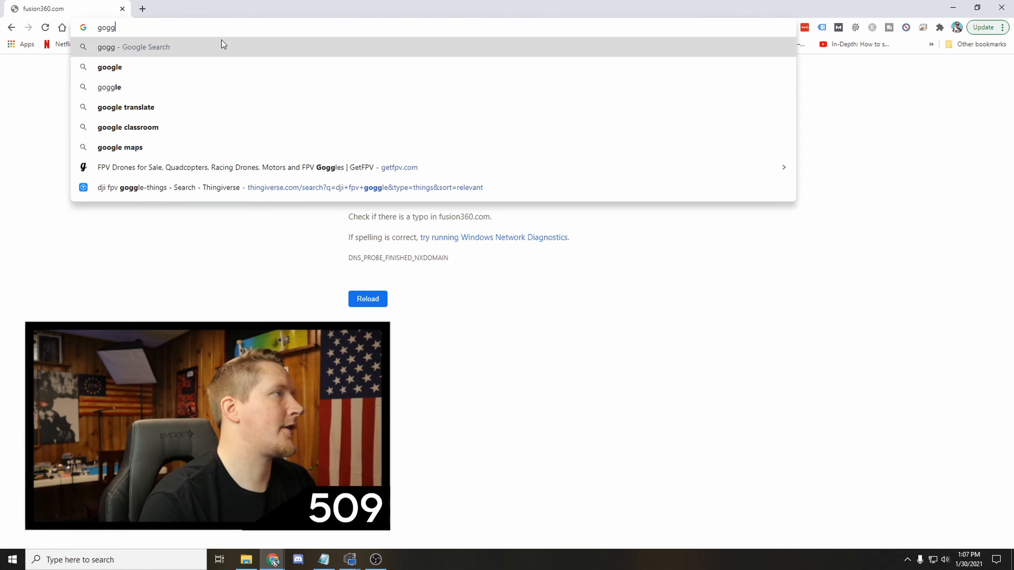
pyautogui.press('BackSpace')
pyautogui.press('BackSpace')
pyautogui.press('BackSpace')
pyautogui.press('BackSpace')
pyautogui.press('BackSpace')
pyautogui.press('BackSpace')
pyautogui.write('fusio')
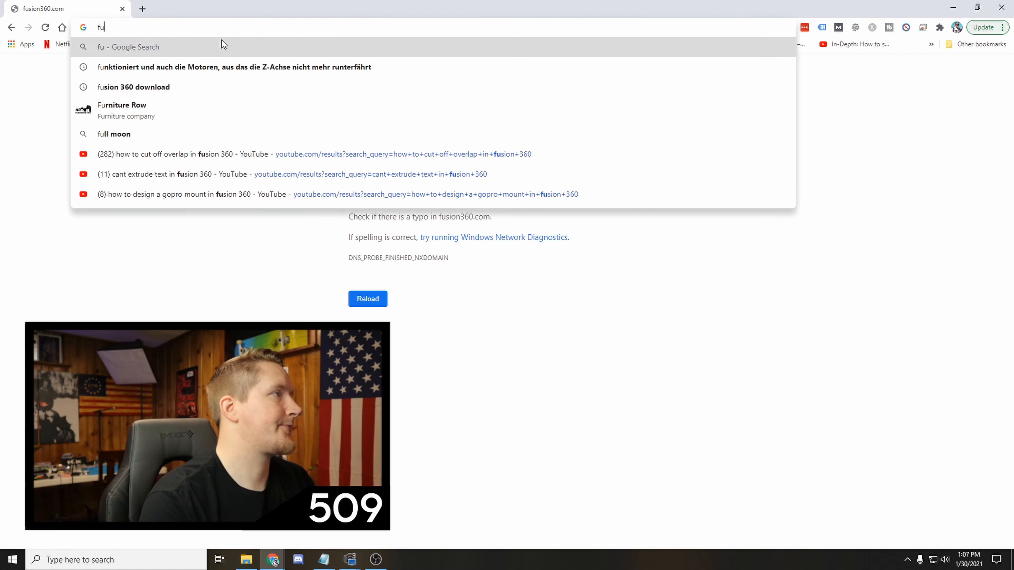
pyautogui.write('n 360')
pyautogui.press('Return')
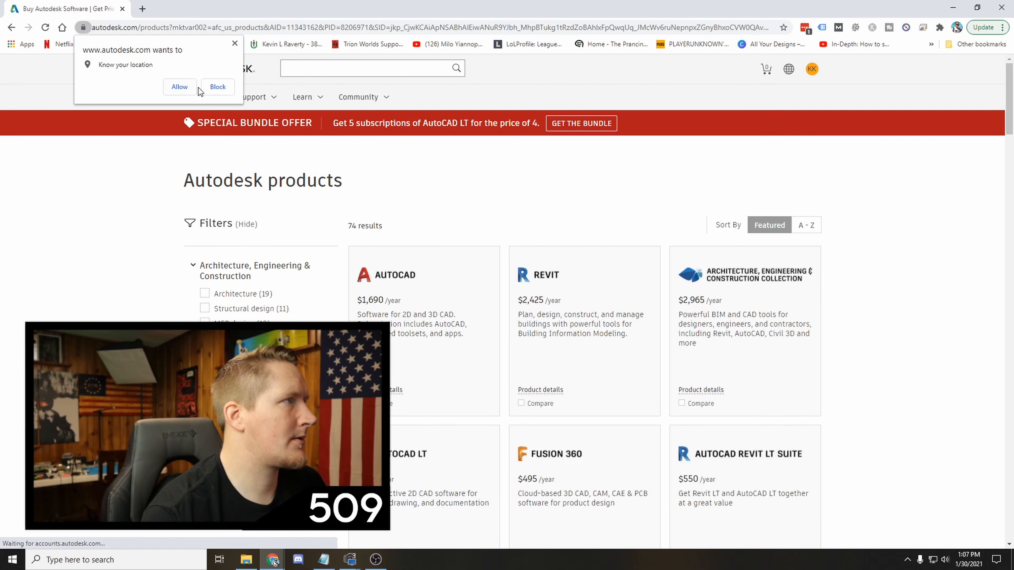
# - Allow the site's location request, then examine the Fusion 360 subscription terms and look through the rest of the Autodesk product list
pyautogui.click(183, 87)
pyautogui.scroll(-5, 573, 332)
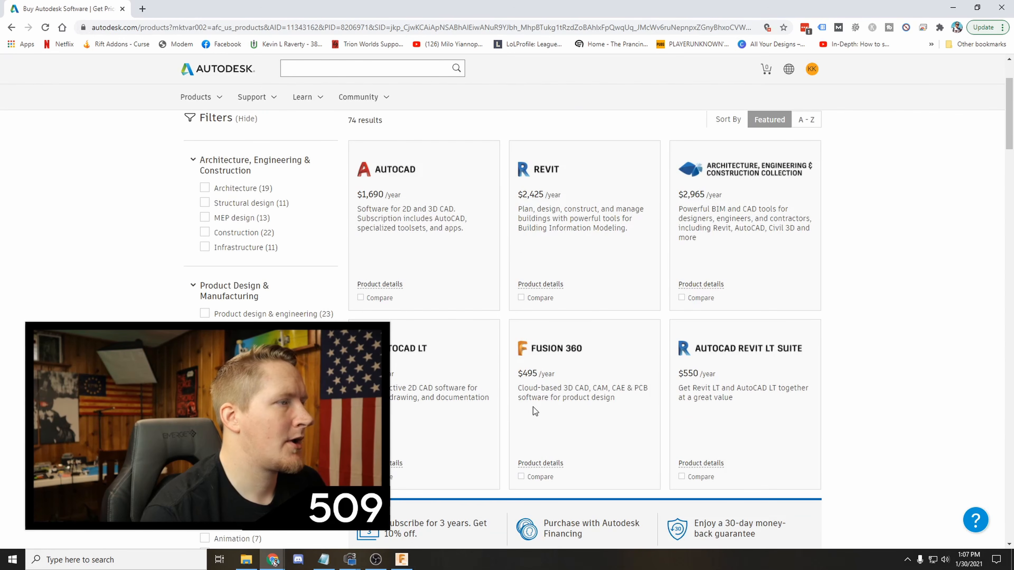
pyautogui.moveTo(557, 304)
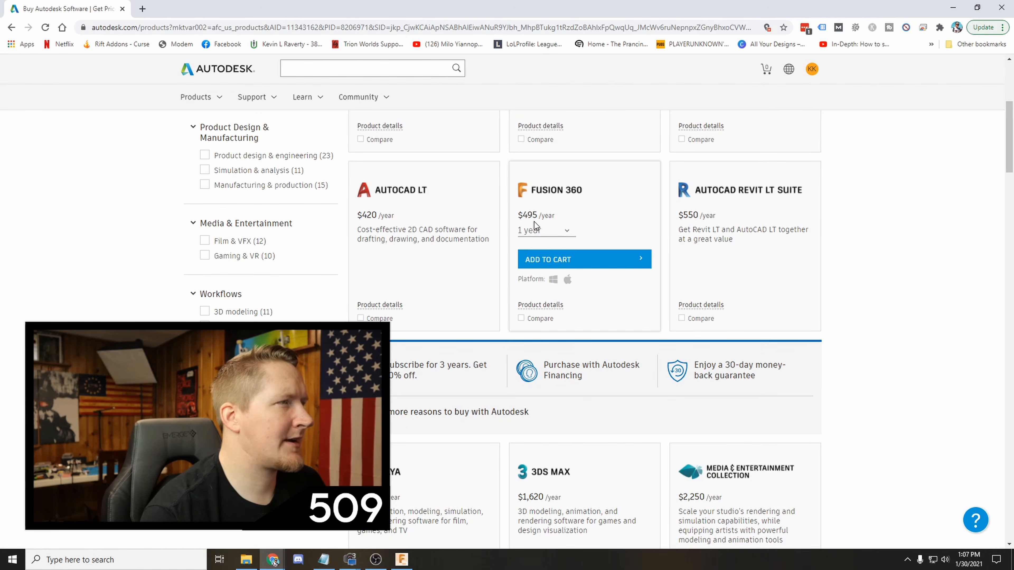
pyautogui.click(567, 231)
pyautogui.click(567, 230)
pyautogui.scroll(5, 565, 229)
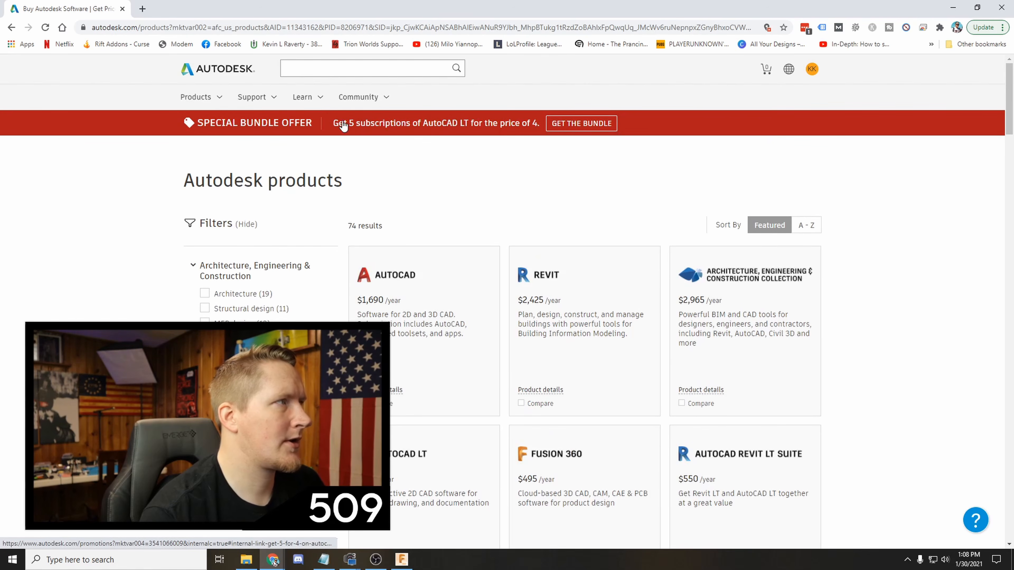
pyautogui.scroll(-5, 694, 208)
pyautogui.scroll(-10, 686, 233)
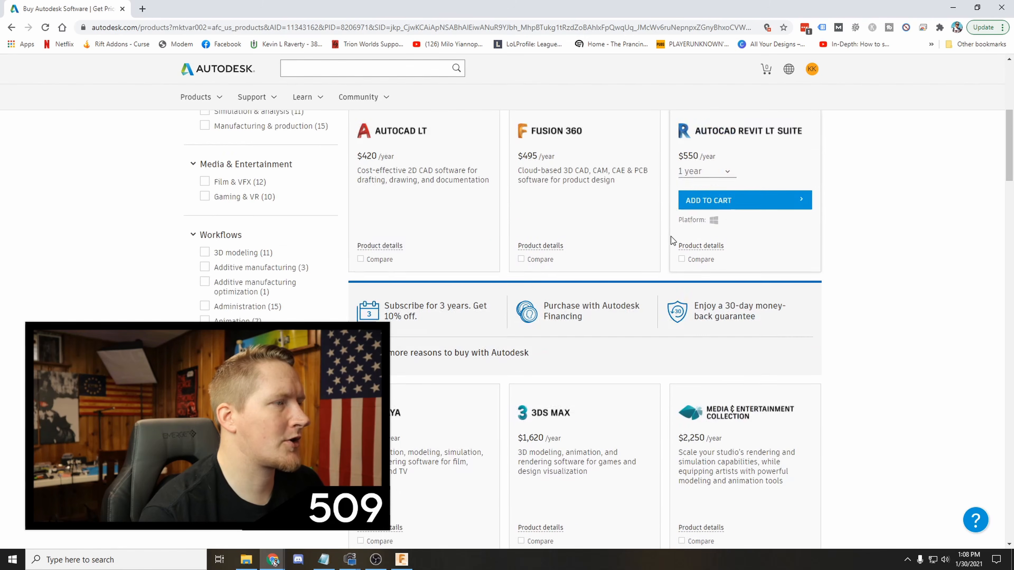
pyautogui.scroll(-12, 652, 264)
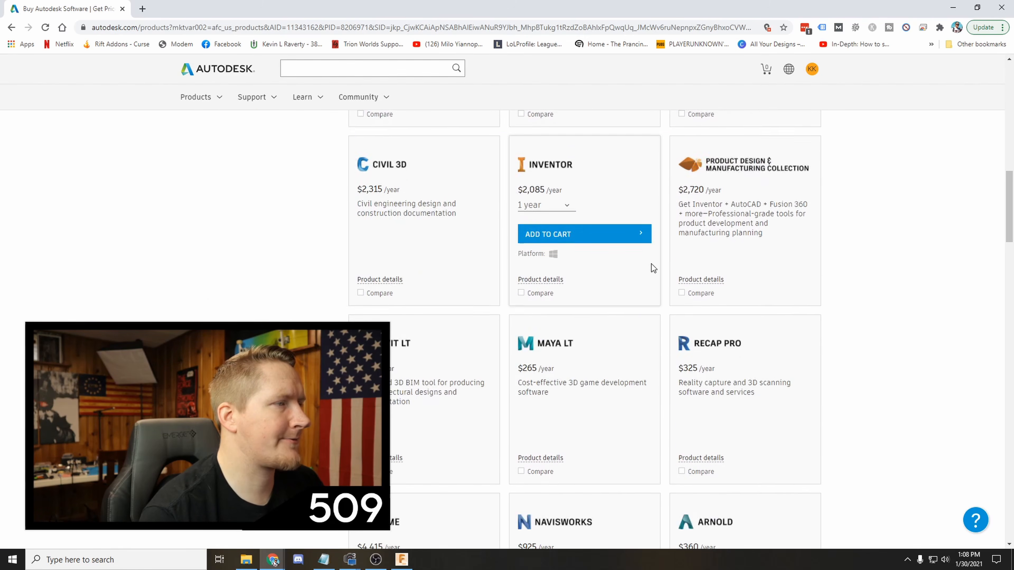
pyautogui.scroll(-13, 652, 264)
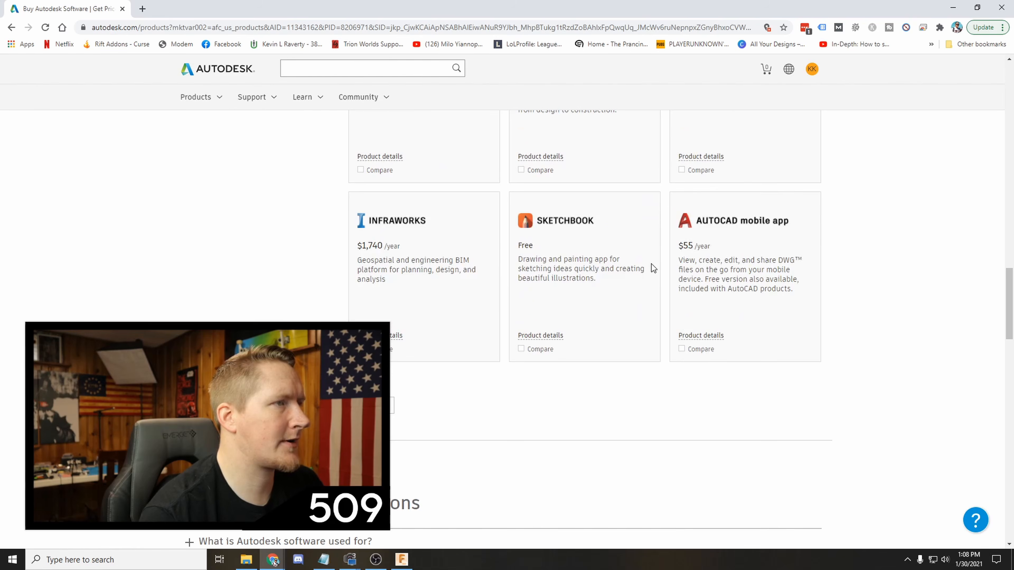
pyautogui.scroll(-5, 651, 264)
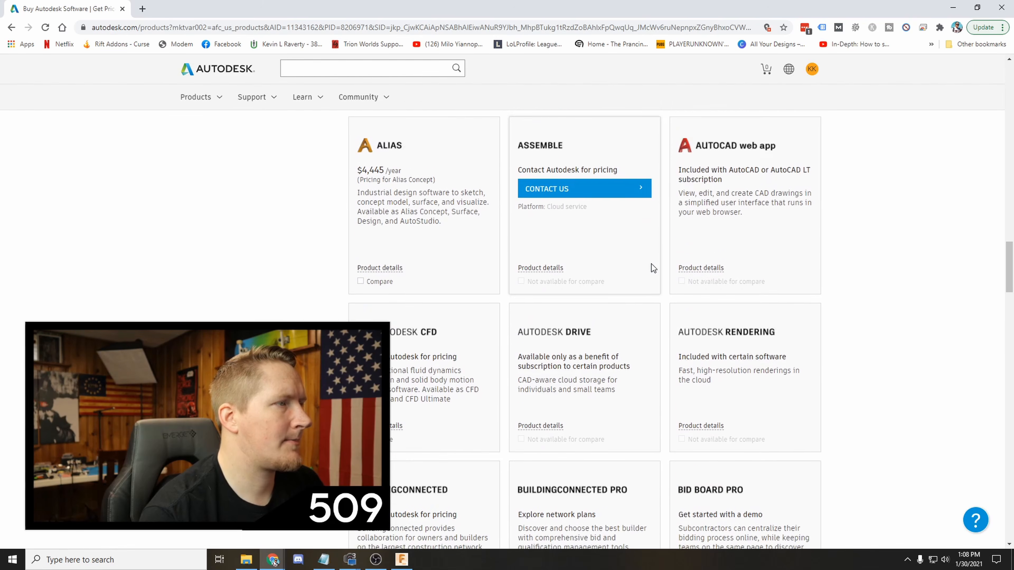
pyautogui.moveTo(1010, 279); pyautogui.dragTo(1010, 116)
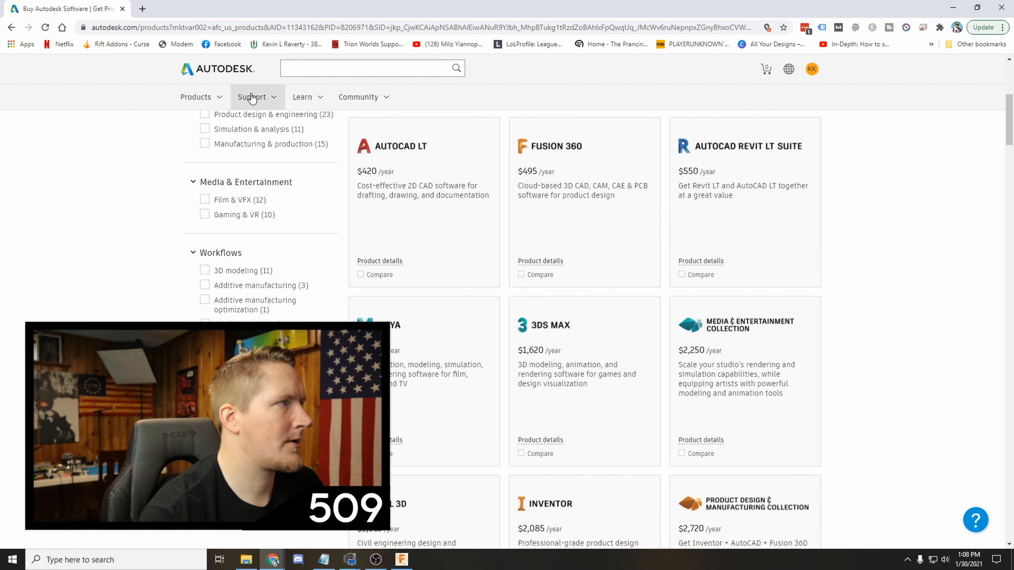
# - Open the AutoCAD overview page from Autodesk's top products
pyautogui.click(215, 98)
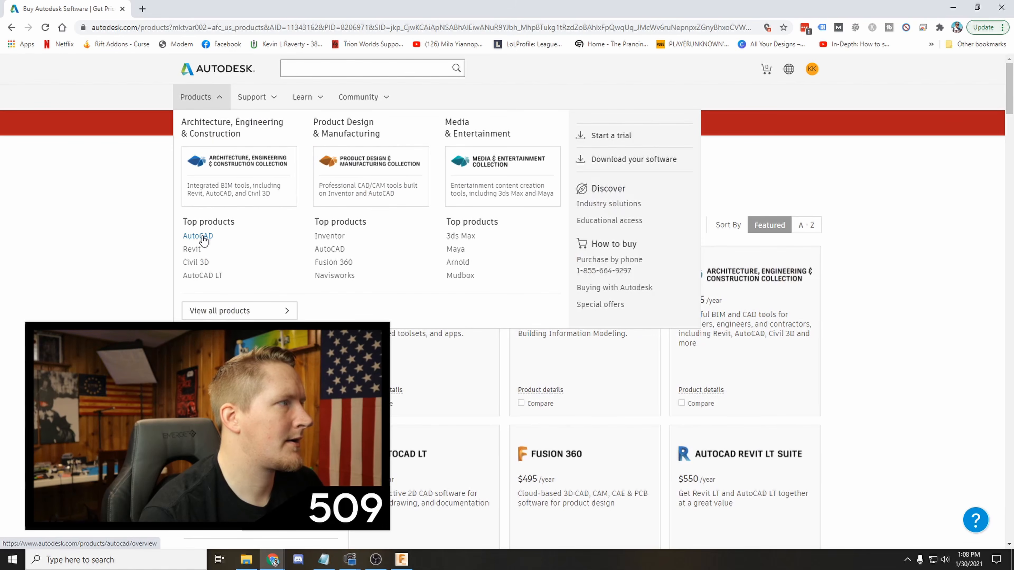
pyautogui.click(384, 256)
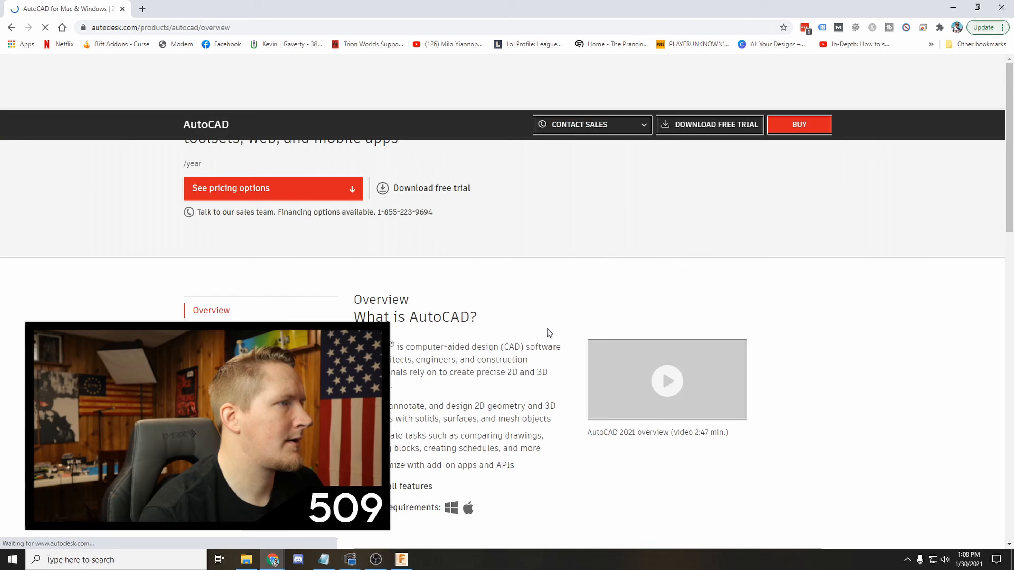
pyautogui.scroll(7, 546, 332)
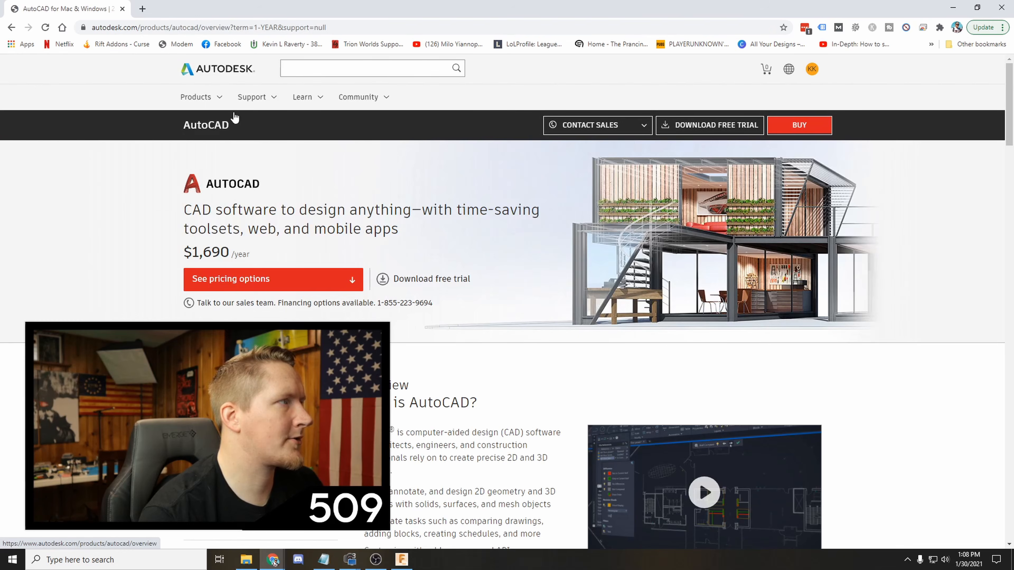
# - Open the Fusion 360 overview page from the top products for Product Design & Manufacturing
pyautogui.click(359, 98)
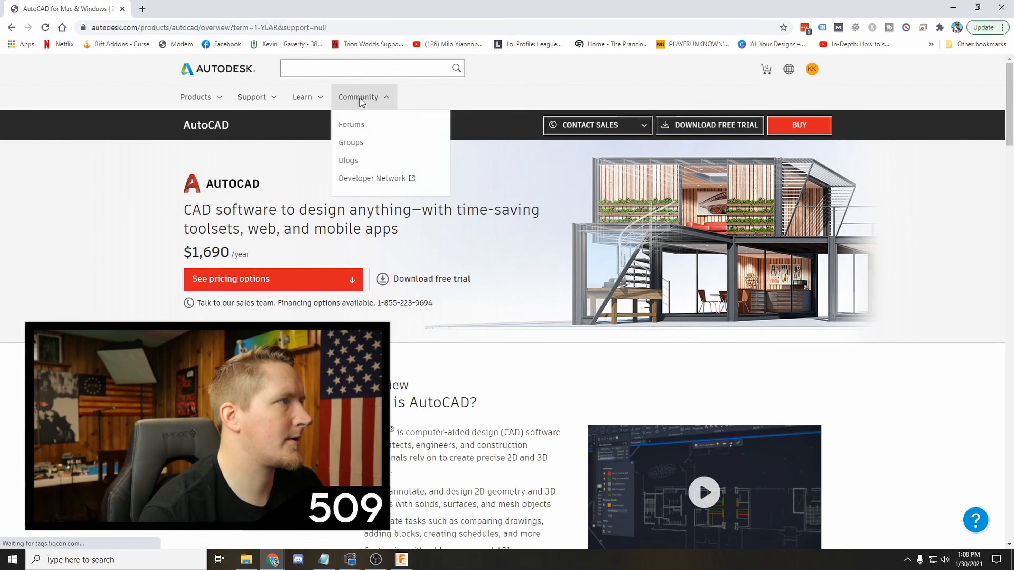
pyautogui.click(221, 98)
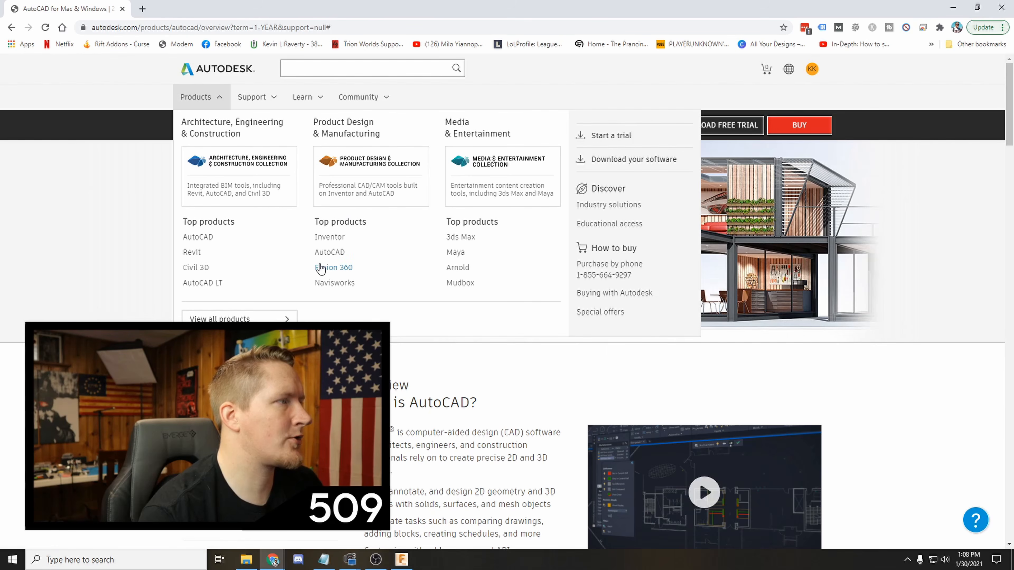
pyautogui.click(334, 268)
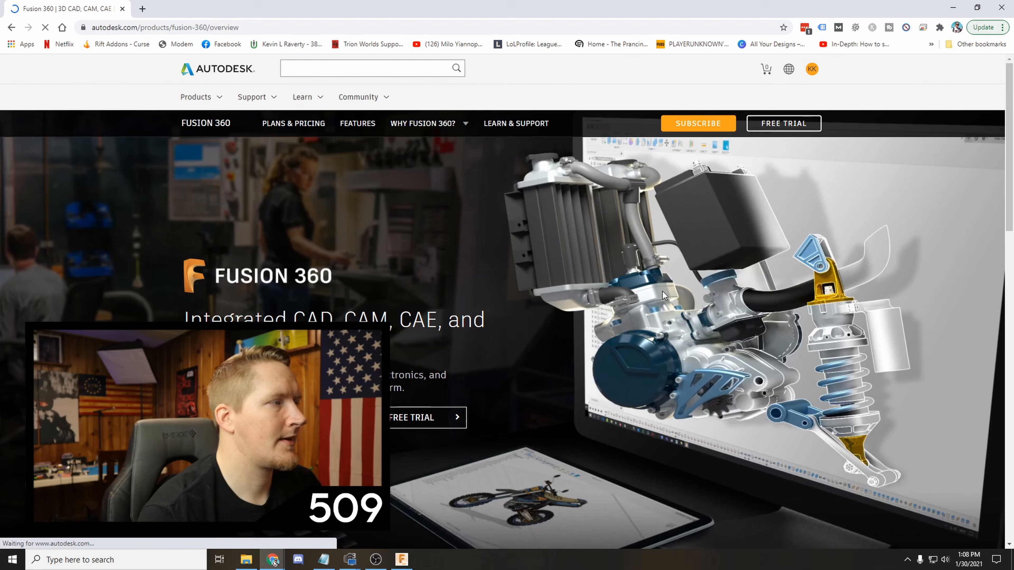
# - Dismiss the site's location request and look through the Fusion 360 overview page, including its subscription price and free trial options
pyautogui.scroll(-3, 663, 290)
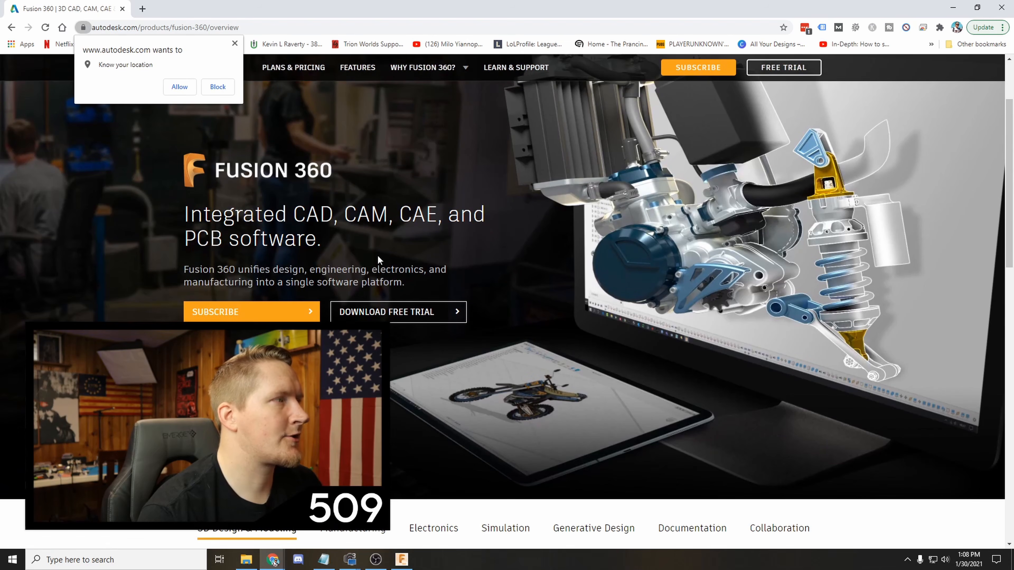
pyautogui.click(235, 43)
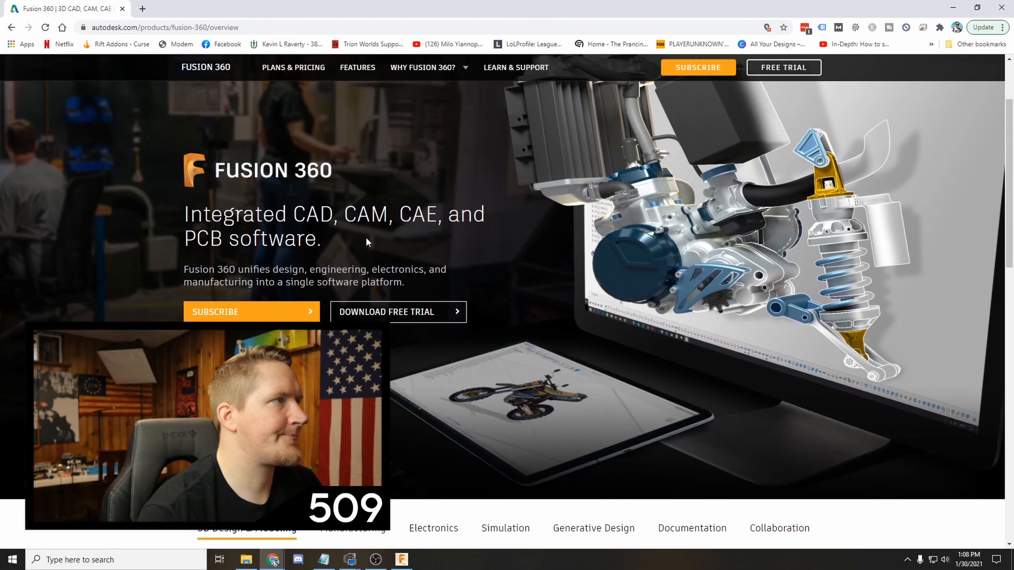
pyautogui.scroll(-15, 366, 238)
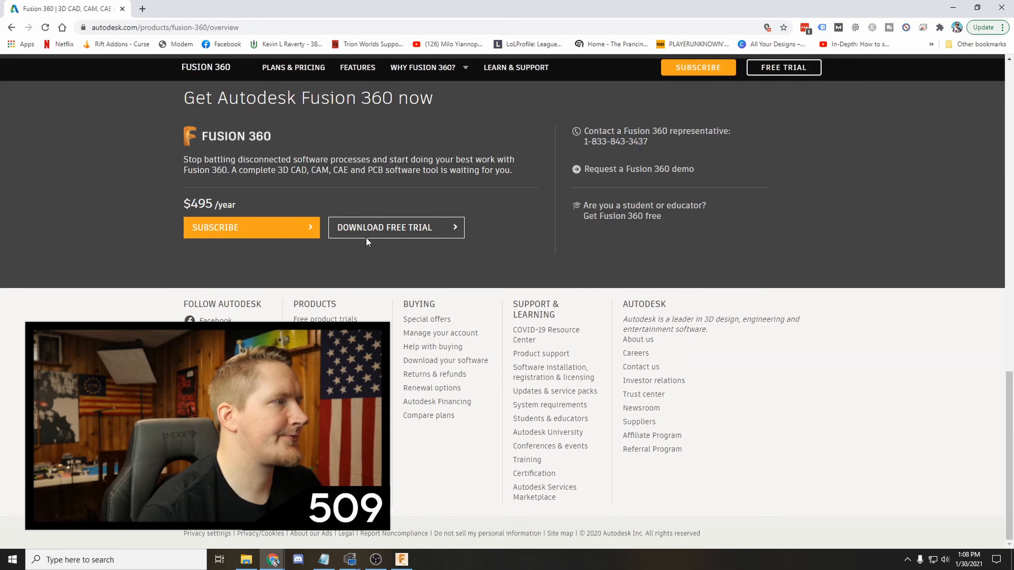
pyautogui.scroll(2, 546, 269)
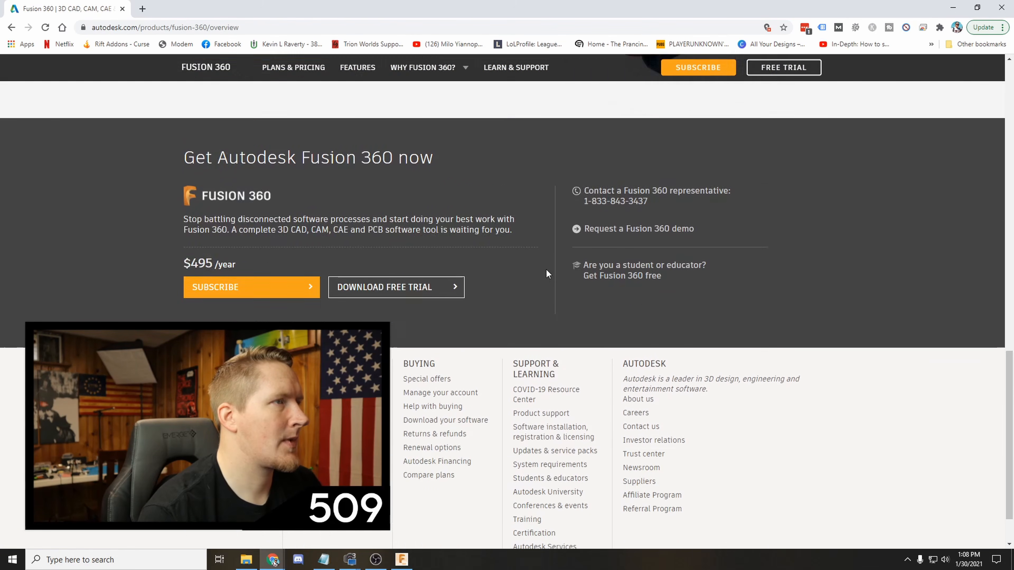
pyautogui.scroll(2, 547, 271)
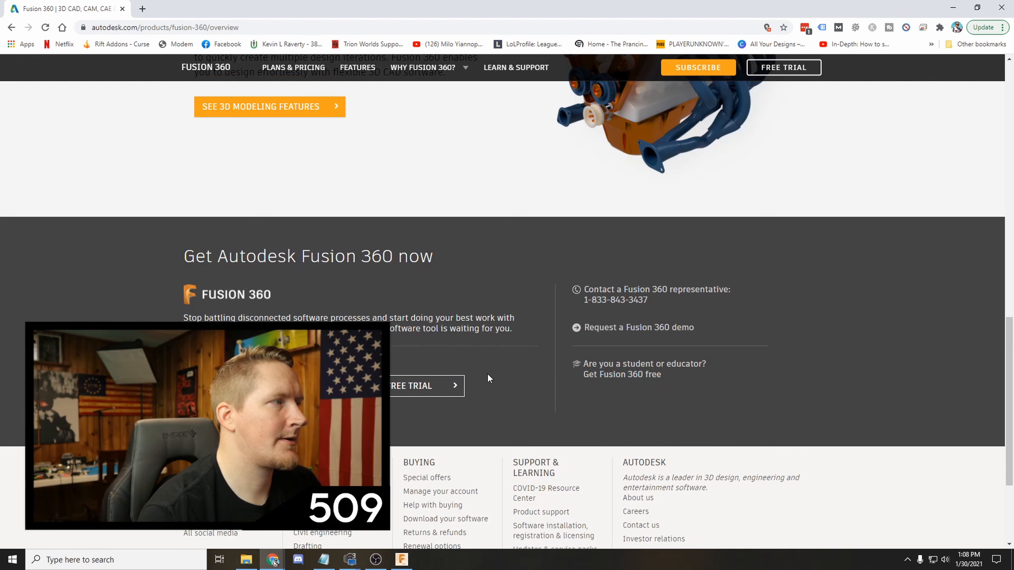
pyautogui.scroll(8, 490, 374)
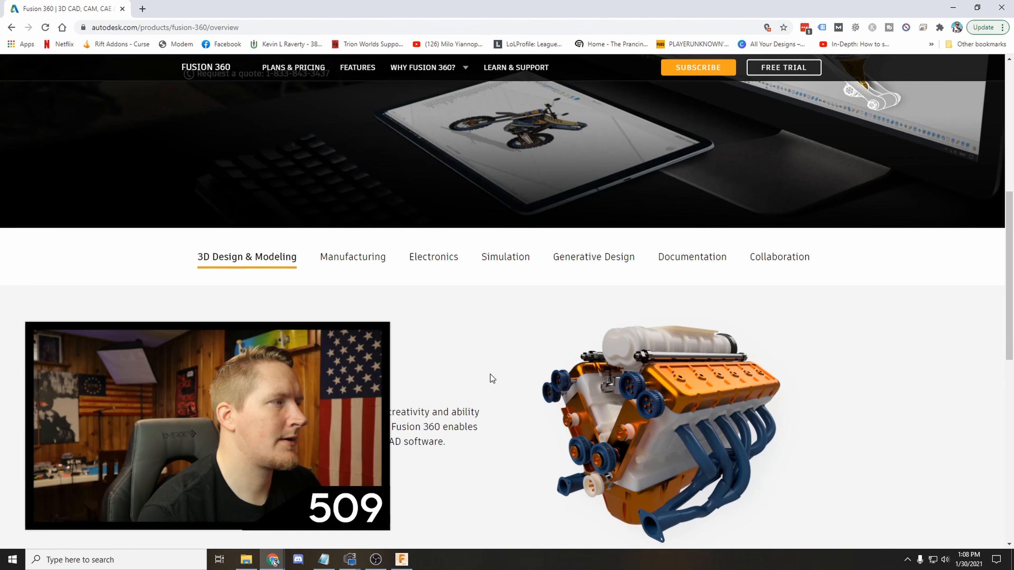
pyautogui.scroll(-10, 490, 374)
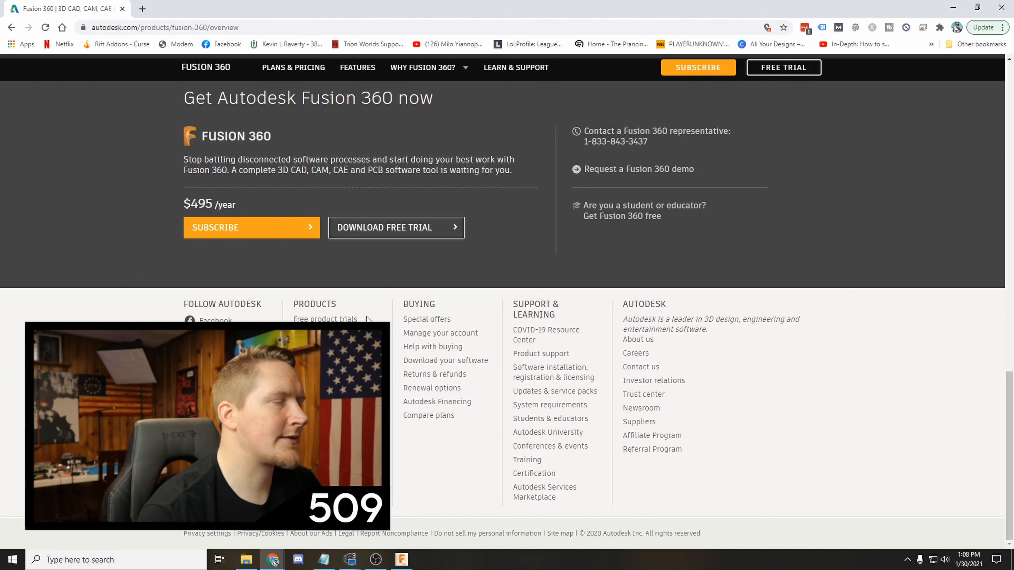
pyautogui.scroll(12, 363, 308)
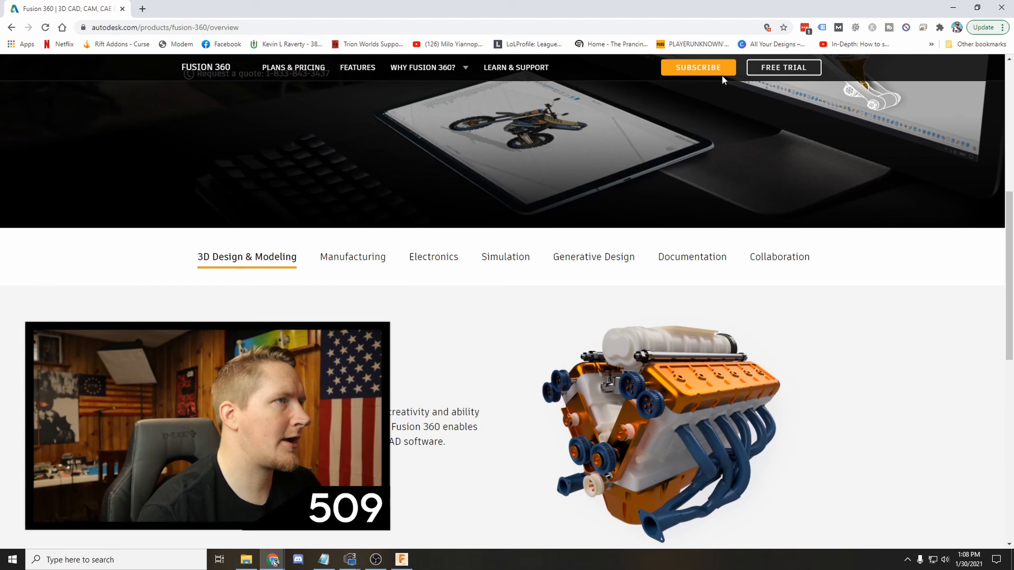
pyautogui.scroll(7, 684, 192)
pyautogui.scroll(2, 690, 198)
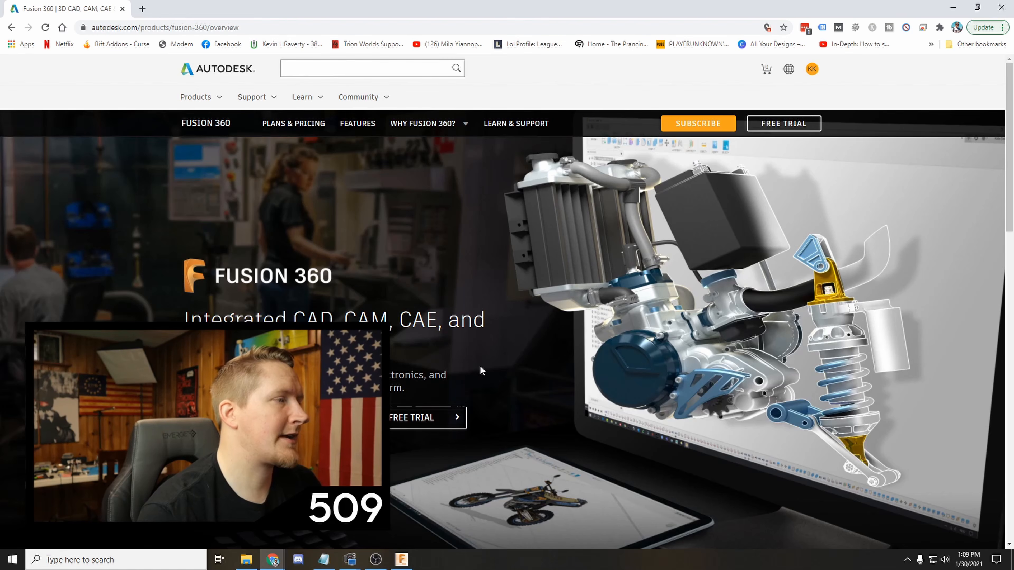
pyautogui.scroll(-4, 464, 388)
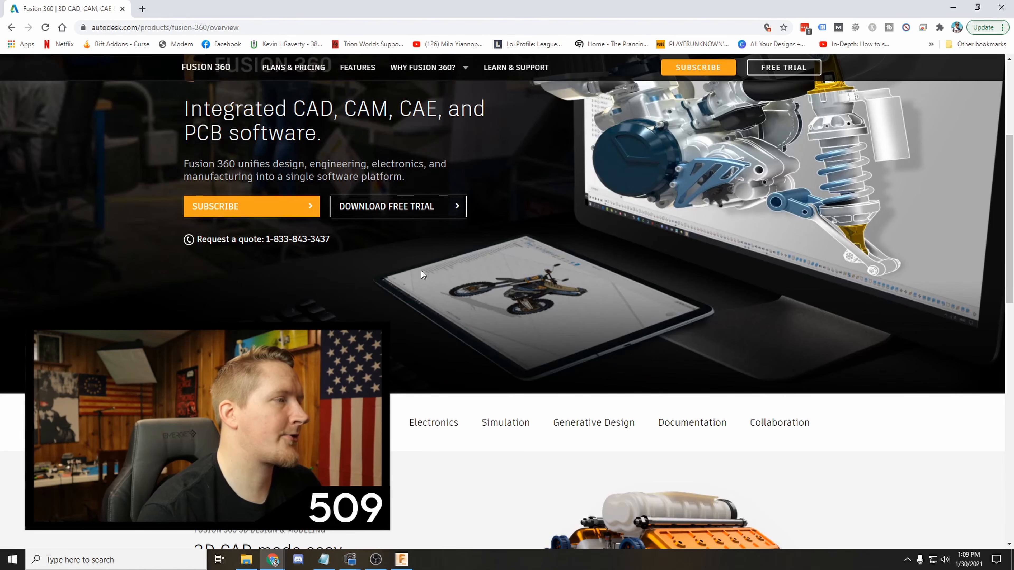
# - Close the web browser and switch to the empty untitled design in Fusion 360
pyautogui.click(1000, 9)
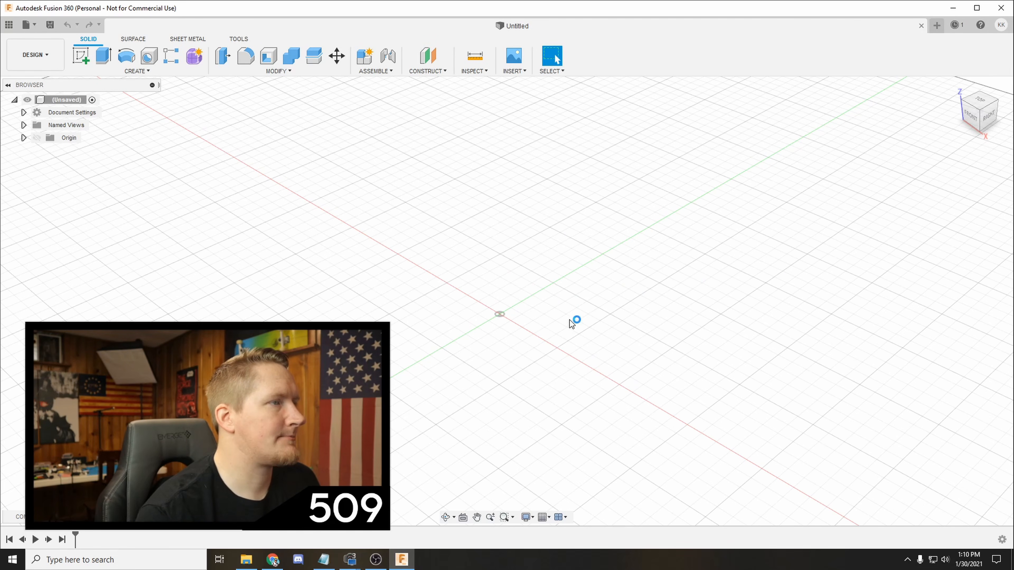
pyautogui.scroll(-5, 541, 289)
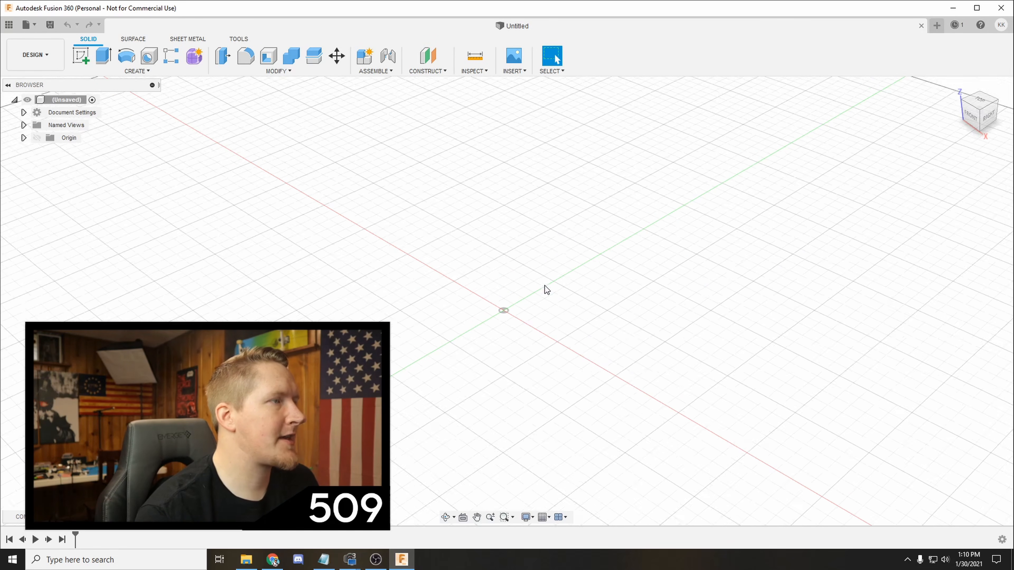
pyautogui.moveTo(582, 290); pyautogui.dragTo(677, 304, button='middle')
pyautogui.scroll(-5, 657, 298)
pyautogui.scroll(5, 644, 294)
pyautogui.scroll(3, 643, 293)
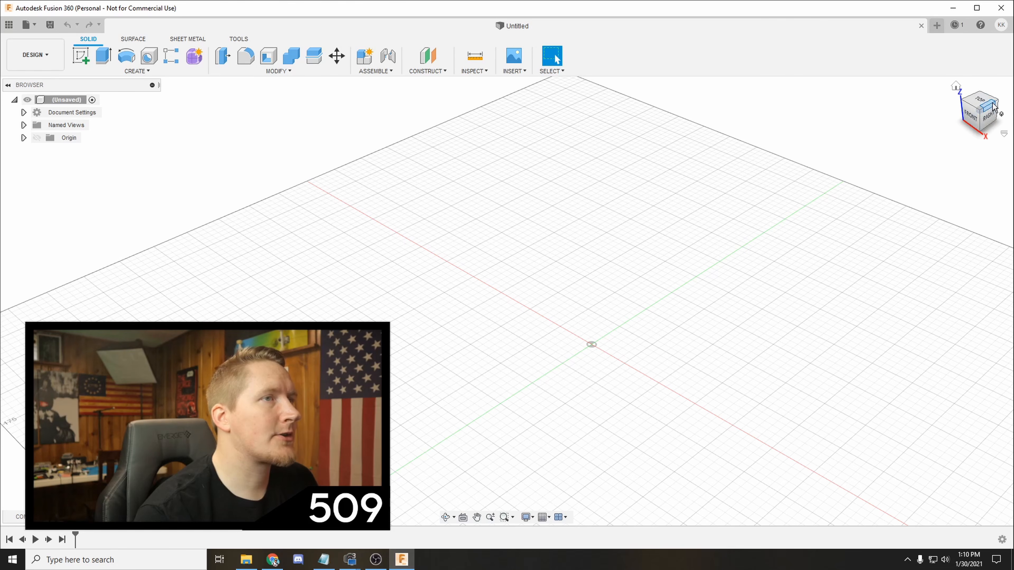
pyautogui.rightClick(597, 316)
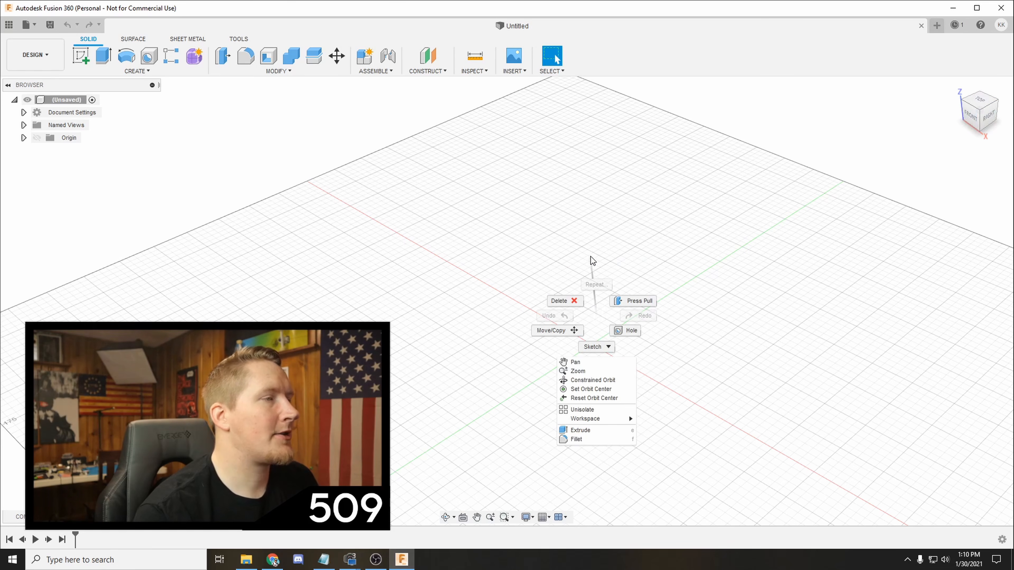
pyautogui.click(568, 250)
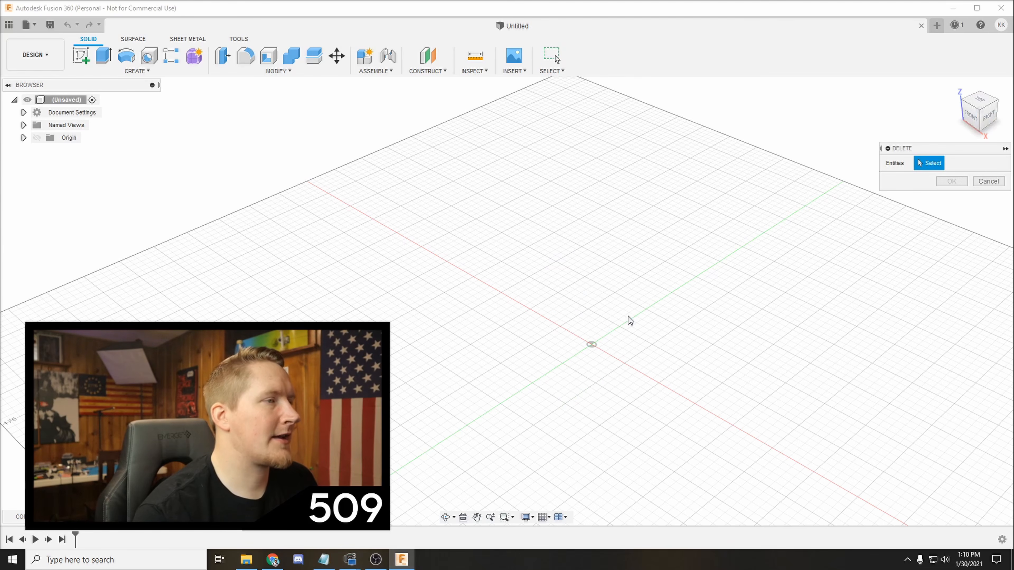
pyautogui.click(987, 182)
# - Return the canvas to the home view and open the account's Preferences at the general UI behavior settings
pyautogui.moveTo(585, 346); pyautogui.dragTo(674, 246, button='middle')
pyautogui.click(954, 92)
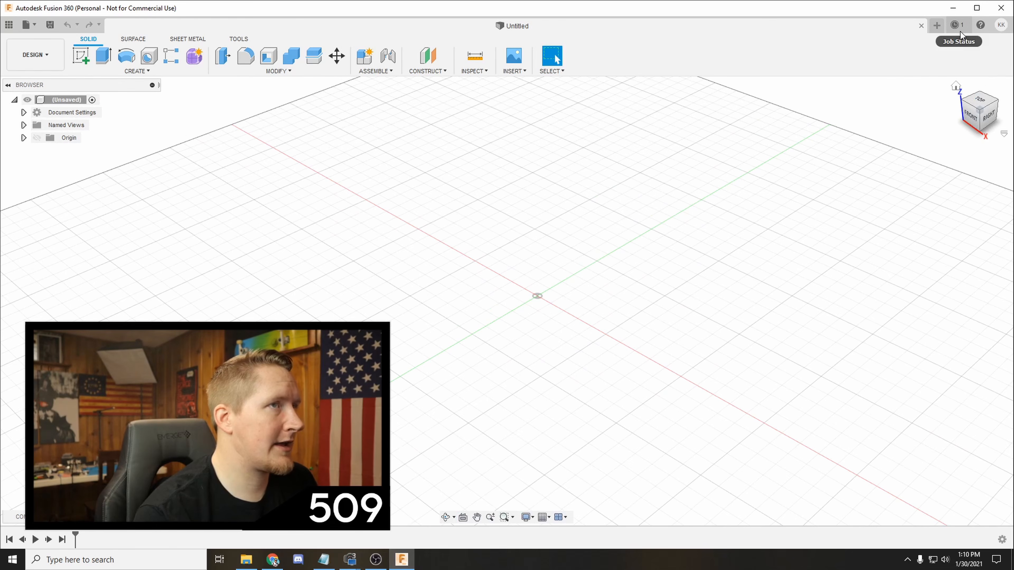
pyautogui.click(1001, 27)
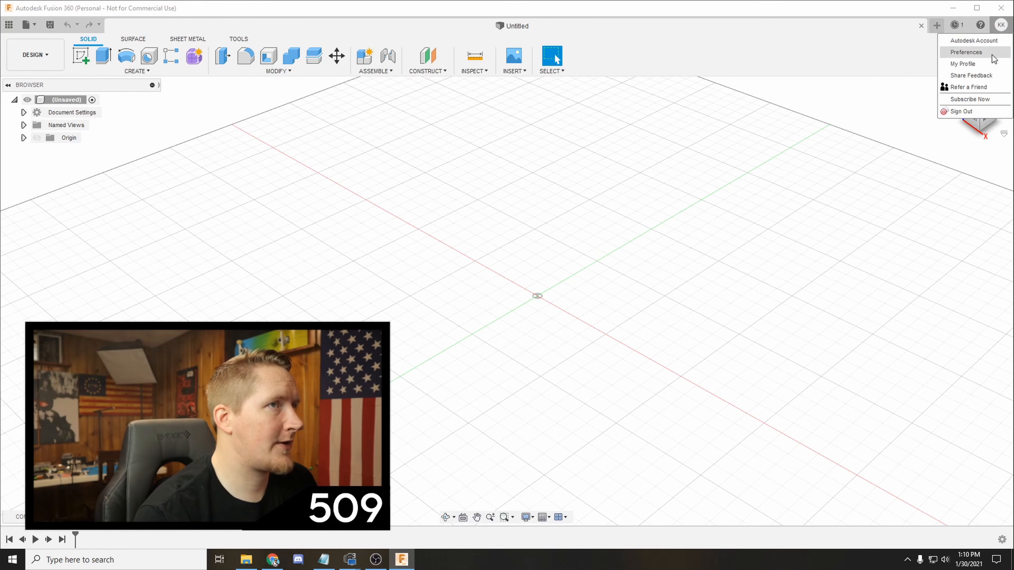
pyautogui.click(1001, 27)
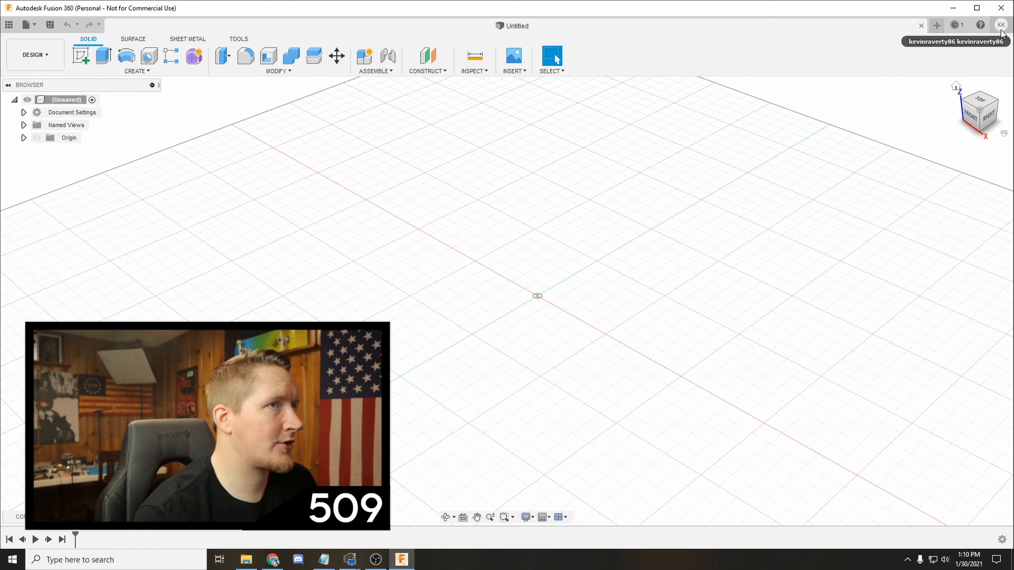
pyautogui.click(1001, 26)
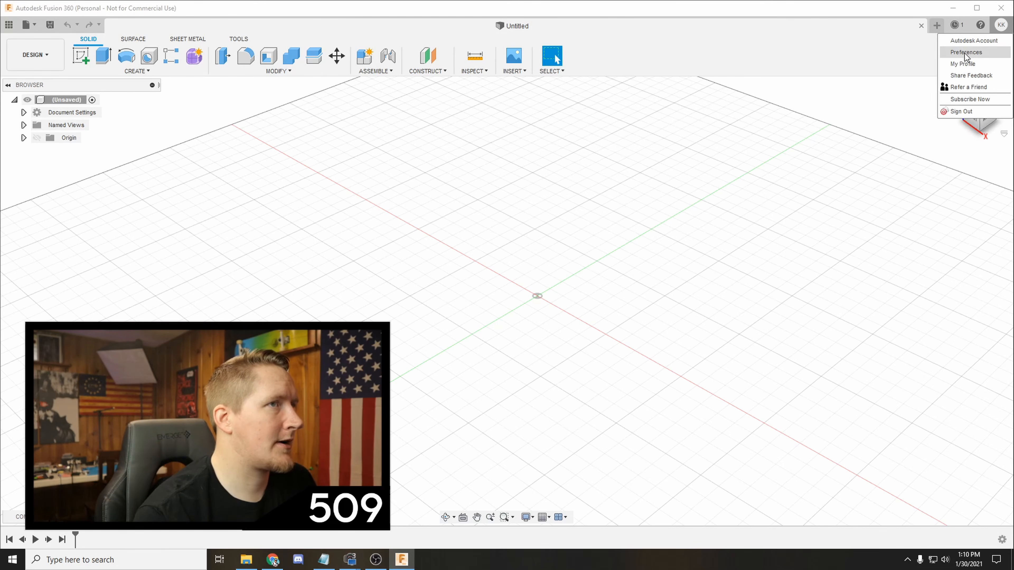
pyautogui.click(977, 54)
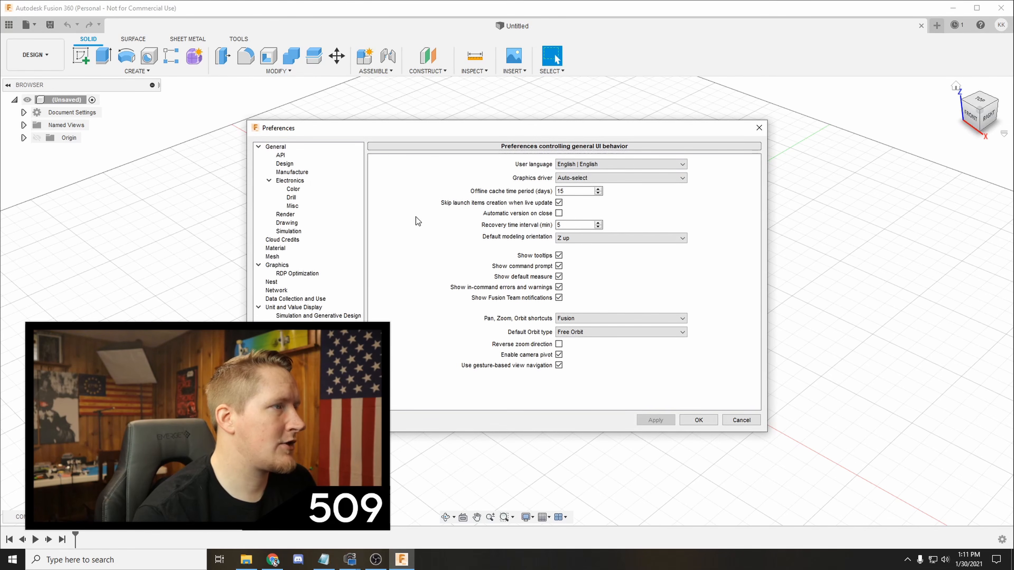
pyautogui.moveTo(370, 131); pyautogui.dragTo(404, 144)
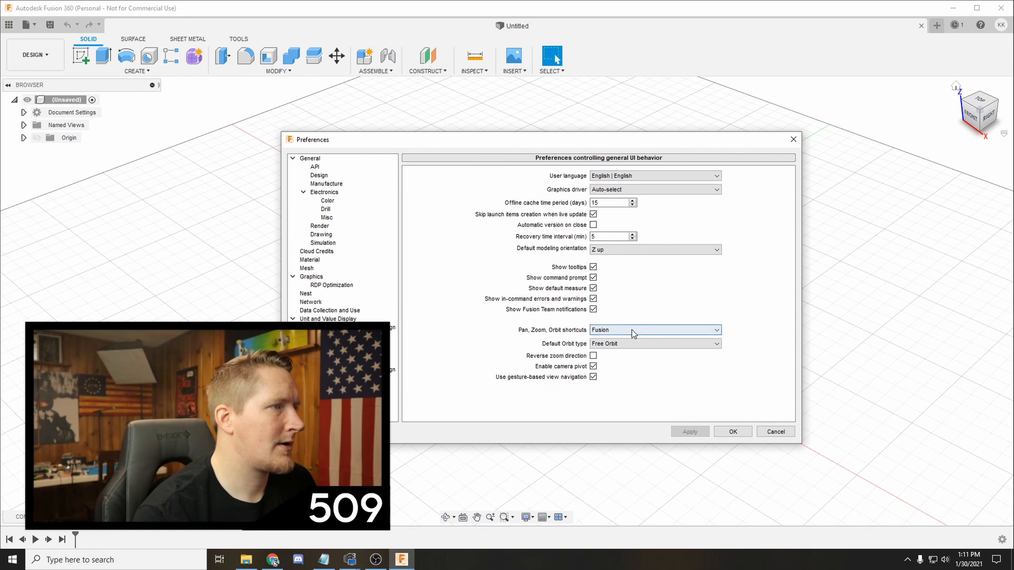
# - Examine the default orbit type and the pan, zoom and orbit shortcut choices, then leave Preferences without applying changes
pyautogui.click(636, 347)
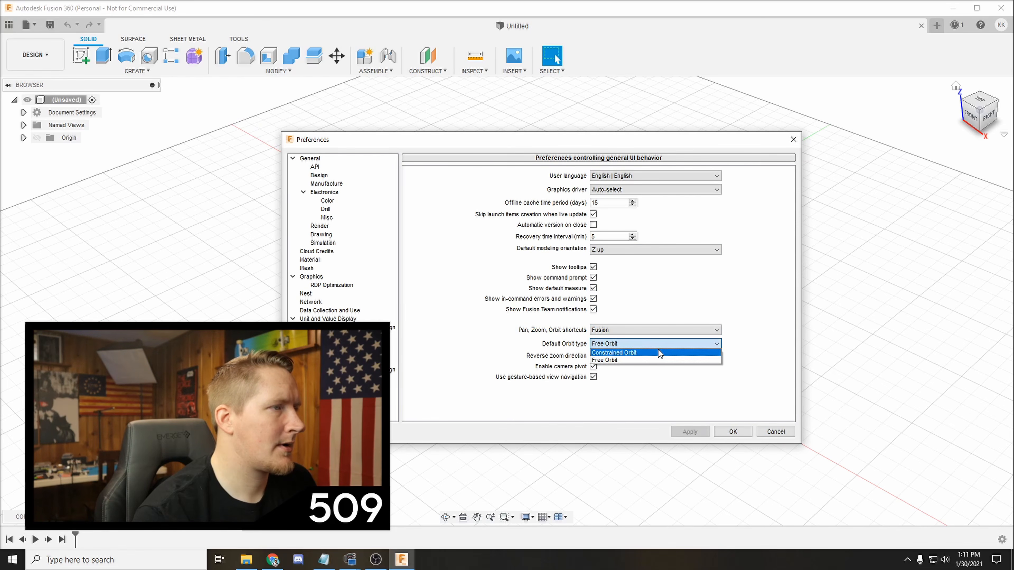
pyautogui.click(643, 362)
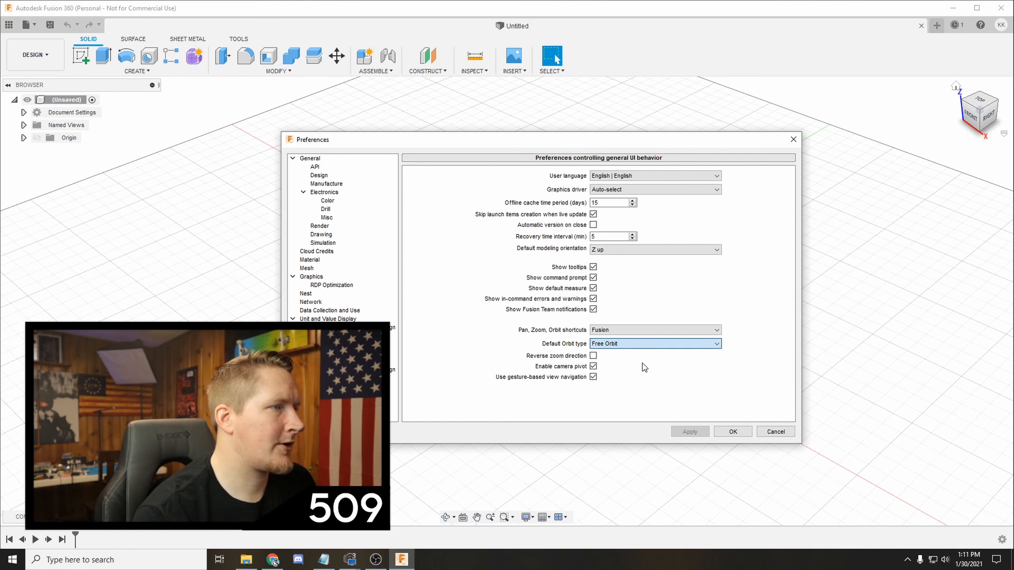
pyautogui.click(626, 331)
pyautogui.click(626, 331)
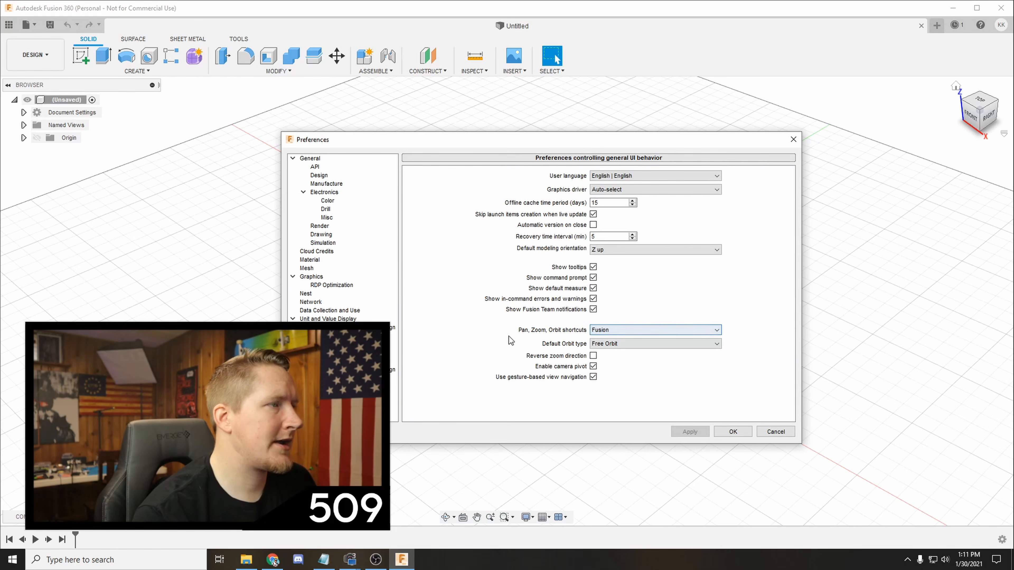
pyautogui.click(616, 332)
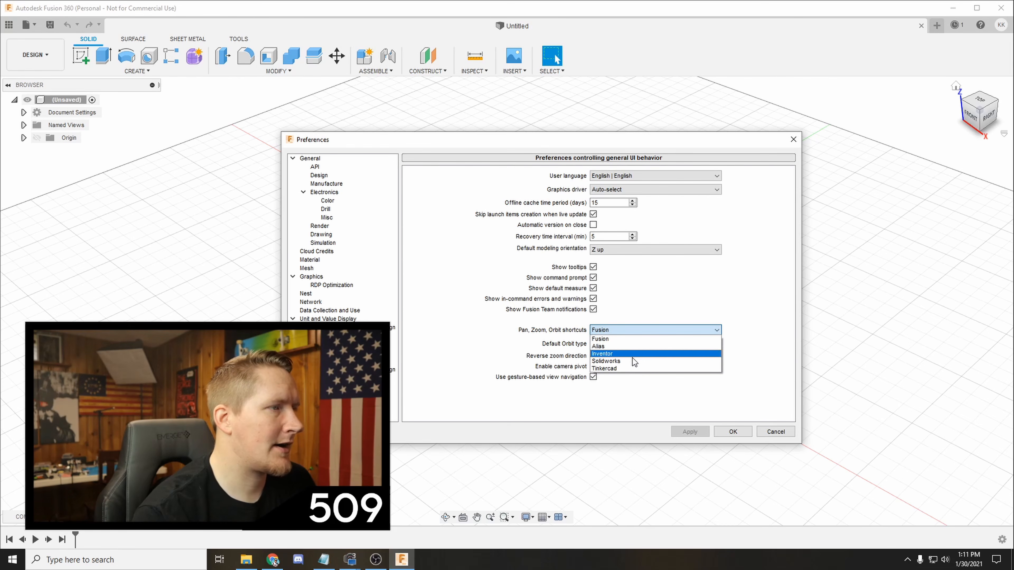
pyautogui.click(631, 332)
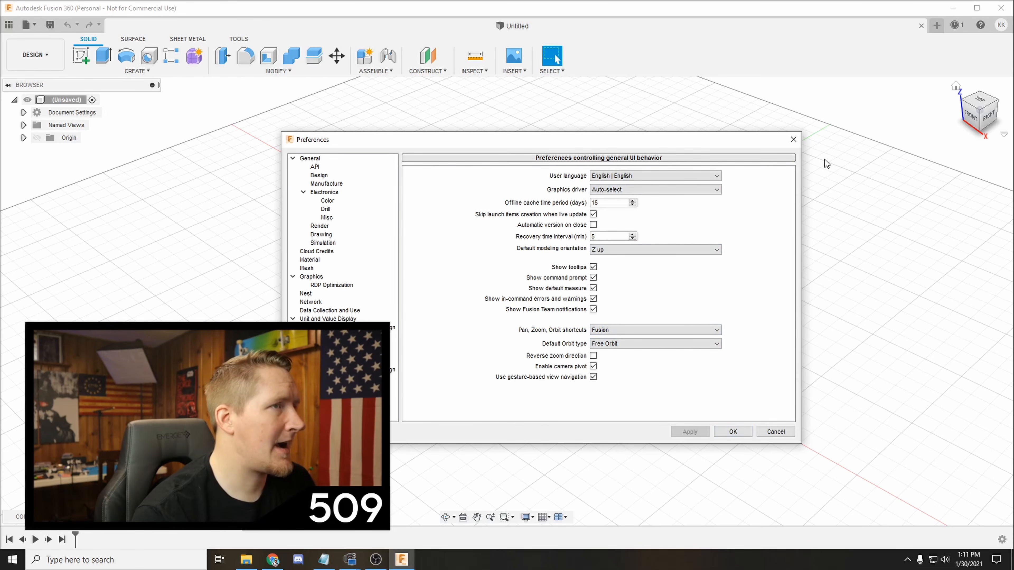
pyautogui.moveTo(611, 138); pyautogui.dragTo(603, 129)
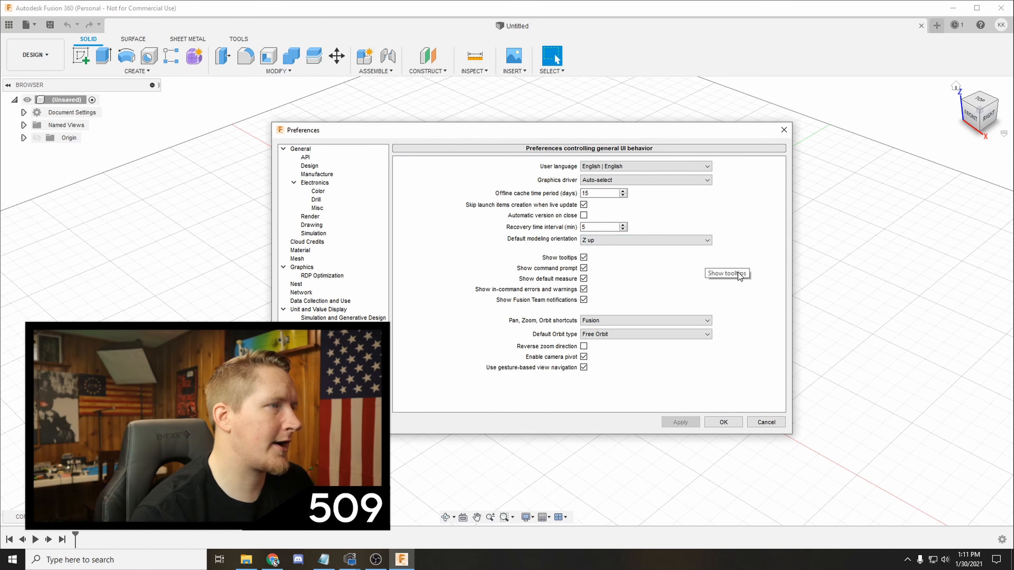
pyautogui.moveTo(735, 131)
pyautogui.mouseDown()
pyautogui.moveTo(714, 132)
pyautogui.moveTo(751, 129)
pyautogui.mouseUp()
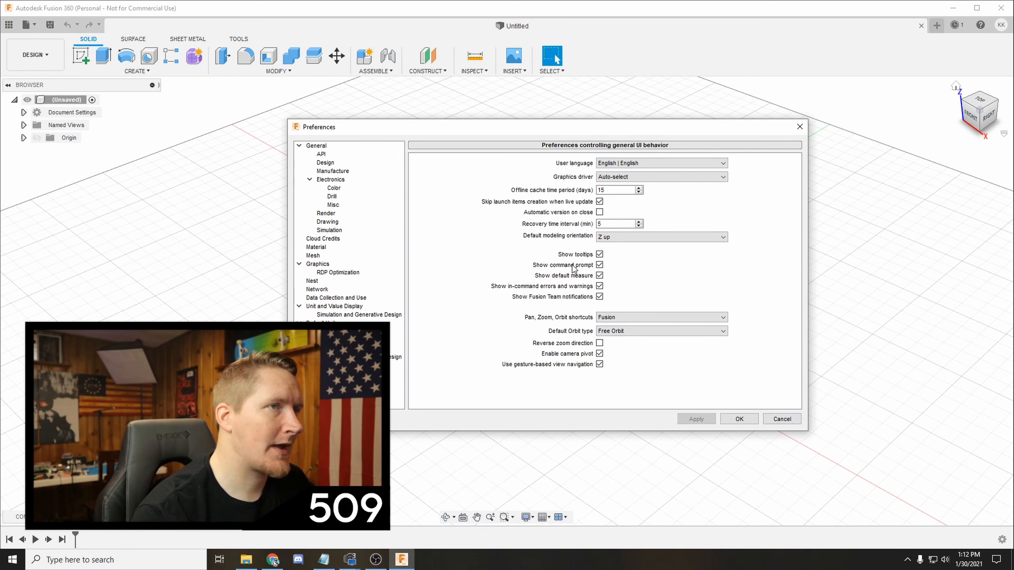
pyautogui.click(781, 420)
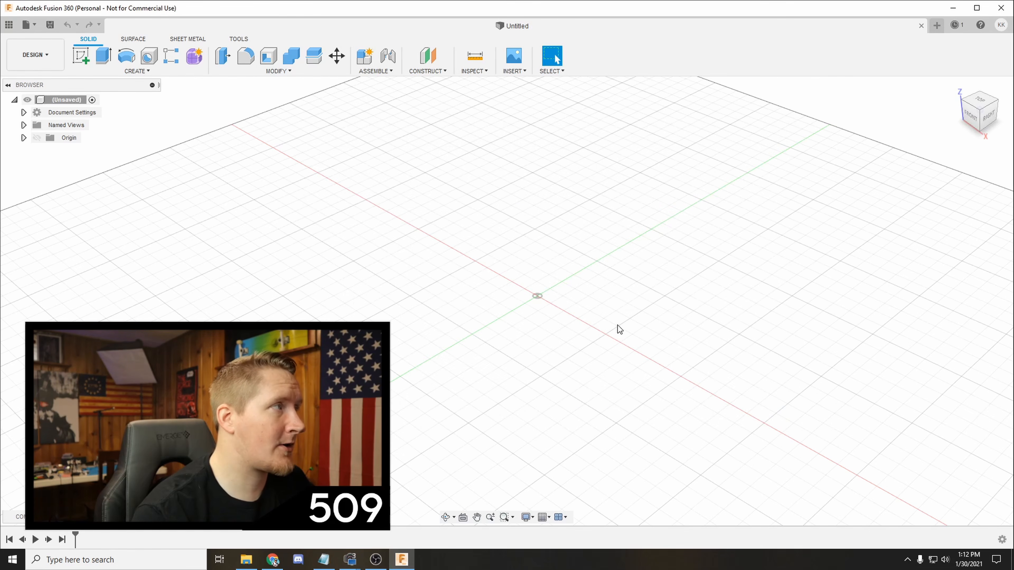
pyautogui.moveTo(630, 292); pyautogui.dragTo(520, 279, button='right')
pyautogui.keyDown('shift'); pyautogui.moveTo(542, 276); pyautogui.dragTo(582, 262, button='middle'); pyautogui.keyUp('shift')
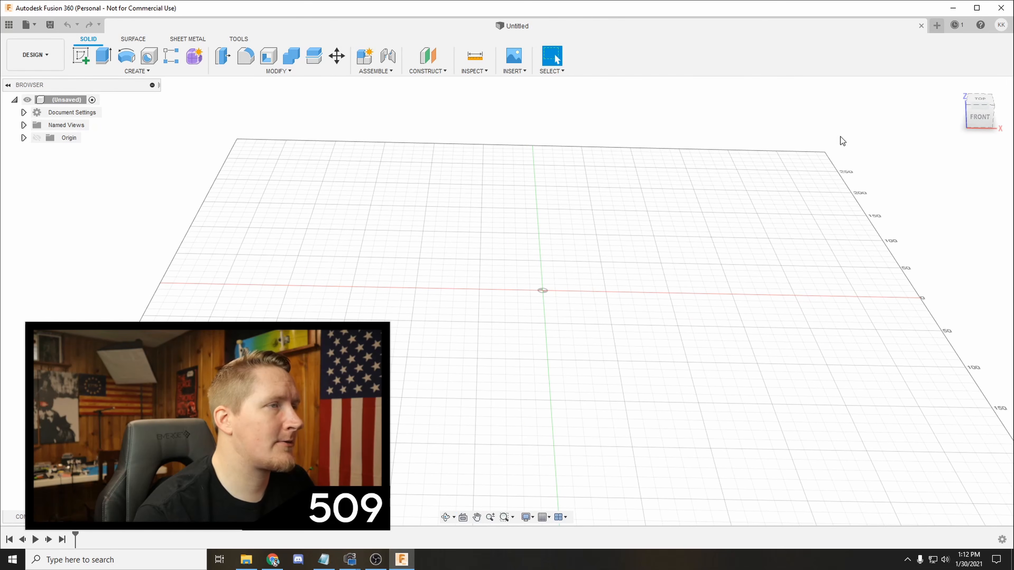
pyautogui.click(994, 105)
pyautogui.scroll(2, 603, 266)
pyautogui.scroll(-6, 601, 268)
pyautogui.scroll(1, 922, 114)
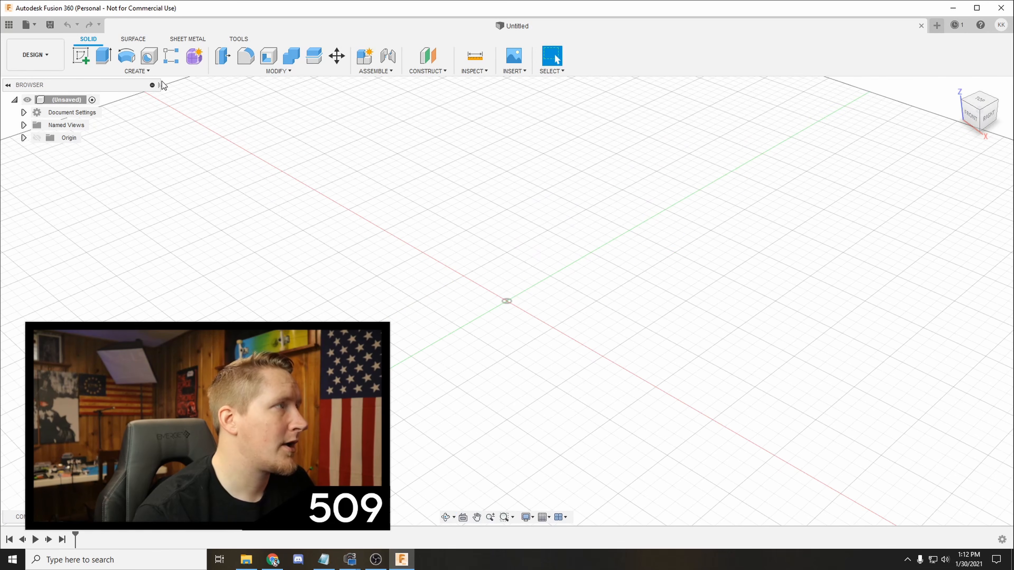
# - Try a 30 × 30 mm box from the origin on the ground plane with its height pulled upward, and undo it
pyautogui.click(136, 71)
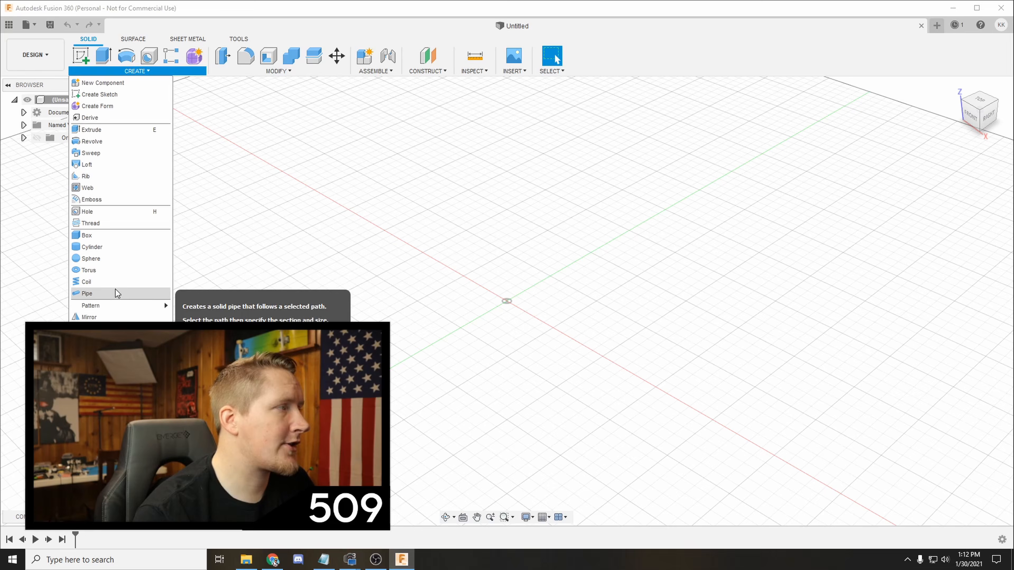
pyautogui.click(123, 236)
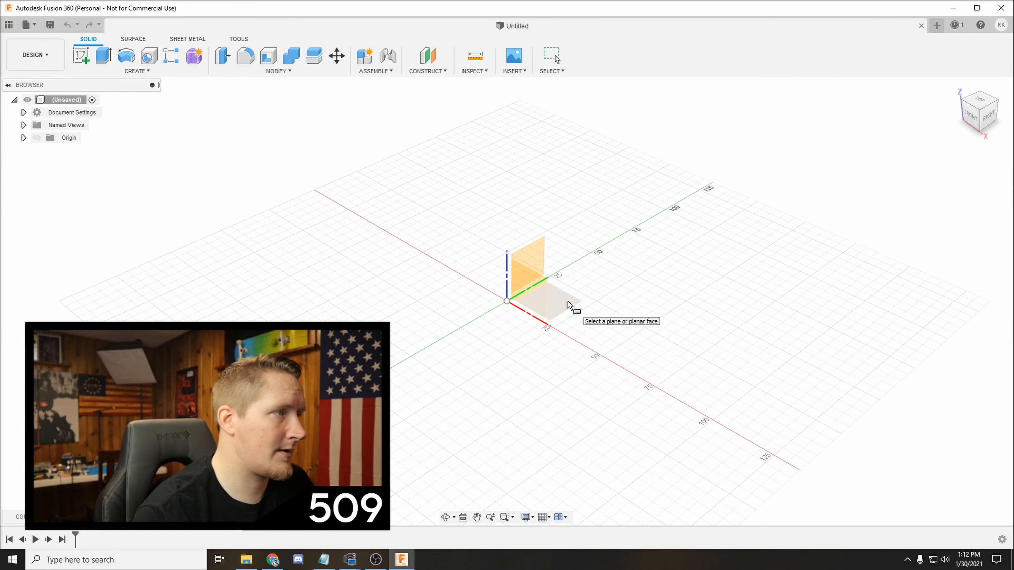
pyautogui.click(568, 302)
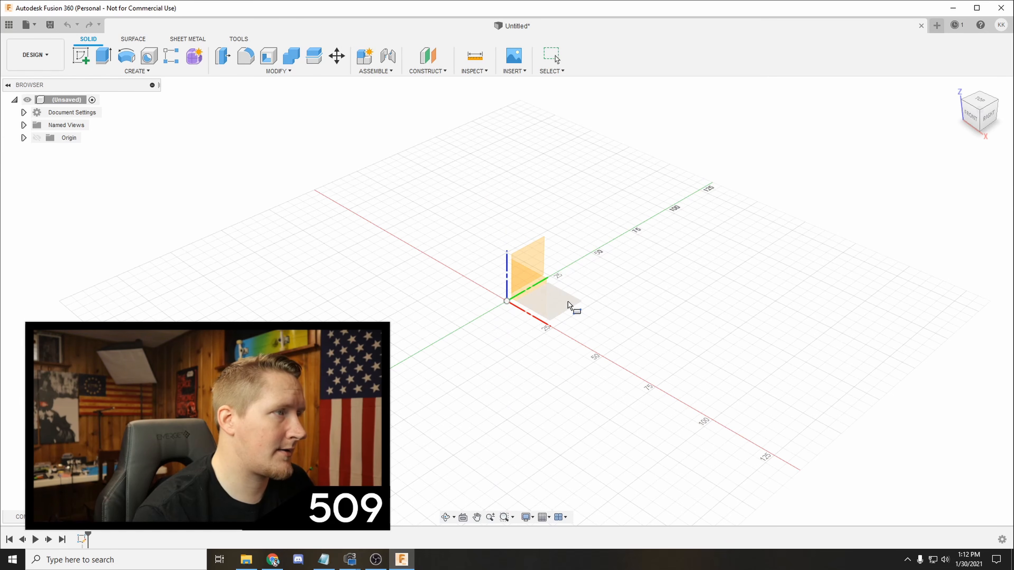
pyautogui.click(507, 301)
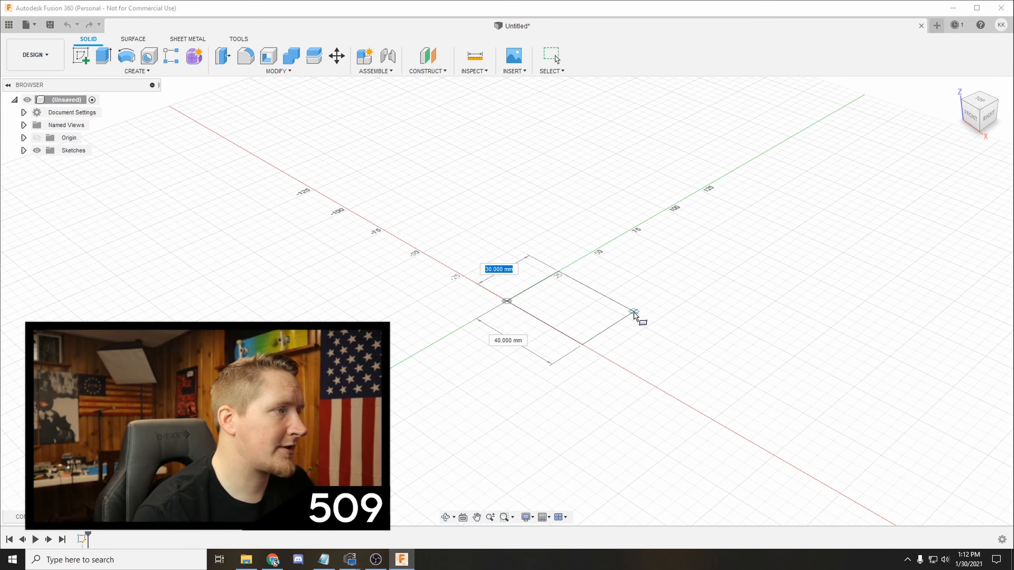
pyautogui.write('30')
pyautogui.press('Tab')
pyautogui.write('30')
pyautogui.press('Return')
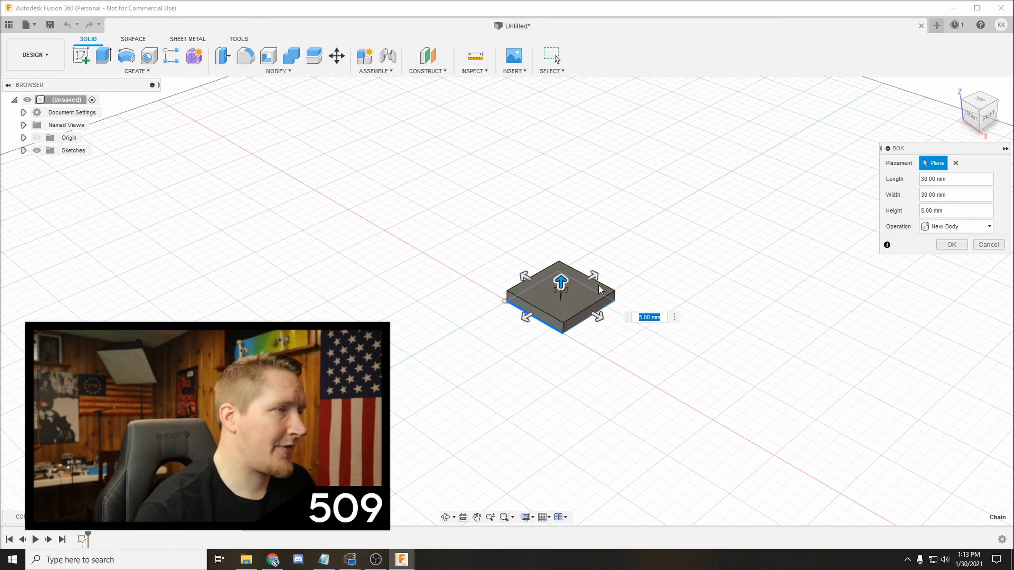
pyautogui.moveTo(561, 282); pyautogui.dragTo(563, 227)
pyautogui.click(951, 245)
pyautogui.hotkey('ctrl', 'z')
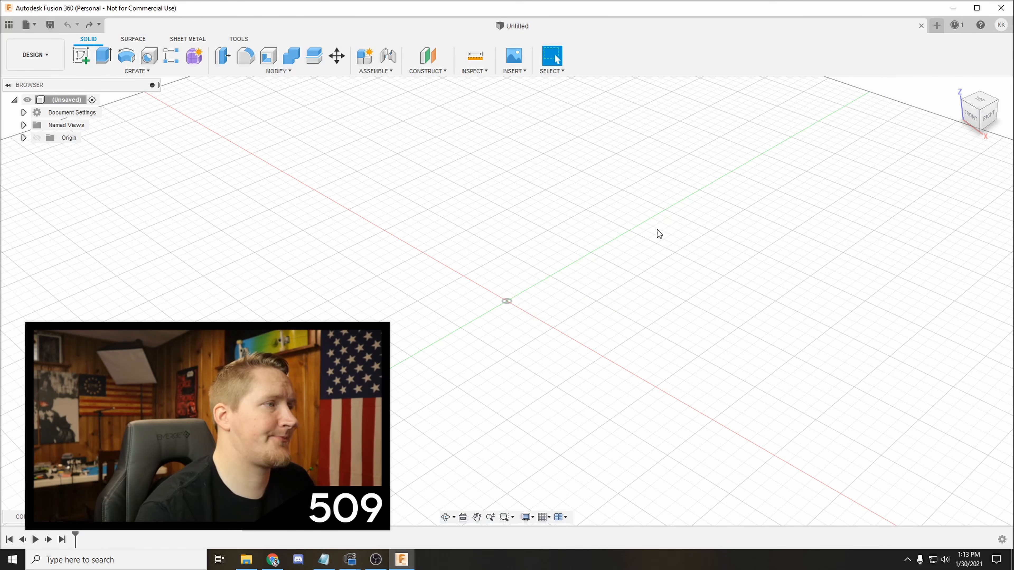
# - Create a 30 × 30 × 30 mm box on the ground plane, starting at the origin
pyautogui.click(137, 71)
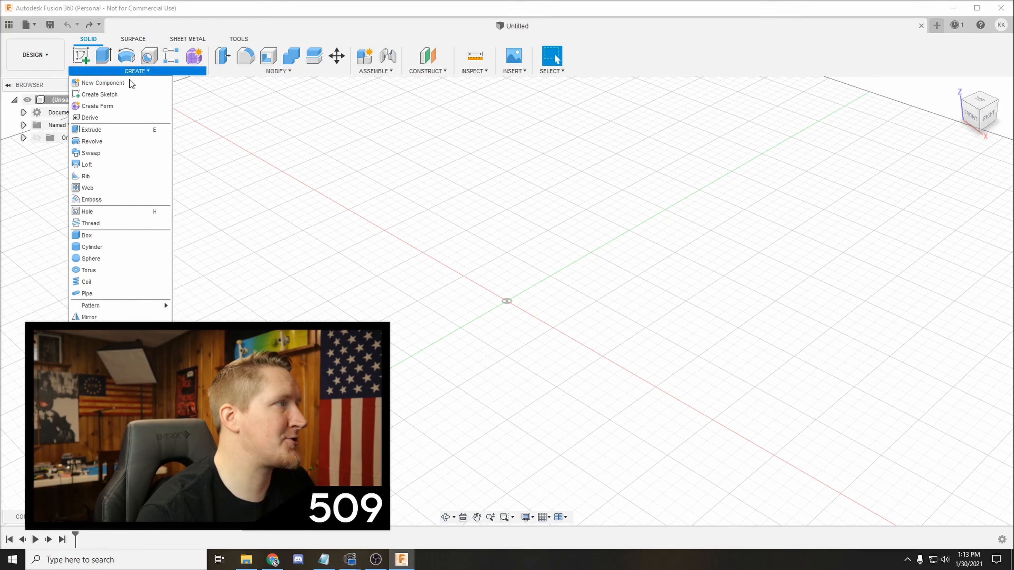
pyautogui.click(119, 228)
pyautogui.click(552, 309)
pyautogui.click(511, 304)
pyautogui.write('30')
pyautogui.press('Tab')
pyautogui.write('30')
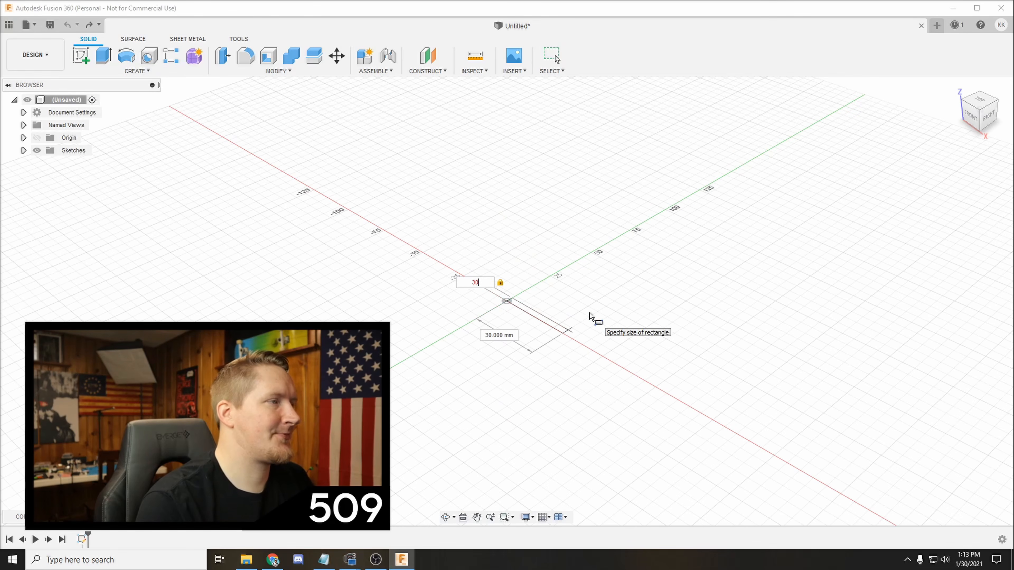
pyautogui.press('Tab')
pyautogui.write('30')
pyautogui.press('Tab')
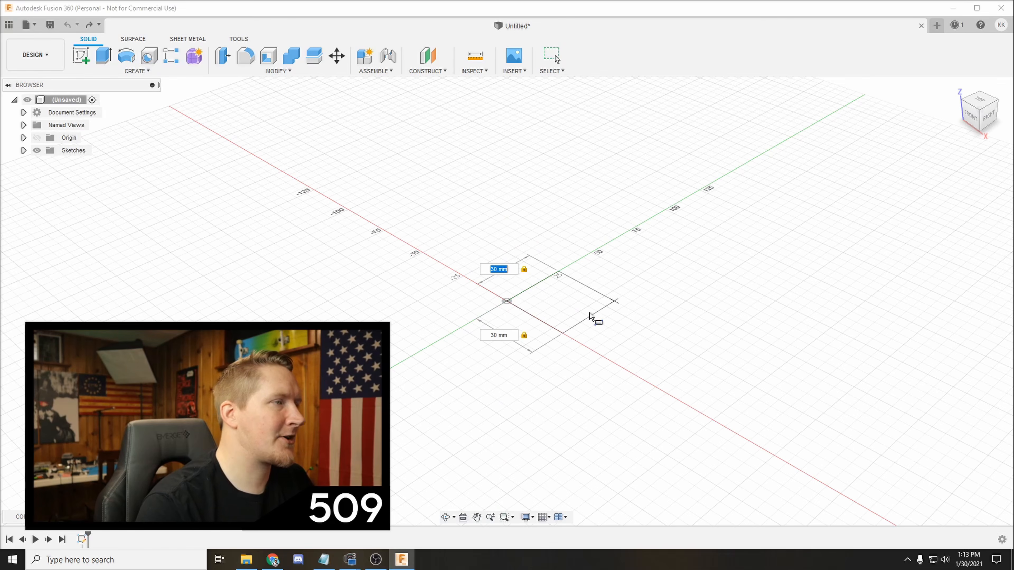
pyautogui.press('Return')
pyautogui.write('30')
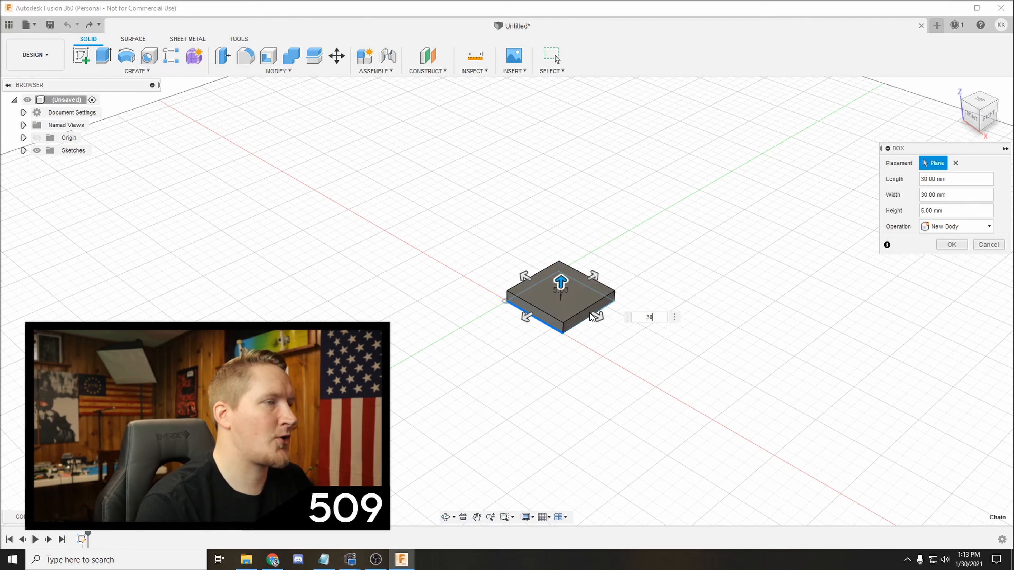
pyautogui.press('Return')
# - Try extruding the cube's front face outward by 20 mm with the Join operation, and cancel it
pyautogui.moveTo(772, 199); pyautogui.dragTo(549, 234, button='middle')
pyautogui.click(484, 251)
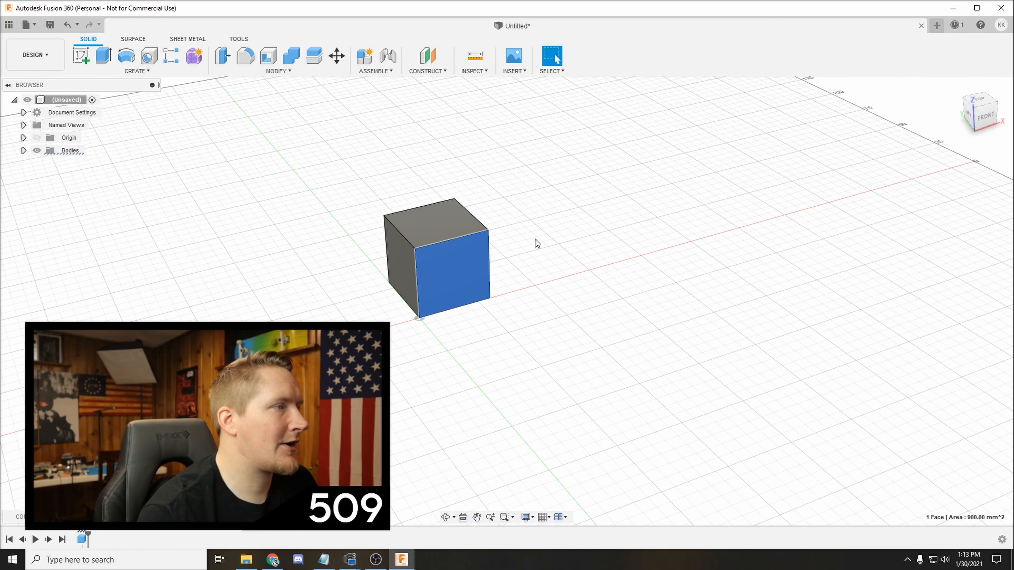
pyautogui.press('e')
pyautogui.moveTo(481, 272); pyautogui.dragTo(505, 298)
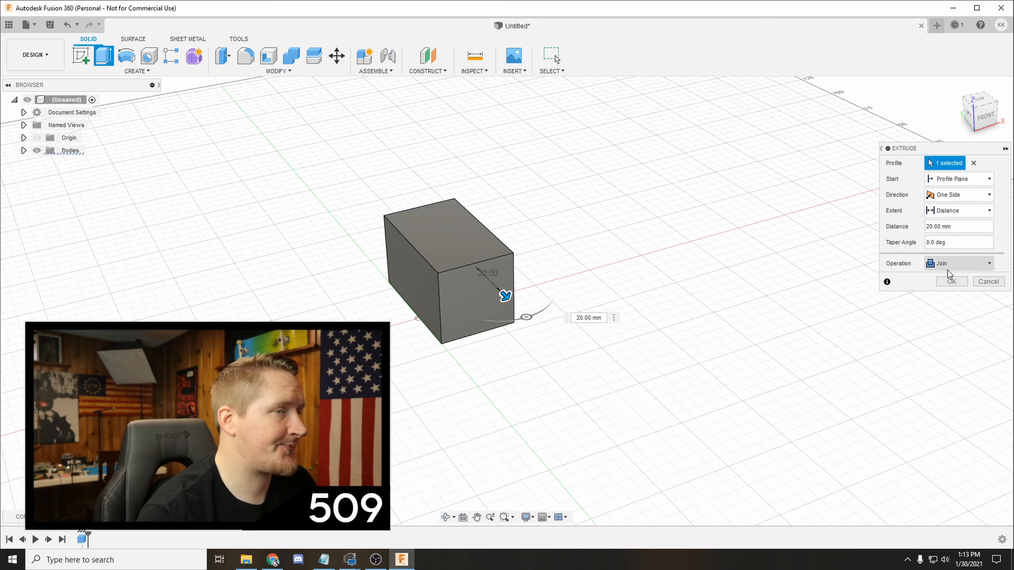
pyautogui.click(989, 282)
# - Try extruding the cube's left face outward by 40 mm with the Join operation, and cancel it
pyautogui.keyDown('shift'); pyautogui.moveTo(470, 263); pyautogui.dragTo(428, 268, button='middle'); pyautogui.keyUp('shift')
pyautogui.press('e')
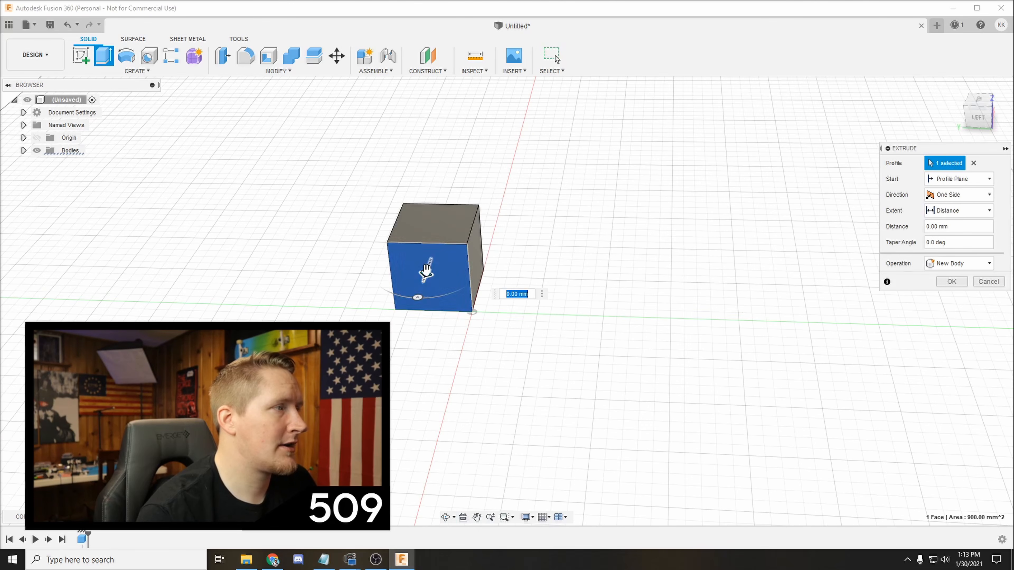
pyautogui.moveTo(417, 271); pyautogui.dragTo(424, 346)
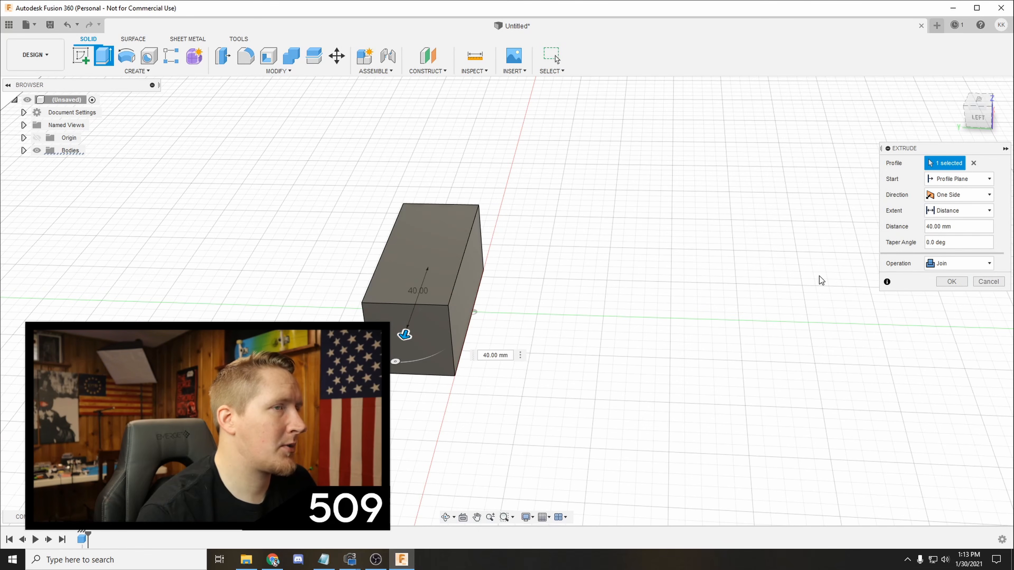
pyautogui.click(986, 281)
pyautogui.keyDown('shift'); pyautogui.moveTo(688, 266); pyautogui.dragTo(569, 267, button='middle'); pyautogui.keyUp('shift')
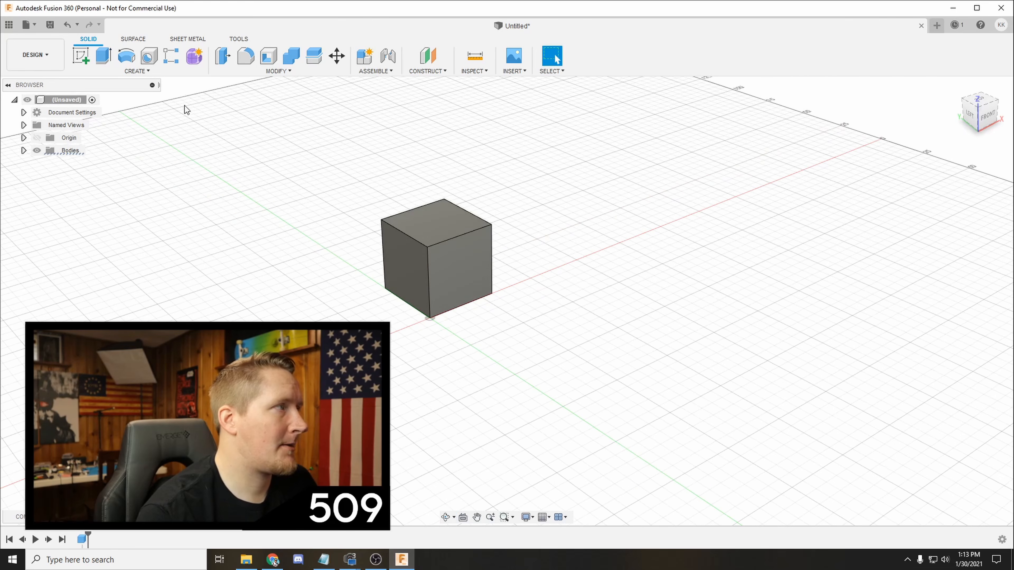
pyautogui.click(137, 72)
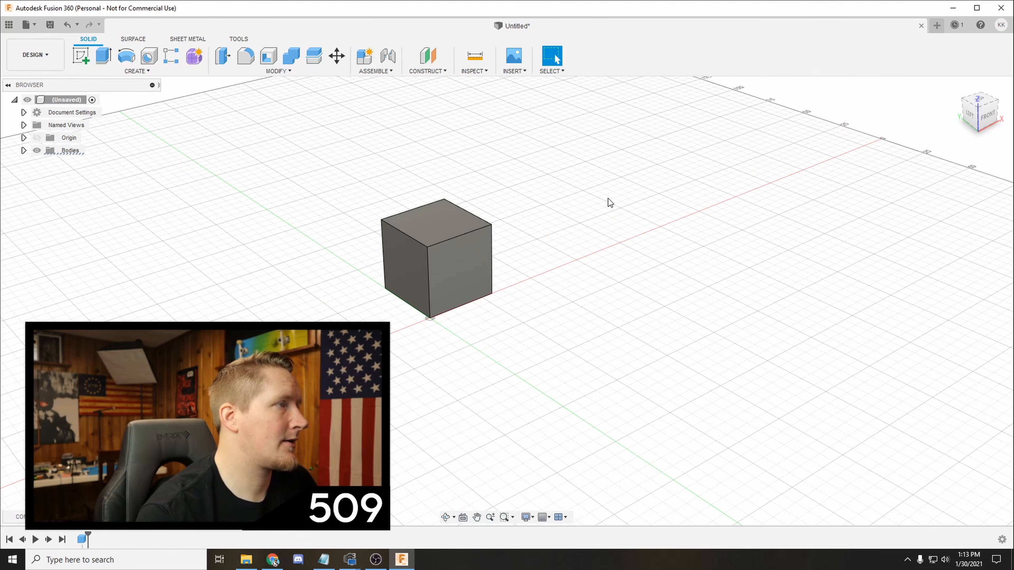
pyautogui.keyDown('shift'); pyautogui.moveTo(646, 181); pyautogui.dragTo(502, 217, button='middle'); pyautogui.keyUp('shift')
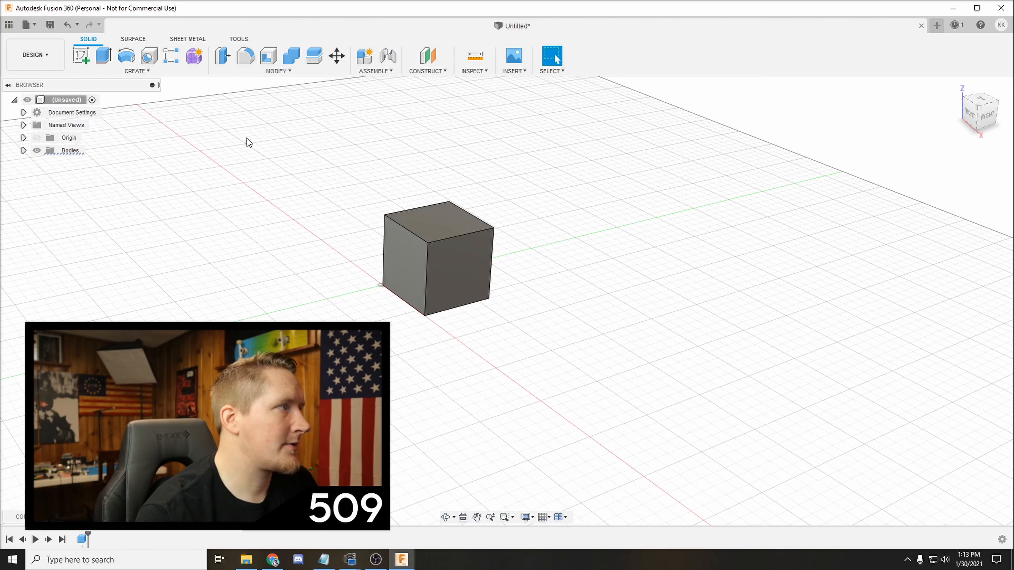
pyautogui.click(110, 72)
# - Shell the cube open through its top face with an inside thickness of 5 mm
pyautogui.click(267, 64)
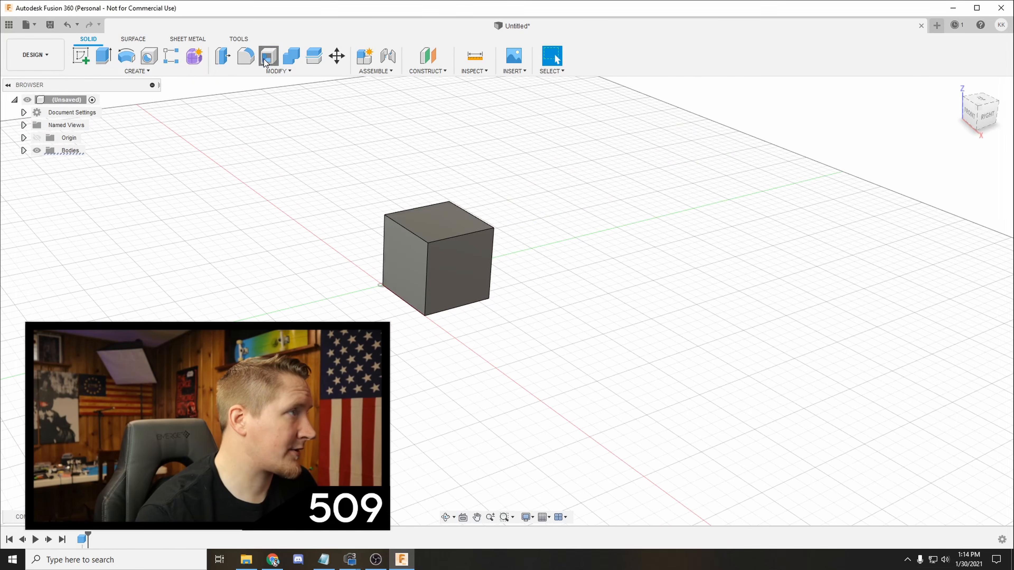
pyautogui.keyDown('shift'); pyautogui.moveTo(442, 234); pyautogui.dragTo(328, 118, button='middle'); pyautogui.keyUp('shift')
pyautogui.click(279, 72)
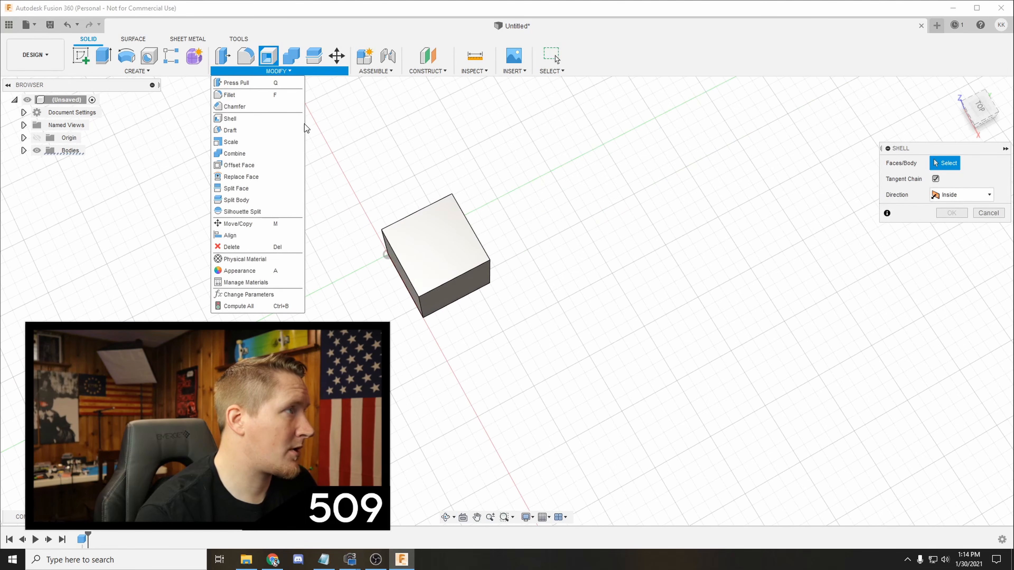
pyautogui.click(283, 72)
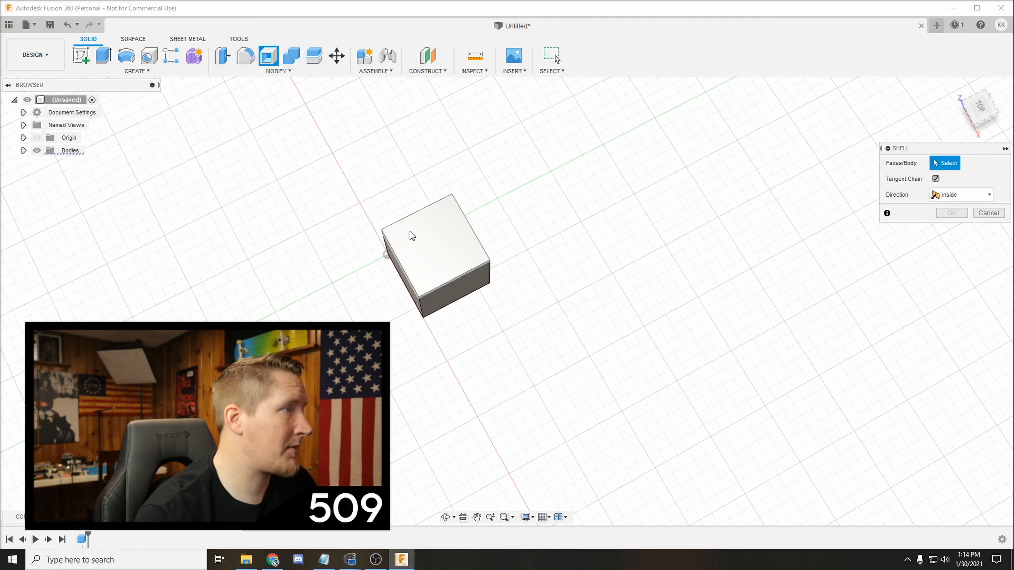
pyautogui.click(415, 235)
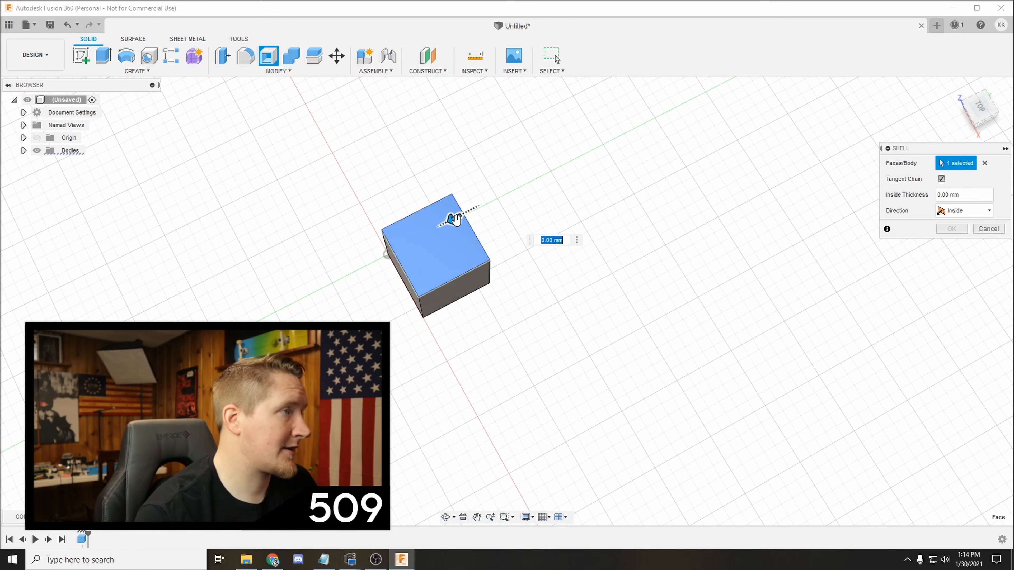
pyautogui.moveTo(449, 220); pyautogui.dragTo(442, 224)
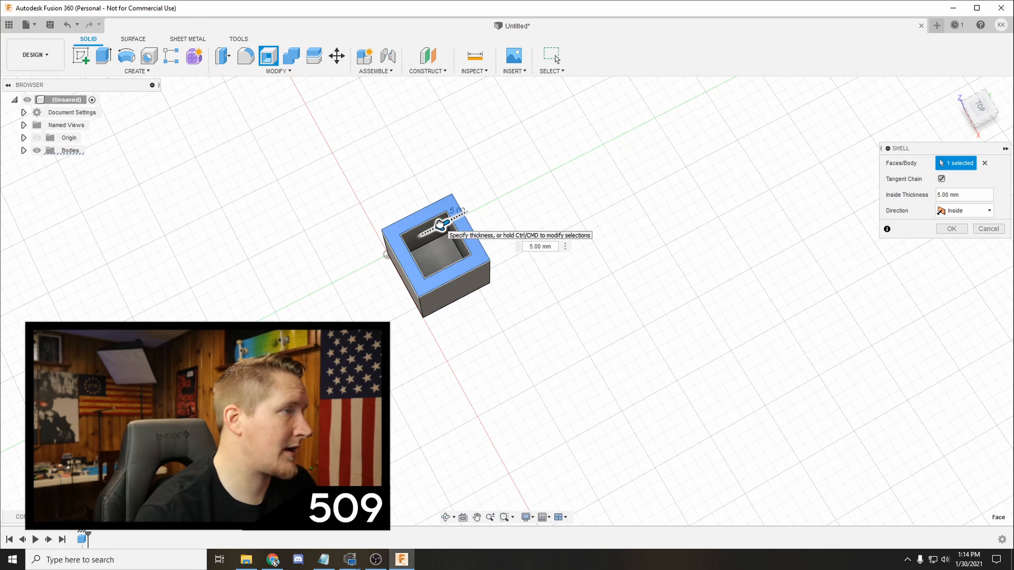
pyautogui.moveTo(442, 225); pyautogui.dragTo(429, 224)
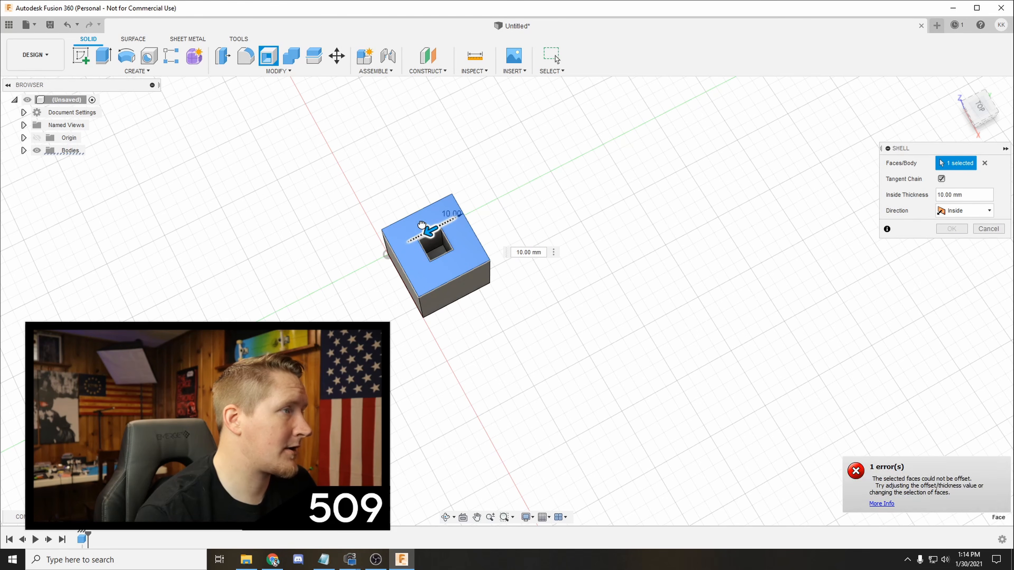
pyautogui.moveTo(422, 223); pyautogui.dragTo(439, 223)
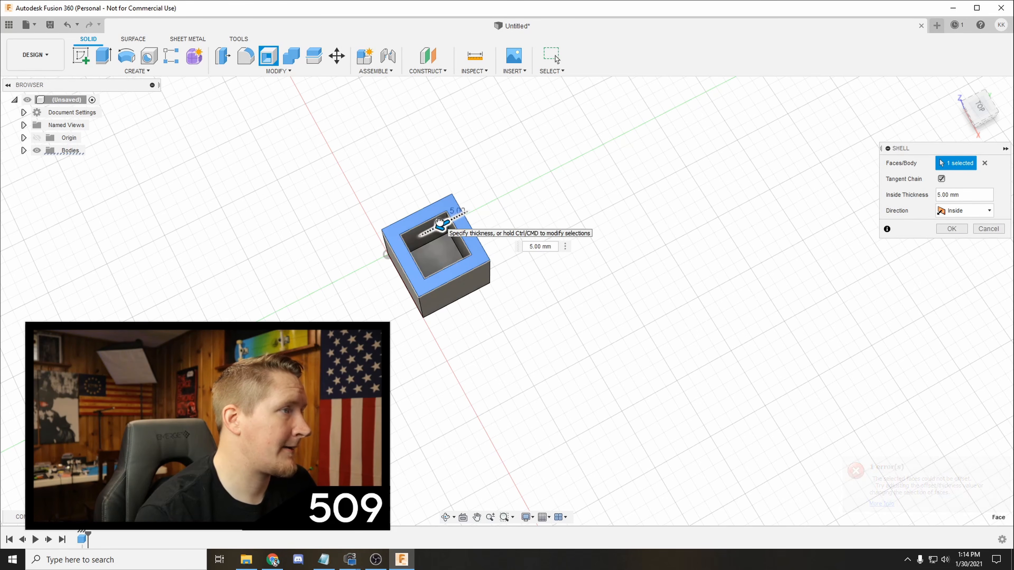
pyautogui.click(942, 231)
# - Extrude the cavity's inner floor face by -25 mm as a Cut to open the box through its bottom
pyautogui.moveTo(532, 263)
pyautogui.keyDown('shift'); pyautogui.mouseDown(button='middle')
pyautogui.moveTo(534, 278)
pyautogui.moveTo(502, 150)
pyautogui.moveTo(507, 264)
pyautogui.moveTo(512, 233)
pyautogui.moveTo(457, 174)
pyautogui.moveTo(457, 134)
pyautogui.moveTo(489, 264)
pyautogui.moveTo(511, 243)
pyautogui.moveTo(540, 247)
pyautogui.mouseUp(button='middle'); pyautogui.keyUp('shift')
pyautogui.click(445, 260)
pyautogui.moveTo(535, 225); pyautogui.dragTo(536, 242)
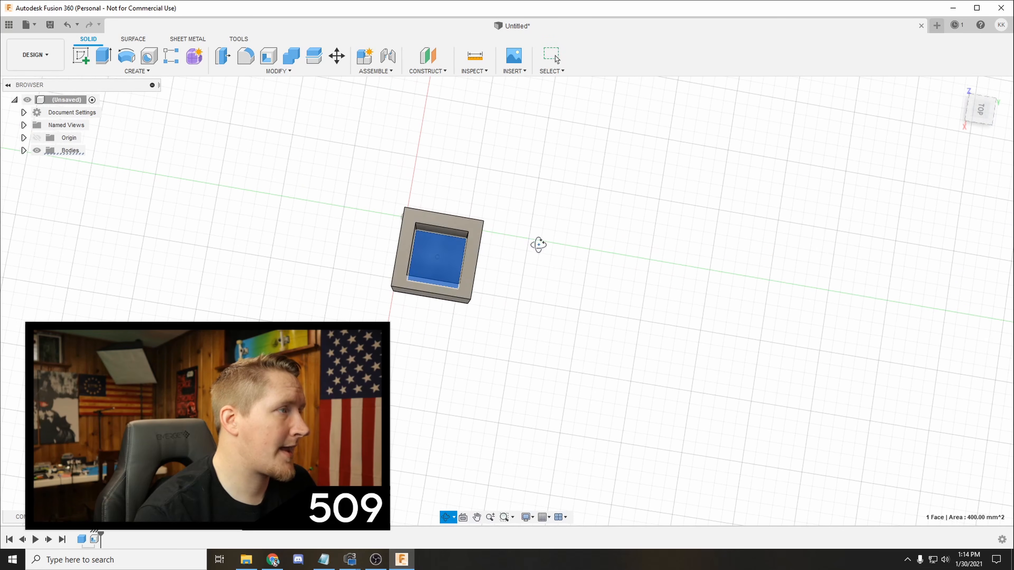
pyautogui.press('Escape')
pyautogui.press('e')
pyautogui.keyDown('shift'); pyautogui.moveTo(502, 248); pyautogui.dragTo(512, 188, button='middle'); pyautogui.keyUp('shift')
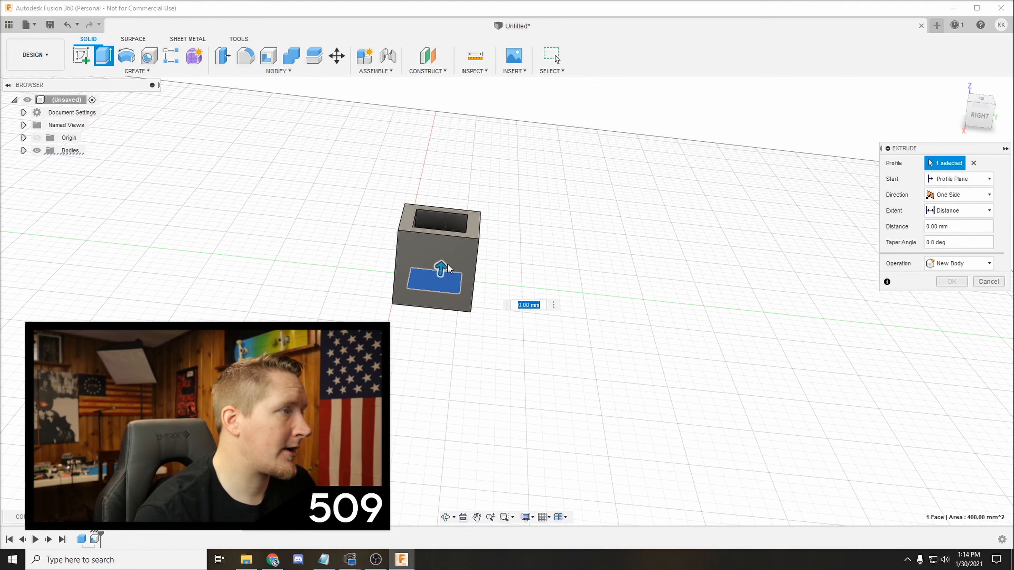
pyautogui.moveTo(439, 268); pyautogui.dragTo(434, 344)
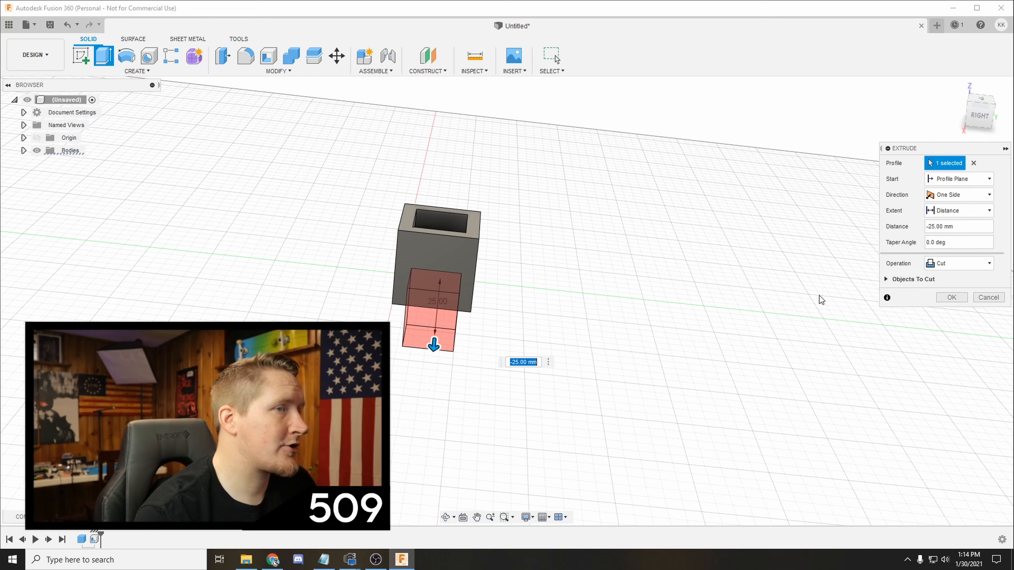
pyautogui.click(940, 268)
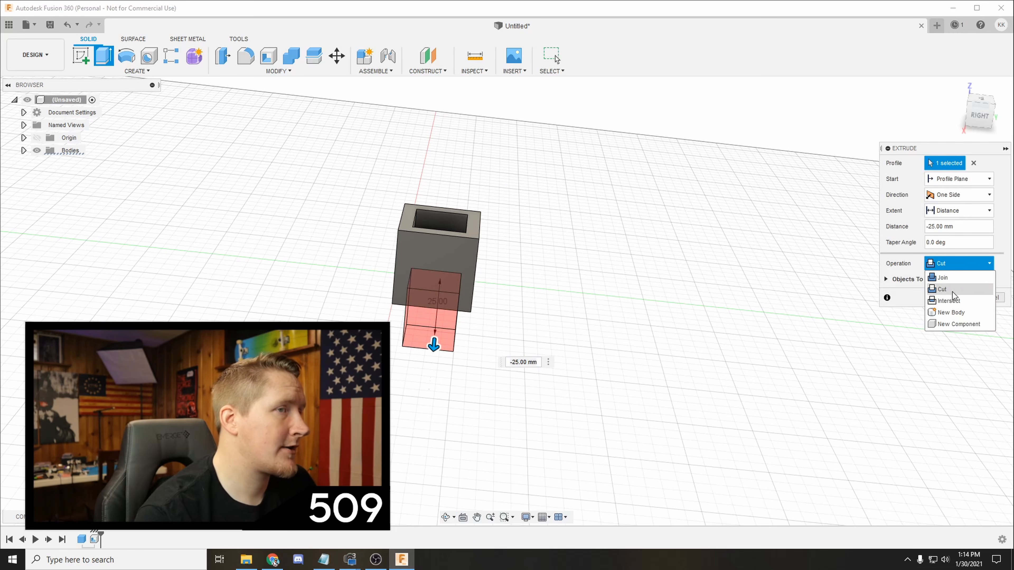
pyautogui.click(949, 265)
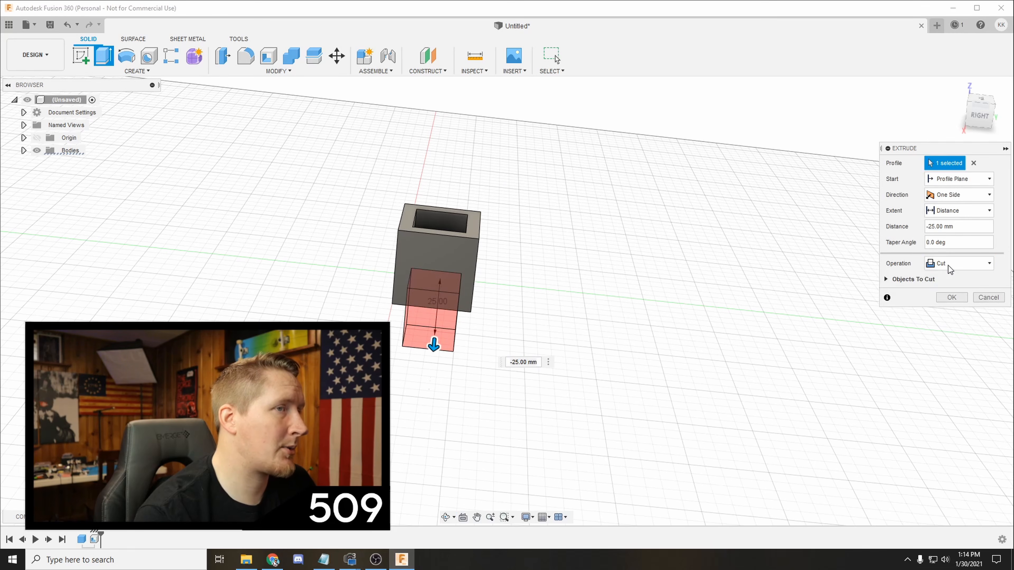
pyautogui.click(952, 297)
# - Measure the length of the opening's top inner edge along the front wall
pyautogui.keyDown('shift'); pyautogui.moveTo(667, 265); pyautogui.dragTo(476, 282, button='middle'); pyautogui.keyUp('shift')
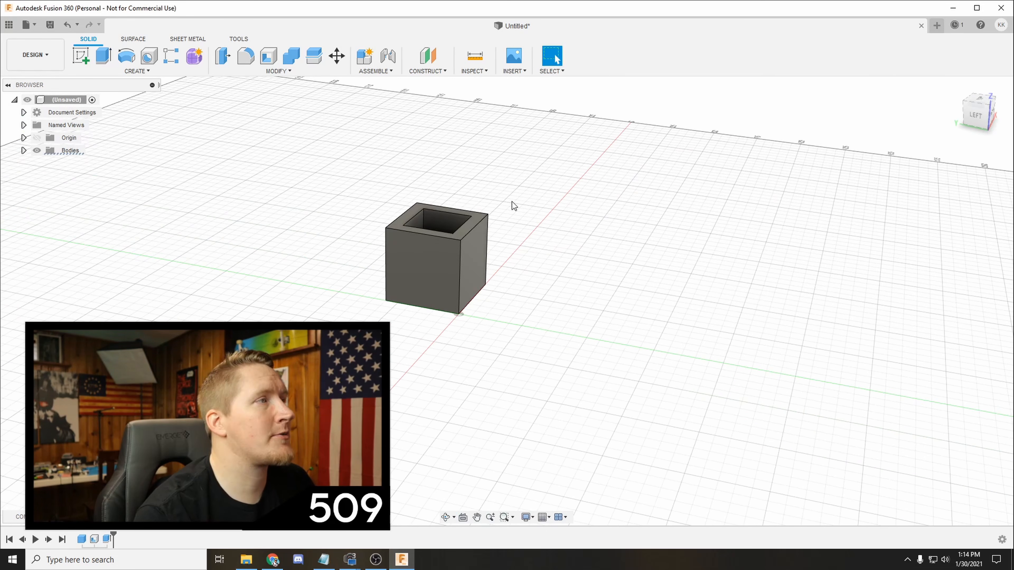
pyautogui.keyDown('shift'); pyautogui.moveTo(564, 209); pyautogui.dragTo(557, 229, button='middle'); pyautogui.keyUp('shift')
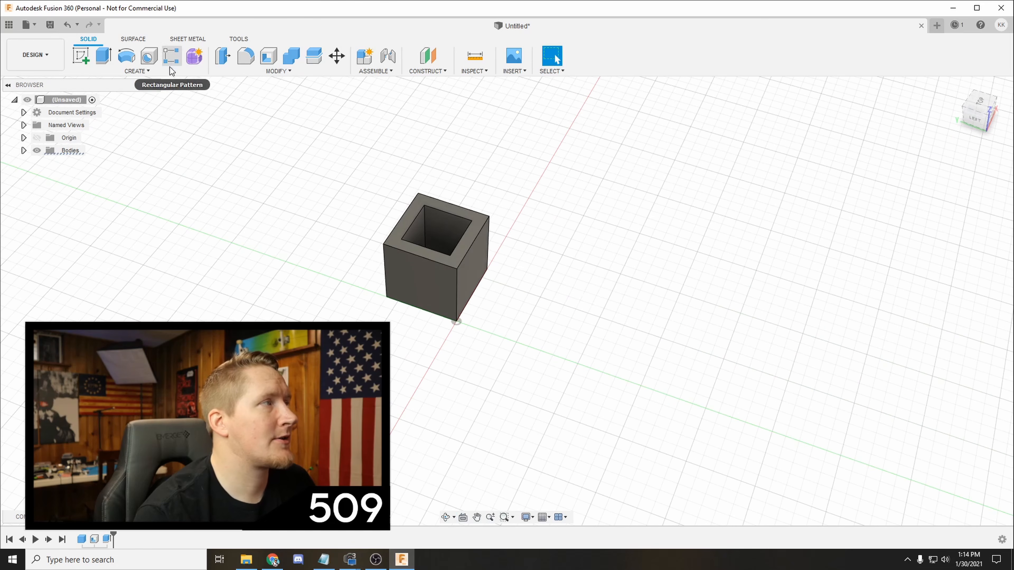
pyautogui.keyDown('shift'); pyautogui.moveTo(538, 203); pyautogui.dragTo(516, 203, button='middle'); pyautogui.keyUp('shift')
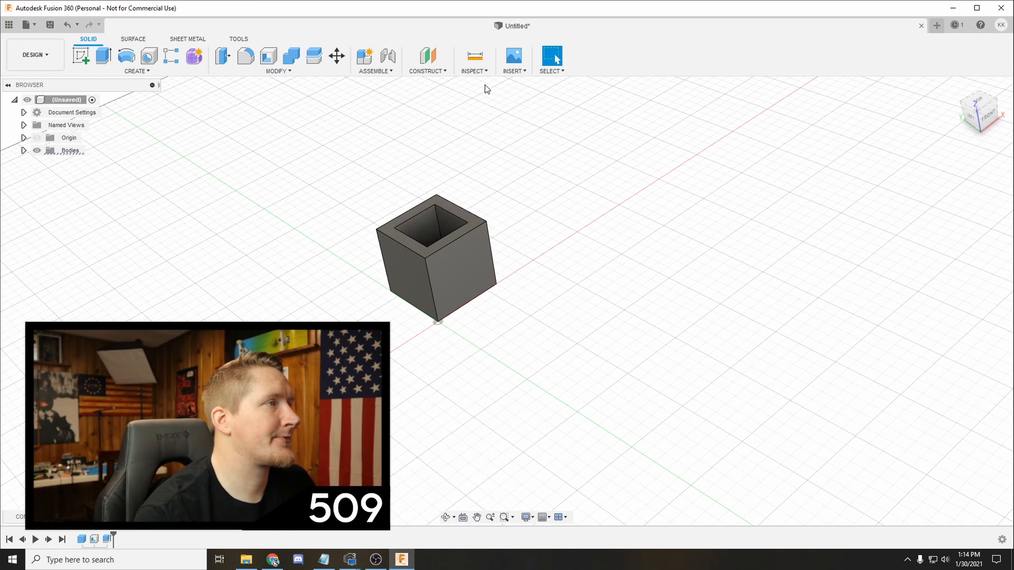
pyautogui.click(473, 74)
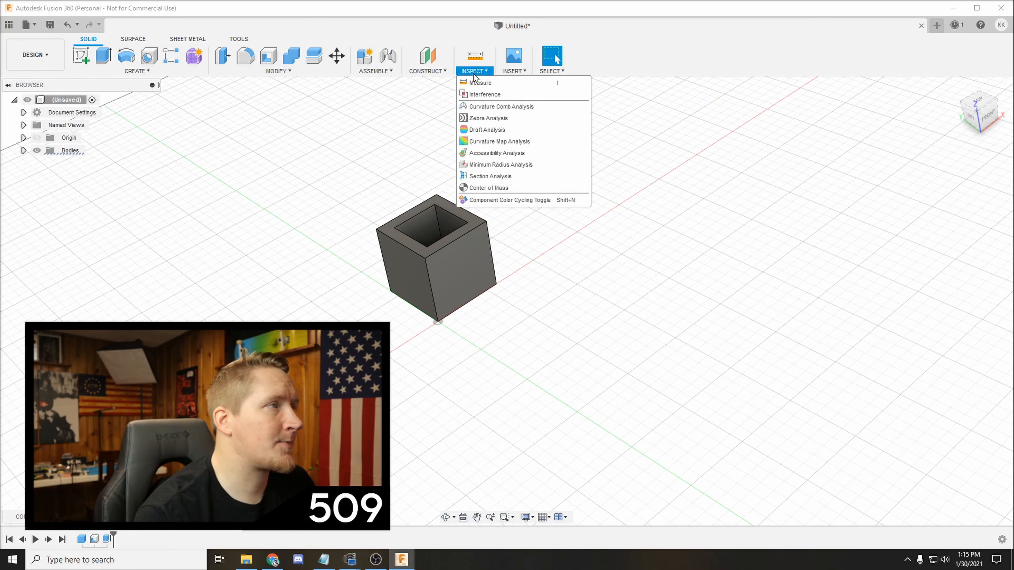
pyautogui.click(480, 82)
pyautogui.scroll(10, 443, 259)
pyautogui.keyDown('shift'); pyautogui.moveTo(445, 231); pyautogui.dragTo(661, 114, button='middle'); pyautogui.keyUp('shift')
pyautogui.keyDown('shift'); pyautogui.moveTo(685, 148); pyautogui.dragTo(665, 142, button='middle'); pyautogui.keyUp('shift')
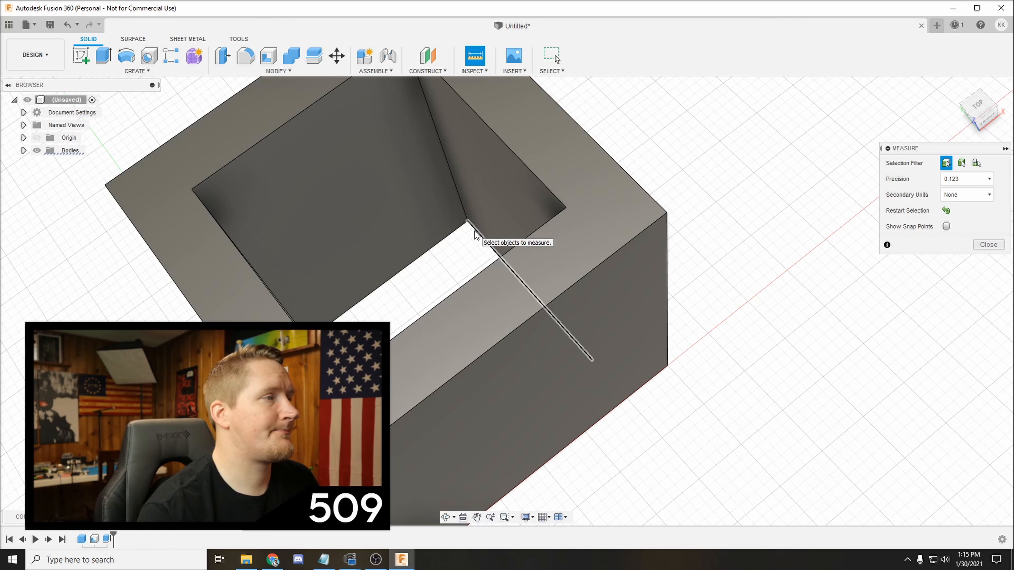
pyautogui.click(466, 287)
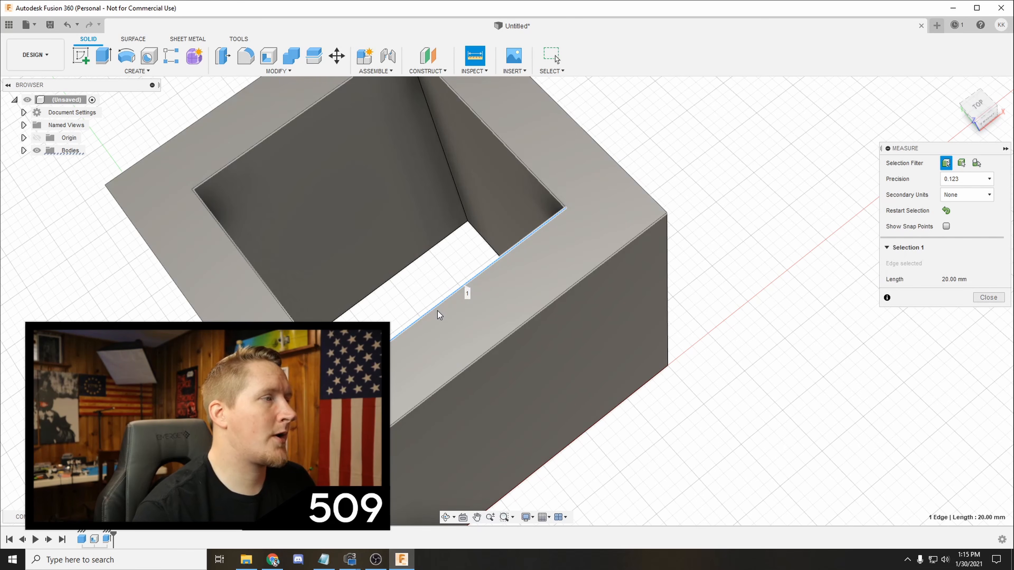
# - Measure the wall thickness between the opening's top inner edge and the parallel outer edge of the front wall
pyautogui.click(501, 343)
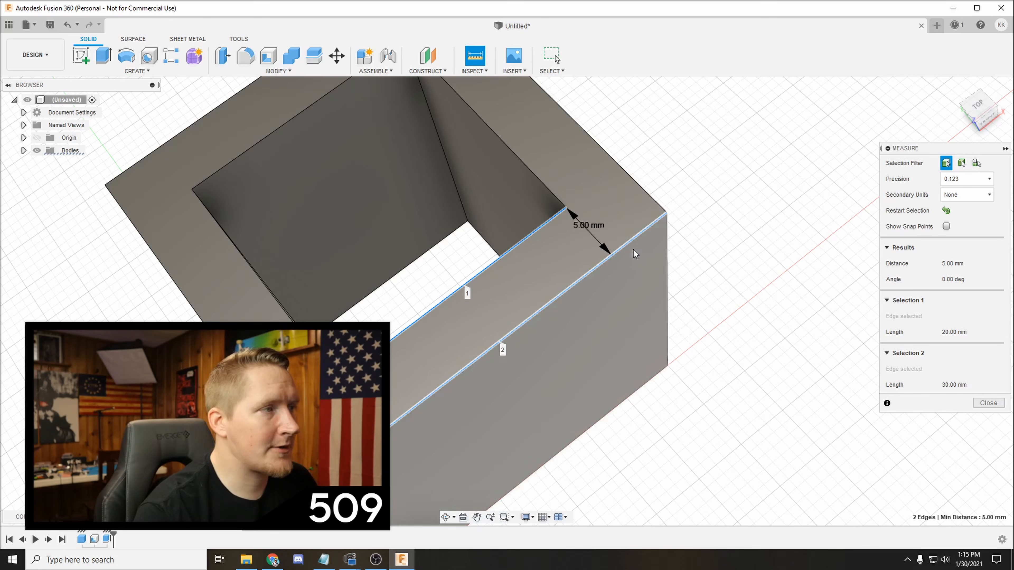
pyautogui.click(988, 403)
pyautogui.keyDown('shift'); pyautogui.moveTo(709, 297); pyautogui.dragTo(706, 322, button='middle'); pyautogui.keyUp('shift')
pyautogui.click(473, 73)
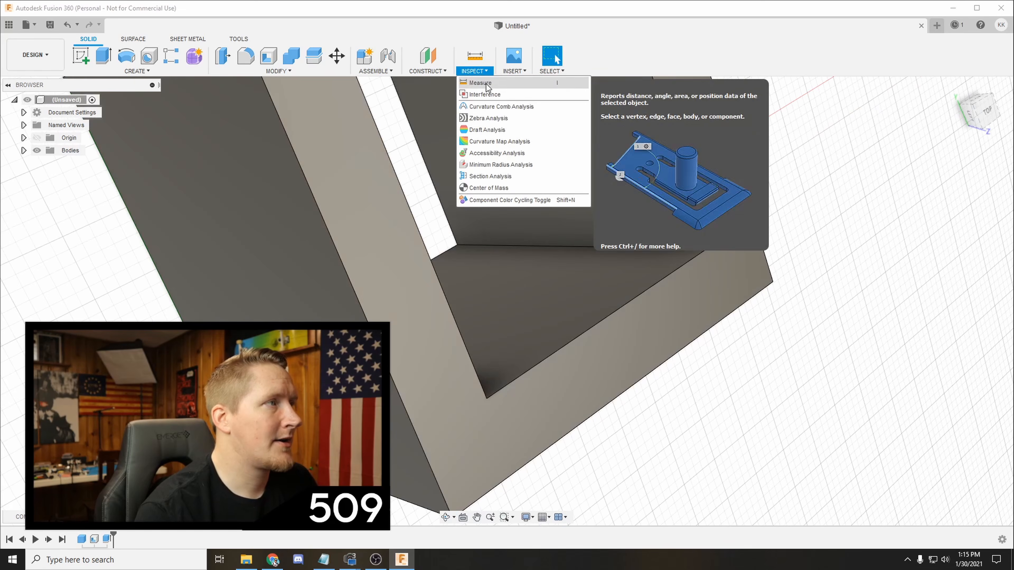
pyautogui.click(485, 83)
pyautogui.click(986, 246)
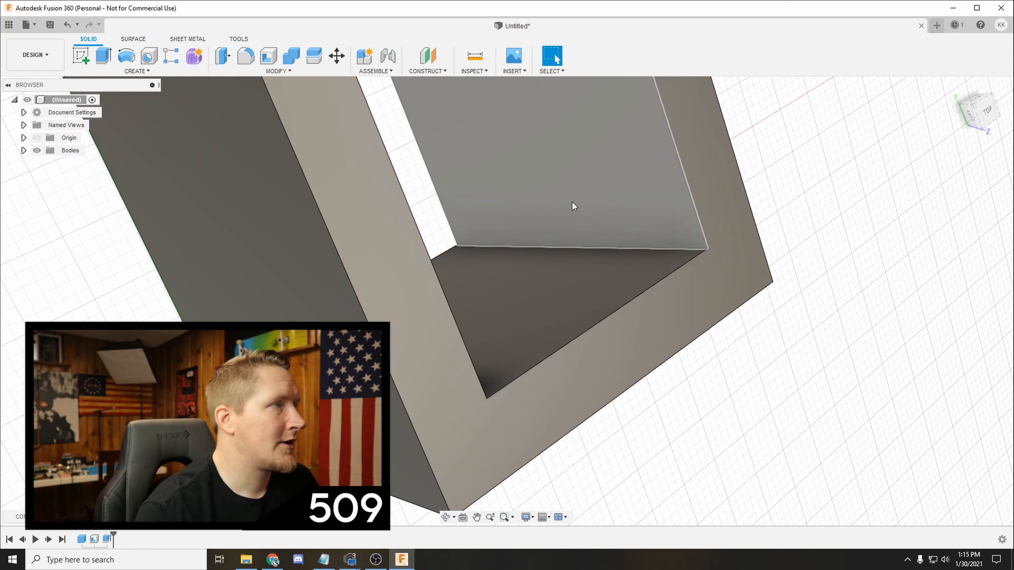
# - Extrude the box's right side face outward by 35 mm with the Join operation
pyautogui.scroll(3, 512, 203)
pyautogui.keyDown('shift'); pyautogui.moveTo(473, 221); pyautogui.dragTo(577, 224, button='middle'); pyautogui.keyUp('shift')
pyautogui.scroll(-8, 570, 262)
pyautogui.moveTo(643, 218); pyautogui.dragTo(507, 252, button='middle')
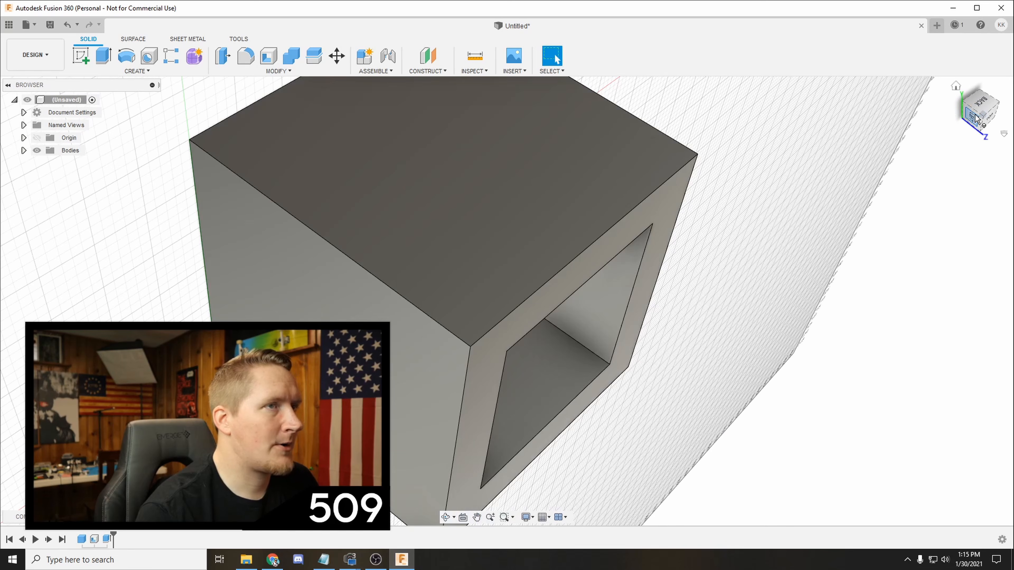
pyautogui.click(956, 86)
pyautogui.scroll(2, 636, 278)
pyautogui.scroll(-3, 637, 281)
pyautogui.scroll(-4, 636, 281)
pyautogui.keyDown('shift'); pyautogui.moveTo(675, 283); pyautogui.dragTo(705, 288, button='middle'); pyautogui.keyUp('shift')
pyautogui.press('e')
pyautogui.click(615, 286)
pyautogui.moveTo(639, 279); pyautogui.dragTo(756, 323)
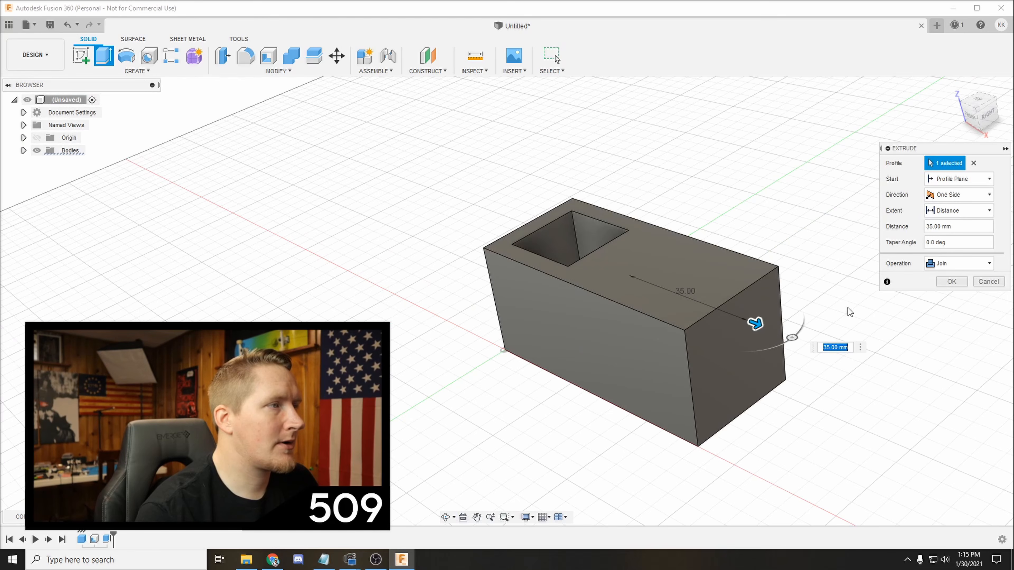
pyautogui.click(950, 282)
pyautogui.keyDown('shift'); pyautogui.moveTo(919, 276); pyautogui.dragTo(631, 213, button='middle'); pyautogui.keyUp('shift')
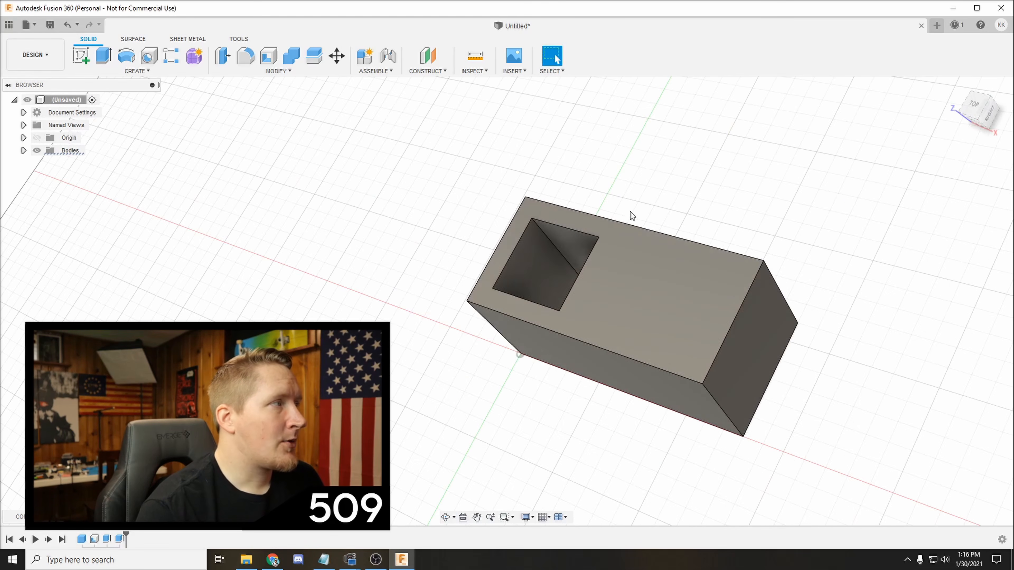
# - Create a copy of the body and move it 40 mm along the Y axis
pyautogui.click(24, 150)
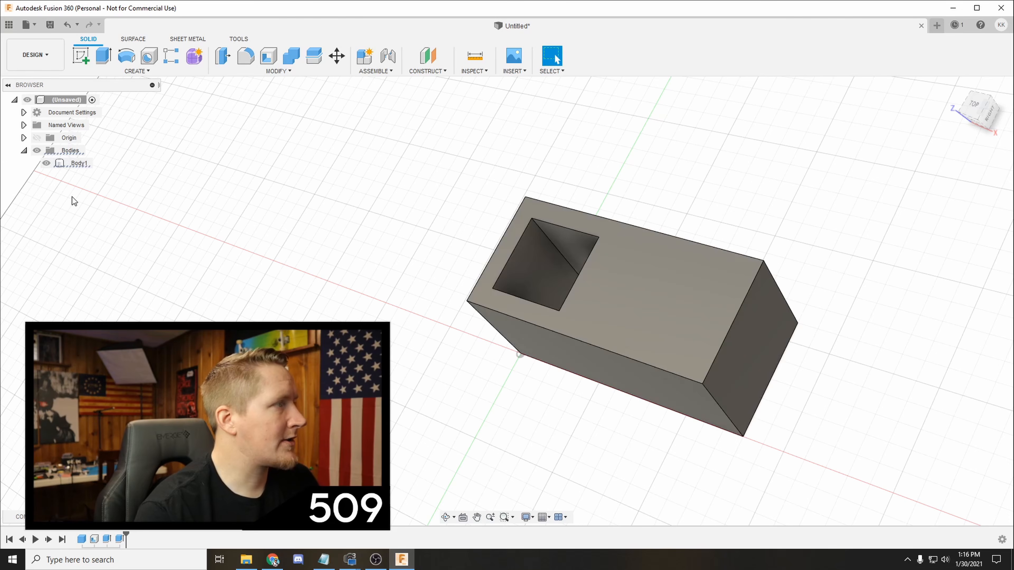
pyautogui.click(23, 150)
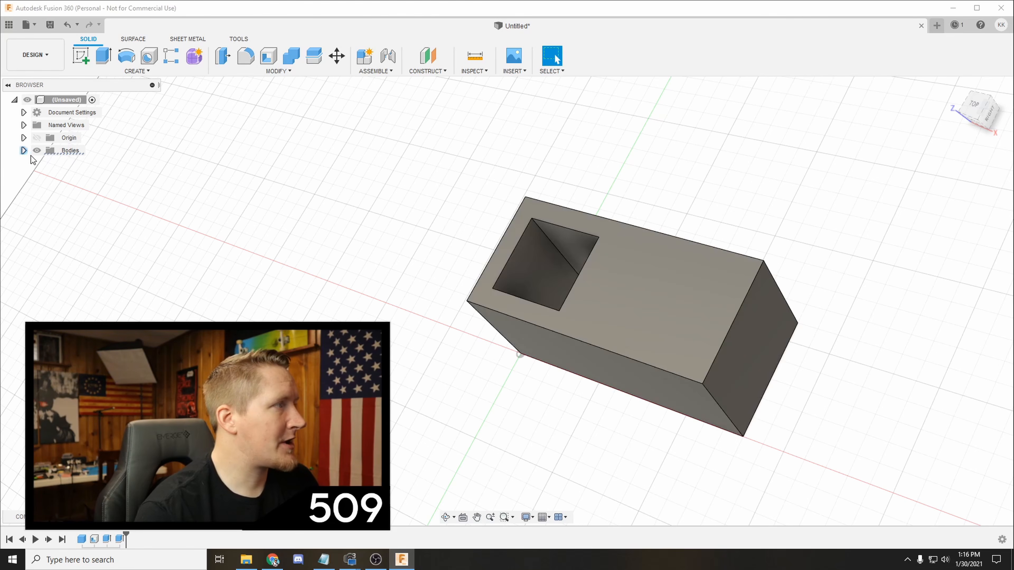
pyautogui.click(23, 150)
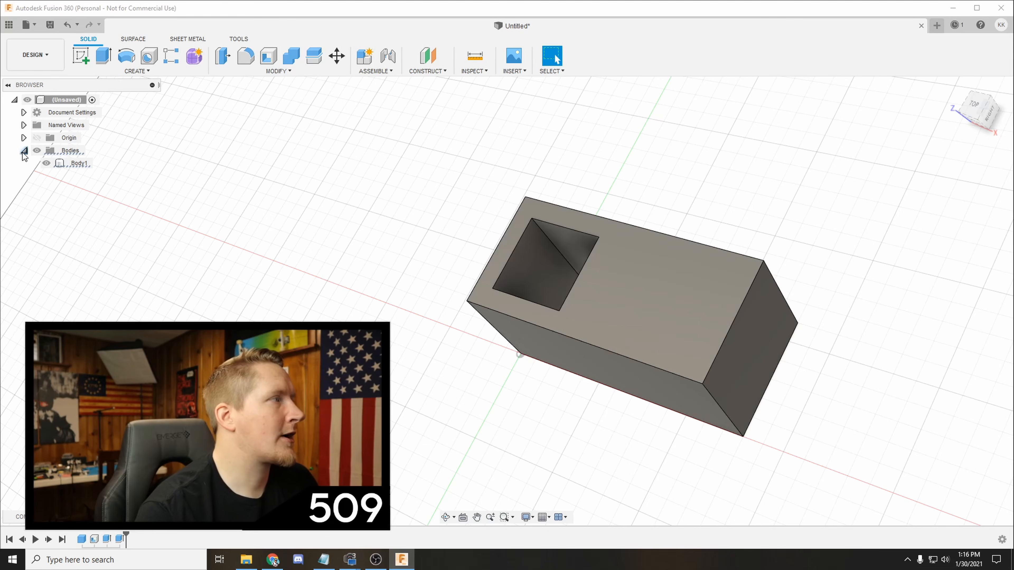
pyautogui.click(73, 163)
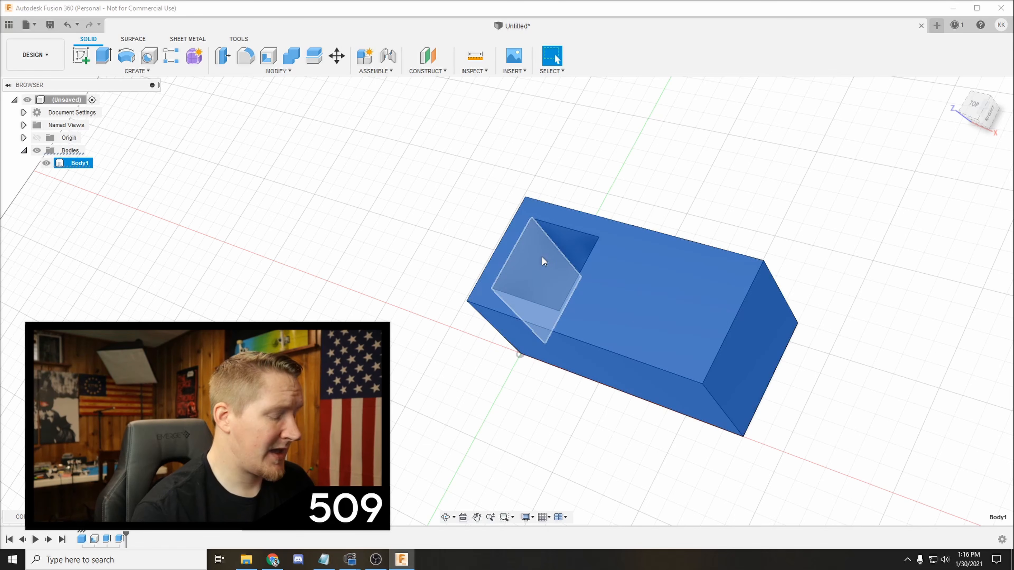
pyautogui.press('m')
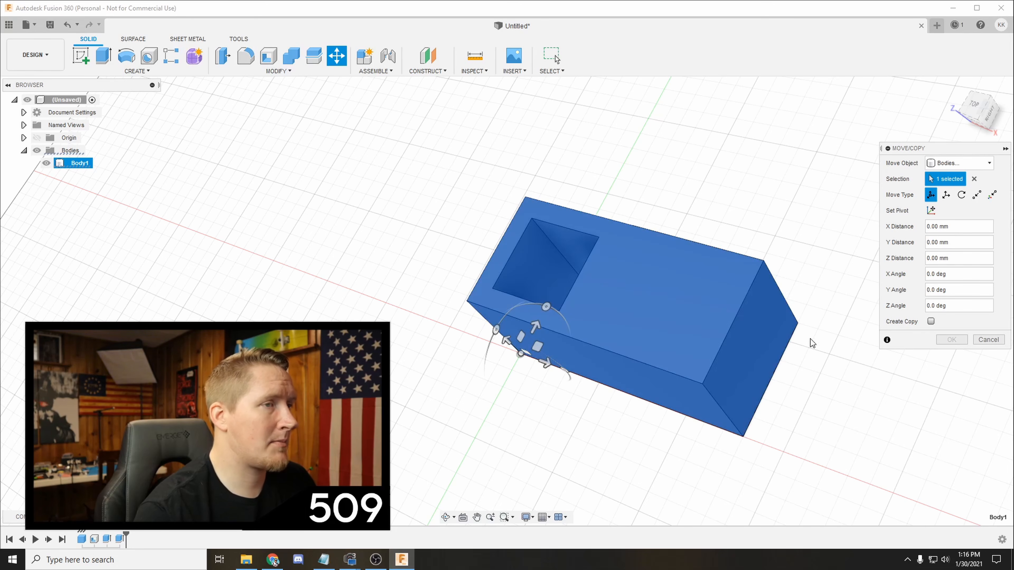
pyautogui.click(930, 322)
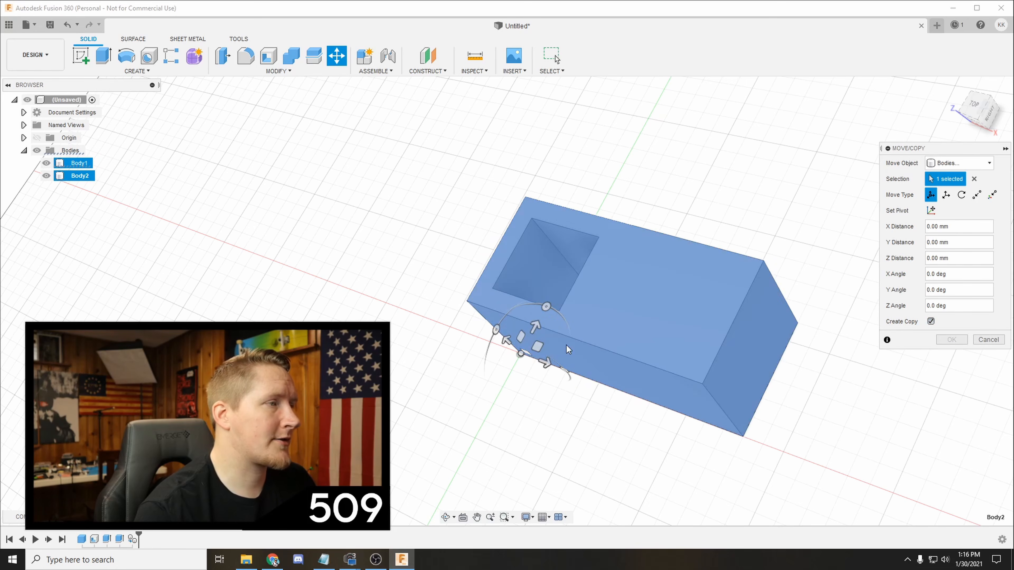
pyautogui.moveTo(535, 327); pyautogui.dragTo(586, 191)
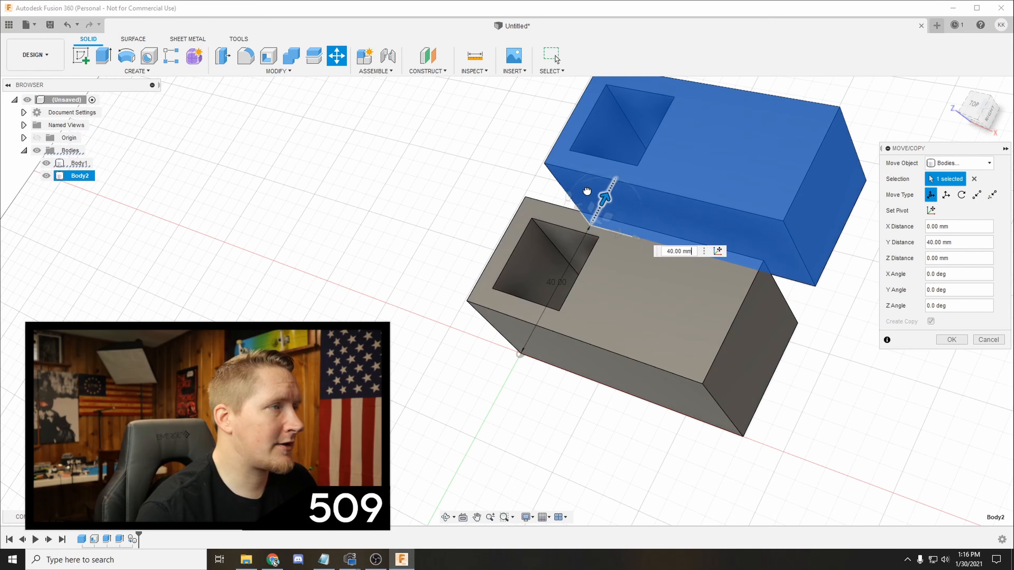
pyautogui.click(949, 340)
# - Create a box on the ground plane in front of the gap between both bodies, 5 mm long, 26 mm wide and 33 mm high, as a New Body
pyautogui.keyDown('shift'); pyautogui.moveTo(860, 243); pyautogui.dragTo(806, 276, button='middle'); pyautogui.keyUp('shift')
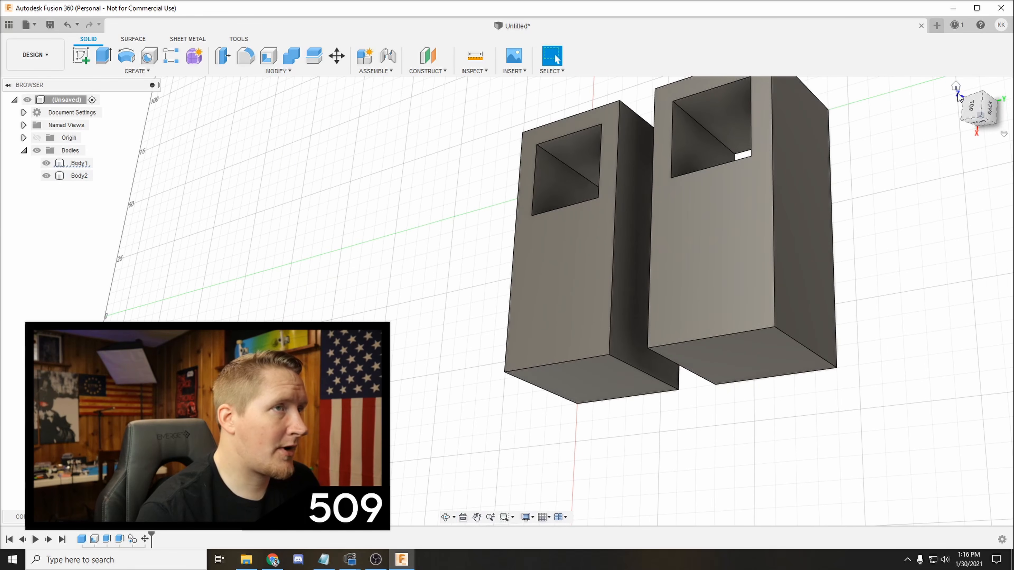
pyautogui.click(956, 86)
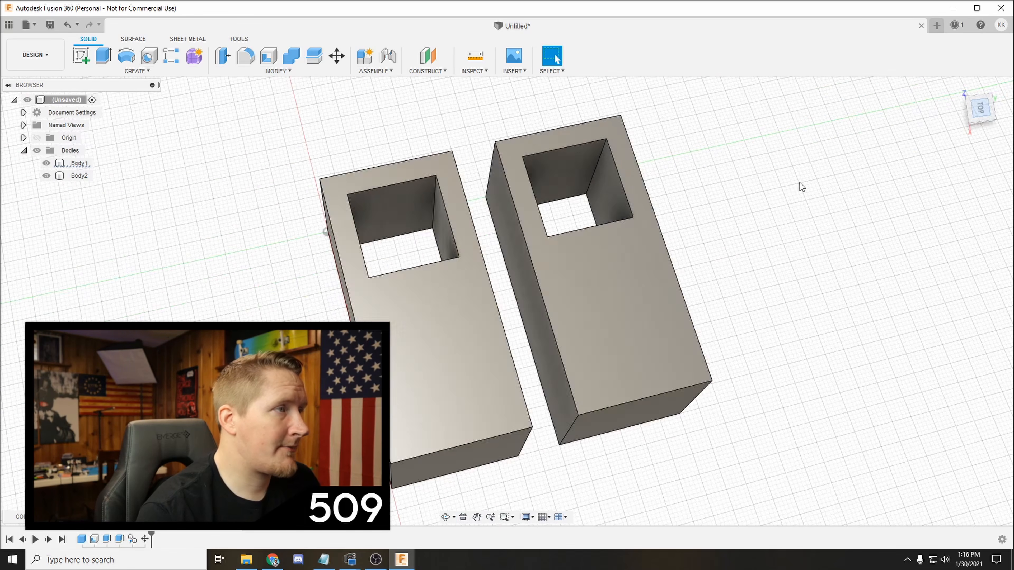
pyautogui.keyDown('shift'); pyautogui.moveTo(736, 287); pyautogui.dragTo(679, 260, button='middle'); pyautogui.keyUp('shift')
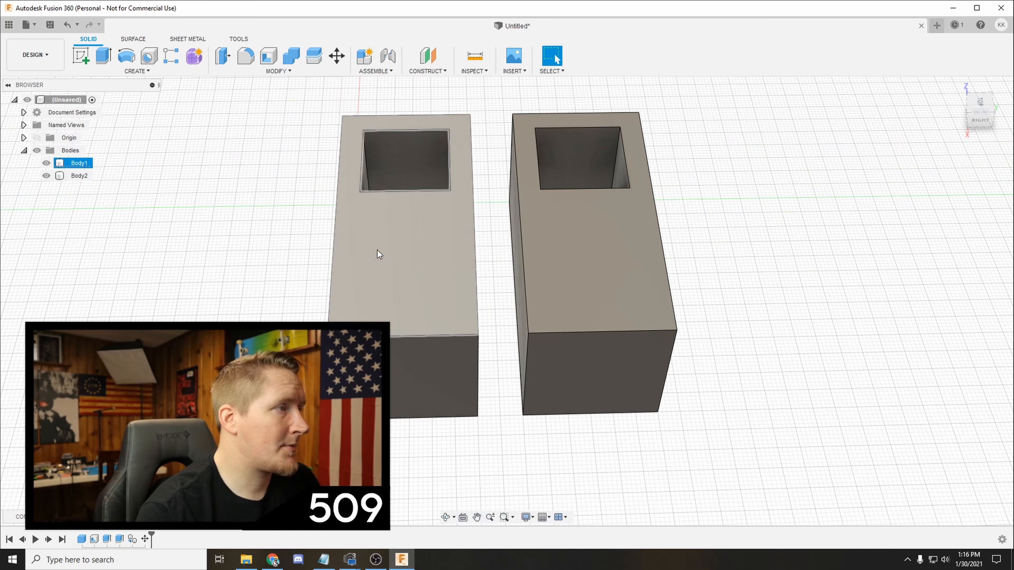
pyautogui.click(143, 73)
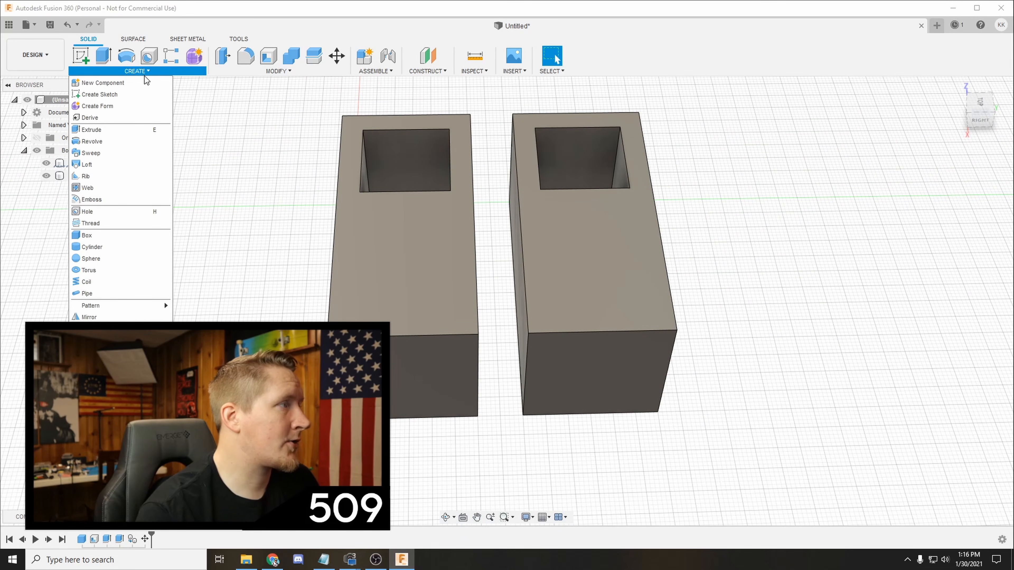
pyautogui.click(121, 234)
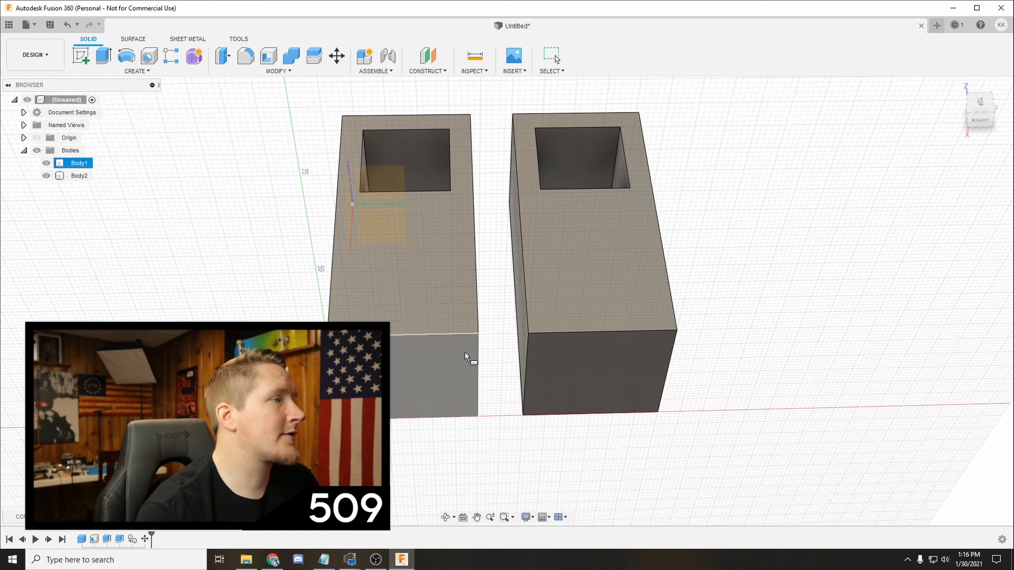
pyautogui.click(501, 345)
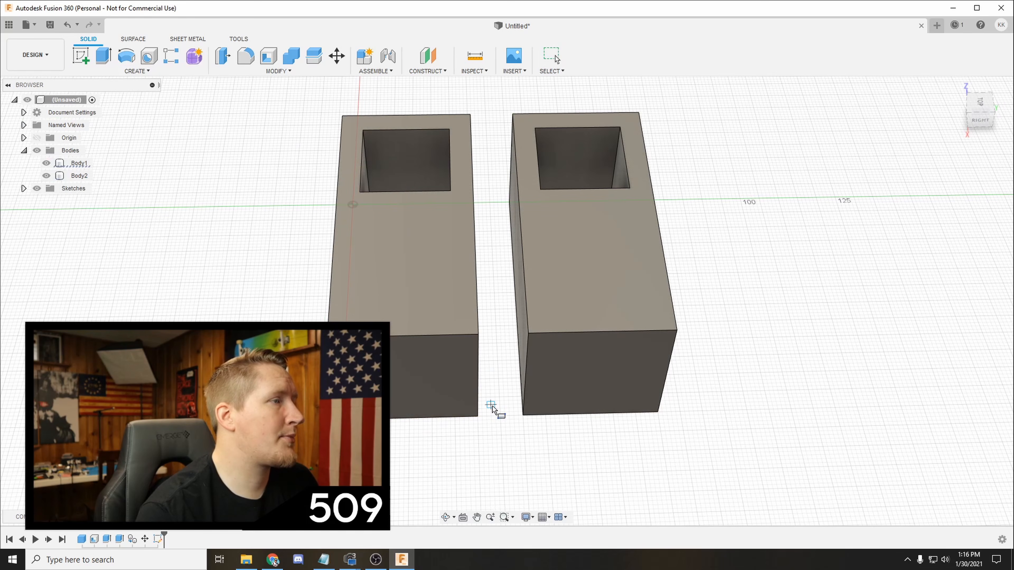
pyautogui.click(474, 451)
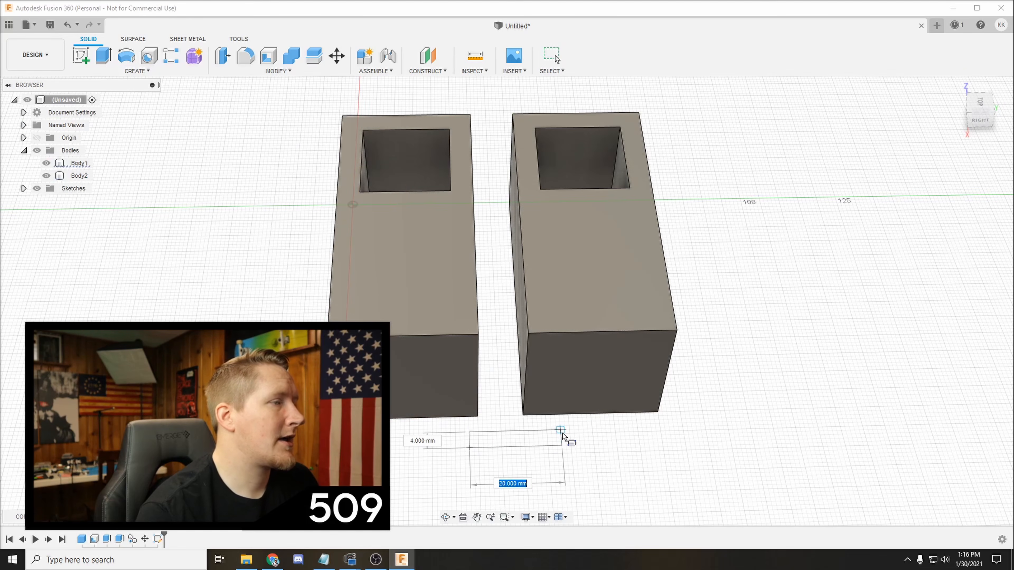
pyautogui.click(590, 425)
pyautogui.moveTo(535, 429); pyautogui.dragTo(535, 340)
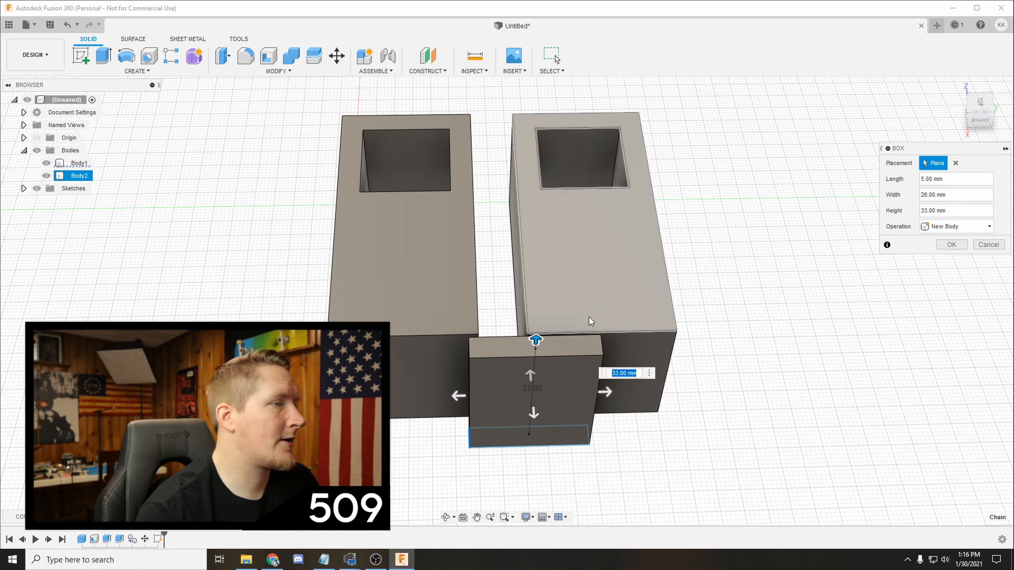
pyautogui.click(950, 245)
# - Measure the original body's height between the top and bottom edges of its front end face
pyautogui.keyDown('shift'); pyautogui.moveTo(690, 274); pyautogui.dragTo(697, 247, button='middle'); pyautogui.keyUp('shift')
pyautogui.click(475, 72)
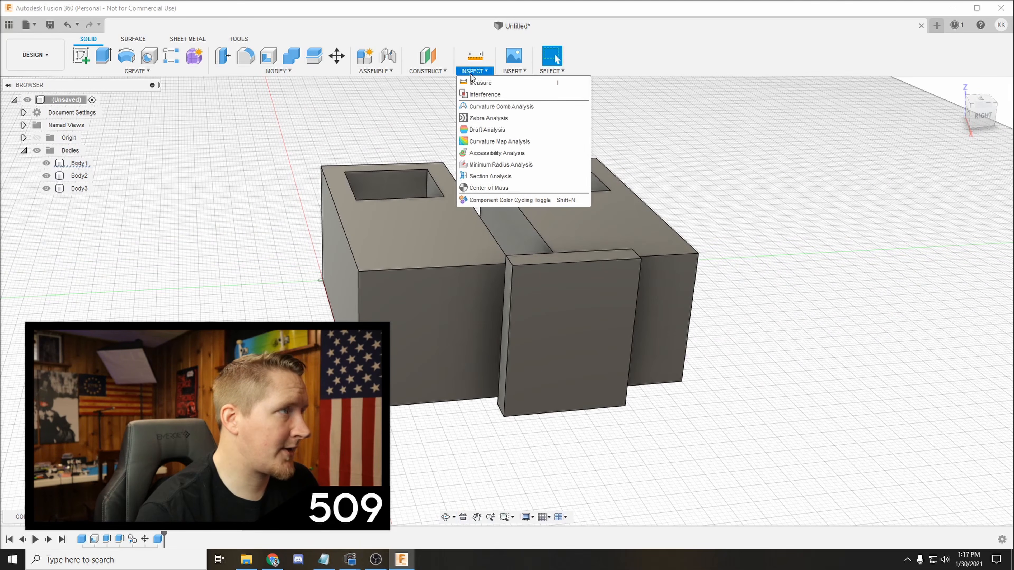
pyautogui.click(482, 85)
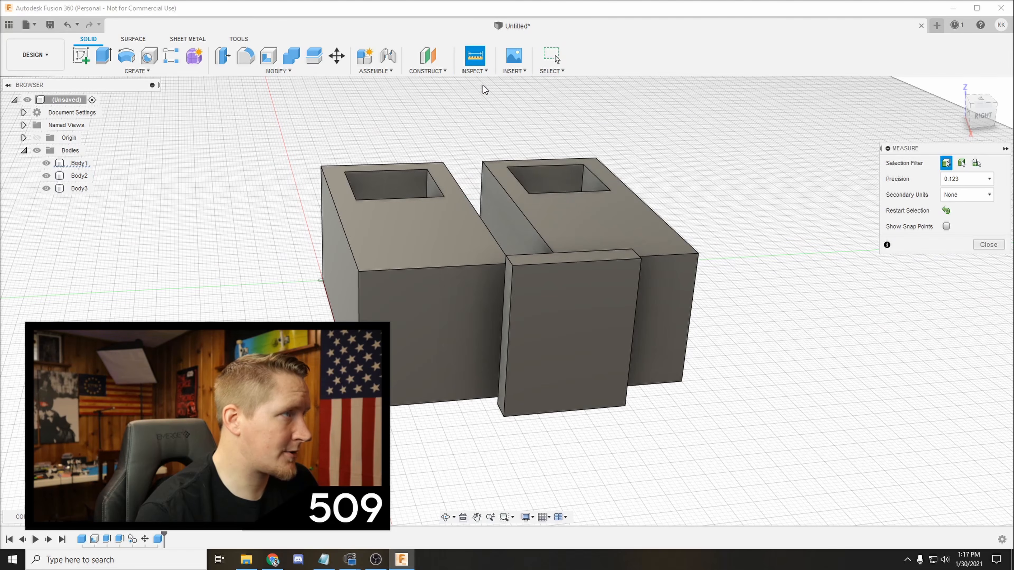
pyautogui.click(438, 268)
pyautogui.click(417, 405)
pyautogui.keyDown('shift'); pyautogui.moveTo(444, 345); pyautogui.dragTo(493, 338, button='middle'); pyautogui.keyUp('shift')
pyautogui.scroll(-3, 474, 335)
pyautogui.scroll(4, 478, 330)
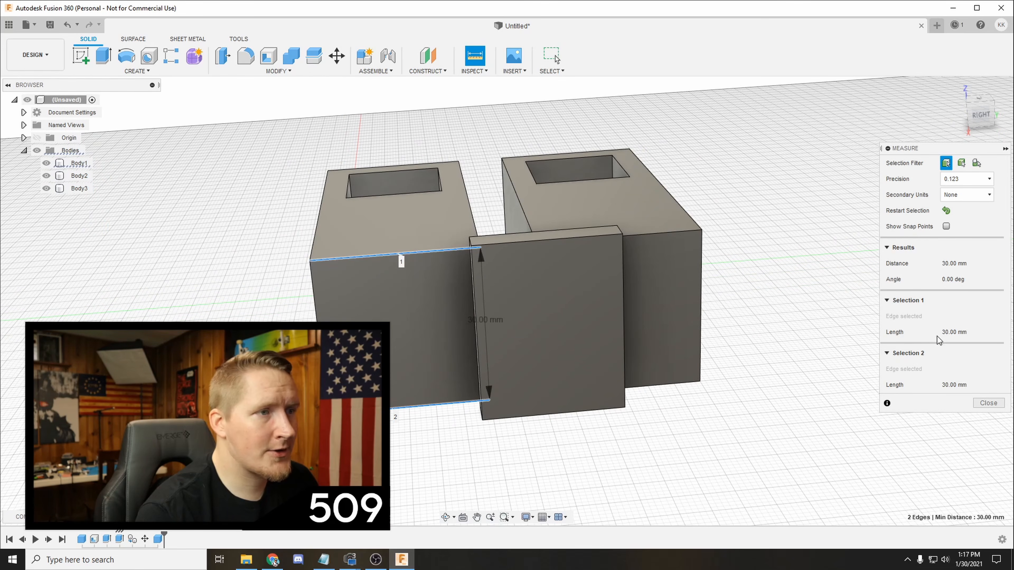
pyautogui.click(988, 403)
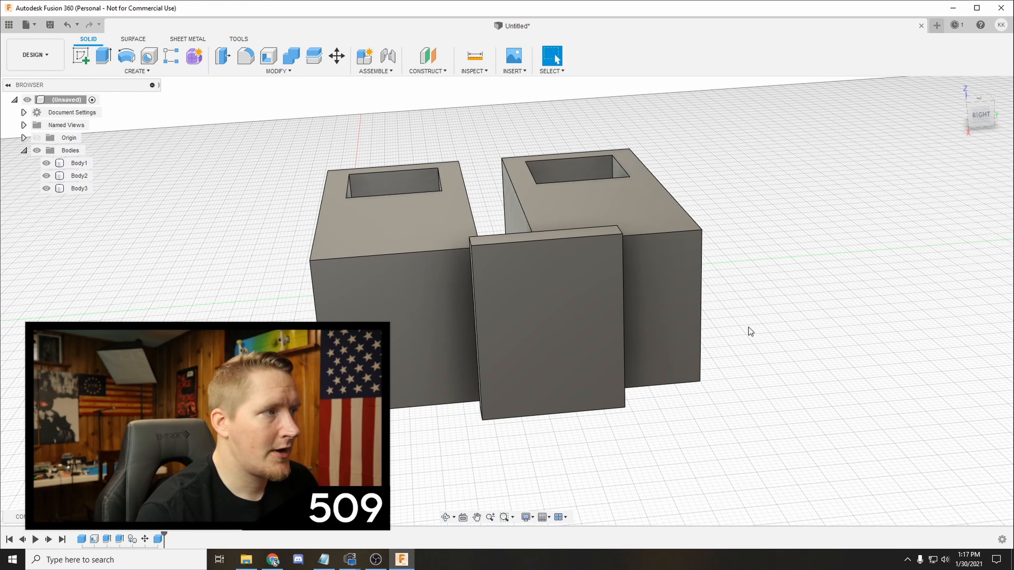
# - Measure the thin box's height between the top and bottom edges of its front face
pyautogui.click(468, 75)
pyautogui.click(482, 83)
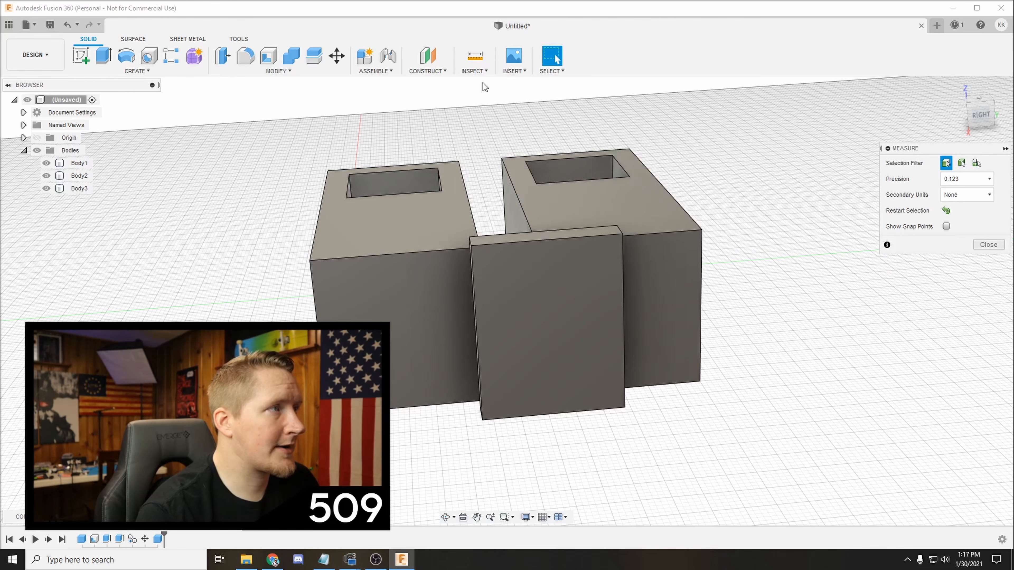
pyautogui.click(543, 240)
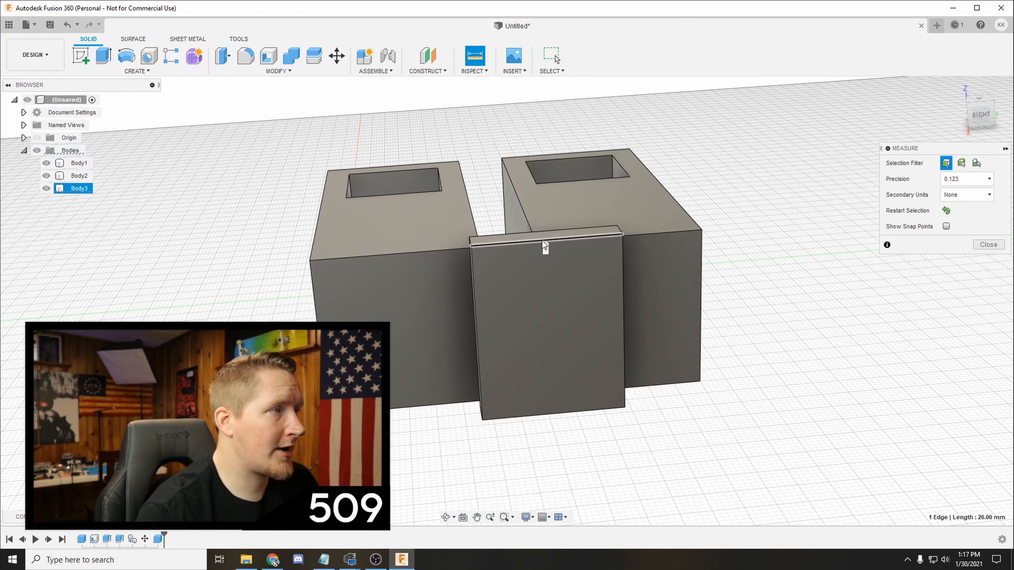
pyautogui.click(545, 415)
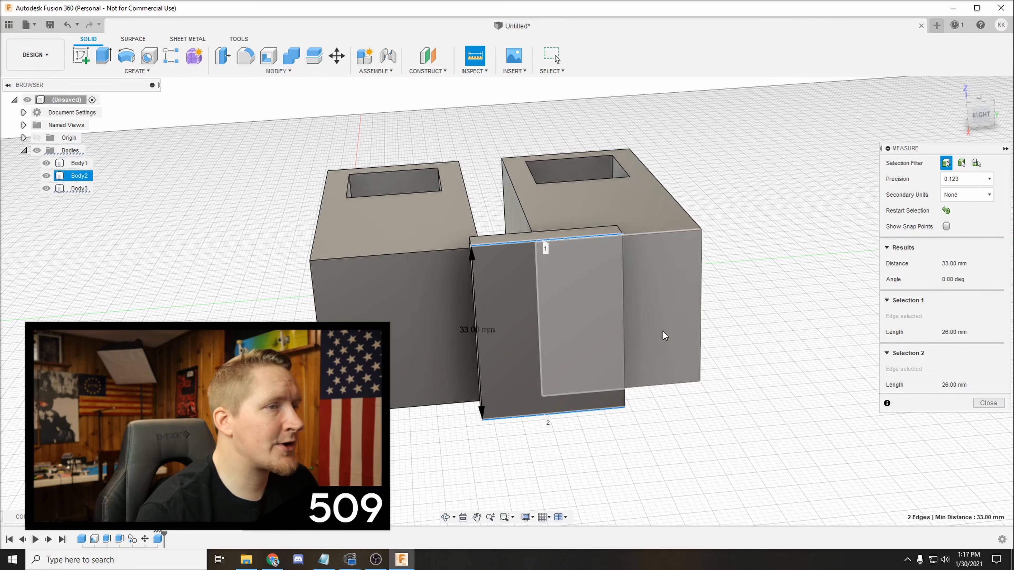
pyautogui.click(989, 403)
# - Extrude the thin box's top face by -3 mm as a Cut to lower its height
pyautogui.keyDown('shift'); pyautogui.moveTo(742, 339); pyautogui.dragTo(639, 331, button='middle'); pyautogui.keyUp('shift')
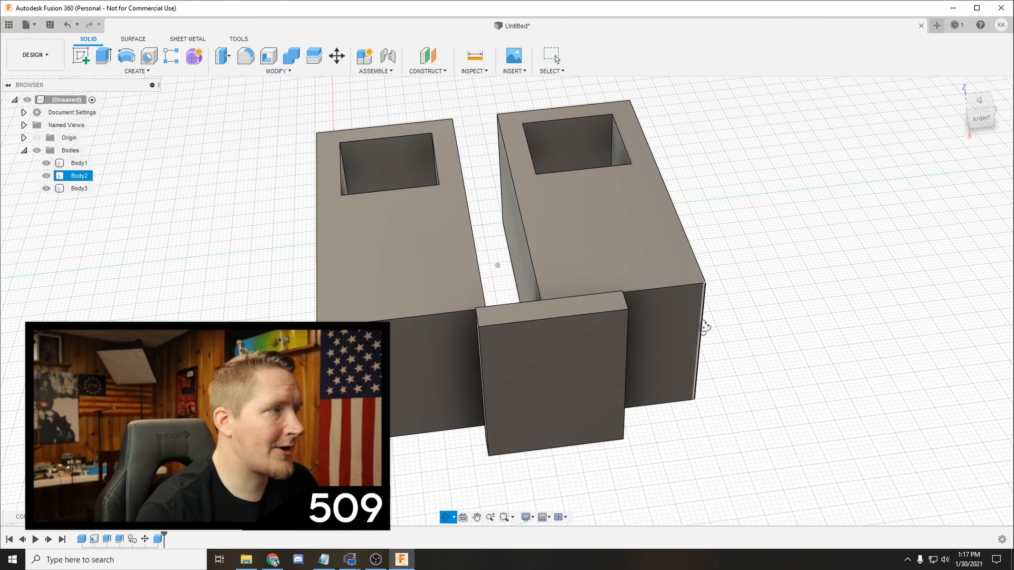
pyautogui.click(559, 311)
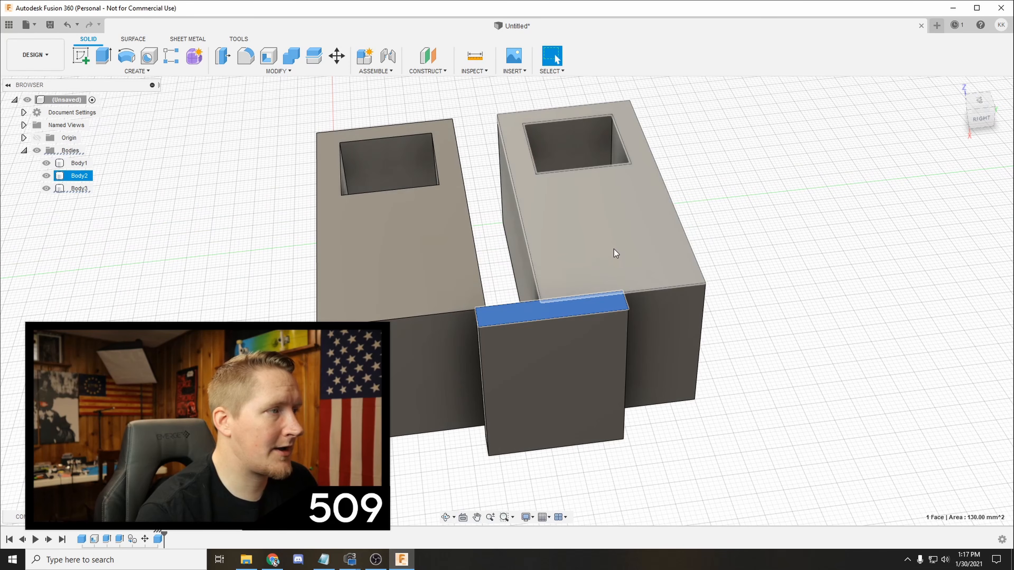
pyautogui.press('e')
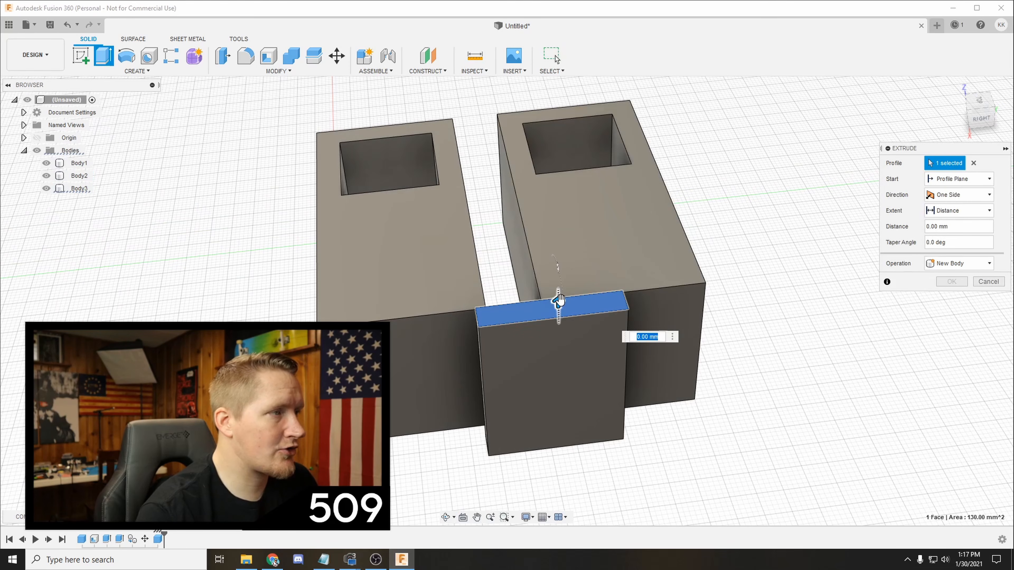
pyautogui.moveTo(559, 301); pyautogui.dragTo(560, 315)
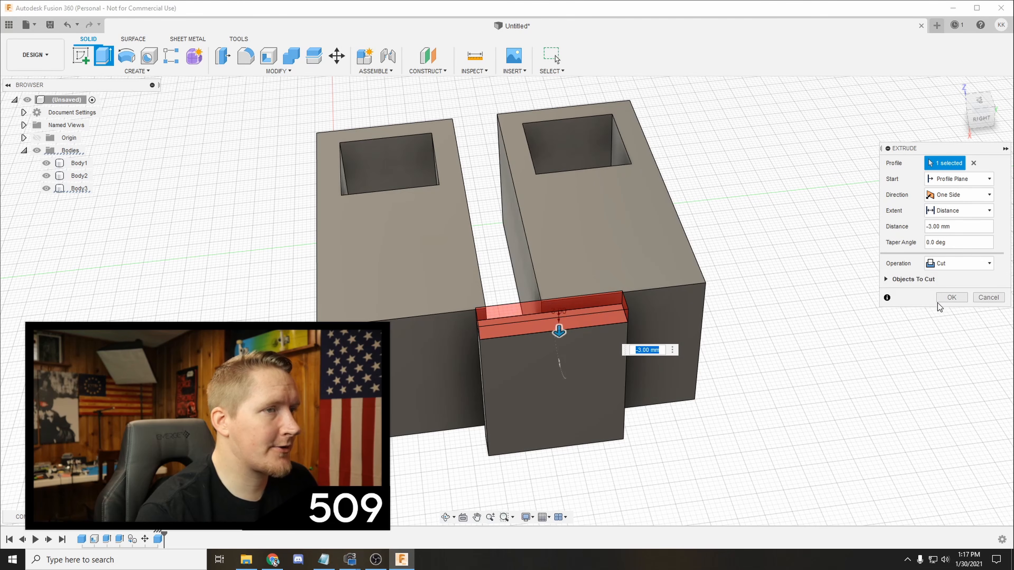
pyautogui.click(943, 297)
pyautogui.keyDown('shift'); pyautogui.moveTo(752, 304); pyautogui.dragTo(709, 340, button='middle'); pyautogui.keyUp('shift')
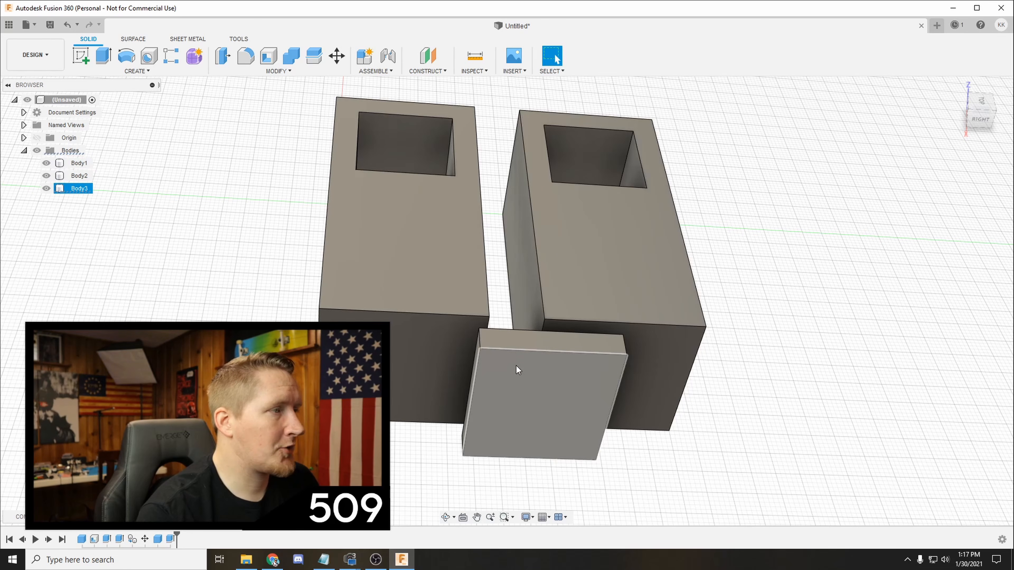
# - Try extruding the thin box's front face outward by 6 mm with Join, start an extrusion of its side face, and cancel both
pyautogui.click(509, 380)
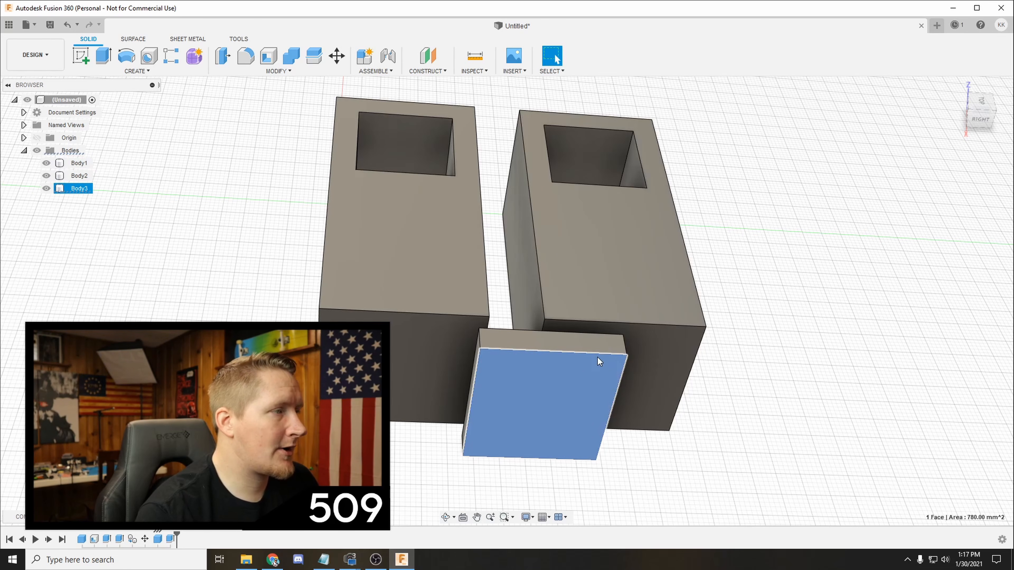
pyautogui.keyDown('shift'); pyautogui.moveTo(567, 390); pyautogui.dragTo(614, 387, button='middle'); pyautogui.keyUp('shift')
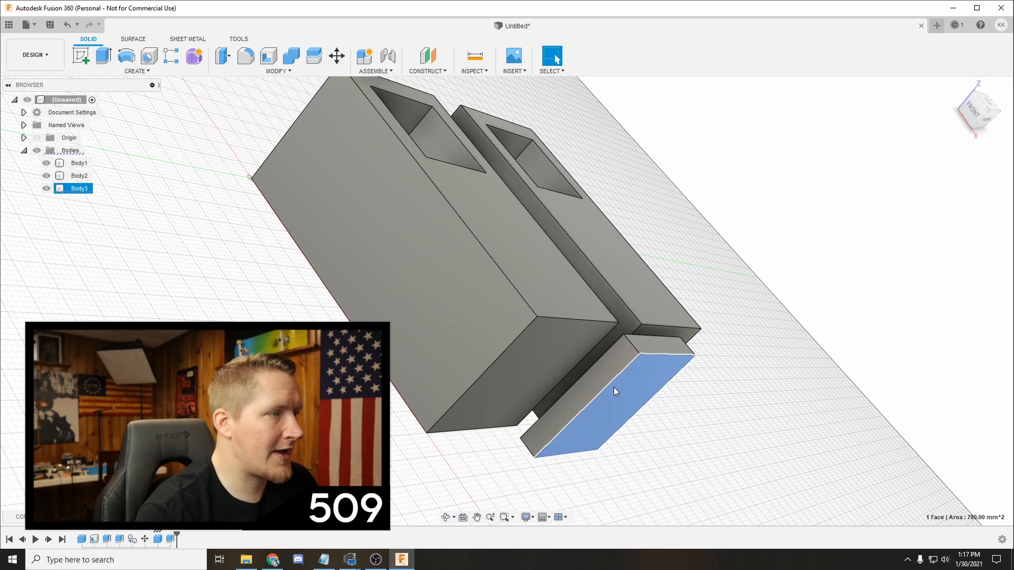
pyautogui.press('e')
pyautogui.moveTo(718, 458); pyautogui.dragTo(648, 431)
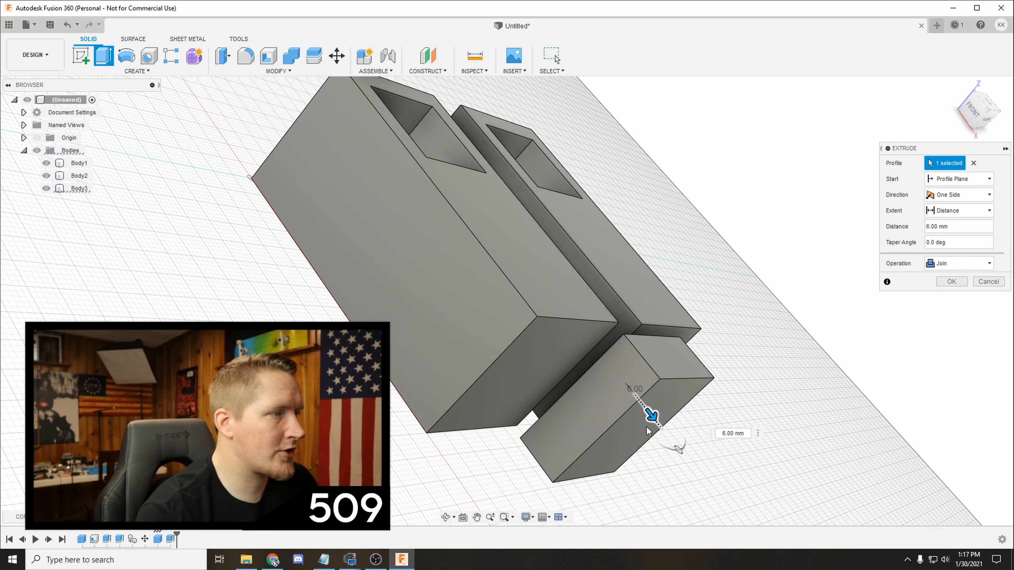
pyautogui.click(989, 282)
pyautogui.click(605, 380)
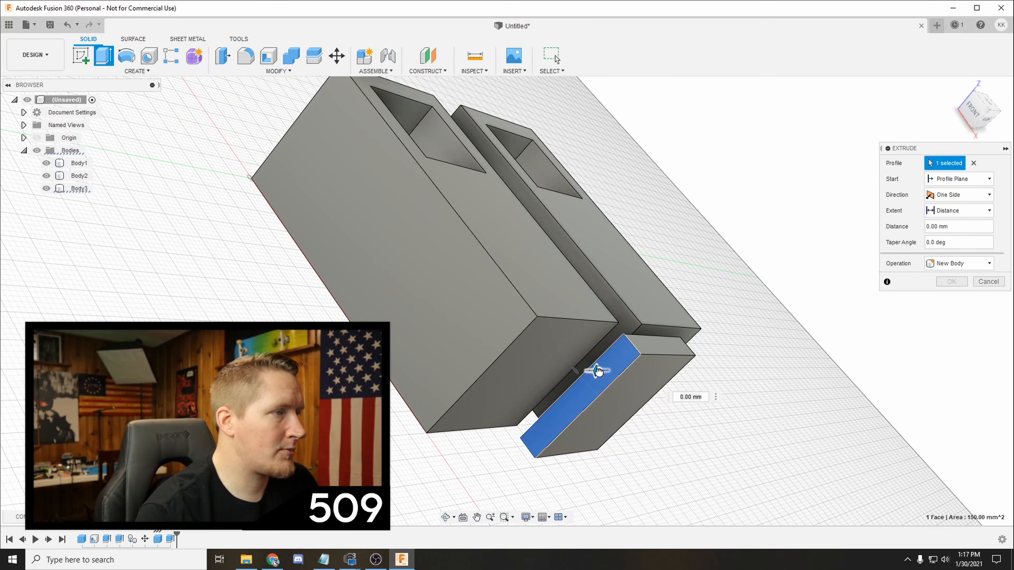
pyautogui.click(989, 282)
pyautogui.keyDown('shift'); pyautogui.moveTo(899, 298); pyautogui.dragTo(533, 360, button='middle'); pyautogui.keyUp('shift')
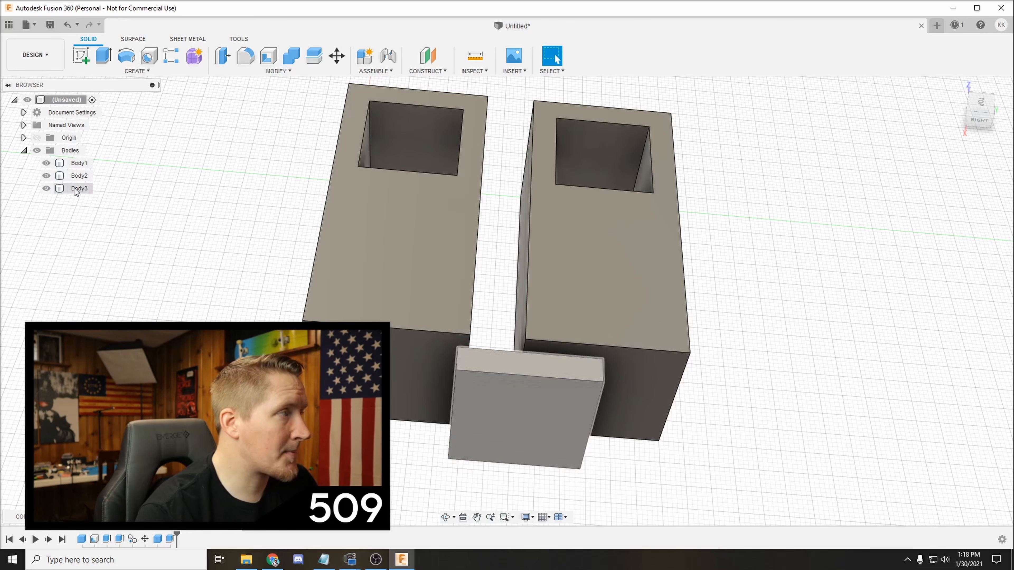
# - Rename the hollowed block bodies as left and right, and the small plate body as bottom
pyautogui.click(85, 167)
pyautogui.doubleClick(82, 164)
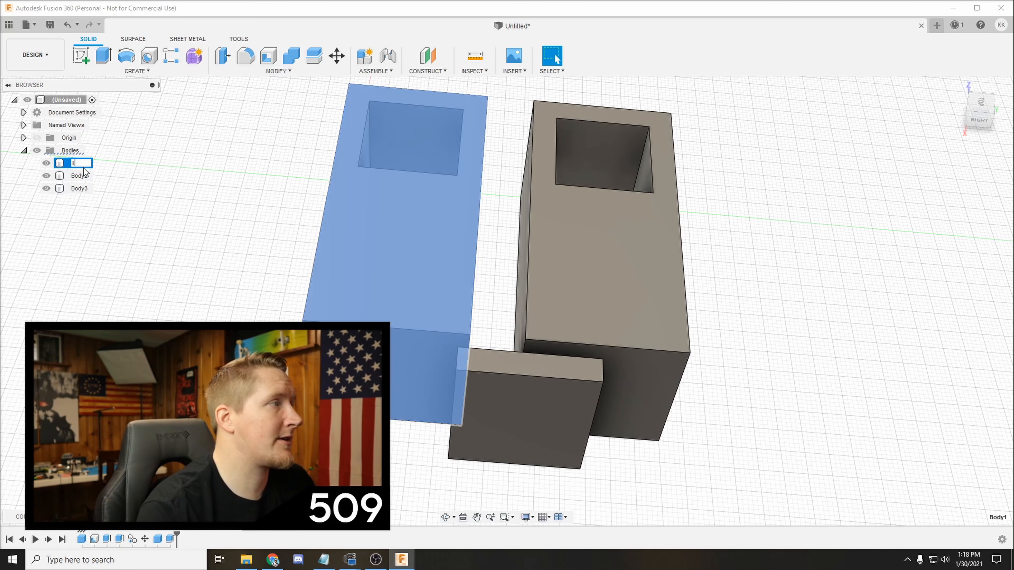
pyautogui.write('left')
pyautogui.press('Return')
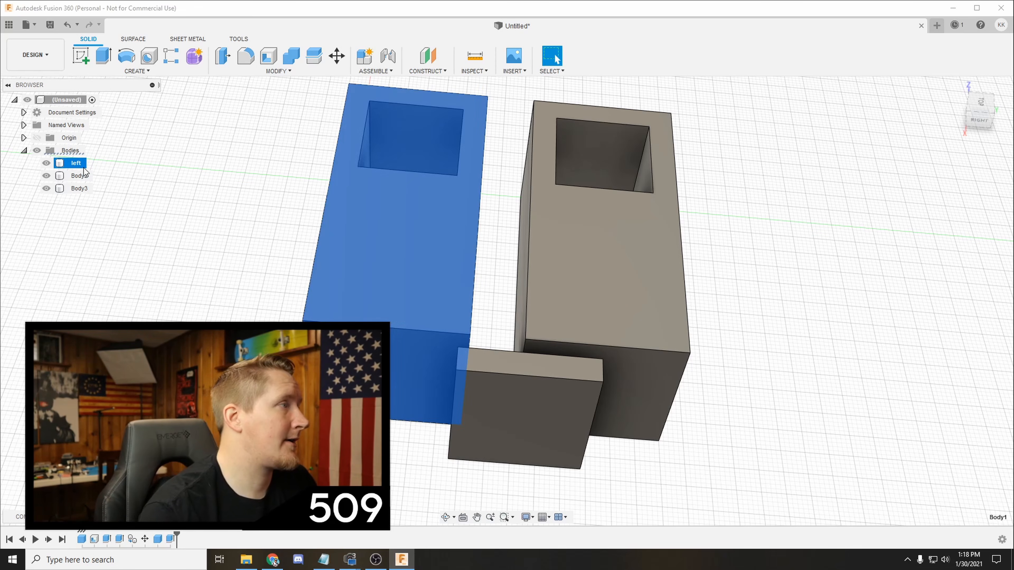
pyautogui.doubleClick(79, 176)
pyautogui.write('right')
pyautogui.press('Return')
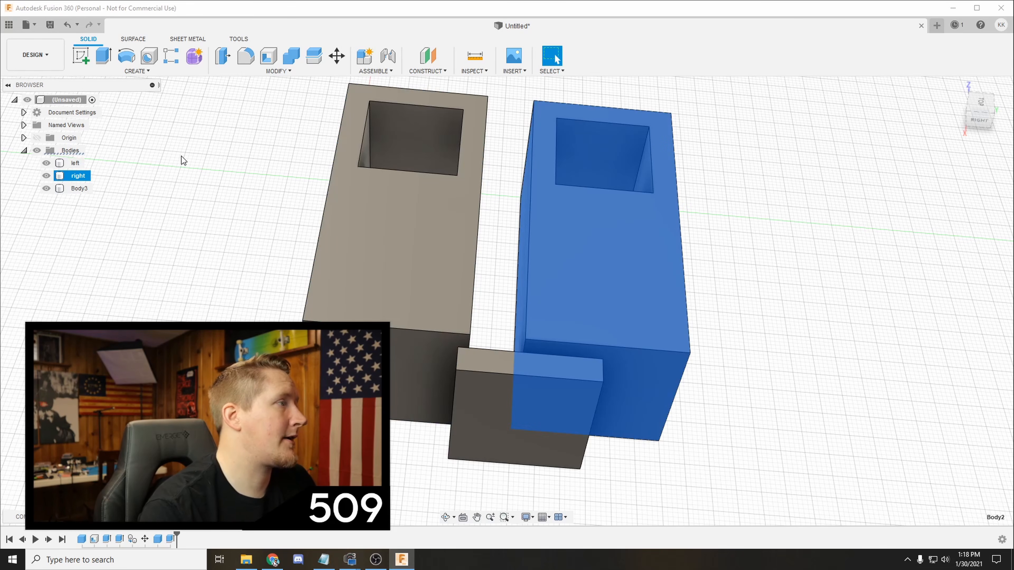
pyautogui.doubleClick(84, 190)
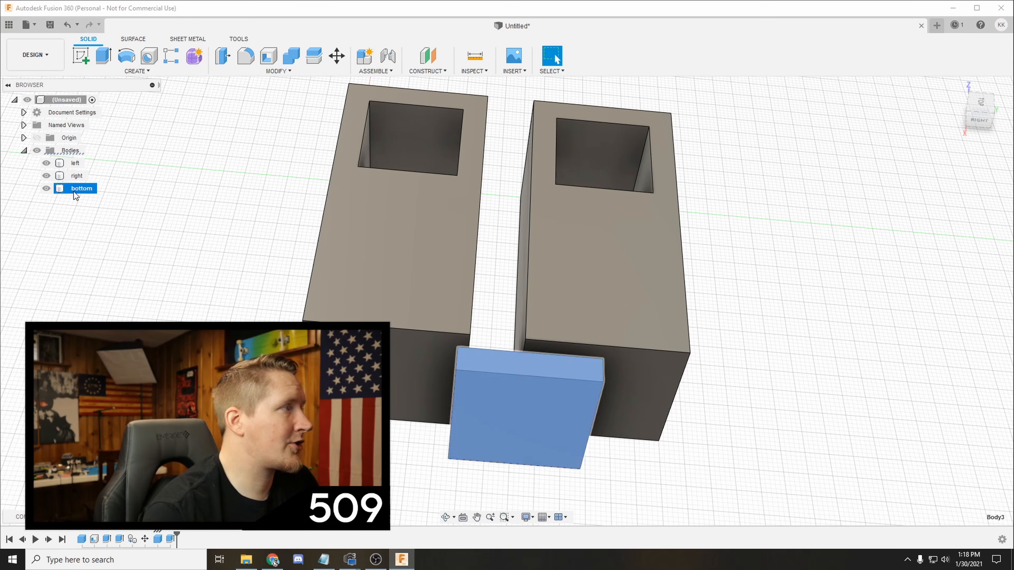
# - Align the bottom body's upper back corner vertex with the upper front inner corner of the left body
pyautogui.keyDown('ctrl'); pyautogui.click(74, 163); pyautogui.keyUp('ctrl')
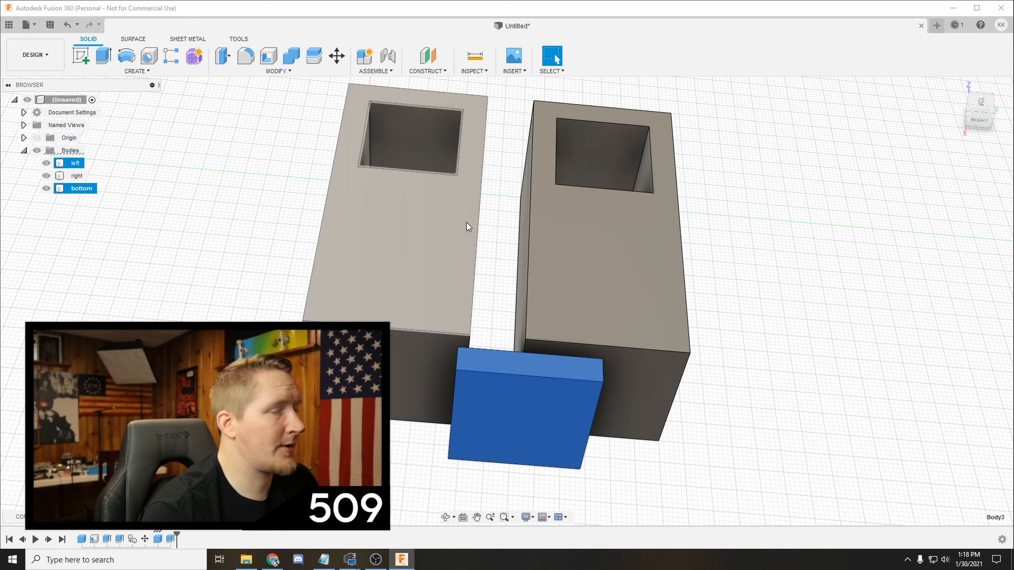
pyautogui.keyDown('ctrl'); pyautogui.click(460, 235); pyautogui.keyUp('ctrl')
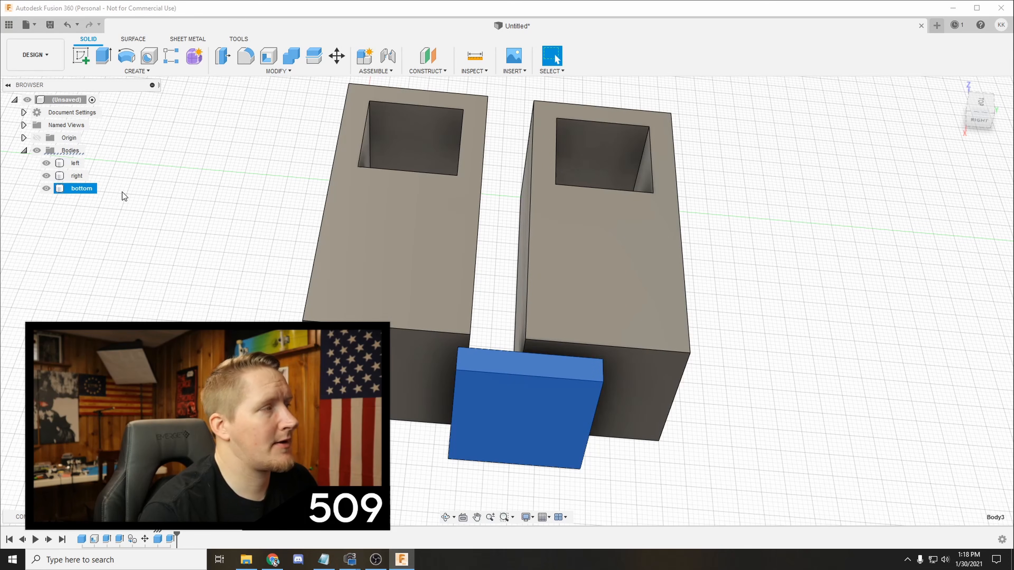
pyautogui.click(175, 173)
pyautogui.click(81, 189)
pyautogui.click(262, 71)
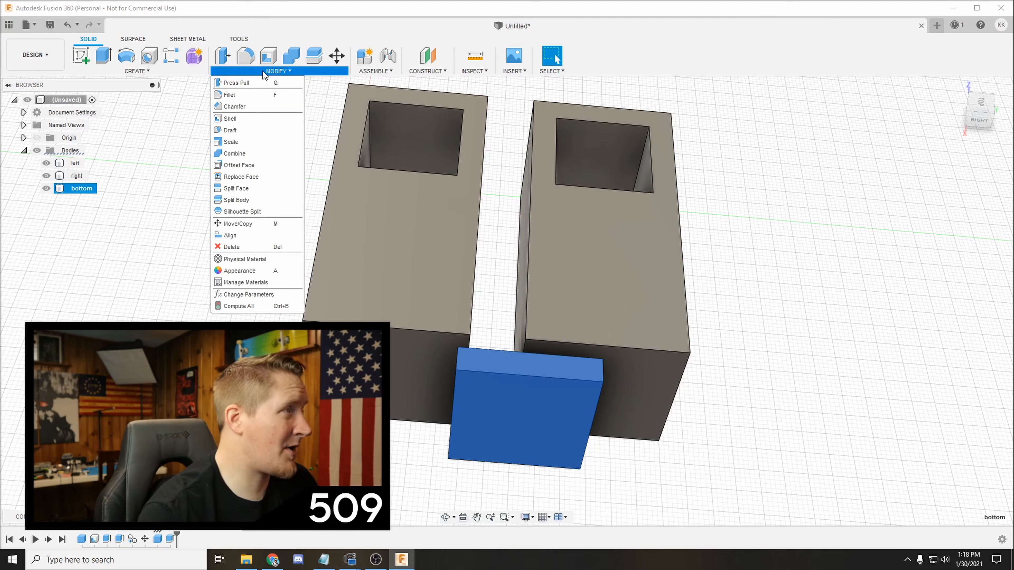
pyautogui.click(264, 236)
pyautogui.scroll(4, 483, 332)
pyautogui.scroll(3, 479, 334)
pyautogui.moveTo(485, 335); pyautogui.dragTo(584, 321, button='middle')
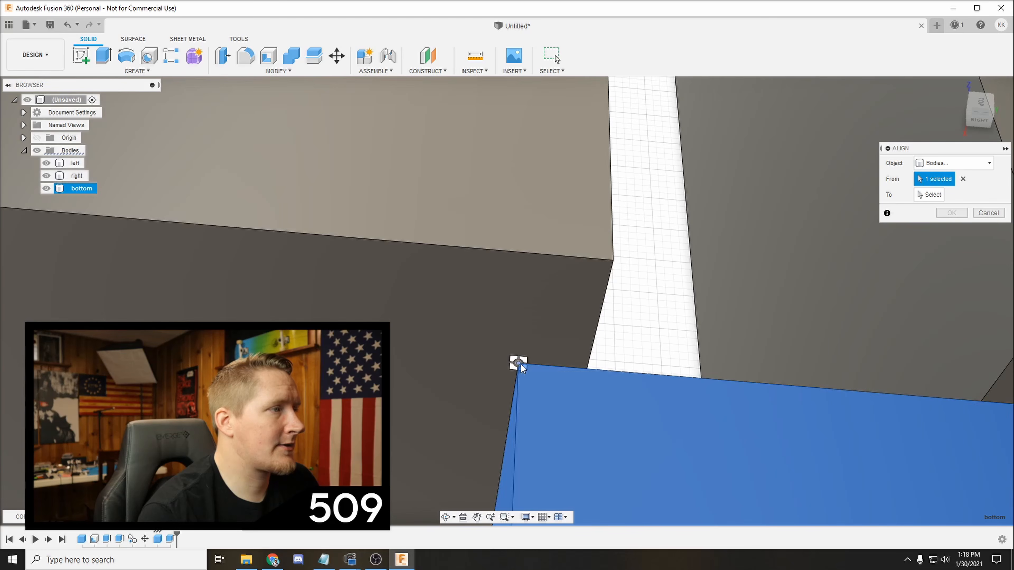
pyautogui.click(519, 363)
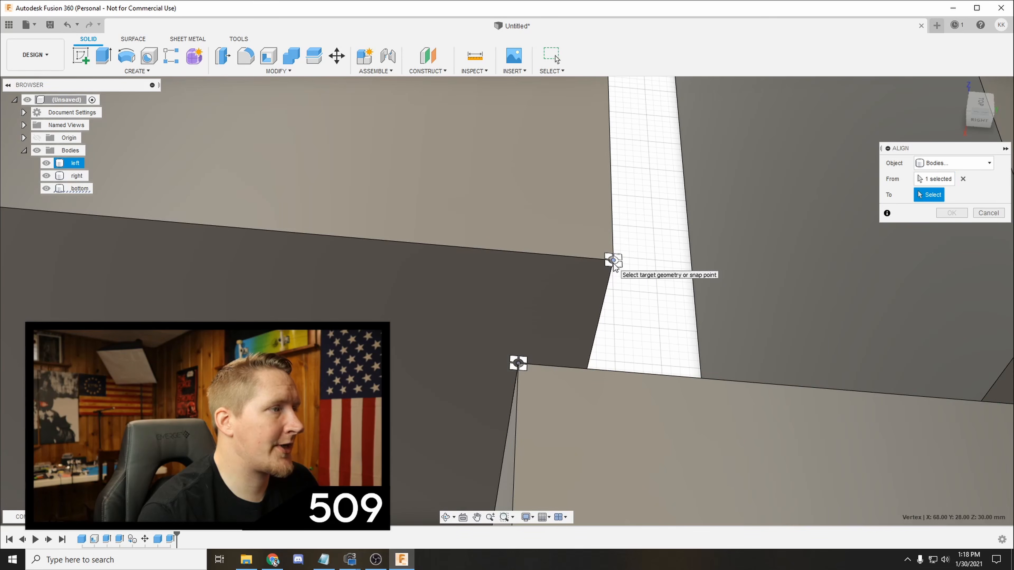
pyautogui.click(614, 262)
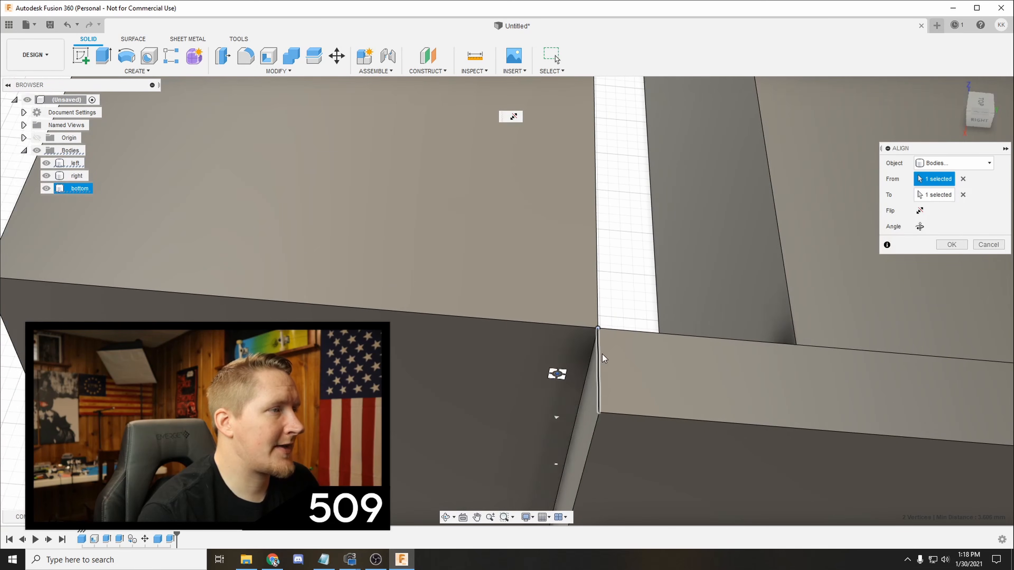
pyautogui.scroll(-6, 599, 364)
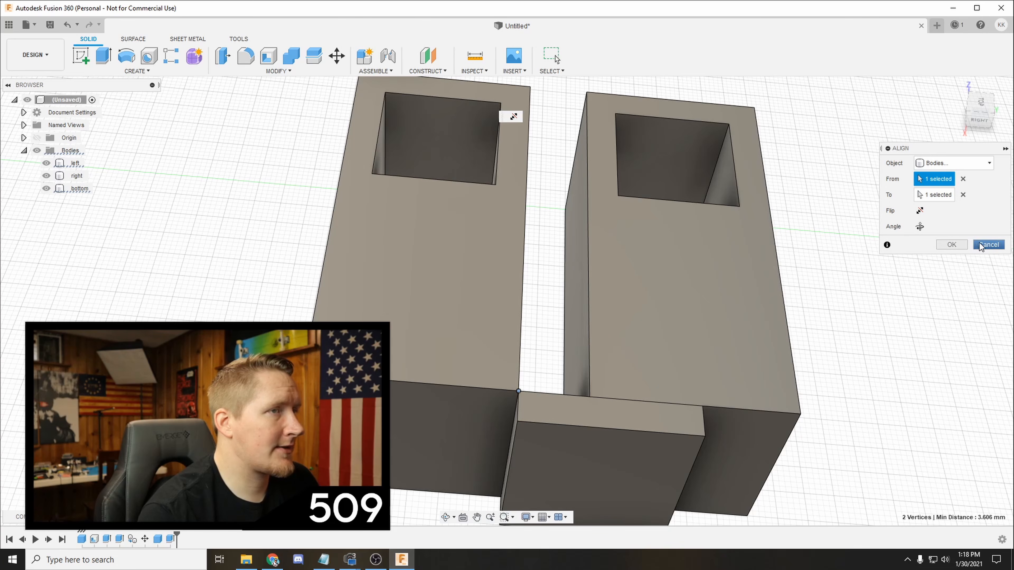
pyautogui.click(952, 245)
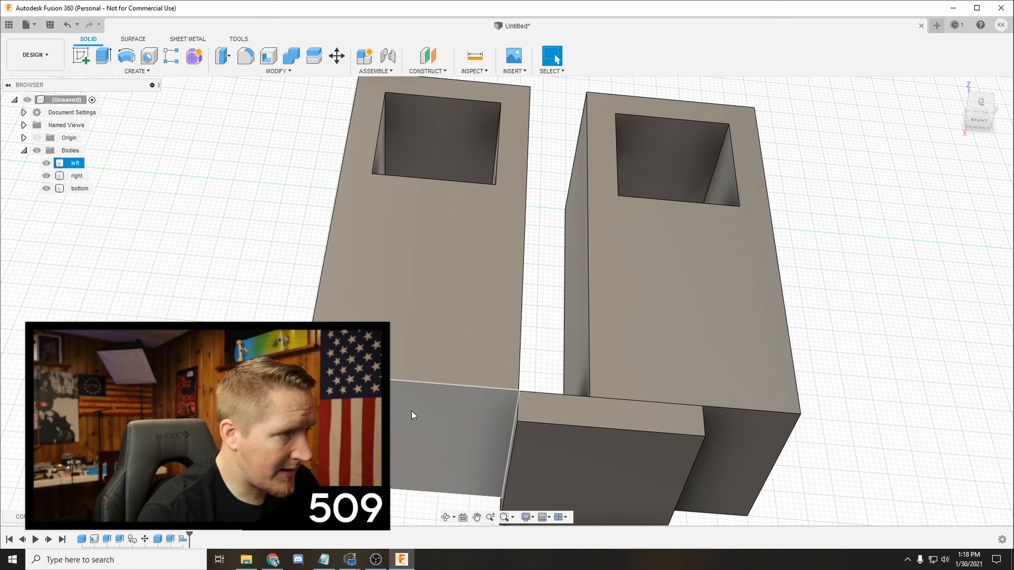
pyautogui.click(276, 71)
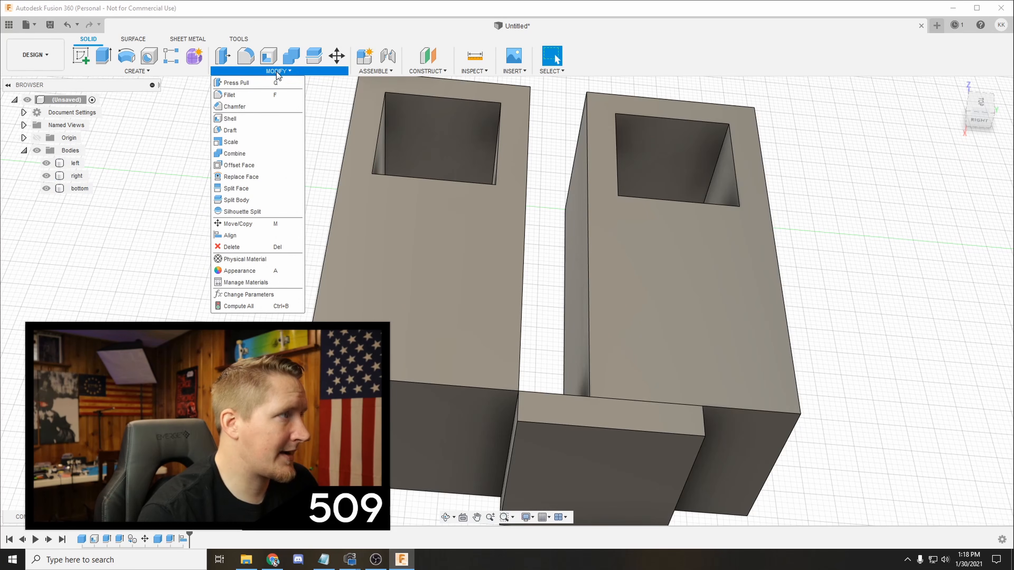
pyautogui.click(232, 236)
pyautogui.click(521, 438)
pyautogui.scroll(5, 520, 436)
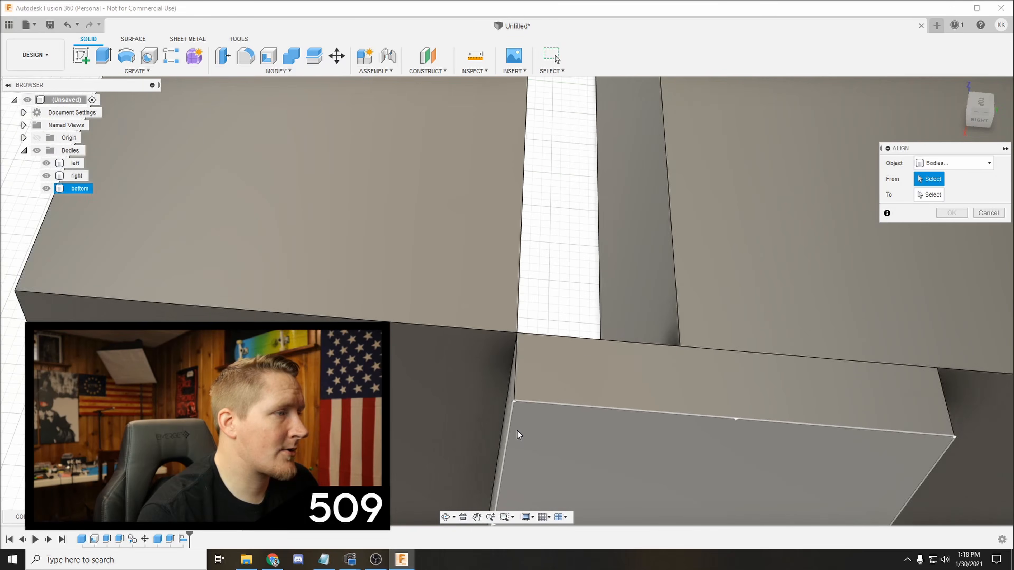
pyautogui.scroll(3, 515, 404)
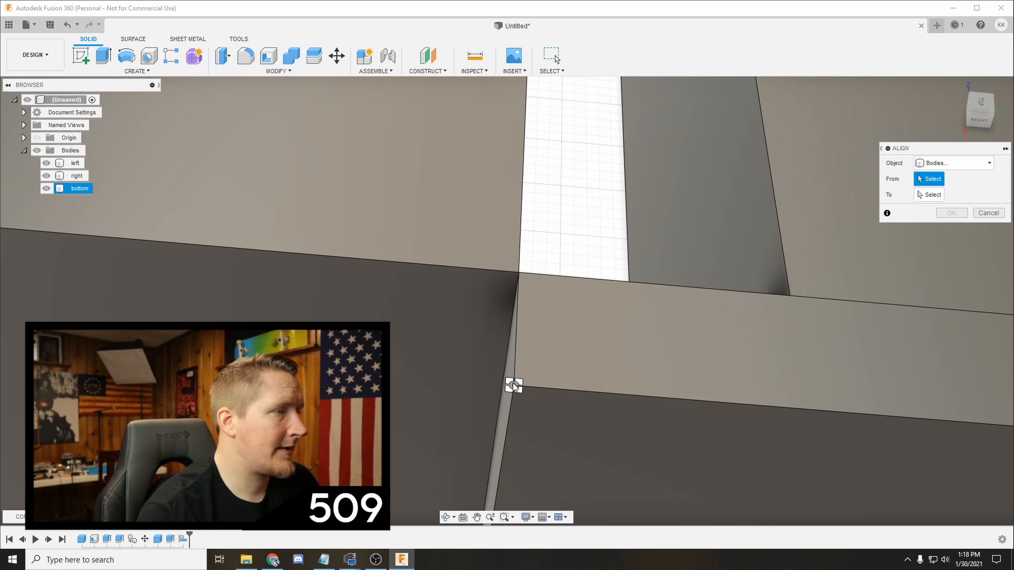
pyautogui.moveTo(515, 406); pyautogui.dragTo(513, 308, button='middle')
pyautogui.moveTo(603, 352); pyautogui.dragTo(435, 342, button='middle')
pyautogui.click(706, 476)
pyautogui.scroll(-5, 489, 422)
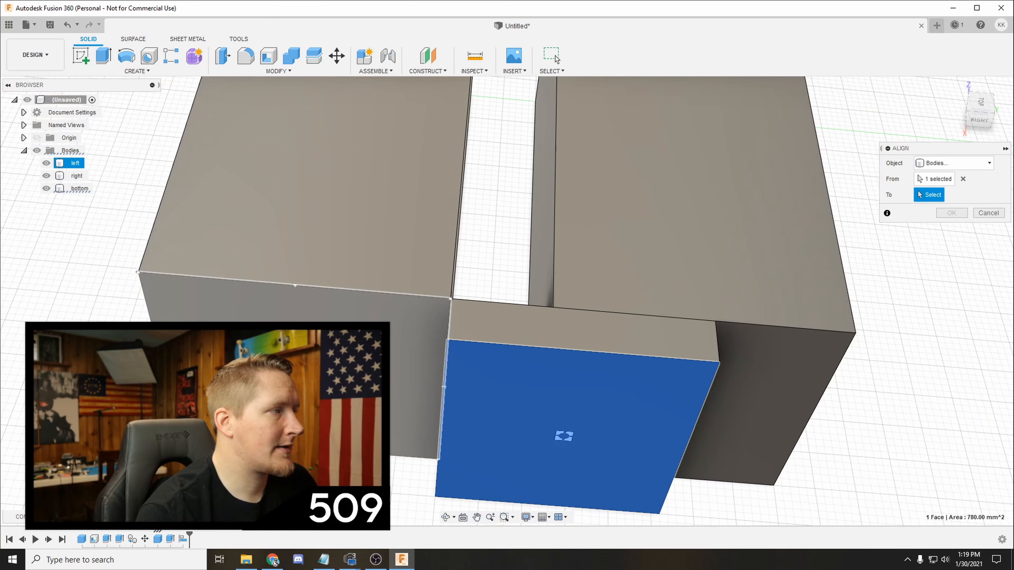
pyautogui.click(564, 436)
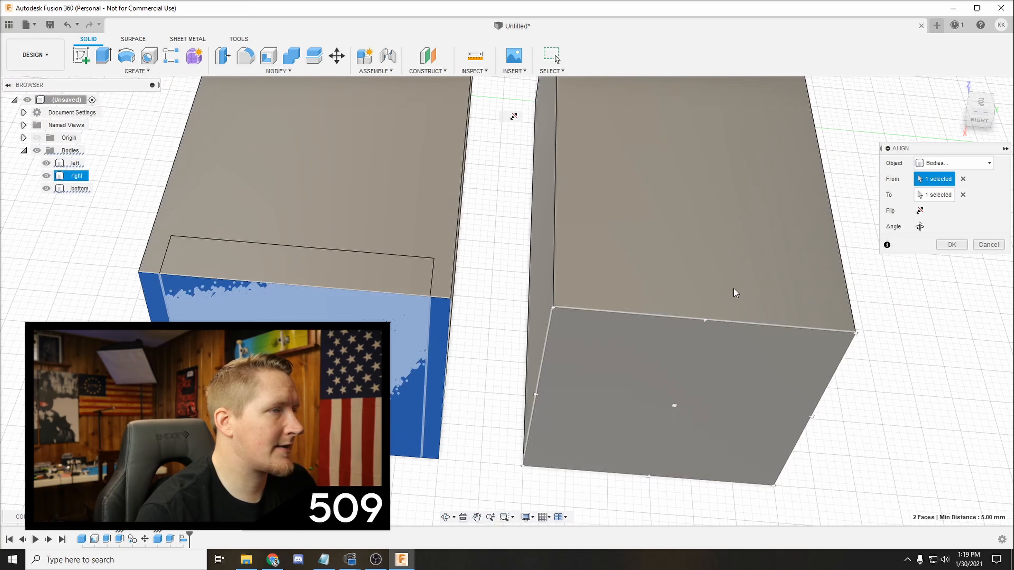
pyautogui.press('Return')
pyautogui.click(260, 221)
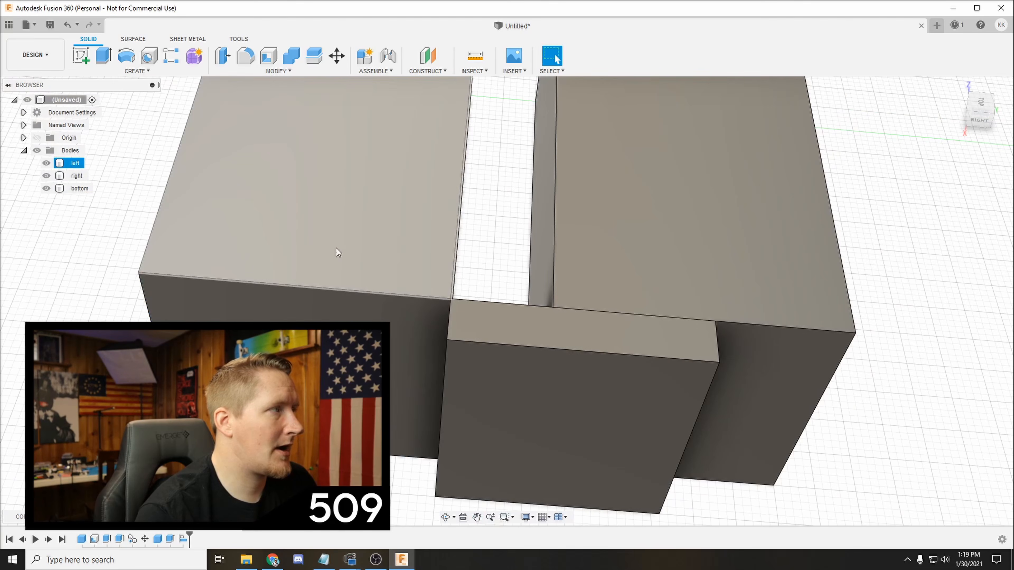
# - Align the bottom body's front vertical edge with the left body's front inner vertical edge, hiding the bottom body temporarily to pick the target
pyautogui.click(279, 72)
pyautogui.click(295, 237)
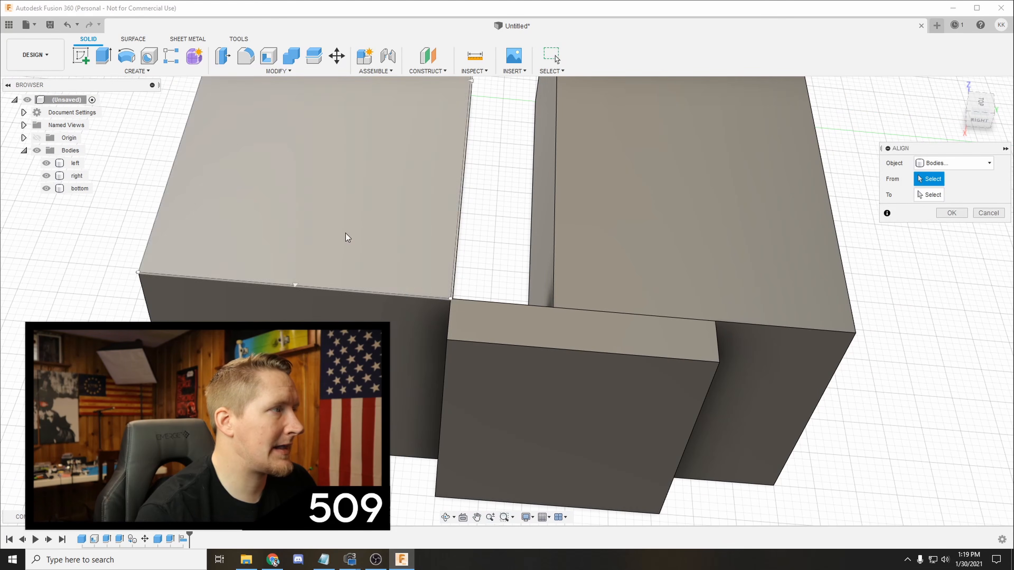
pyautogui.click(446, 346)
pyautogui.scroll(5, 459, 327)
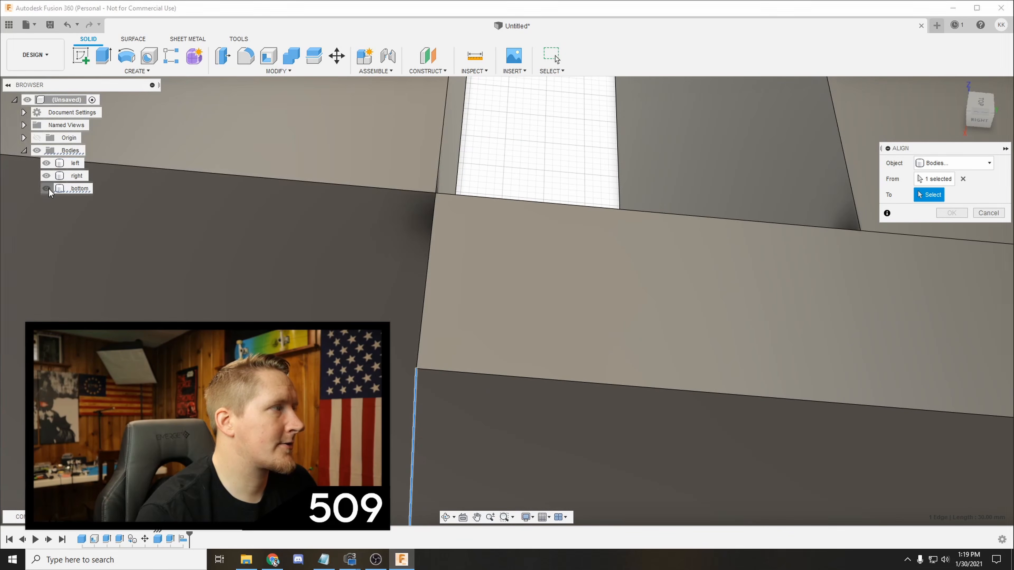
pyautogui.click(47, 188)
pyautogui.click(436, 220)
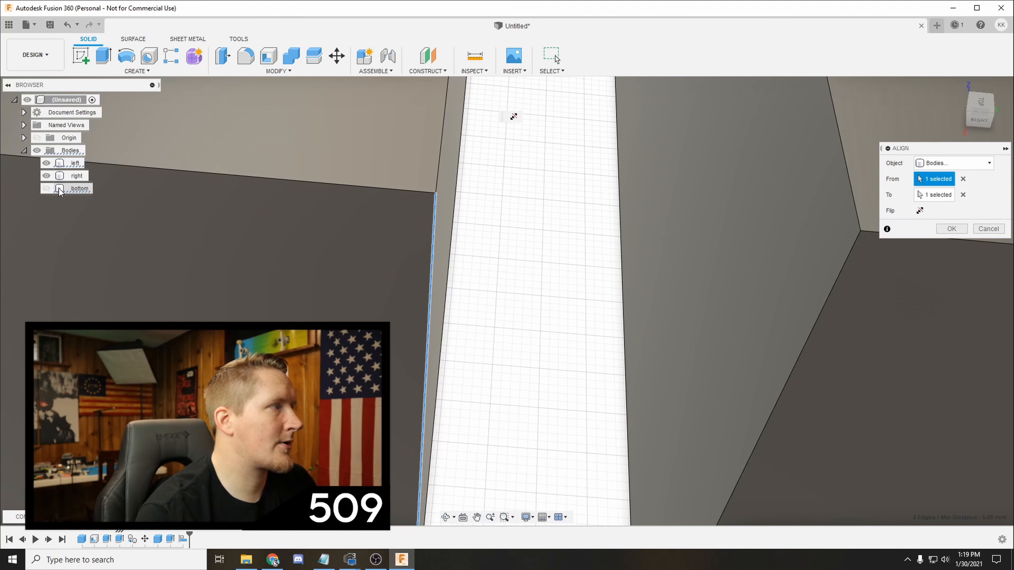
pyautogui.click(46, 189)
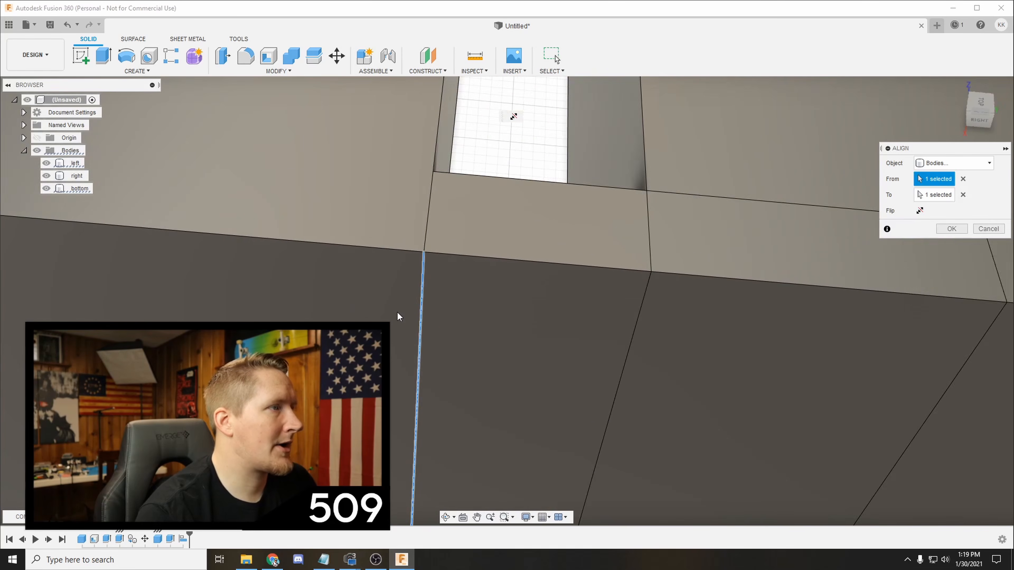
pyautogui.scroll(-5, 396, 311)
pyautogui.click(951, 228)
pyautogui.keyDown('shift'); pyautogui.moveTo(551, 216); pyautogui.dragTo(675, 299, button='middle'); pyautogui.keyUp('shift')
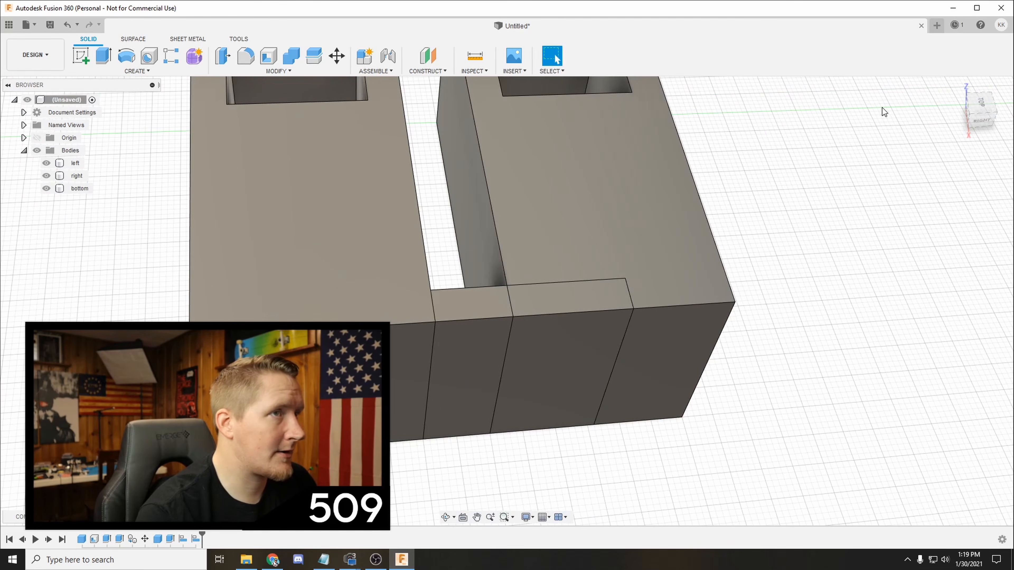
pyautogui.click(957, 81)
pyautogui.keyDown('shift'); pyautogui.moveTo(785, 224); pyautogui.dragTo(705, 242, button='middle'); pyautogui.keyUp('shift')
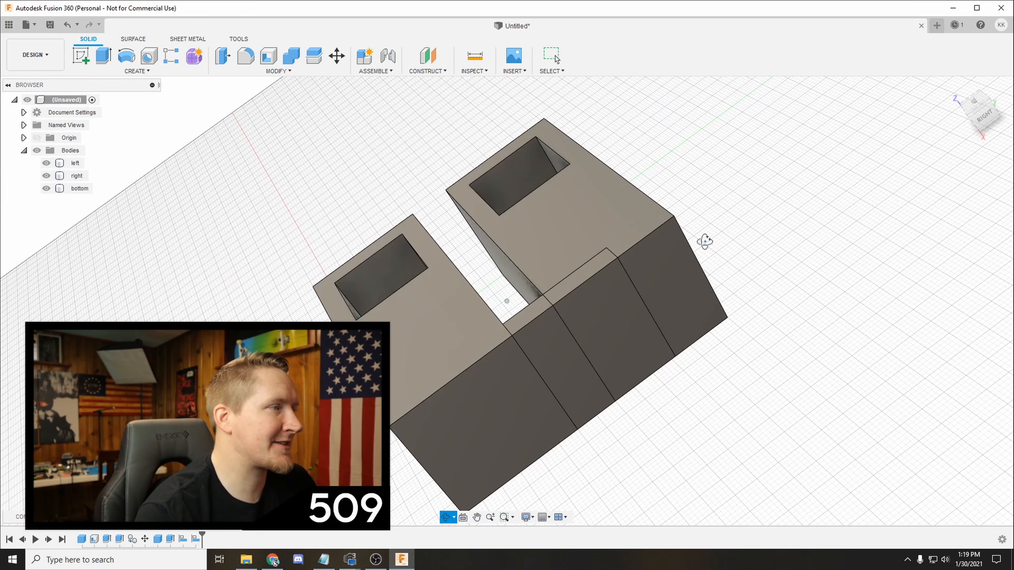
pyautogui.click(956, 86)
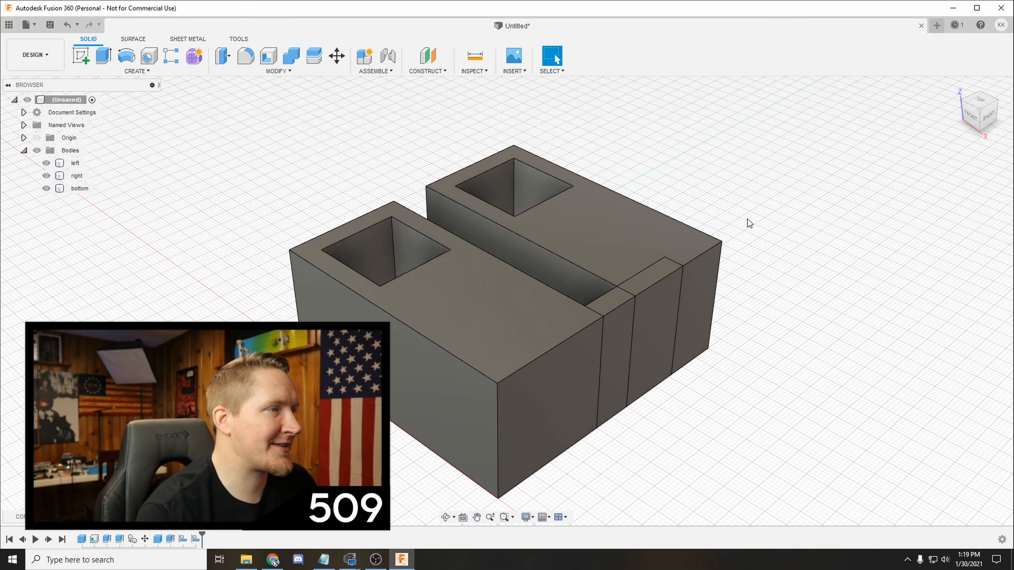
pyautogui.keyDown('shift'); pyautogui.moveTo(842, 245); pyautogui.dragTo(781, 256, button='middle'); pyautogui.keyUp('shift')
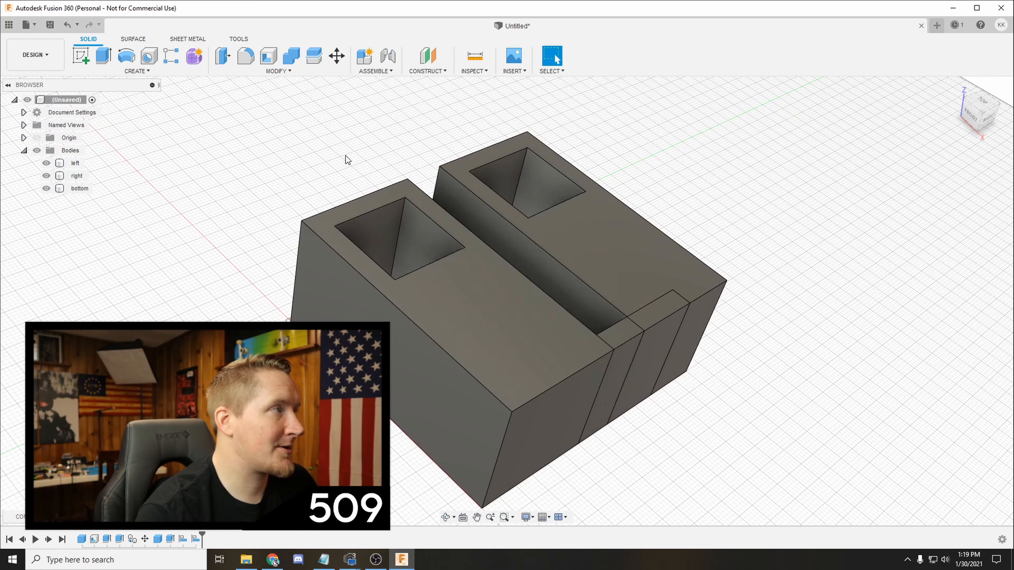
pyautogui.click(155, 74)
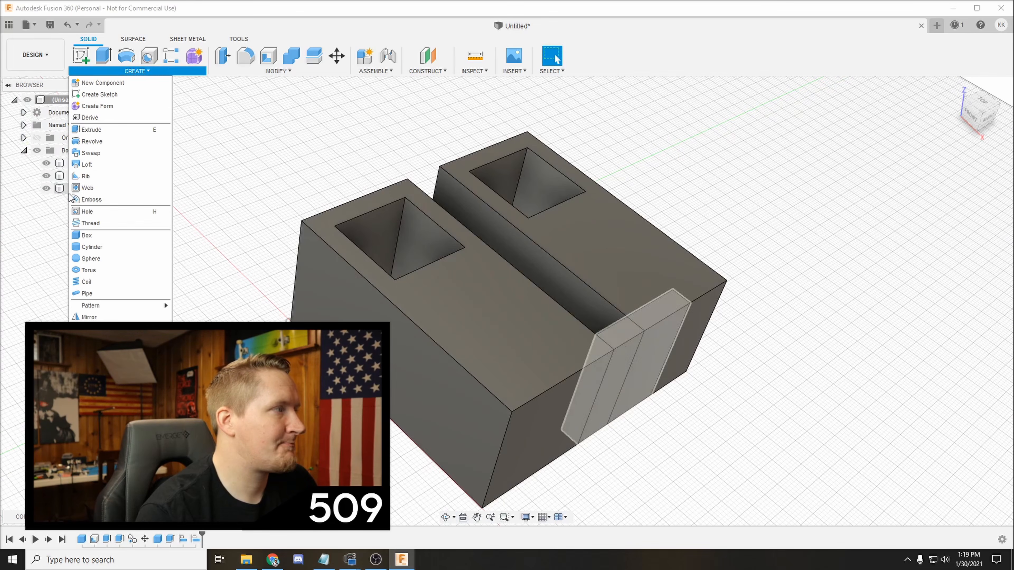
pyautogui.click(87, 236)
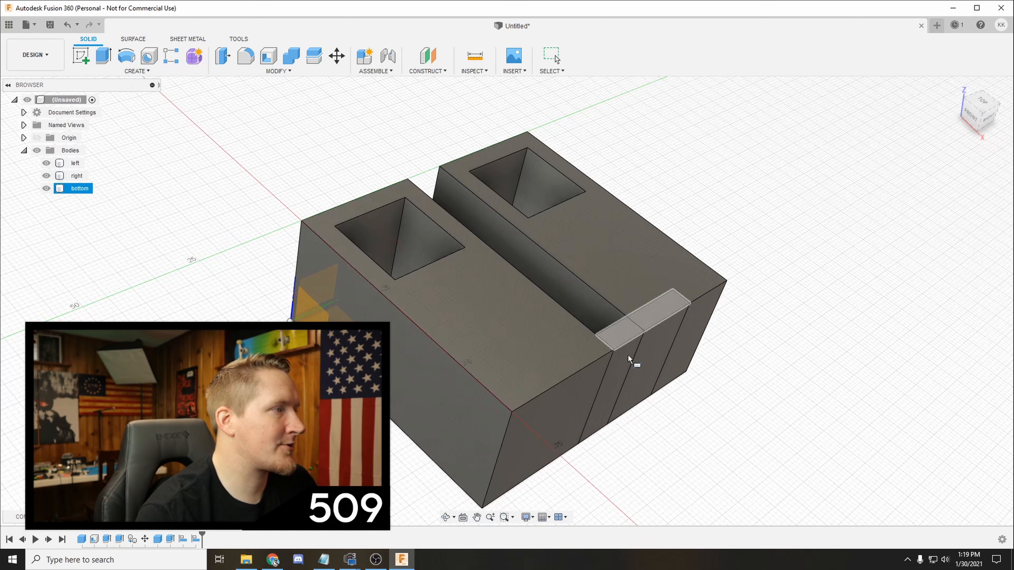
pyautogui.press('Escape')
# - Create a box on the ground plane beside the left body, 15 mm long, 53 mm wide and 23 mm high, as a new body
pyautogui.click(128, 72)
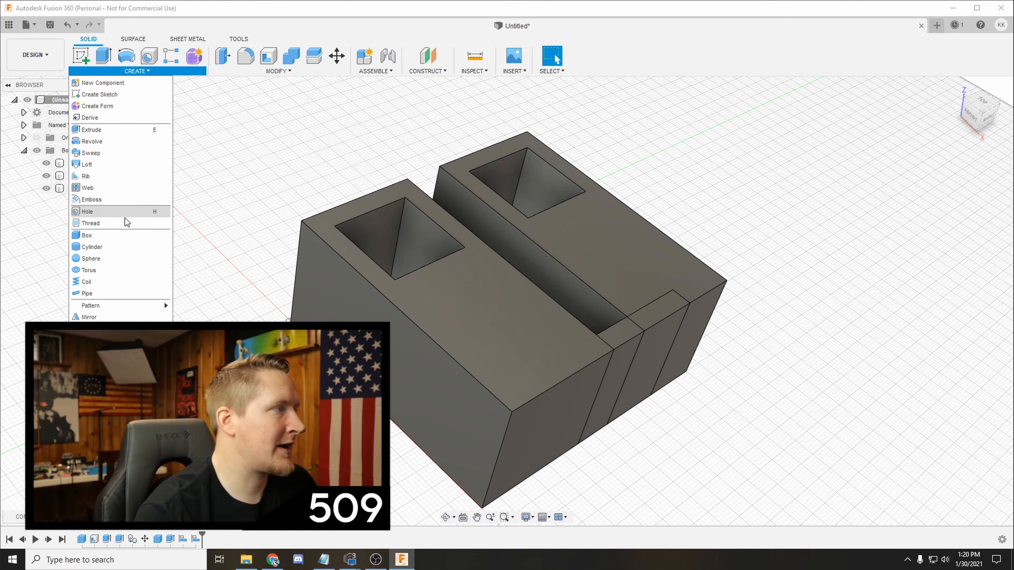
pyautogui.click(90, 235)
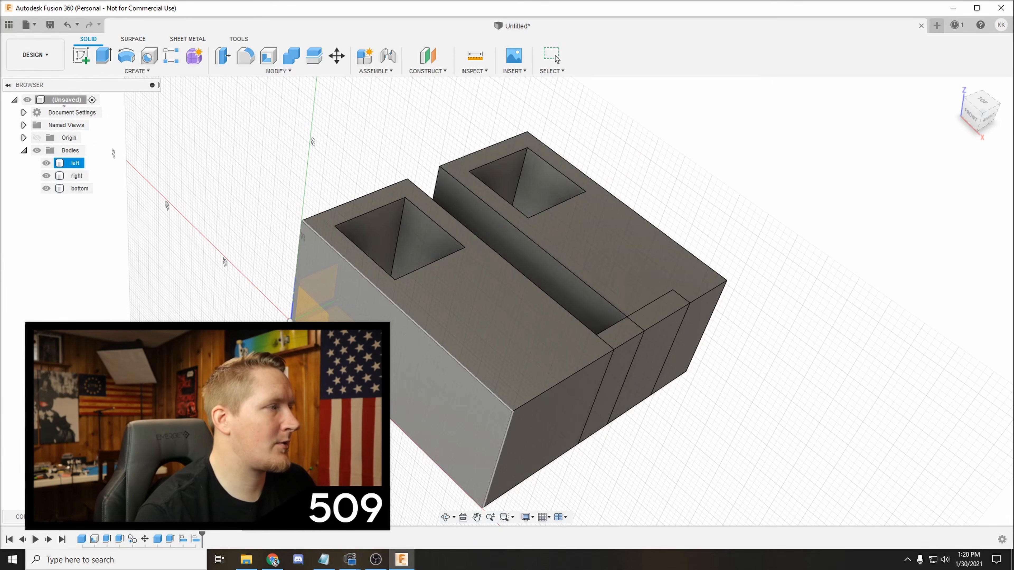
pyautogui.click(428, 383)
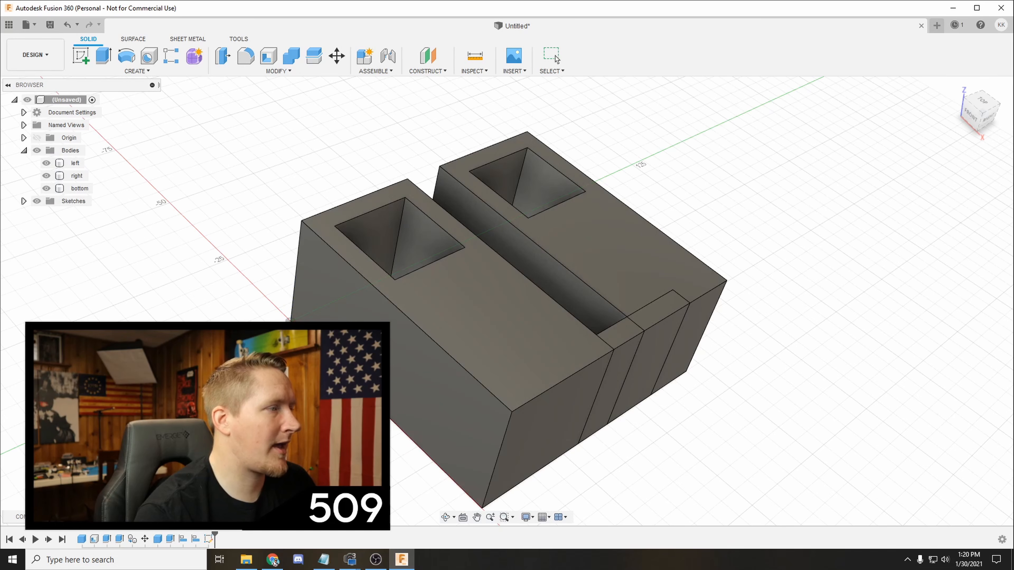
pyautogui.moveTo(535, 360); pyautogui.dragTo(526, 231, button='middle')
pyautogui.scroll(2, 120, 453)
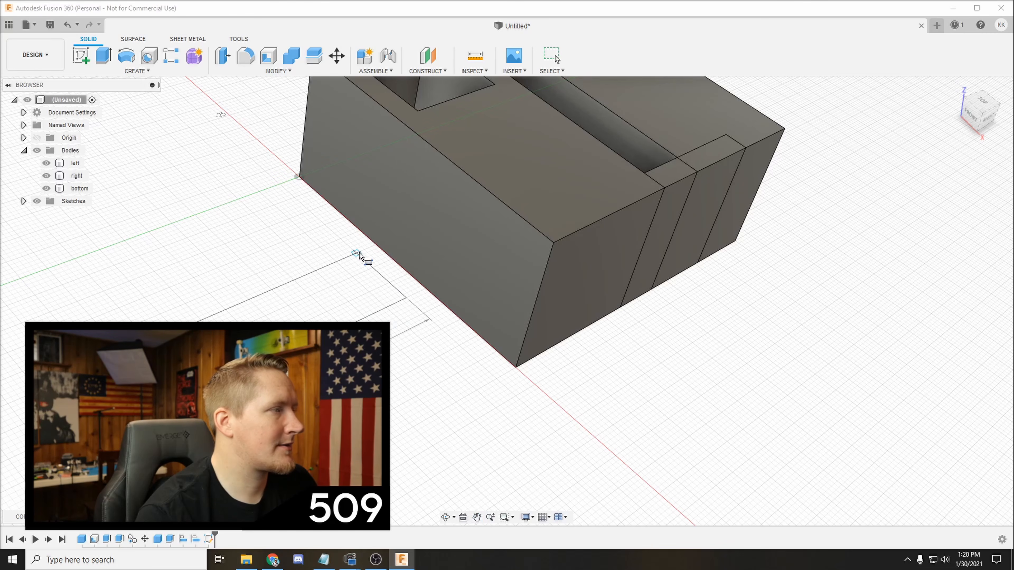
pyautogui.click(360, 254)
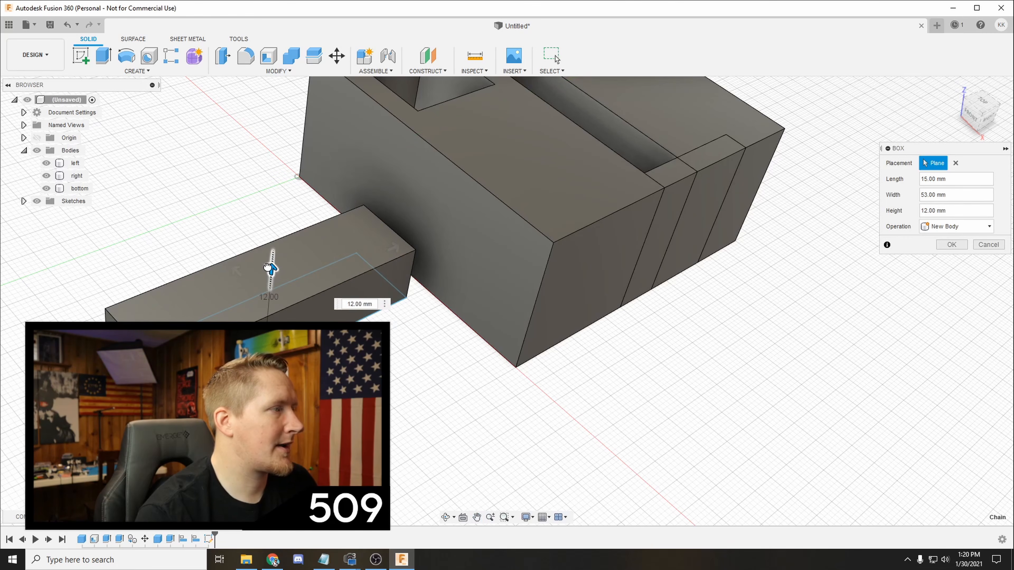
pyautogui.moveTo(271, 267); pyautogui.dragTo(256, 215)
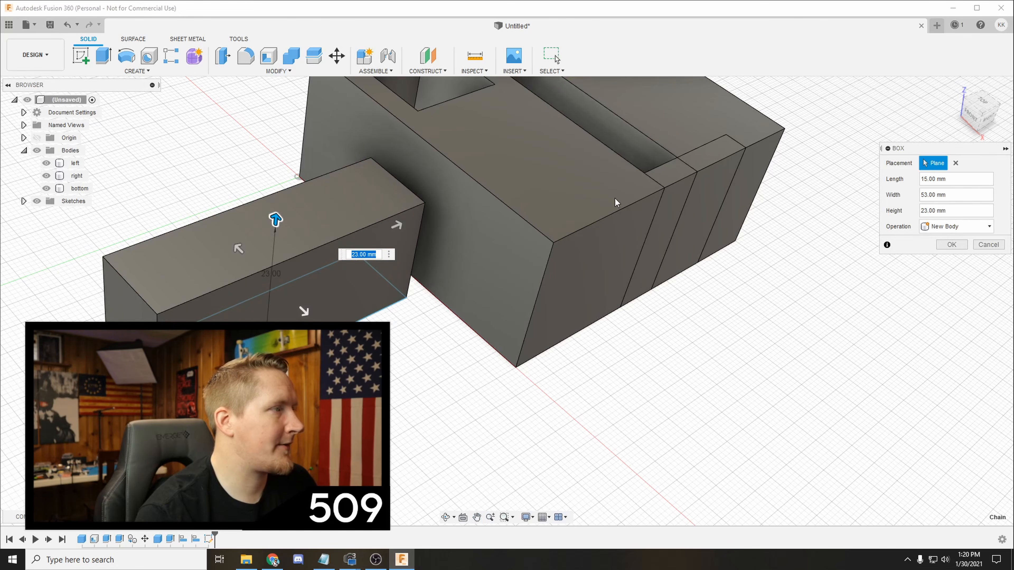
pyautogui.click(942, 244)
pyautogui.keyDown('shift'); pyautogui.moveTo(613, 239); pyautogui.dragTo(586, 233); pyautogui.keyUp('shift')
pyautogui.click(77, 202)
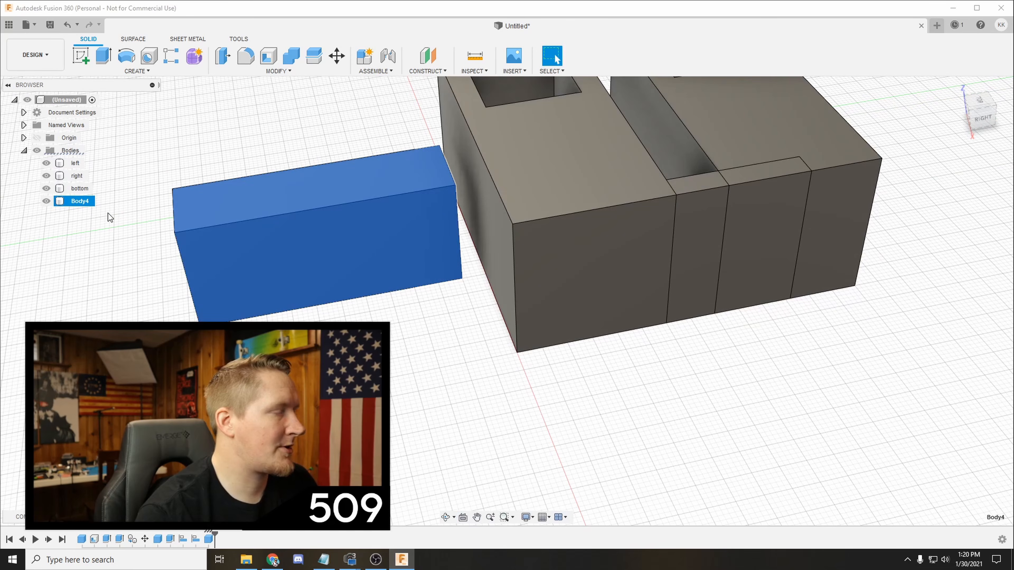
pyautogui.press('m')
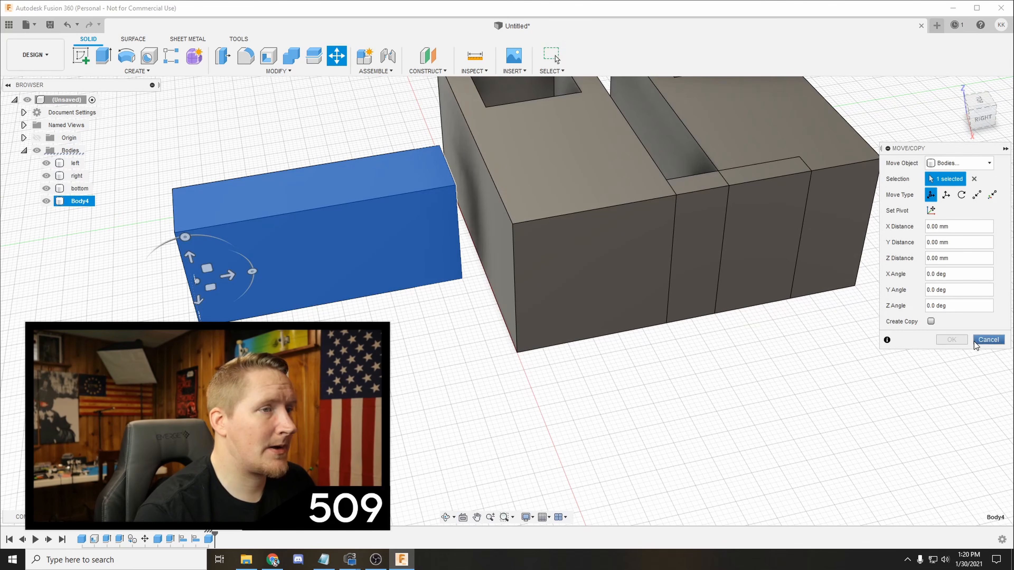
pyautogui.click(976, 339)
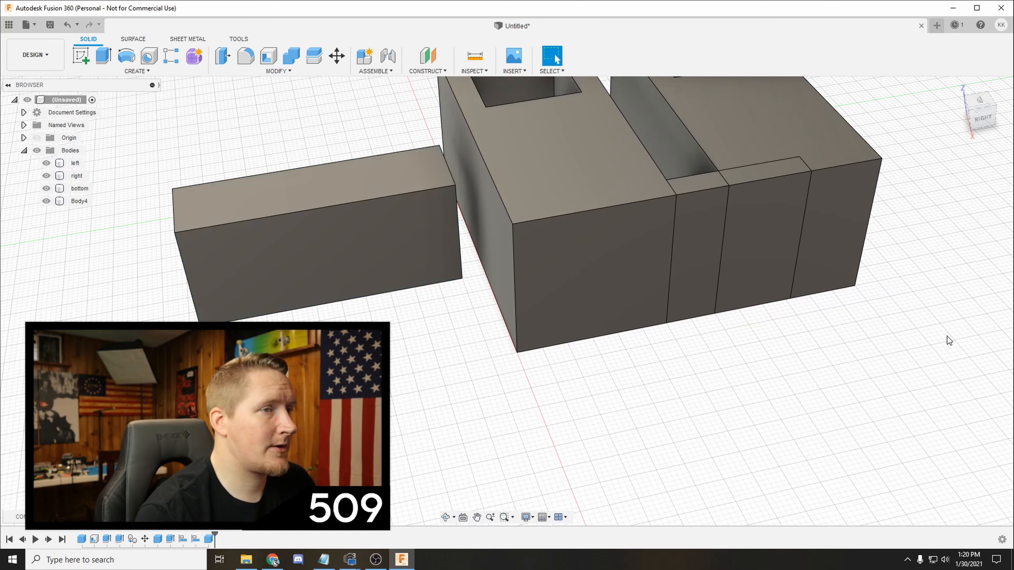
pyautogui.click(70, 202)
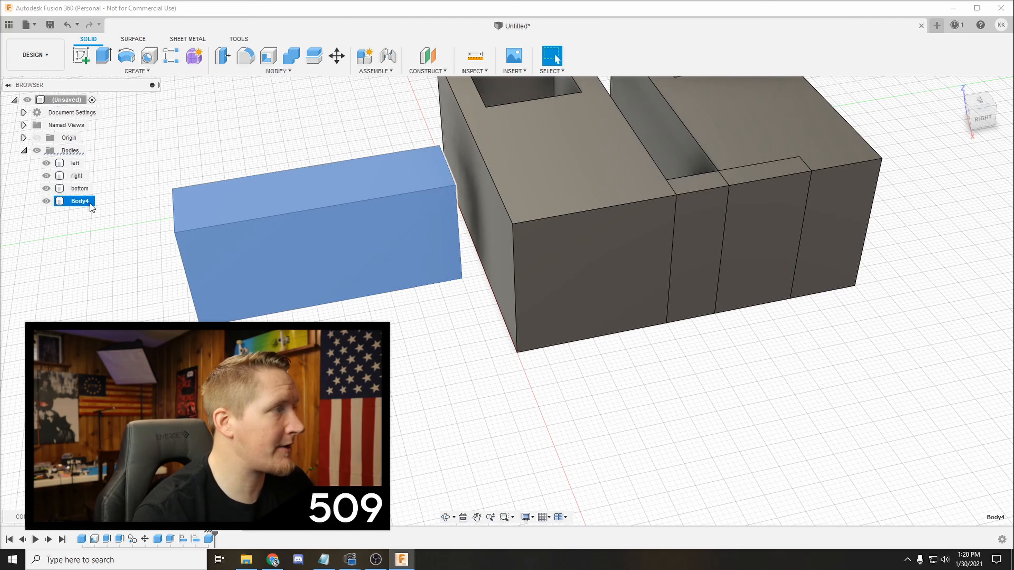
pyautogui.press('m')
pyautogui.moveTo(198, 280); pyautogui.dragTo(186, 309)
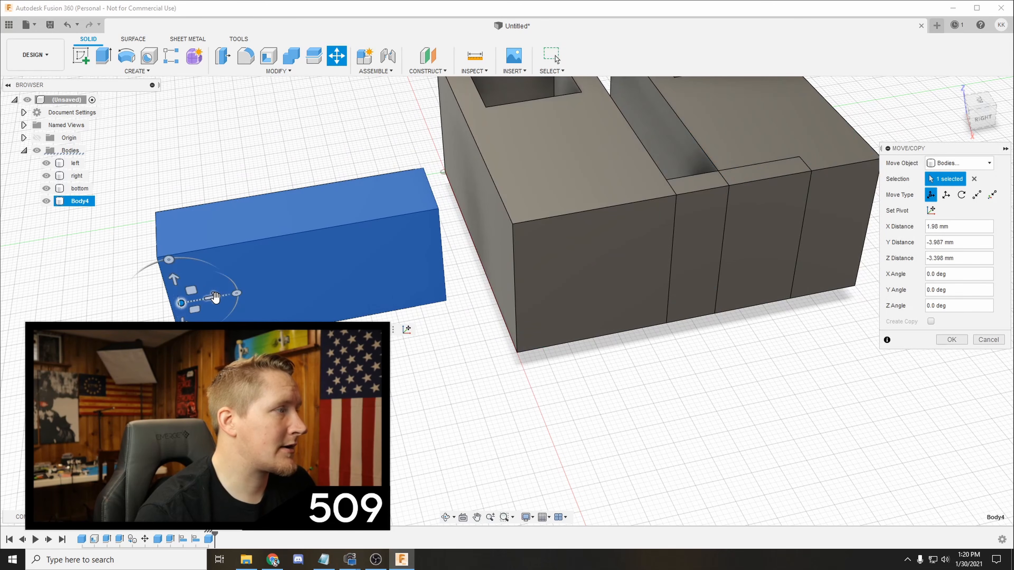
pyautogui.keyDown('shift'); pyautogui.moveTo(226, 304); pyautogui.dragTo(417, 307, button='middle'); pyautogui.keyUp('shift')
pyautogui.moveTo(234, 319); pyautogui.dragTo(464, 340)
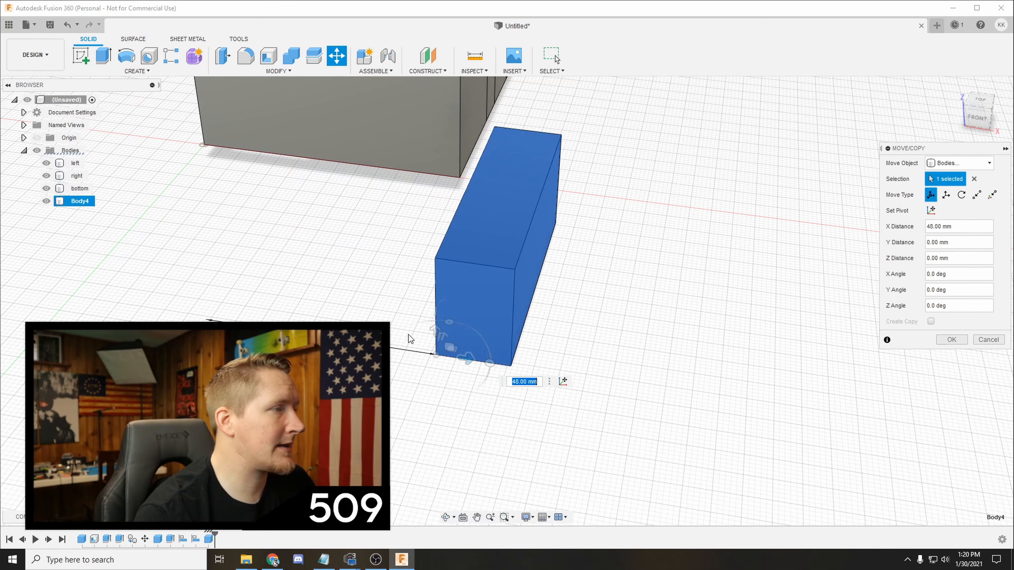
pyautogui.keyDown('shift'); pyautogui.moveTo(303, 337); pyautogui.dragTo(436, 332, button='middle'); pyautogui.keyUp('shift')
pyautogui.moveTo(438, 336); pyautogui.dragTo(348, 366)
pyautogui.click(982, 337)
# - Rotate the new box beside the left block by -45 degrees about the Y axis
pyautogui.keyDown('shift'); pyautogui.moveTo(816, 293); pyautogui.dragTo(583, 293, button='middle'); pyautogui.keyUp('shift')
pyautogui.moveTo(719, 347); pyautogui.dragTo(450, 246, button='middle')
pyautogui.scroll(3, 518, 230)
pyautogui.scroll(-5, 518, 232)
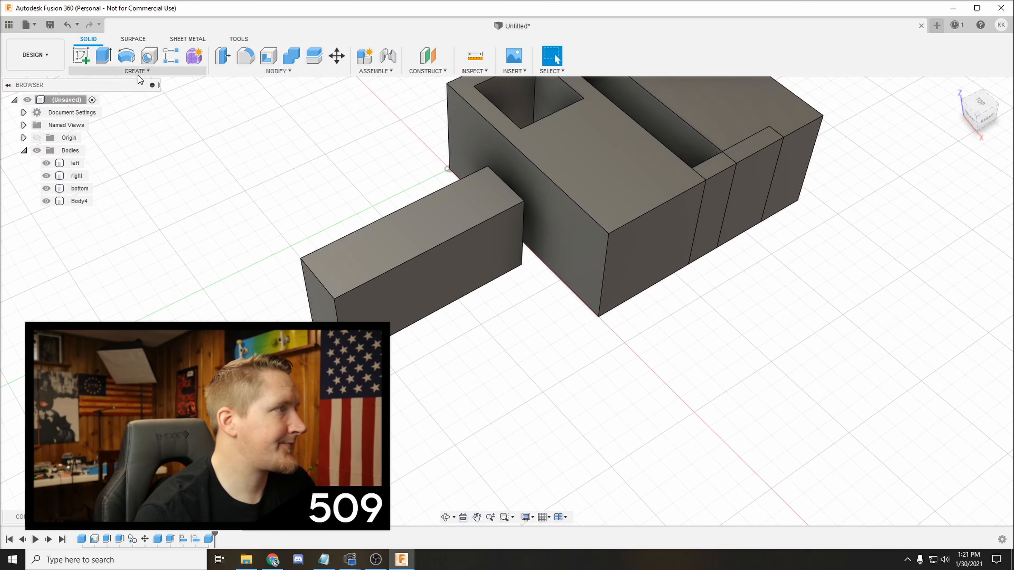
pyautogui.click(85, 202)
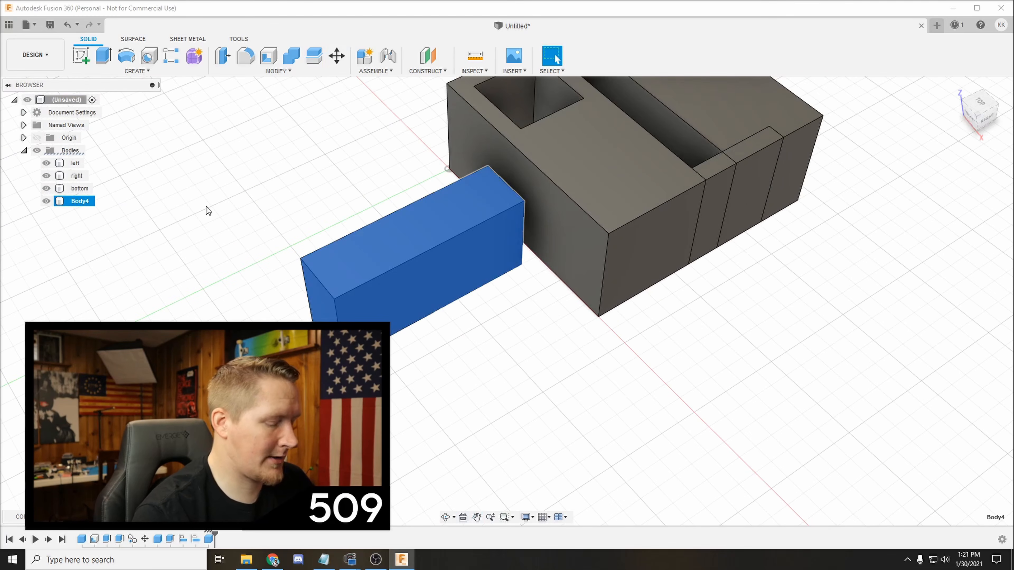
pyautogui.press('m')
pyautogui.keyDown('shift'); pyautogui.moveTo(402, 295); pyautogui.dragTo(412, 322, button='middle'); pyautogui.keyUp('shift')
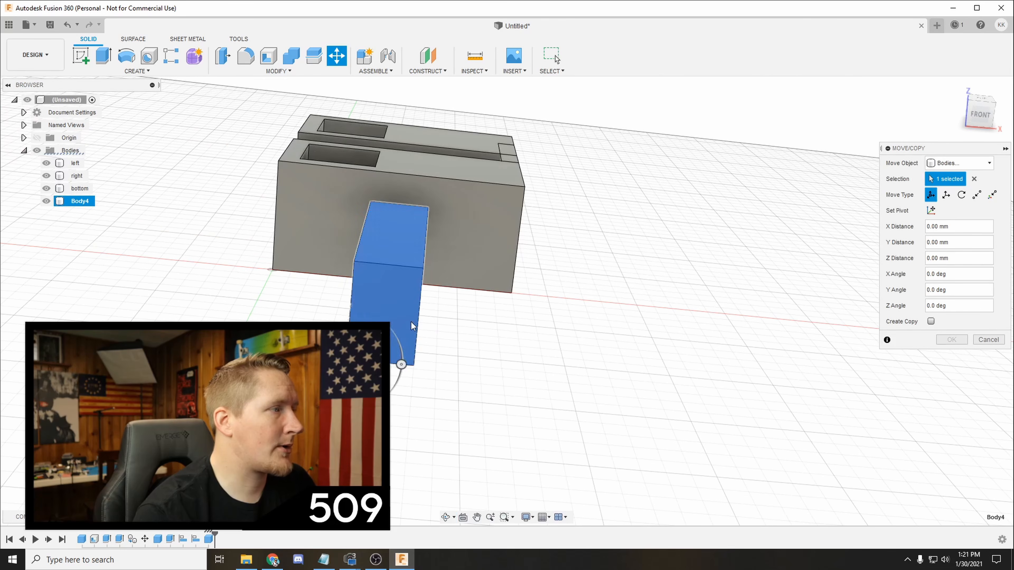
pyautogui.moveTo(402, 364); pyautogui.dragTo(392, 329)
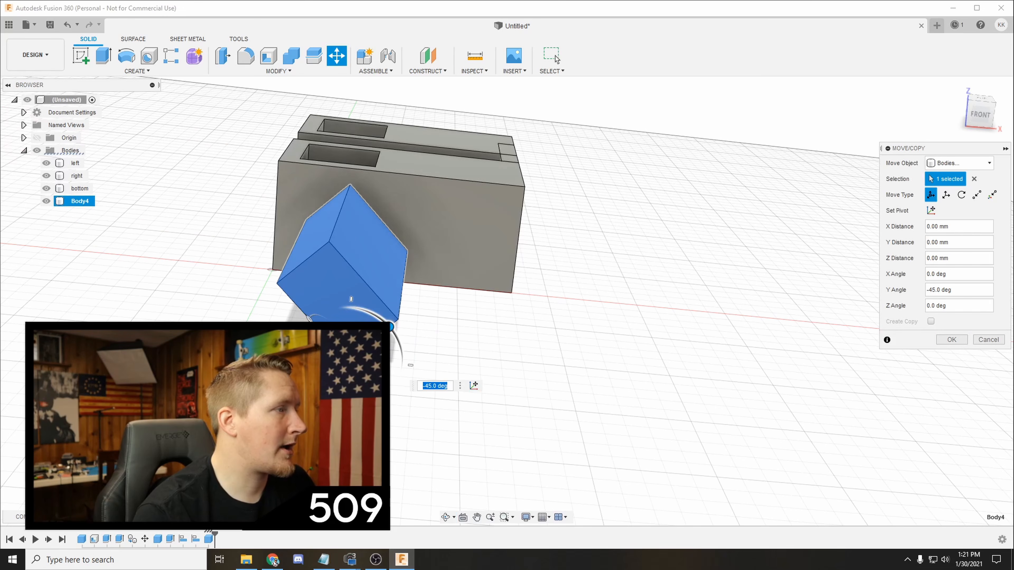
pyautogui.click(944, 343)
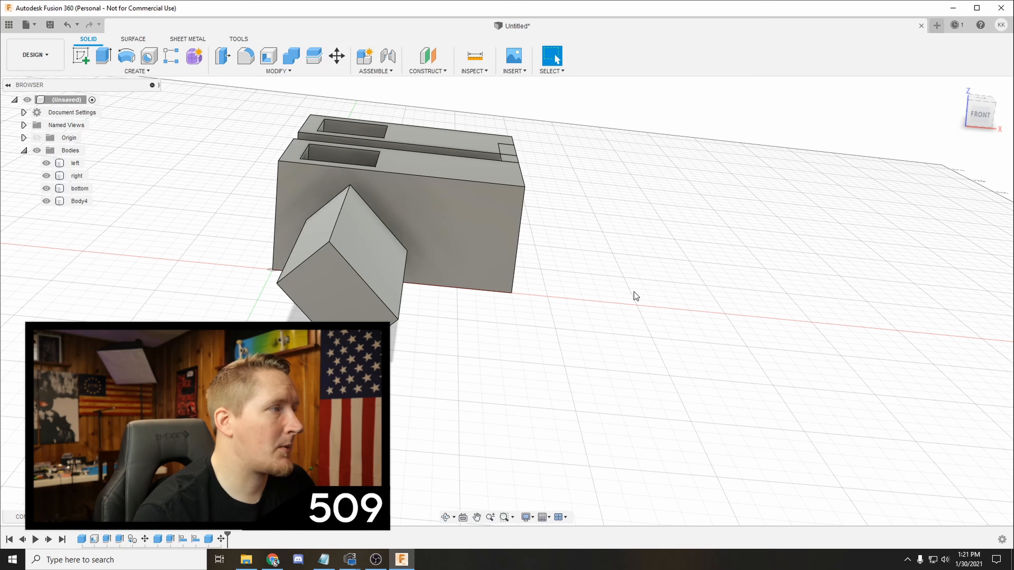
# - Move the rotated box 15 mm up along Z and 35 mm along X
pyautogui.click(81, 202)
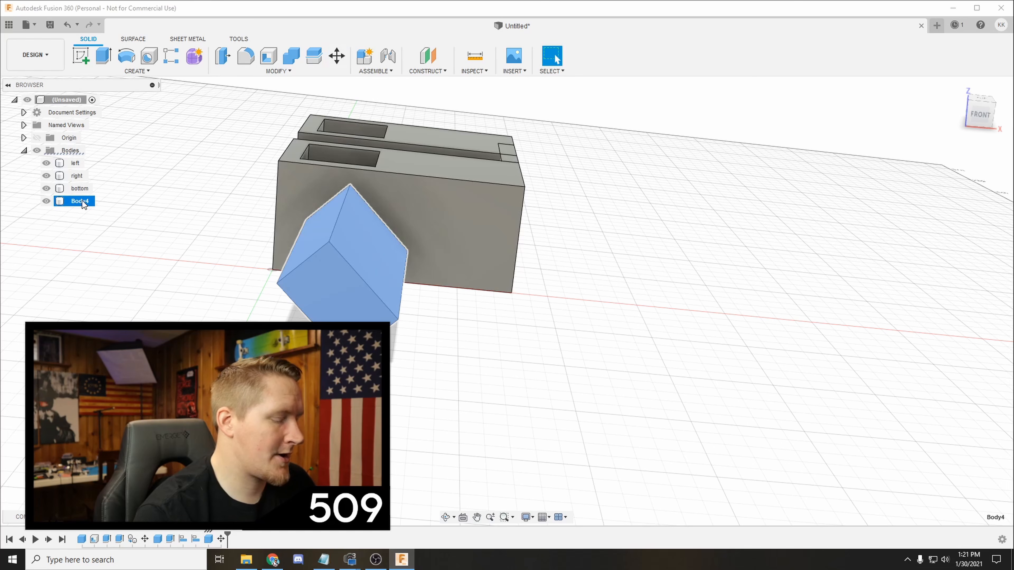
pyautogui.press('m')
pyautogui.moveTo(273, 320); pyautogui.dragTo(287, 251)
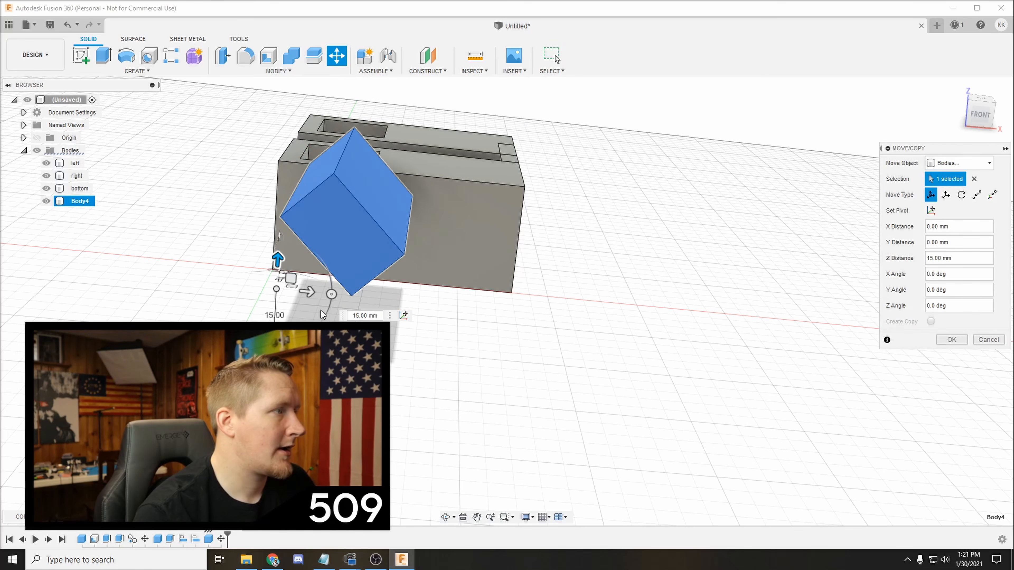
pyautogui.moveTo(307, 294); pyautogui.dragTo(463, 300)
pyautogui.keyDown('shift'); pyautogui.moveTo(605, 281); pyautogui.dragTo(767, 264, button='middle'); pyautogui.keyUp('shift')
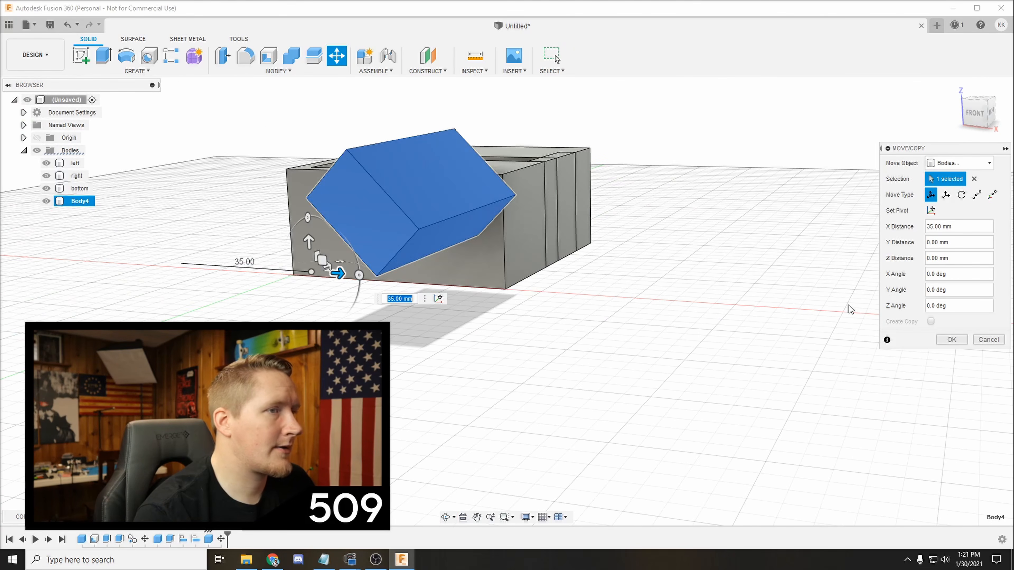
pyautogui.click(952, 339)
# - Extrude the rotated box's end face nearest the blocks 110 mm across them, using the Join operation
pyautogui.keyDown('shift'); pyautogui.moveTo(555, 241); pyautogui.dragTo(362, 172, button='middle'); pyautogui.keyUp('shift')
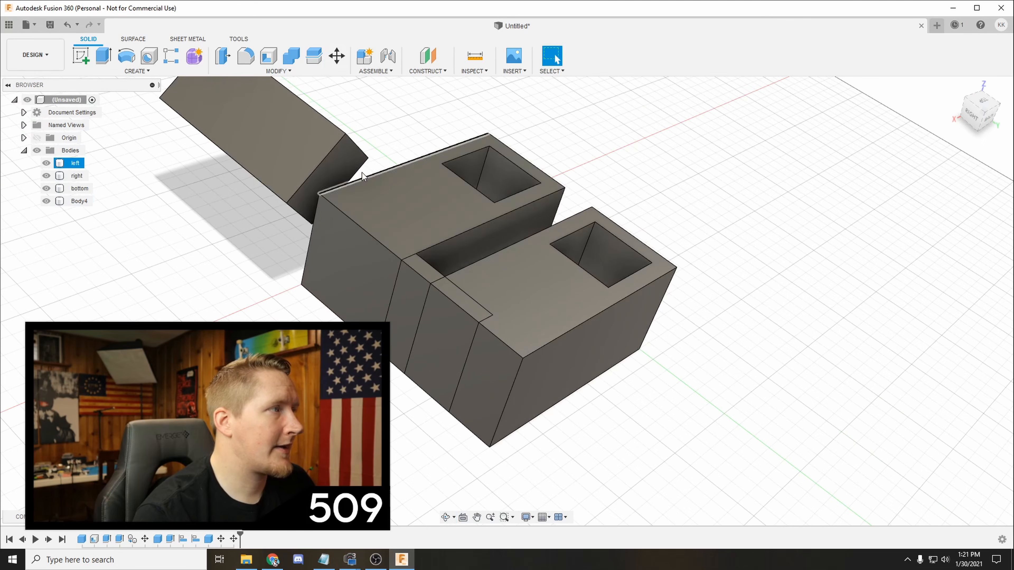
pyautogui.click(336, 178)
pyautogui.press('e')
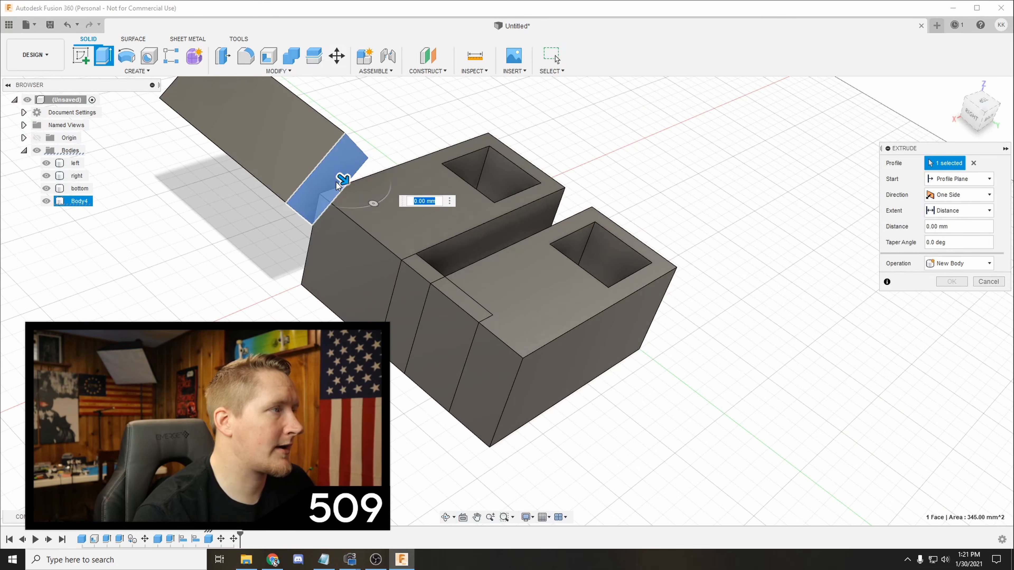
pyautogui.moveTo(342, 178); pyautogui.dragTo(706, 399)
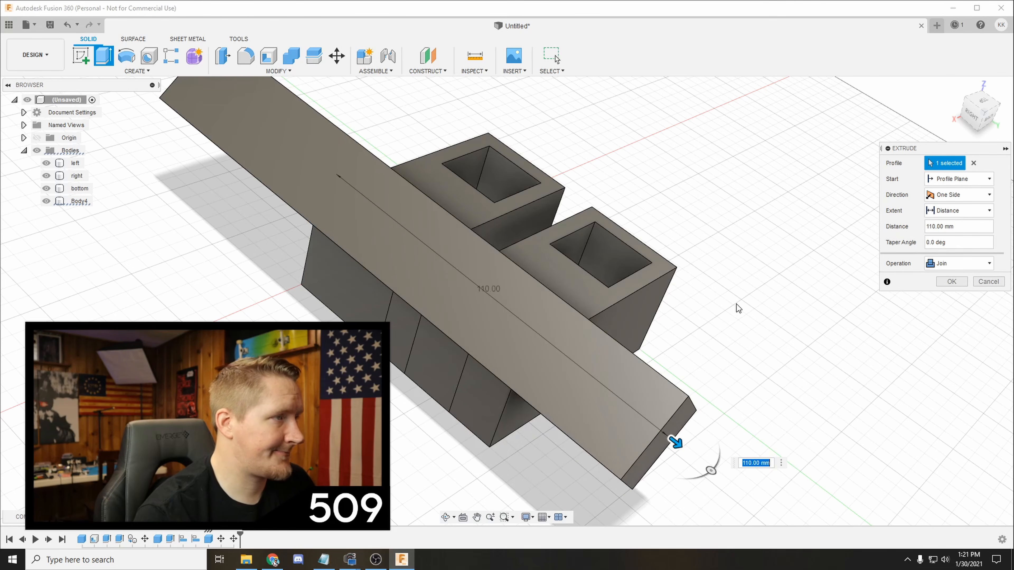
pyautogui.click(960, 264)
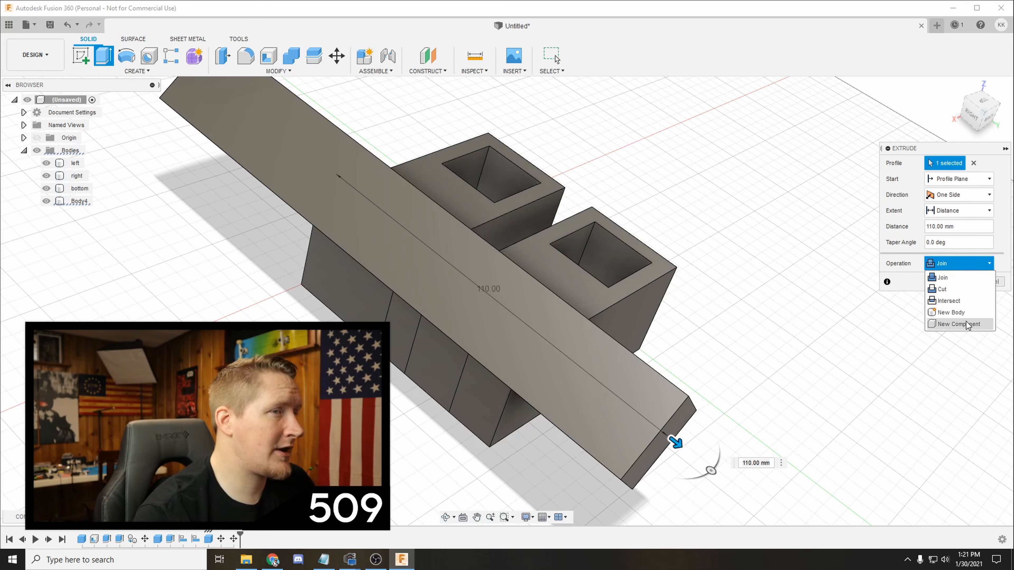
pyautogui.click(966, 275)
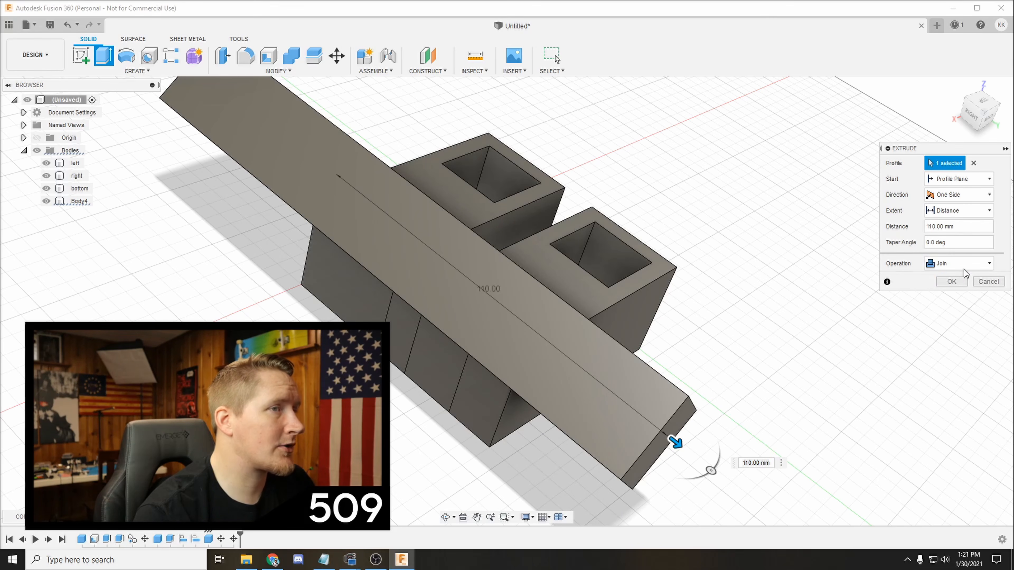
pyautogui.click(952, 282)
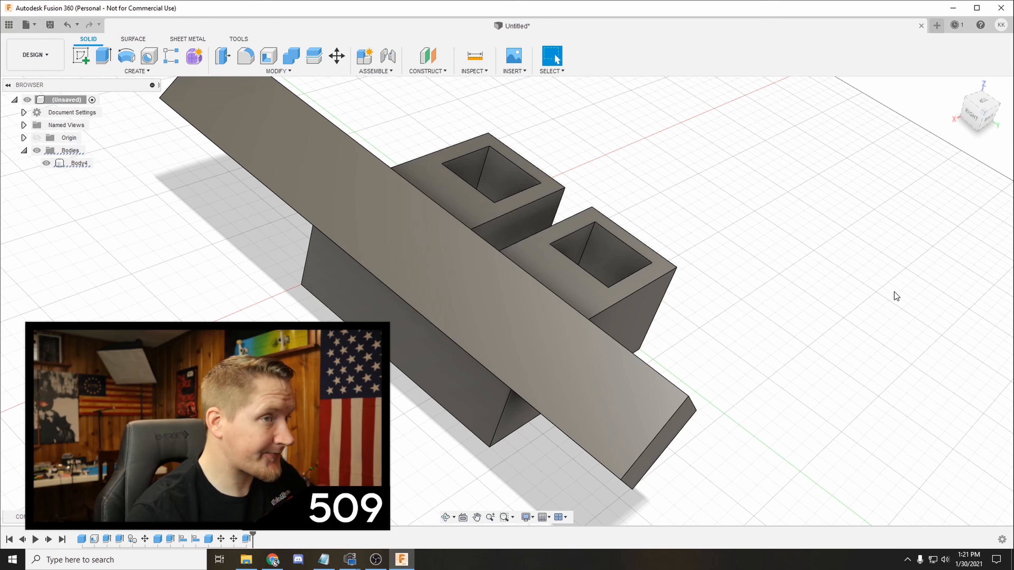
# - Delete an exposed face of the angled bar on the joined body to strip its outer portion
pyautogui.keyDown('shift'); pyautogui.moveTo(581, 267); pyautogui.dragTo(459, 188, button='middle'); pyautogui.keyUp('shift')
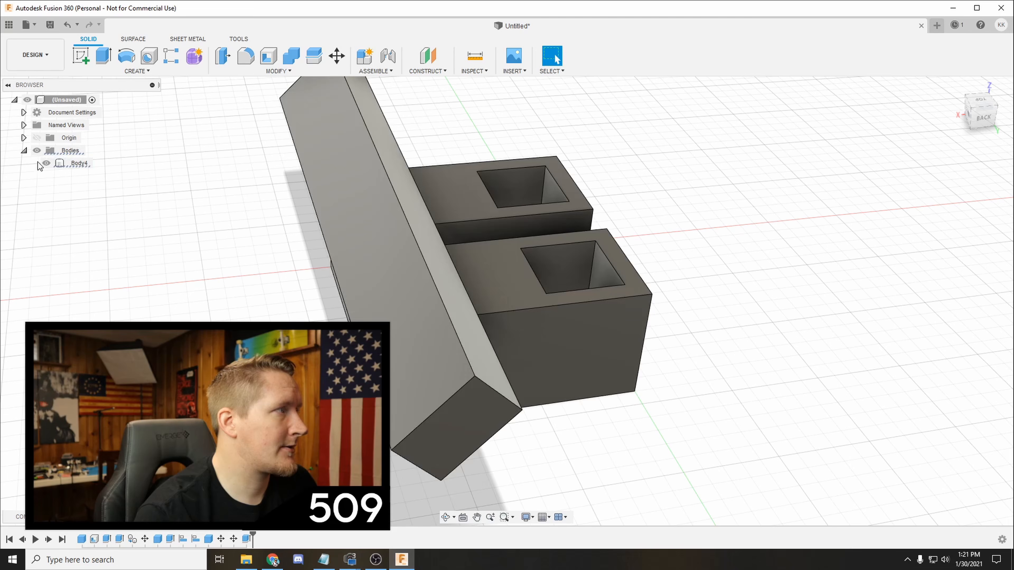
pyautogui.click(67, 164)
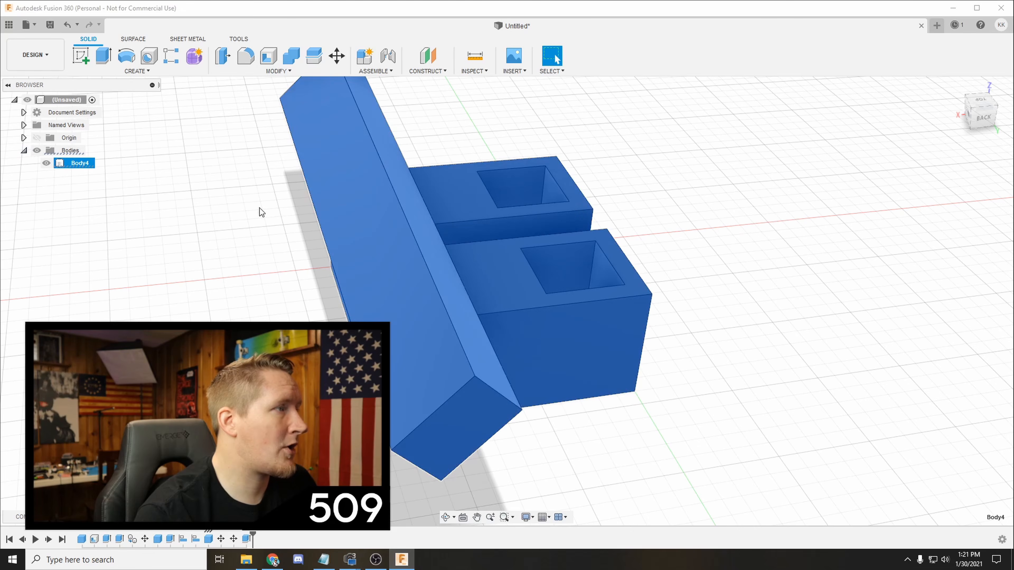
pyautogui.click(111, 200)
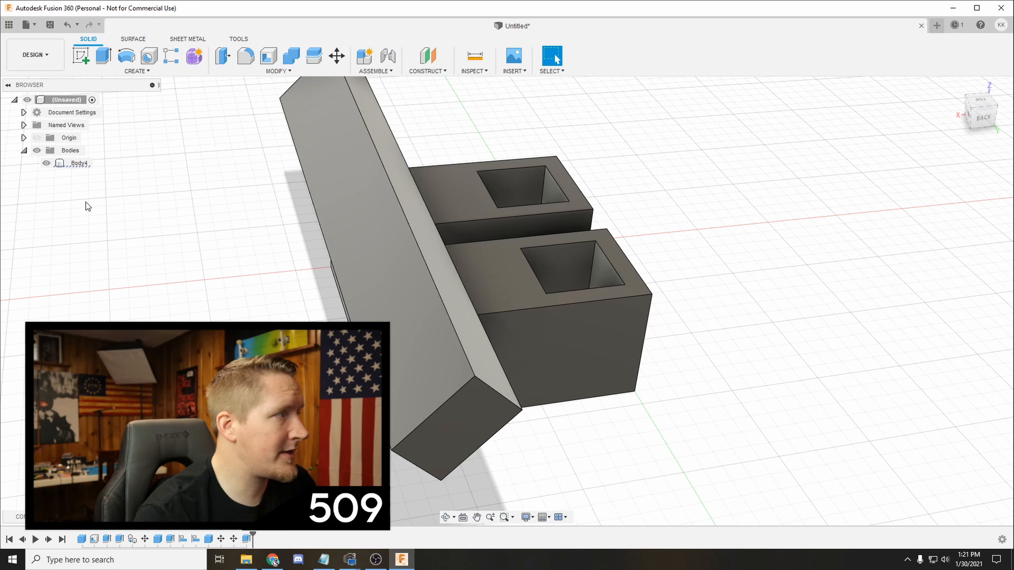
pyautogui.click(79, 164)
pyautogui.moveTo(739, 304); pyautogui.dragTo(694, 338, button='middle')
pyautogui.click(418, 402)
pyautogui.click(201, 275)
pyautogui.press('Delete')
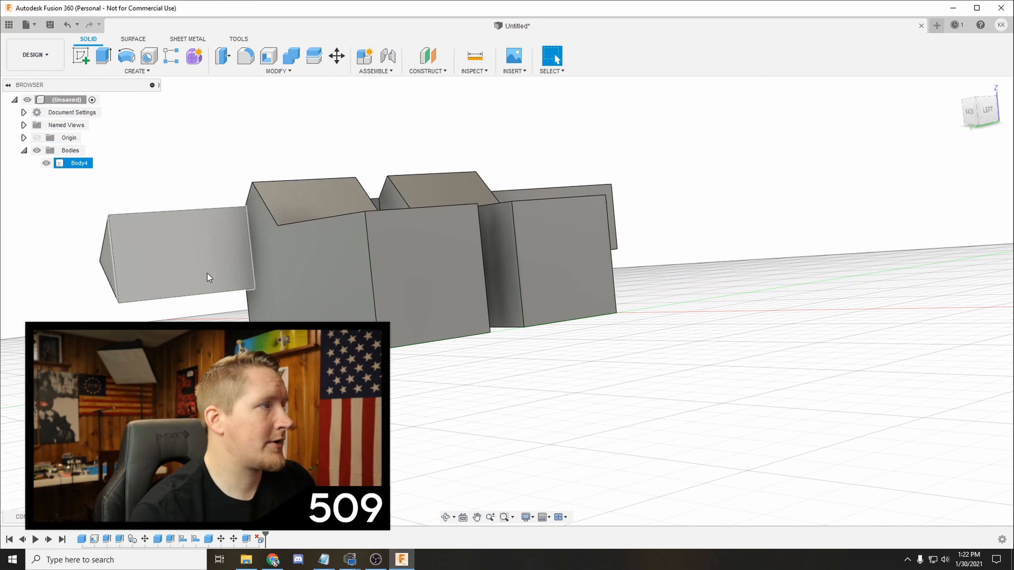
# - Delete the faces of the leftover bar stubs protruding at both ends of the blocks
pyautogui.keyDown('shift'); pyautogui.moveTo(254, 231); pyautogui.dragTo(267, 257, button='middle'); pyautogui.keyUp('shift')
pyautogui.click(235, 229)
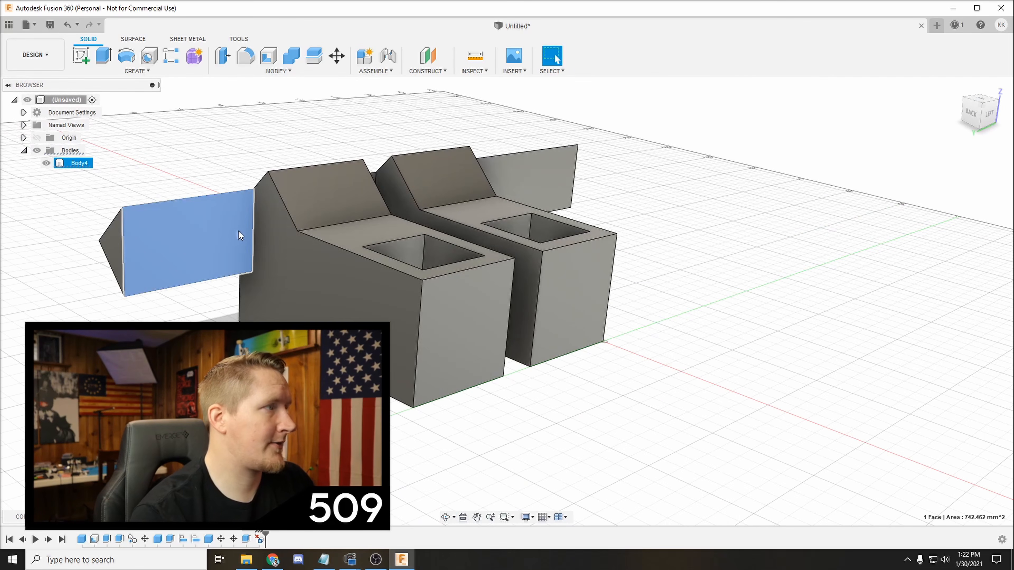
pyautogui.press('Delete')
pyautogui.keyDown('shift'); pyautogui.moveTo(537, 215); pyautogui.dragTo(454, 277, button='middle'); pyautogui.keyUp('shift')
pyautogui.click(571, 210)
pyautogui.press('Delete')
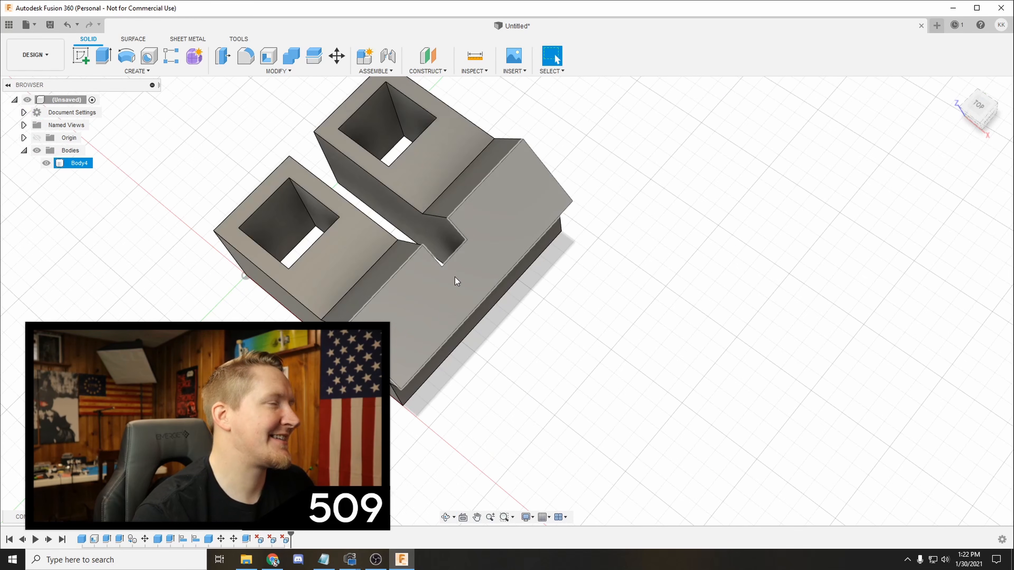
pyautogui.click(441, 312)
pyautogui.press('e')
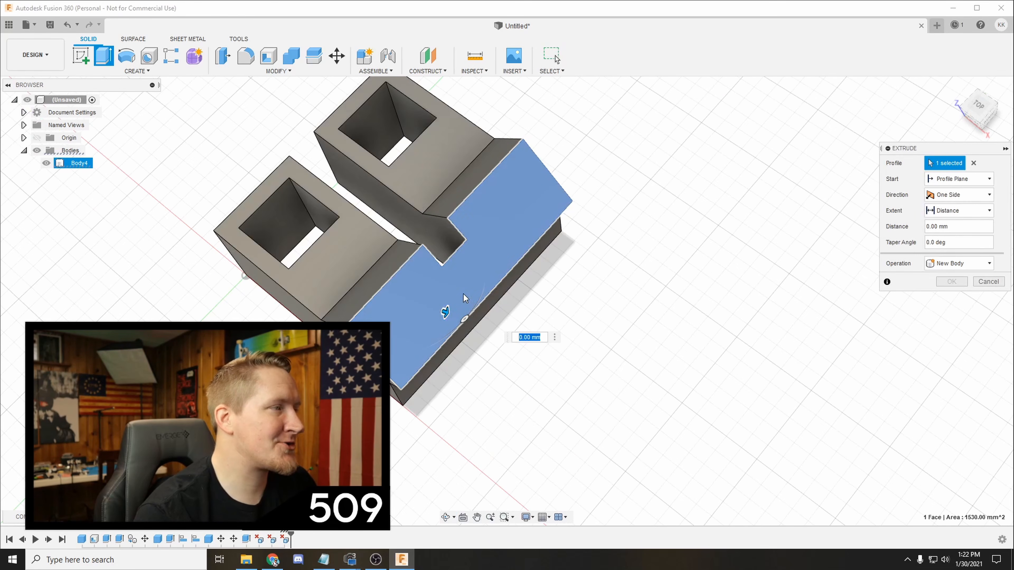
pyautogui.click(979, 283)
# - Extrude the large sloped face of the joined body by -80 mm as a cut through the blocks
pyautogui.keyDown('shift'); pyautogui.moveTo(759, 281); pyautogui.dragTo(752, 261, button='middle'); pyautogui.keyUp('shift')
pyautogui.click(479, 268)
pyautogui.press('e')
pyautogui.moveTo(485, 263); pyautogui.dragTo(273, 329)
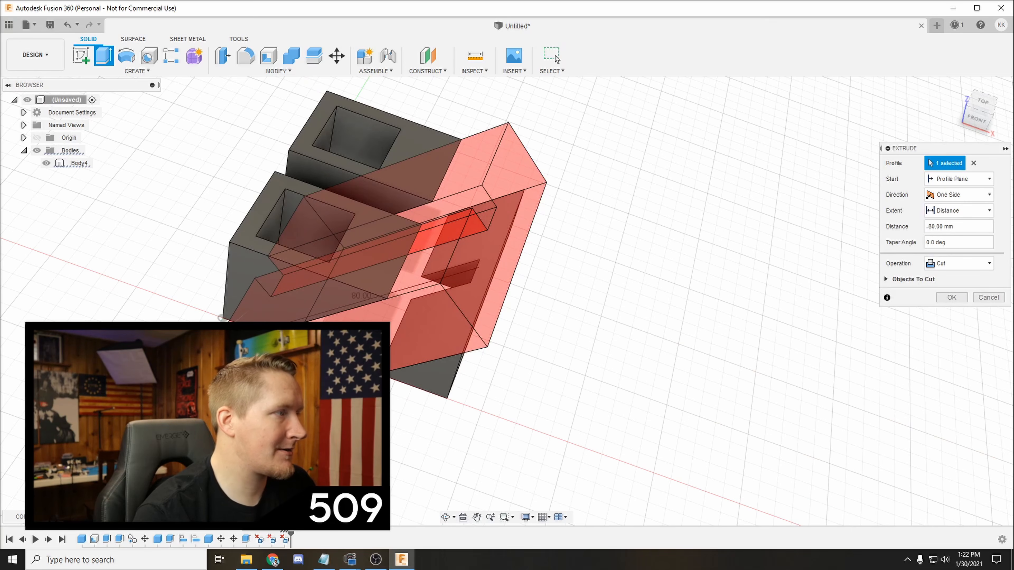
pyautogui.click(952, 297)
pyautogui.keyDown('shift'); pyautogui.moveTo(862, 287); pyautogui.dragTo(611, 242, button='middle'); pyautogui.keyUp('shift')
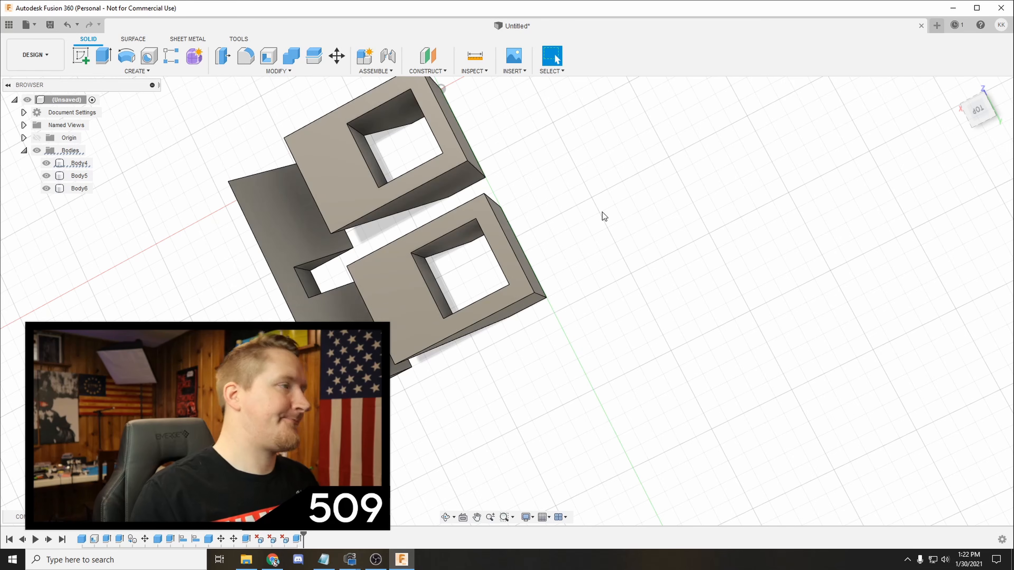
pyautogui.keyDown('shift'); pyautogui.moveTo(584, 188); pyautogui.dragTo(726, 159, button='middle'); pyautogui.keyUp('shift')
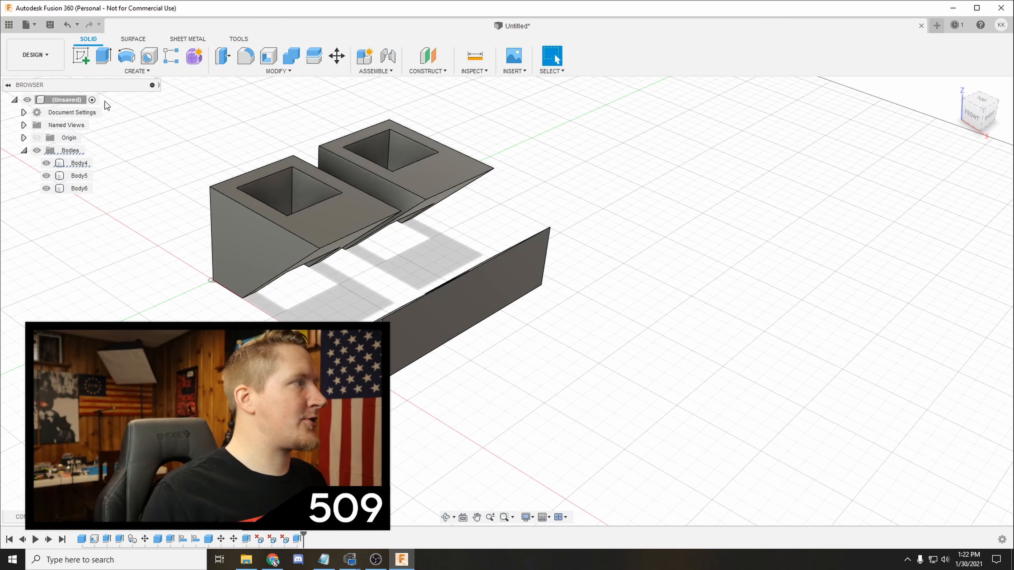
# - Open the Hero 8 Mount design from the QAV-S Gopro project
pyautogui.click(30, 26)
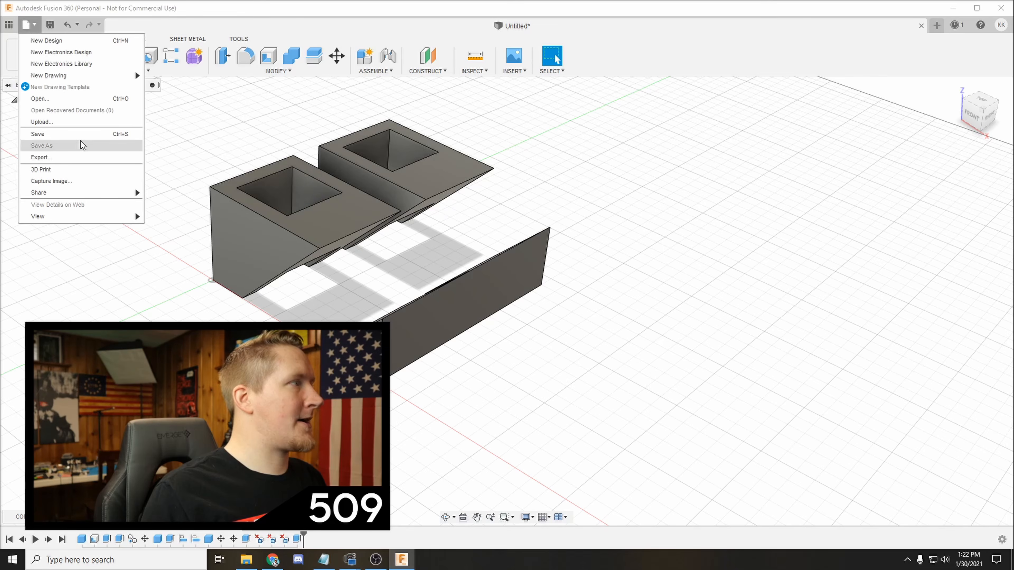
pyautogui.click(103, 99)
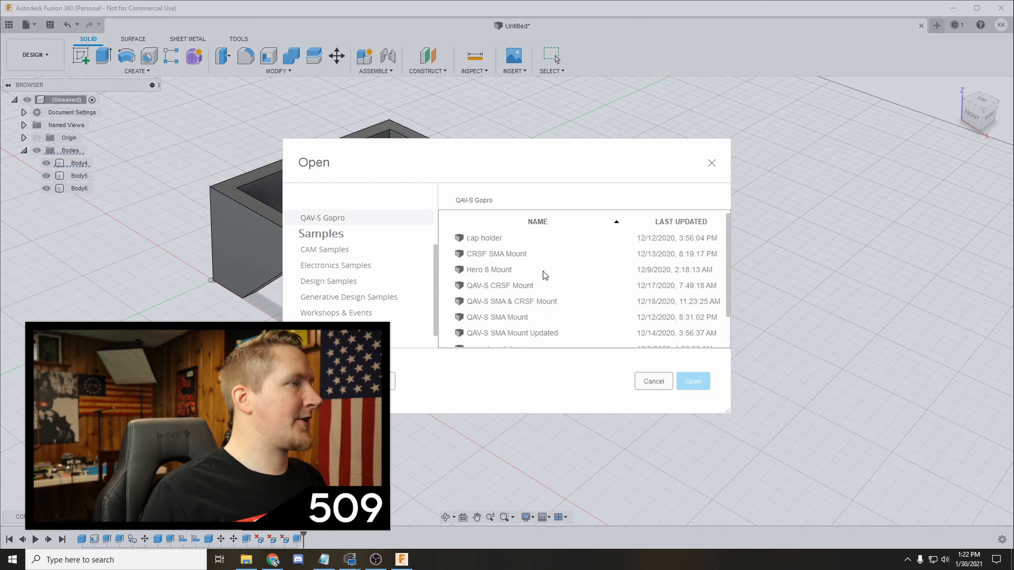
pyautogui.click(484, 266)
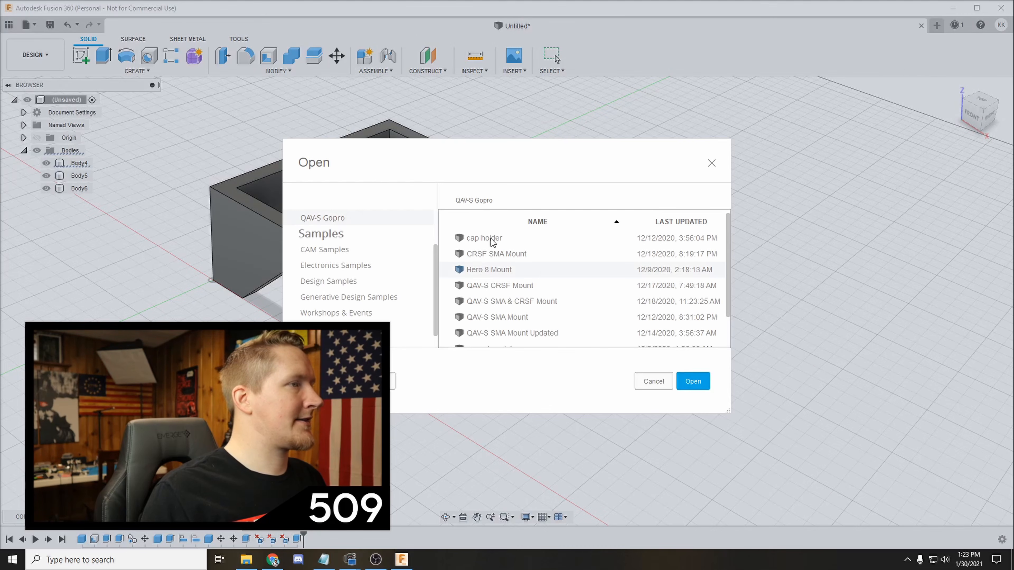
pyautogui.click(698, 382)
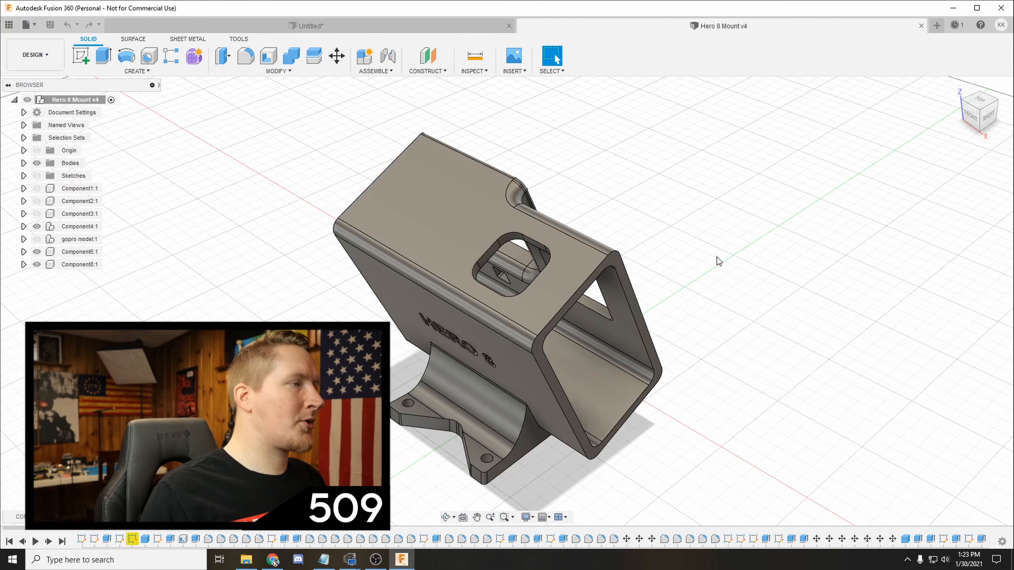
pyautogui.keyDown('shift'); pyautogui.moveTo(750, 272); pyautogui.dragTo(548, 323, button='middle'); pyautogui.keyUp('shift')
pyautogui.keyDown('shift'); pyautogui.moveTo(440, 252); pyautogui.dragTo(444, 270, button='middle'); pyautogui.keyUp('shift')
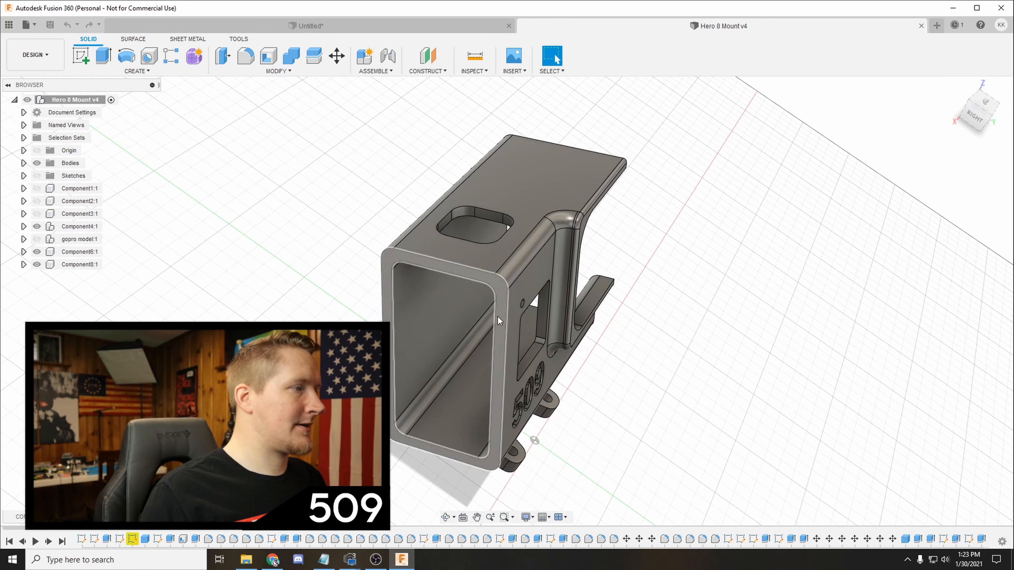
# - Examine the Hero 8 mount from several angles and compare it with the demonstration blocks in the untitled design
pyautogui.keyDown('shift'); pyautogui.moveTo(587, 279); pyautogui.dragTo(442, 252, button='middle'); pyautogui.keyUp('shift')
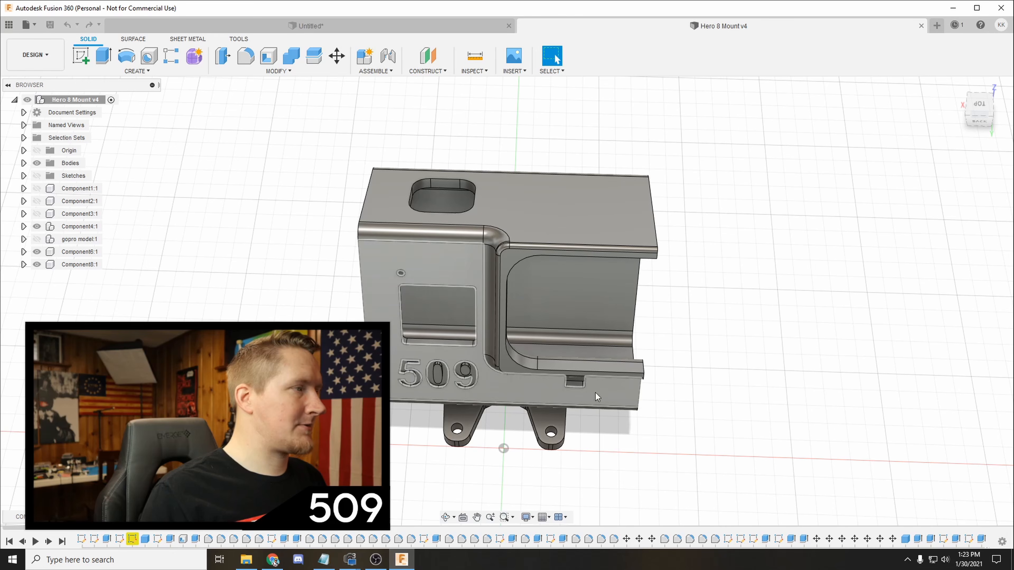
pyautogui.keyDown('shift'); pyautogui.moveTo(763, 304); pyautogui.dragTo(647, 360, button='middle'); pyautogui.keyUp('shift')
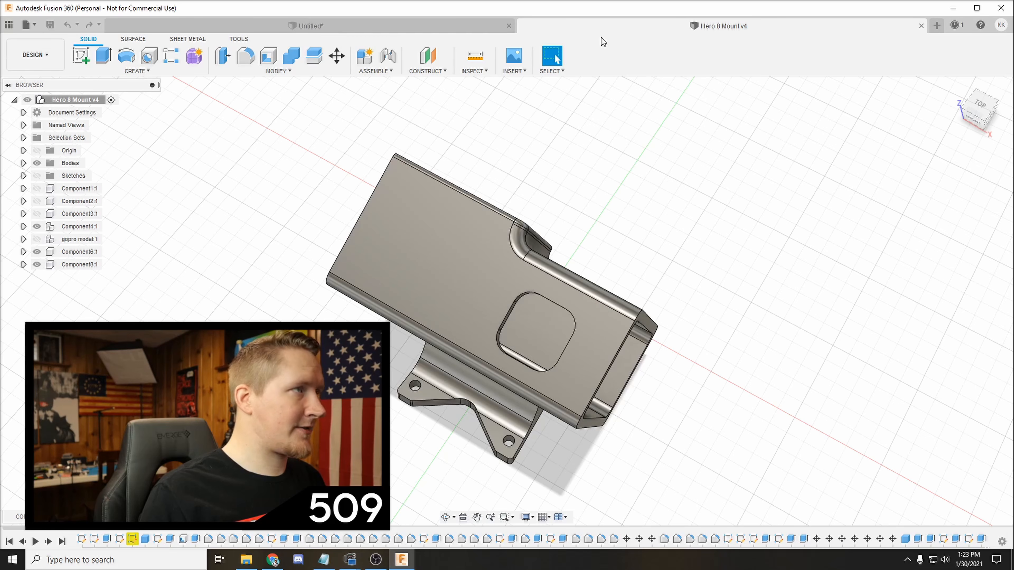
pyautogui.click(367, 26)
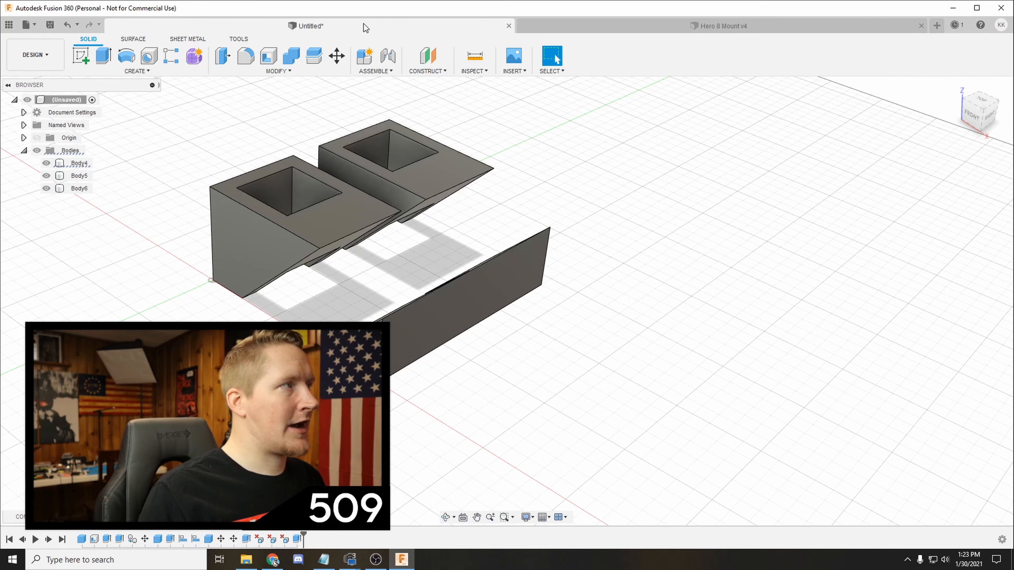
pyautogui.click(740, 25)
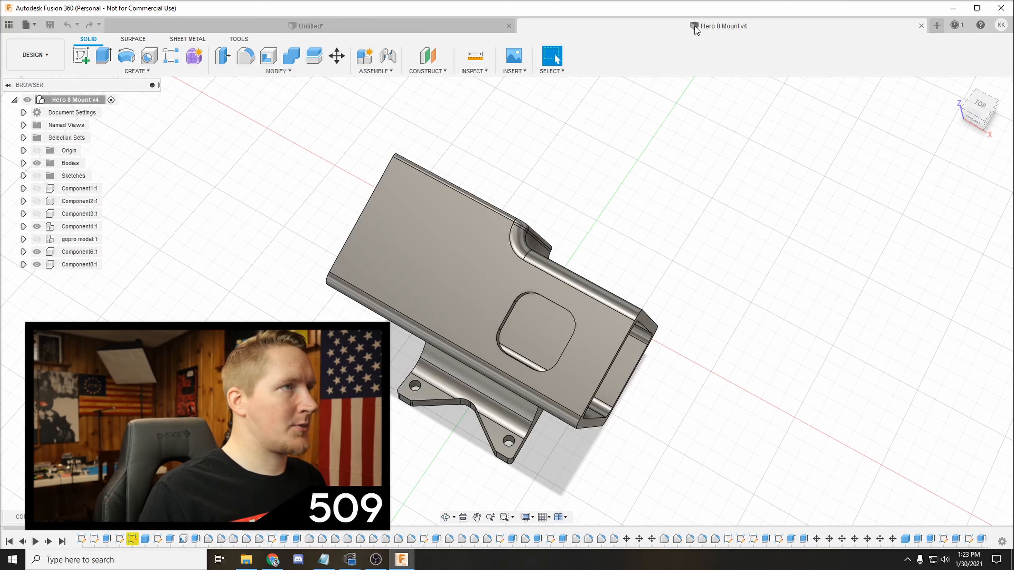
pyautogui.click(431, 24)
pyautogui.click(649, 25)
pyautogui.click(435, 26)
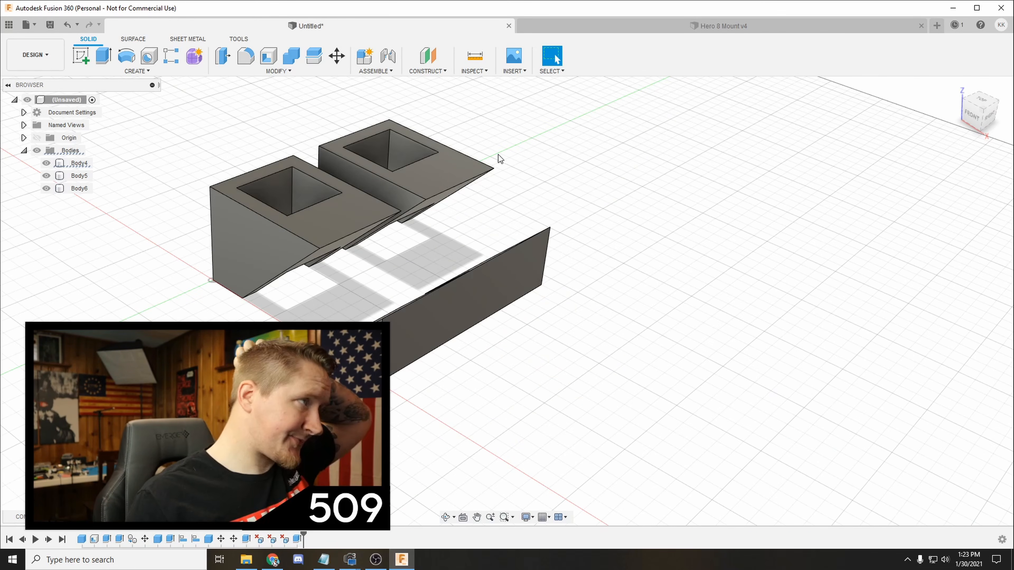
# - Create a new design and start a sketch on the horizontal XY origin plane
pyautogui.click(937, 26)
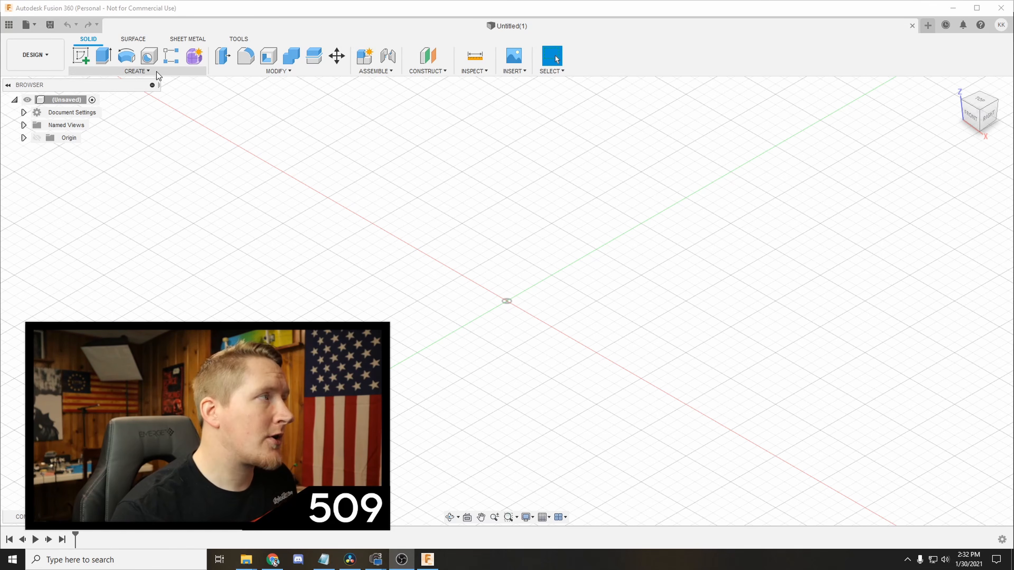
pyautogui.scroll(-2, 535, 309)
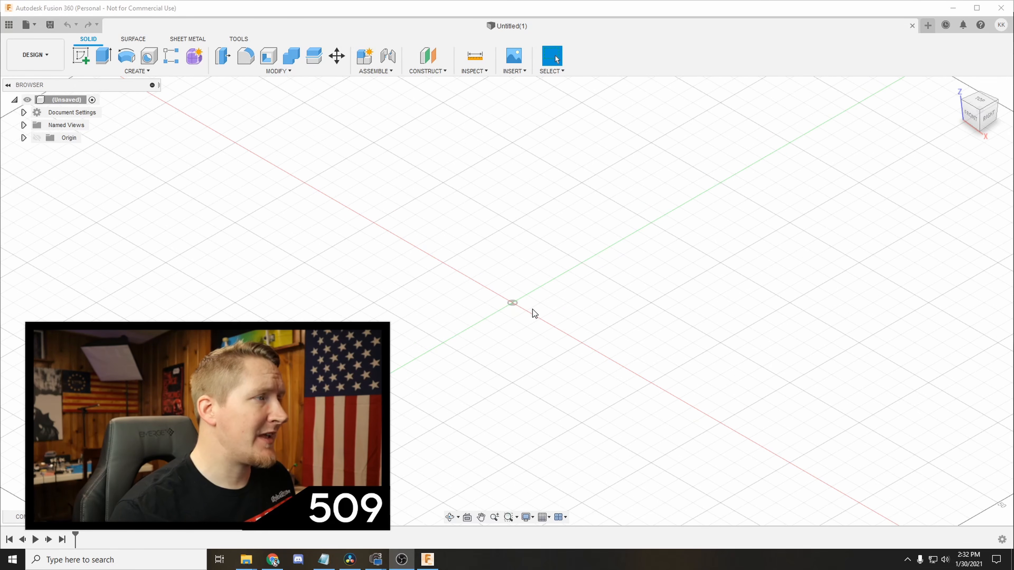
pyautogui.scroll(-1, 444, 256)
pyautogui.scroll(-2, 517, 340)
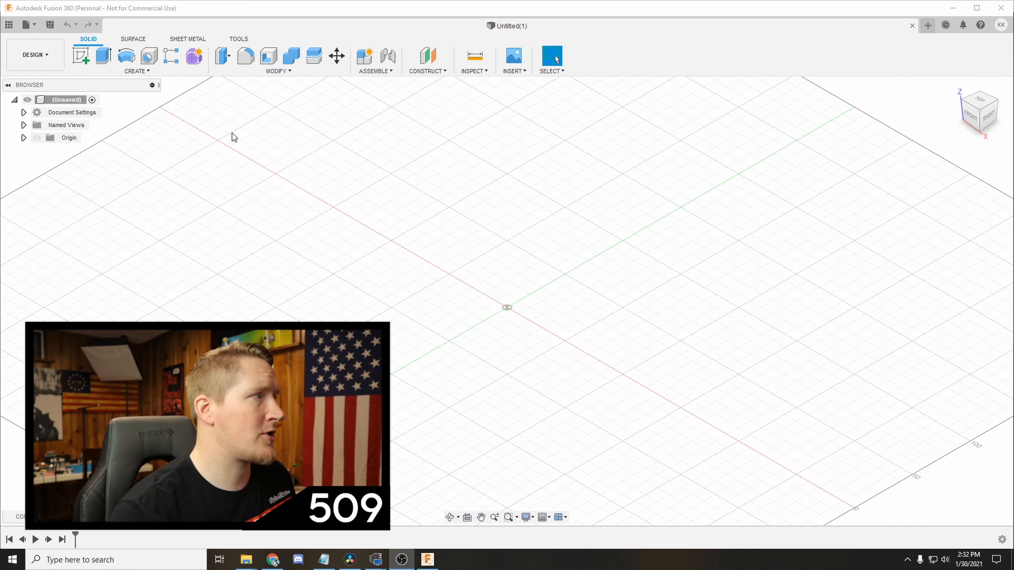
pyautogui.click(142, 73)
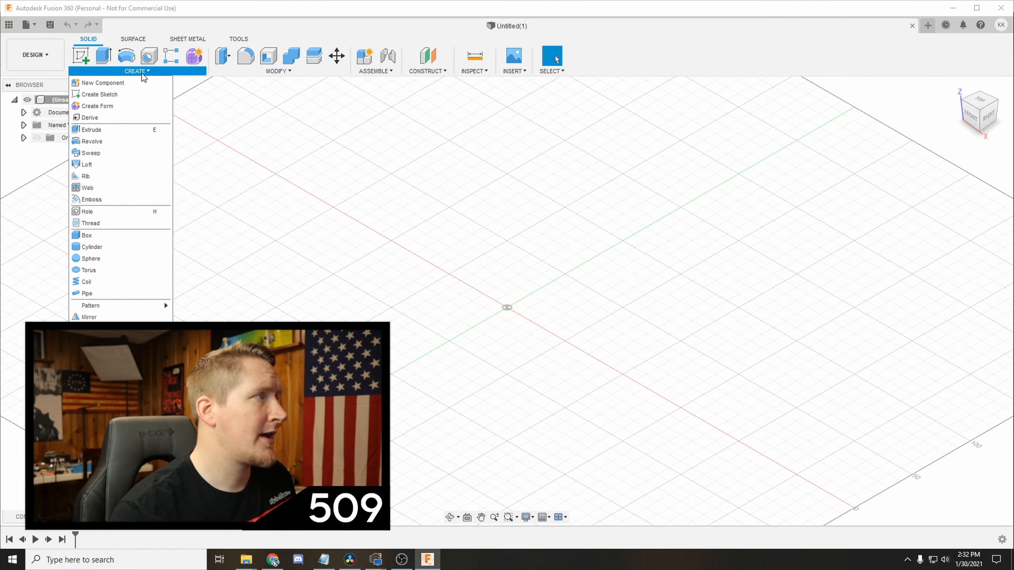
pyautogui.click(133, 97)
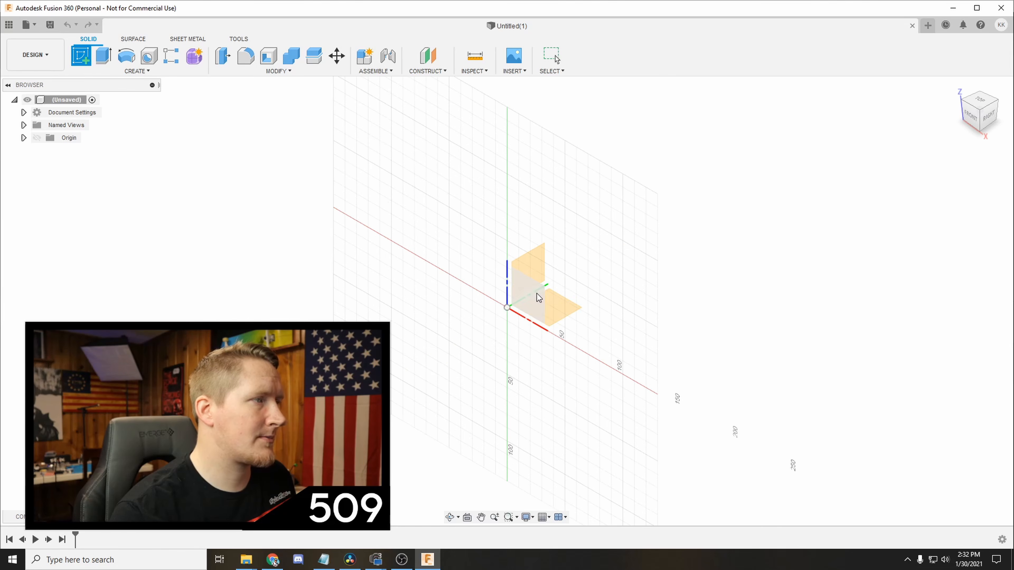
pyautogui.click(564, 301)
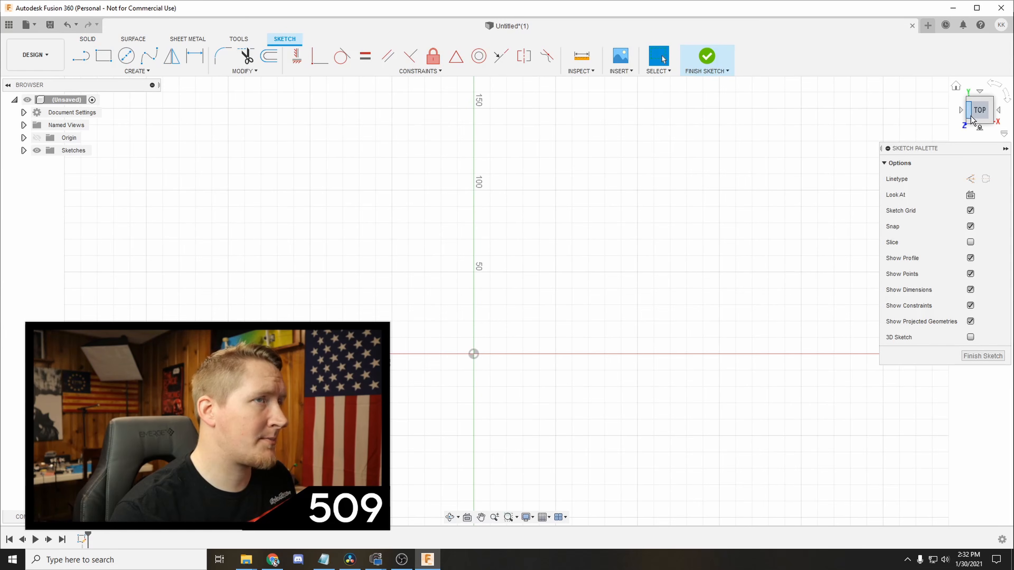
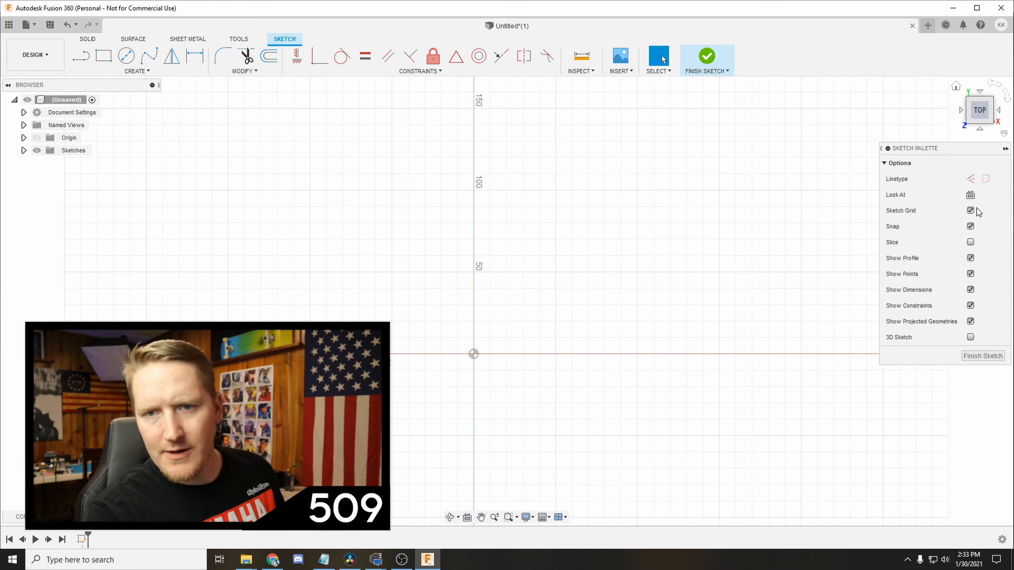
# - Draw an 87 mm horizontal line from the origin along the positive X axis
pyautogui.click(149, 74)
pyautogui.click(140, 85)
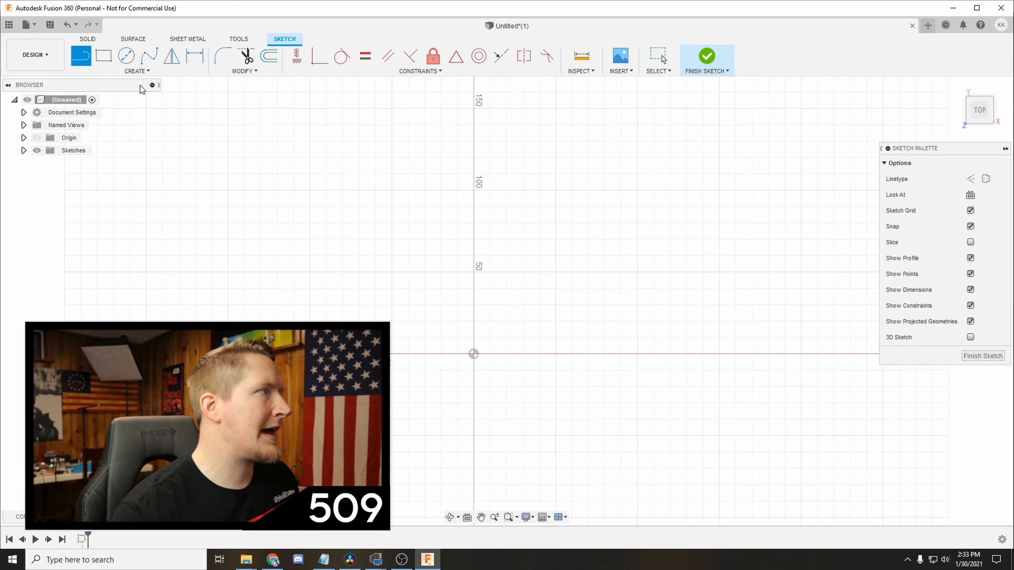
pyautogui.click(475, 355)
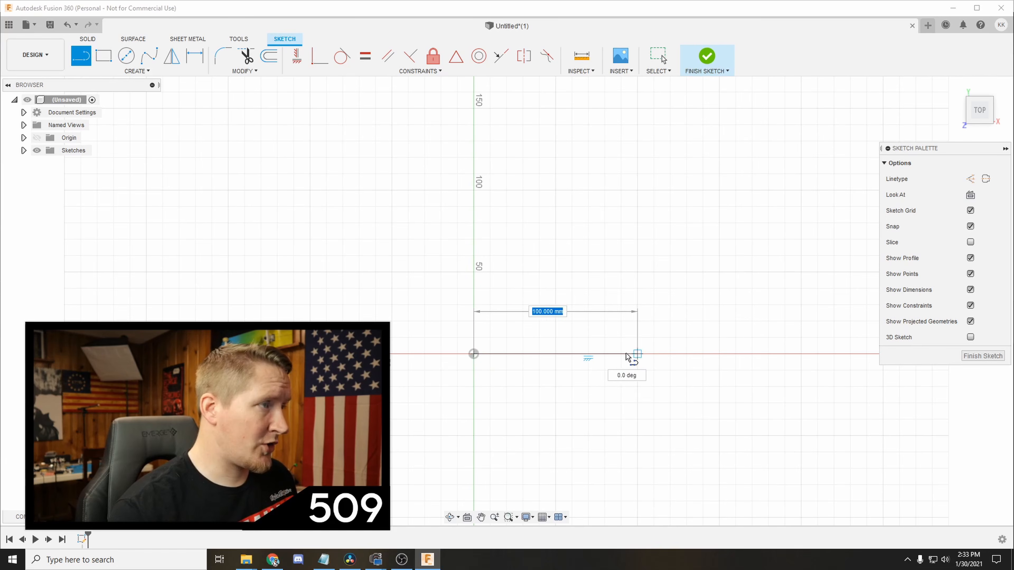
pyautogui.write('87')
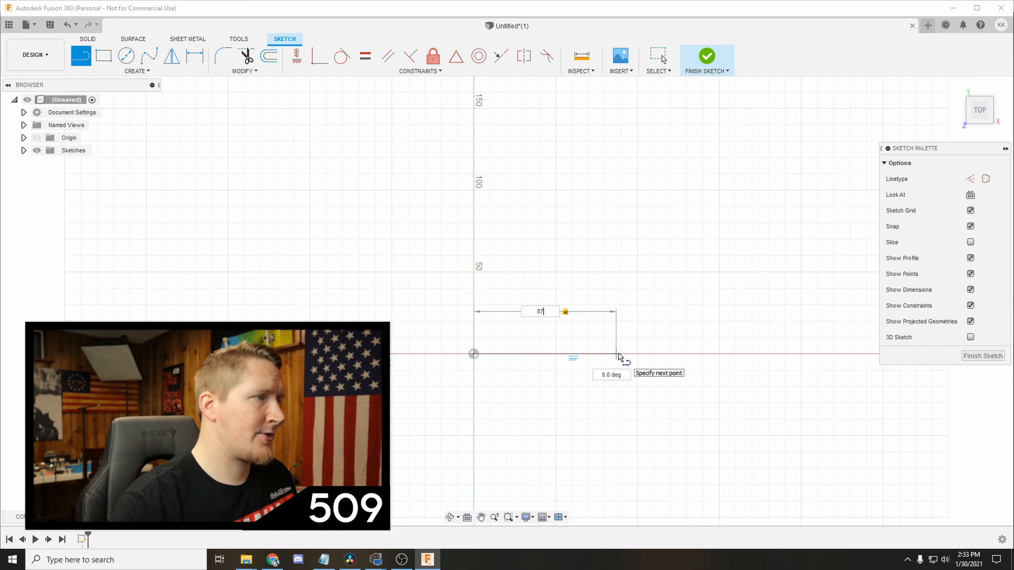
pyautogui.press('Return')
pyautogui.press('Escape')
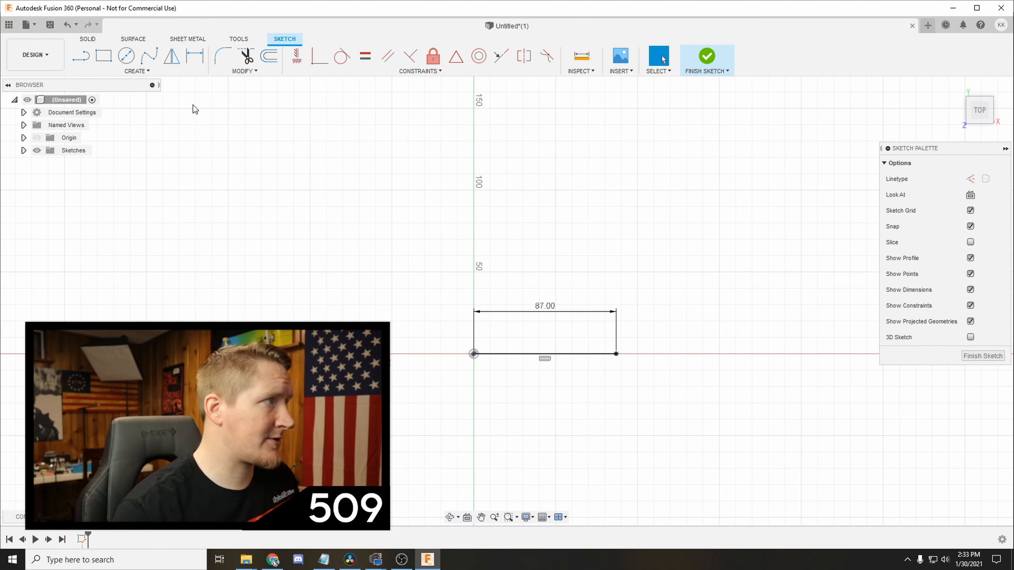
# - Draw a 37 mm line perpendicularly downward from the free end of the 87 mm line
pyautogui.click(137, 71)
pyautogui.click(135, 92)
pyautogui.click(616, 356)
pyautogui.write('3')
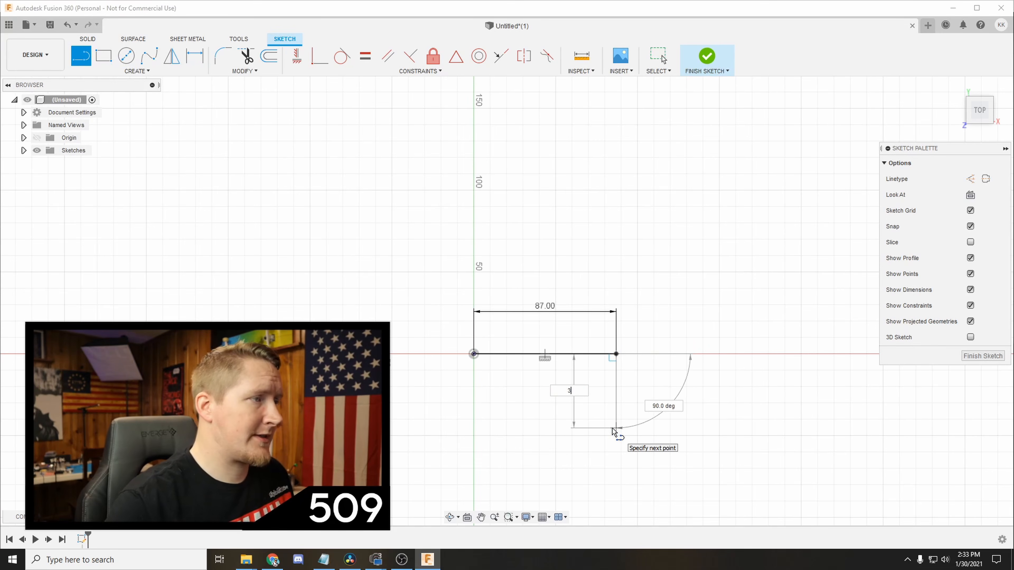
pyautogui.write('7')
pyautogui.press('Return')
pyautogui.press('Escape')
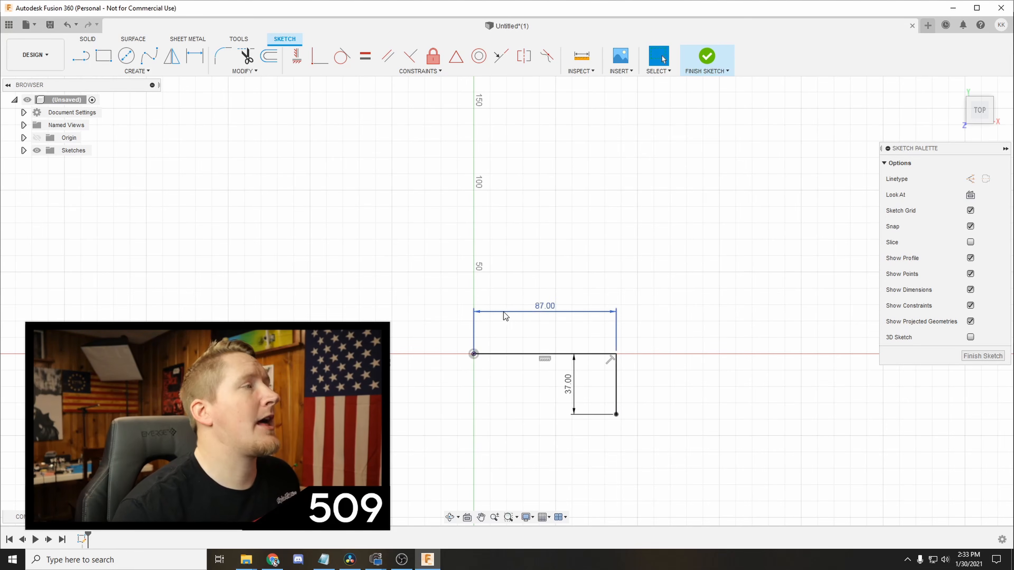
# - Close the rectangle with a bottom line 87 mm long and a vertical line back up to the origin
pyautogui.click(138, 71)
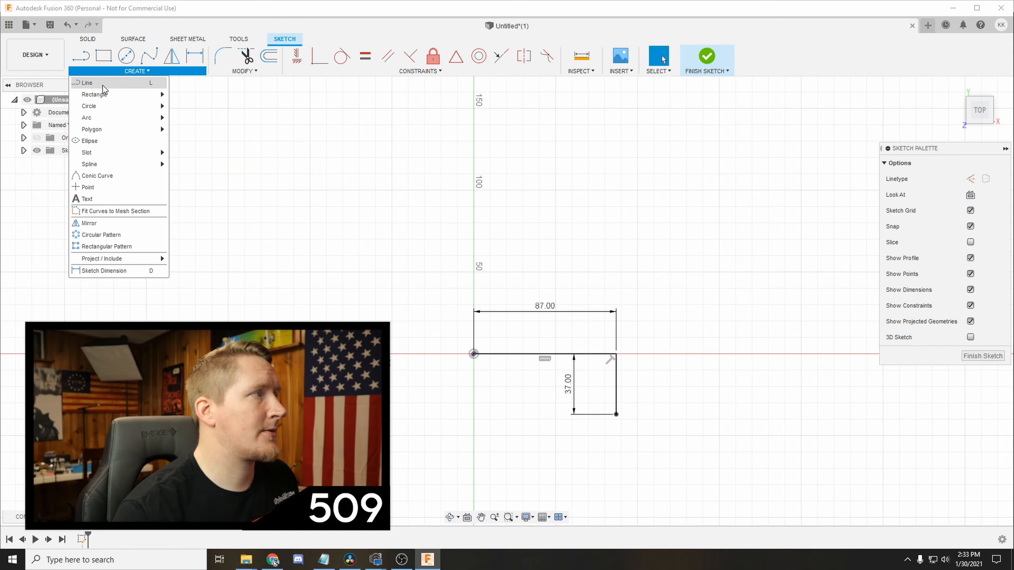
pyautogui.click(592, 342)
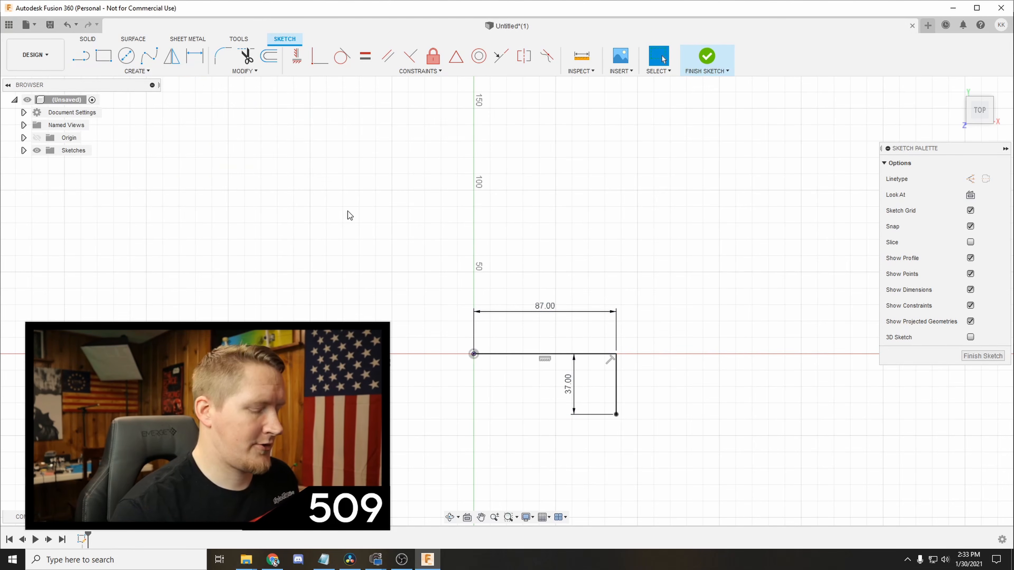
pyautogui.press('l')
pyautogui.click(616, 414)
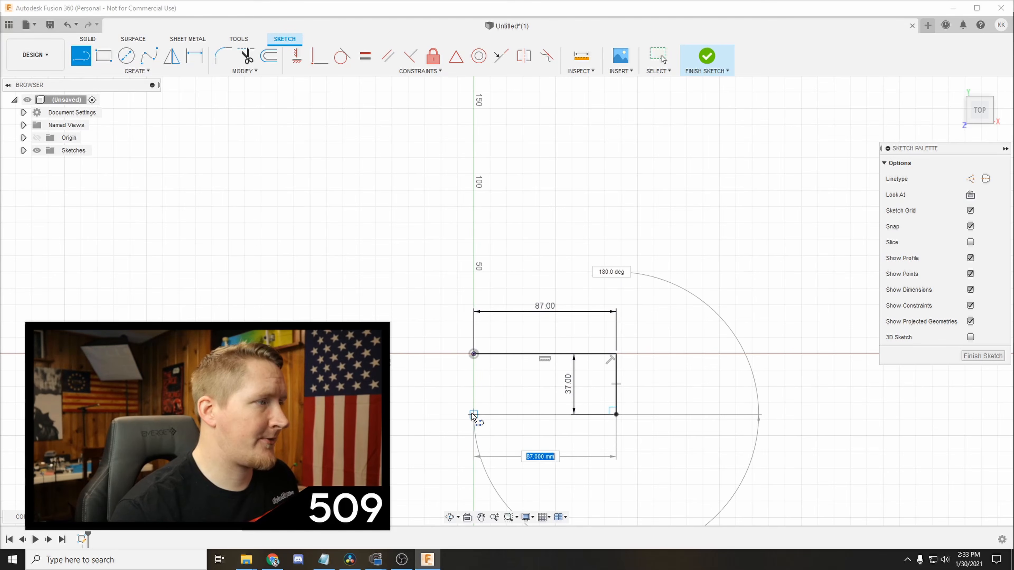
pyautogui.click(474, 414)
pyautogui.click(474, 354)
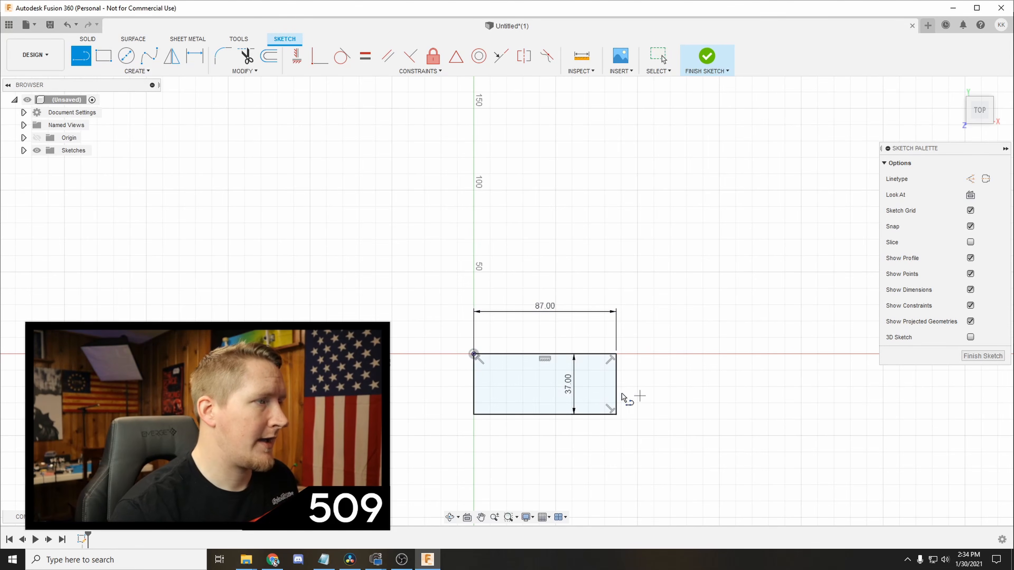
pyautogui.press('Escape')
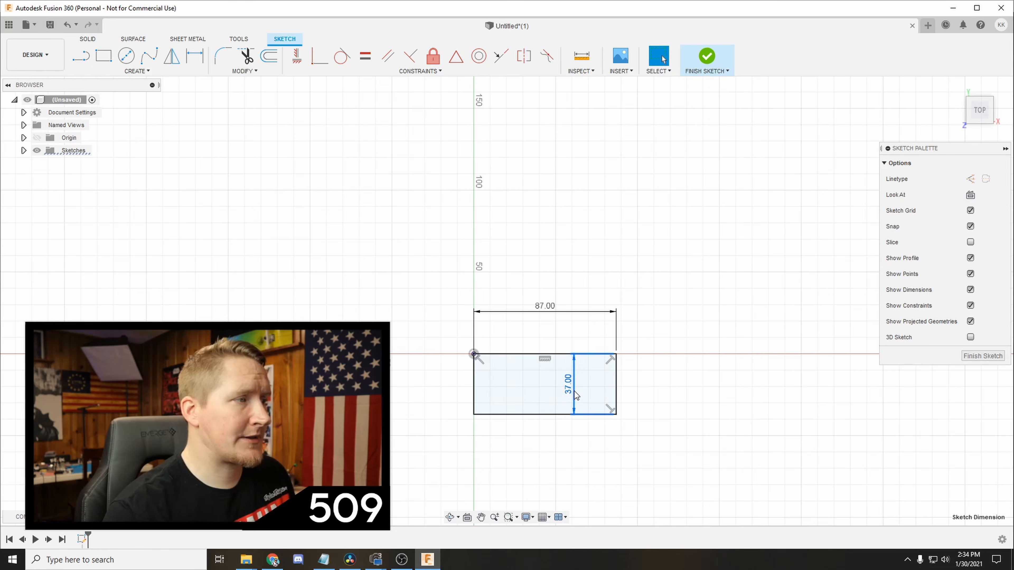
# - Delete the 37 mm height dimension from the rectangle
pyautogui.press('Escape')
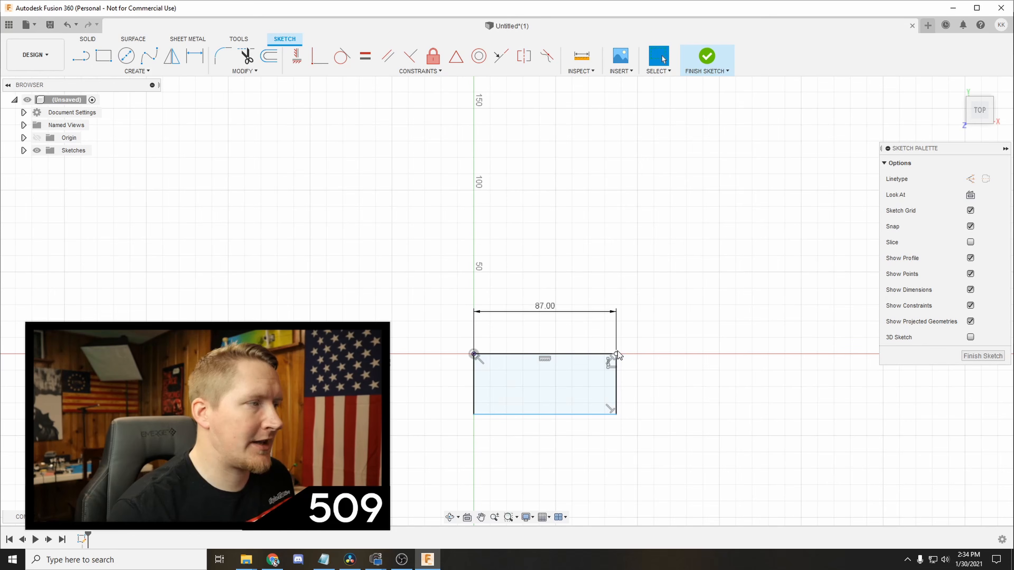
pyautogui.scroll(-3, 618, 356)
pyautogui.scroll(5, 584, 354)
pyautogui.moveTo(535, 312)
pyautogui.mouseDown(button='middle')
pyautogui.moveTo(580, 299)
pyautogui.moveTo(610, 319)
pyautogui.mouseUp(button='middle')
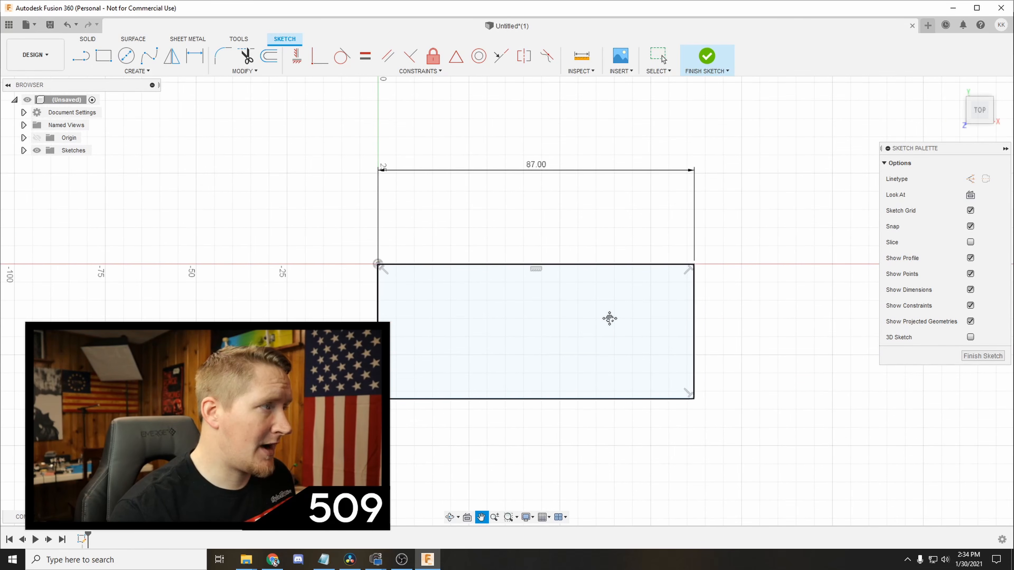
pyautogui.press('Escape')
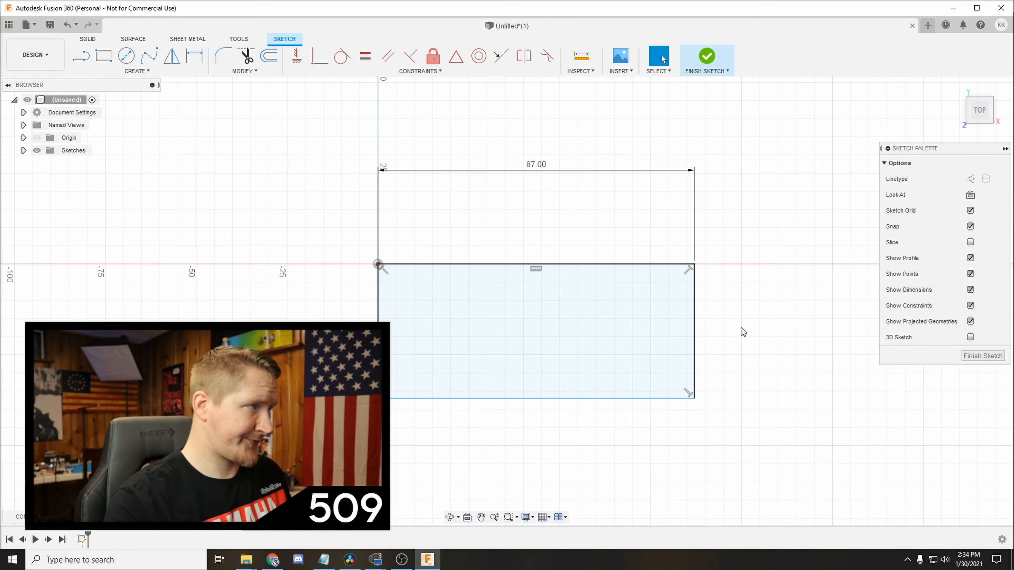
# - Draw a separate 12 mm vertical line downward from the X axis, just outside the rectangle's origin side
pyautogui.click(122, 72)
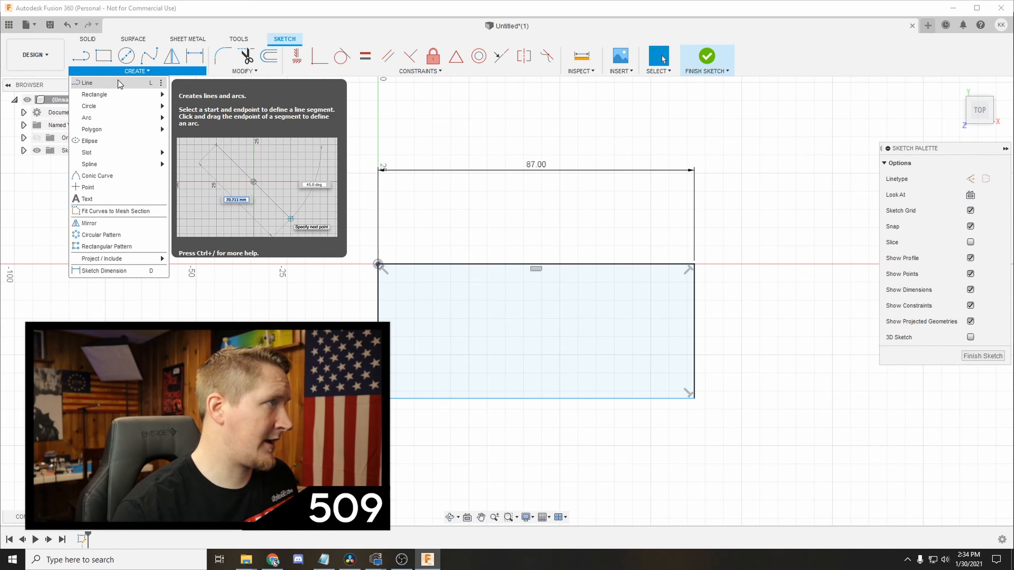
pyautogui.click(92, 84)
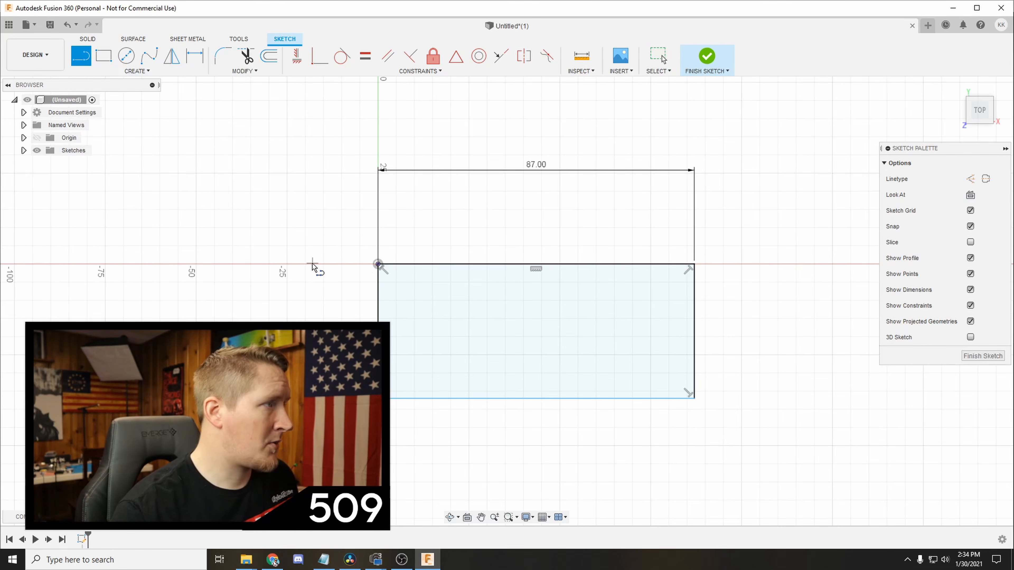
pyautogui.click(342, 264)
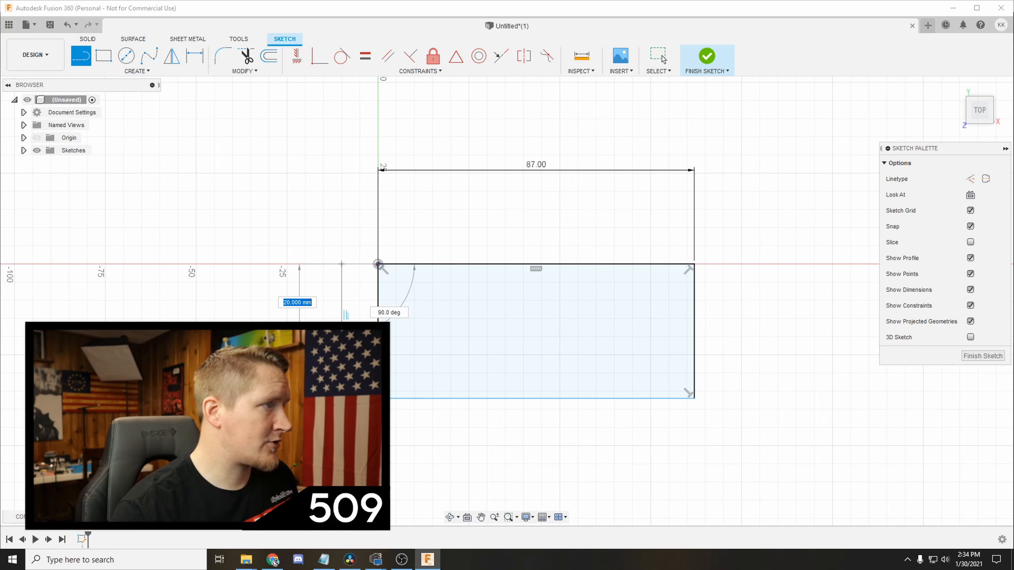
pyautogui.write('12')
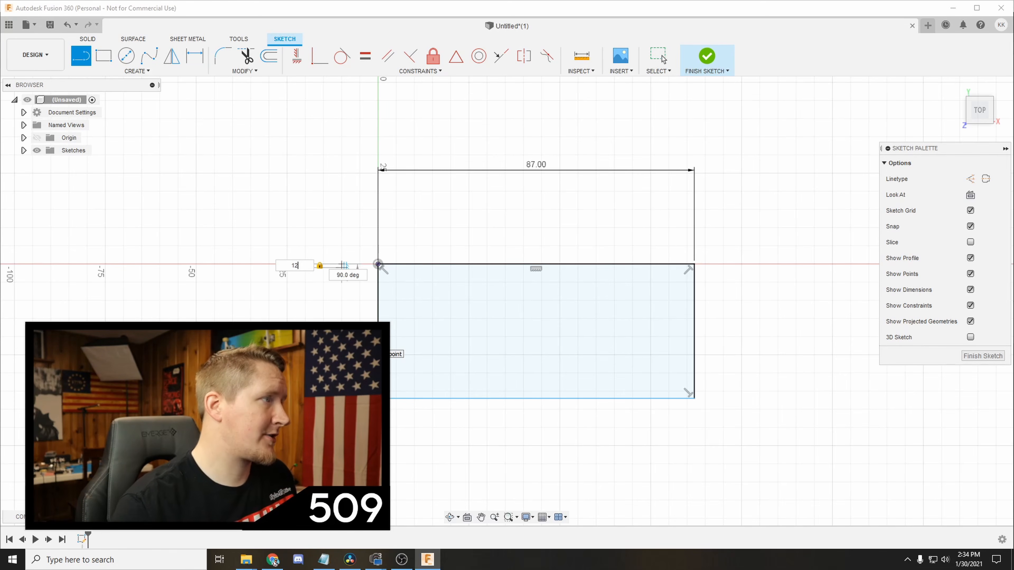
pyautogui.press('Return')
pyautogui.press('Escape')
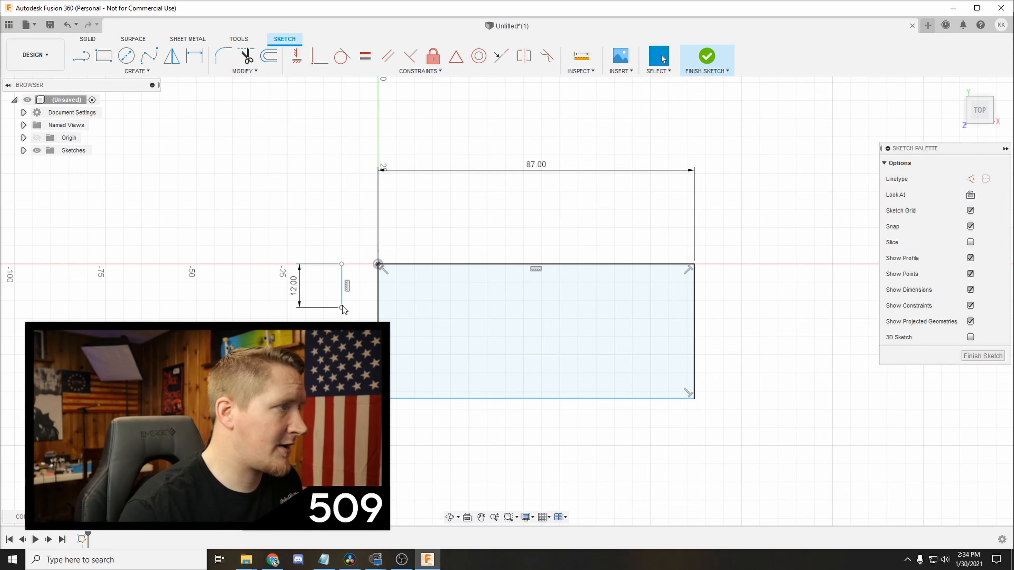
# - Continue the separate 12 mm line straight downward with a second dimensioned line segment
pyautogui.click(137, 71)
pyautogui.click(136, 81)
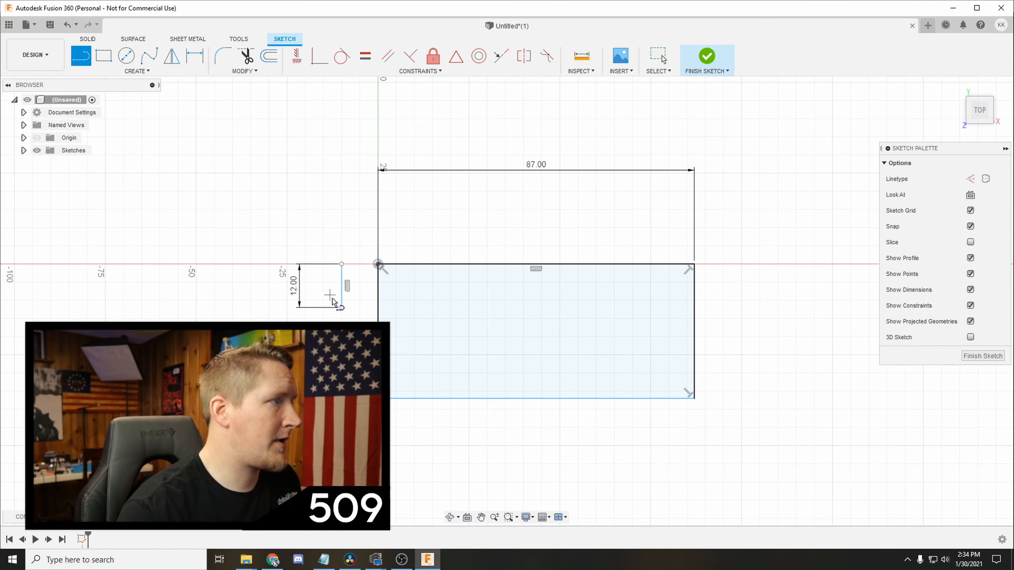
pyautogui.click(341, 308)
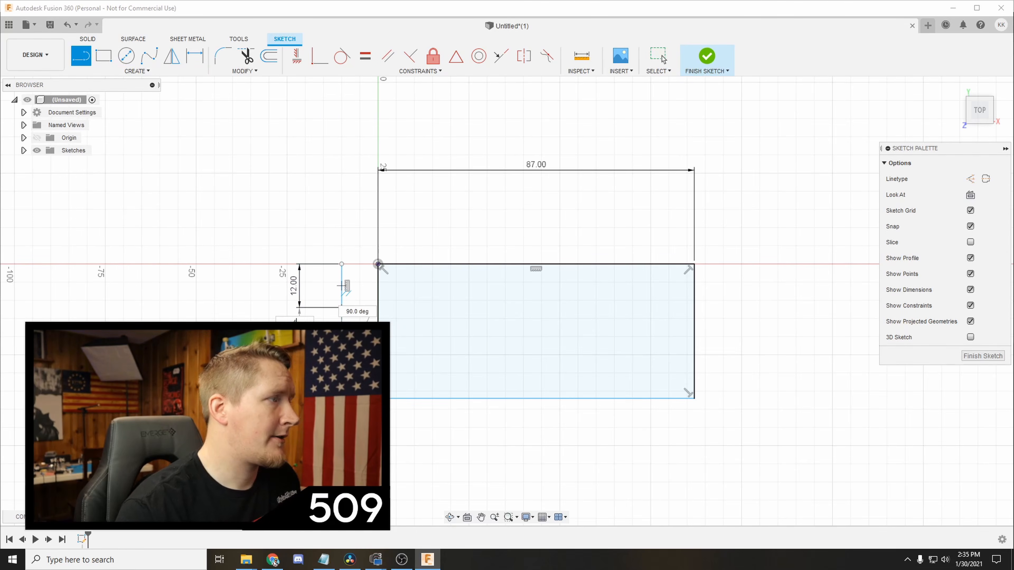
pyautogui.click(658, 57)
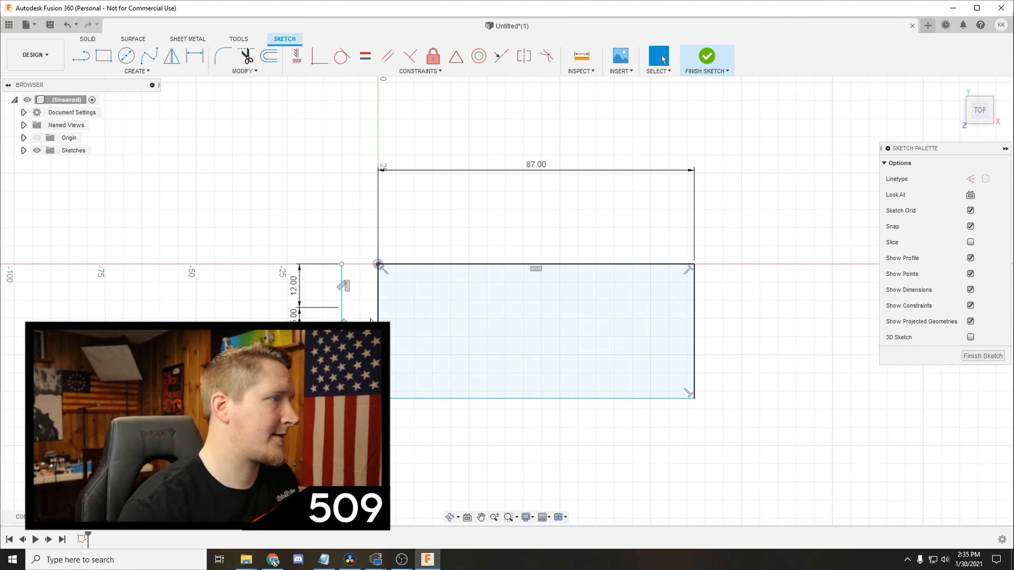
# - Draw a 5 mm vertical line upward from the lower end of the 12 mm line, overlapping it
pyautogui.click(137, 71)
pyautogui.click(136, 81)
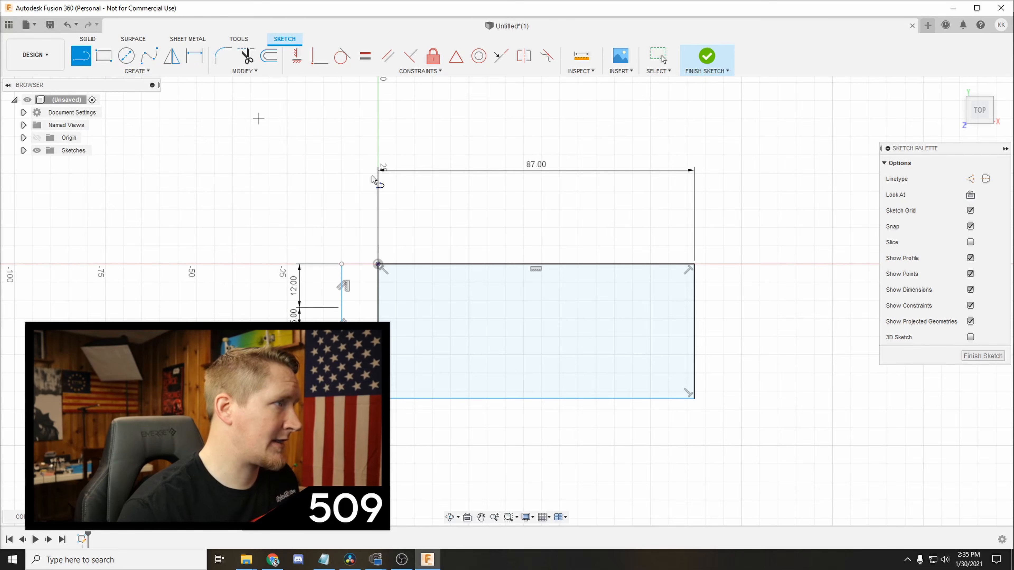
pyautogui.click(341, 308)
pyautogui.write('5')
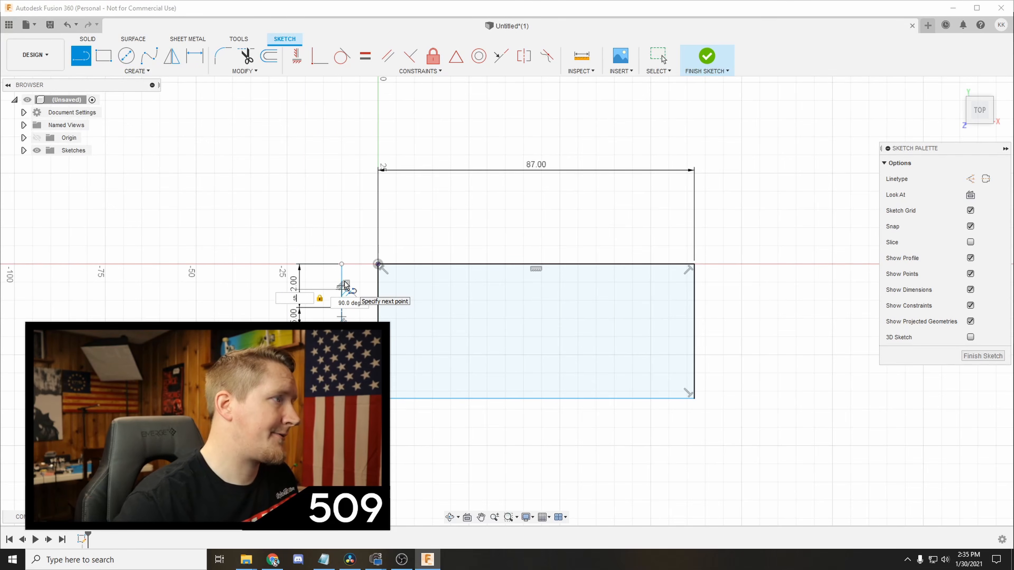
pyautogui.press('Return')
pyautogui.press('Escape')
pyautogui.scroll(-2, 330, 309)
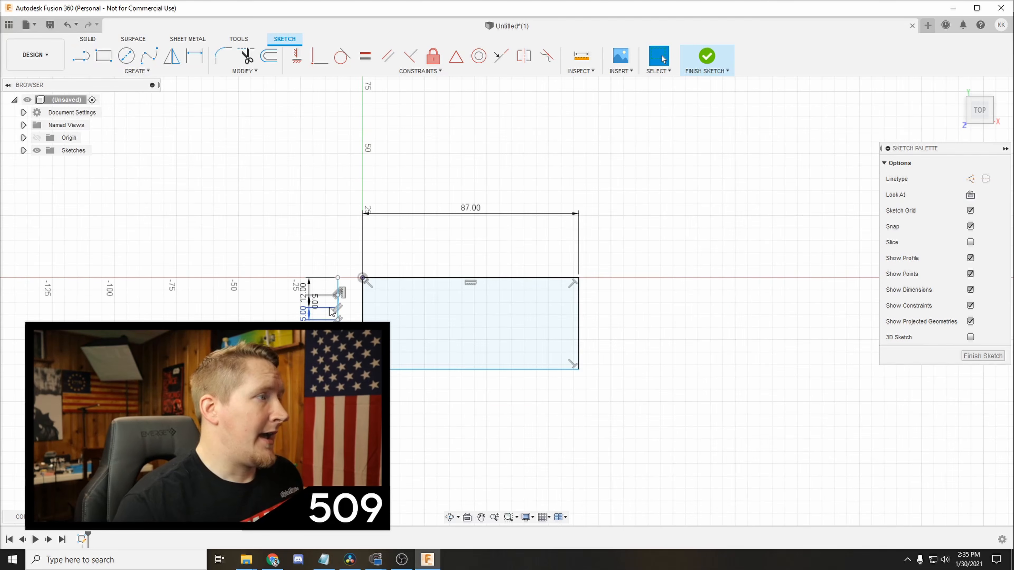
# - Delete the upper part of the 12 mm line and both 5 mm dimensions, keeping only the short vertical line beside the rectangle
pyautogui.scroll(3, 320, 305)
pyautogui.click(378, 244)
pyautogui.press('Delete')
pyautogui.click(290, 338)
pyautogui.press('Delete')
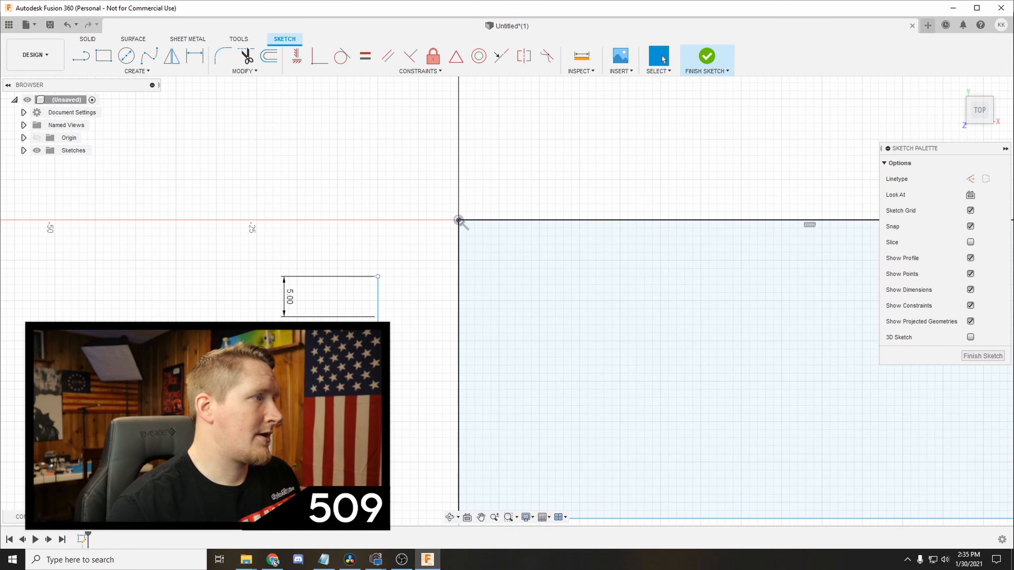
pyautogui.click(290, 297)
pyautogui.press('Delete')
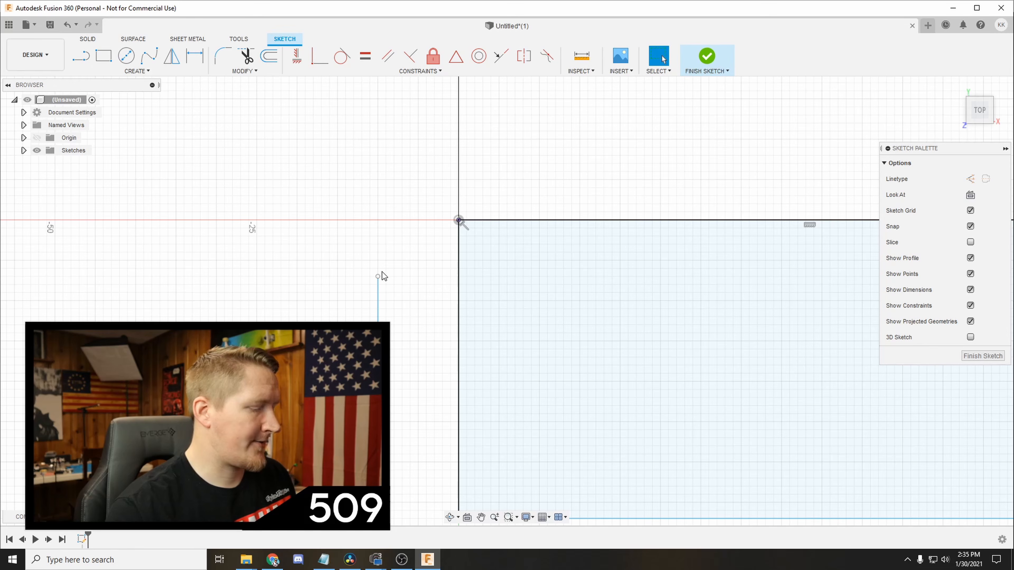
# - Draw horizontal lines from both ends of the short vertical line to the rectangle's origin side, closing a small side tab
pyautogui.click(138, 71)
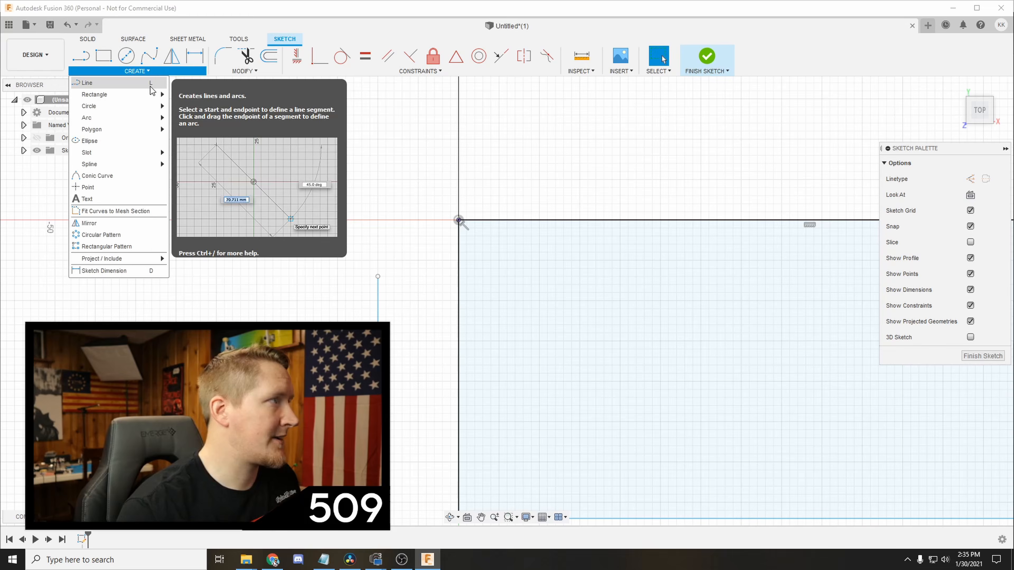
pyautogui.click(96, 84)
pyautogui.click(378, 276)
pyautogui.click(458, 276)
pyautogui.click(378, 357)
pyautogui.click(459, 357)
pyautogui.press('Escape')
pyautogui.scroll(5, 547, 357)
pyautogui.scroll(-9, 592, 351)
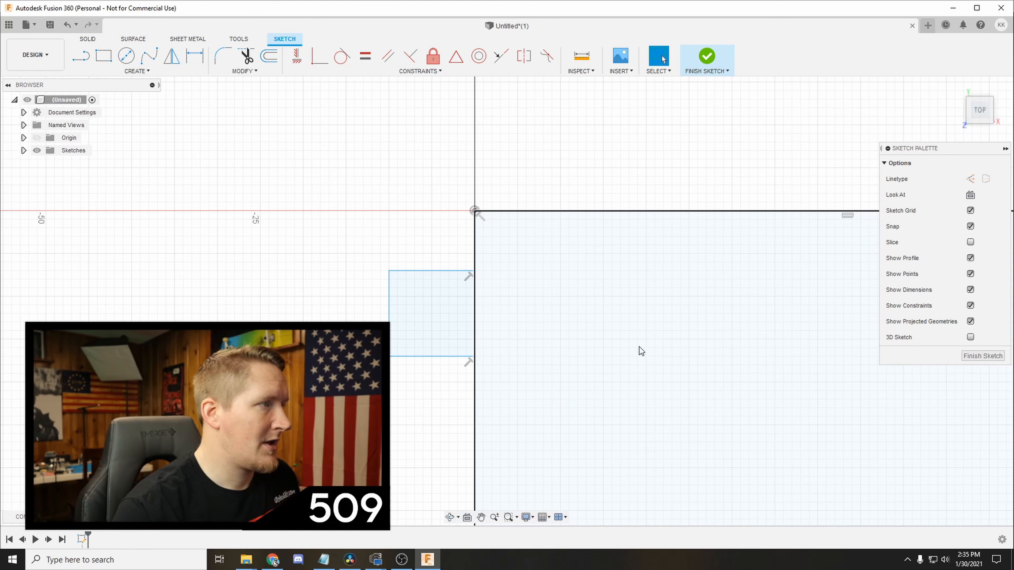
# - Finish the sketch containing the rectangle and its side tab
pyautogui.moveTo(673, 336); pyautogui.dragTo(454, 297, button='middle')
pyautogui.scroll(-1, 489, 306)
pyautogui.scroll(-2, 531, 309)
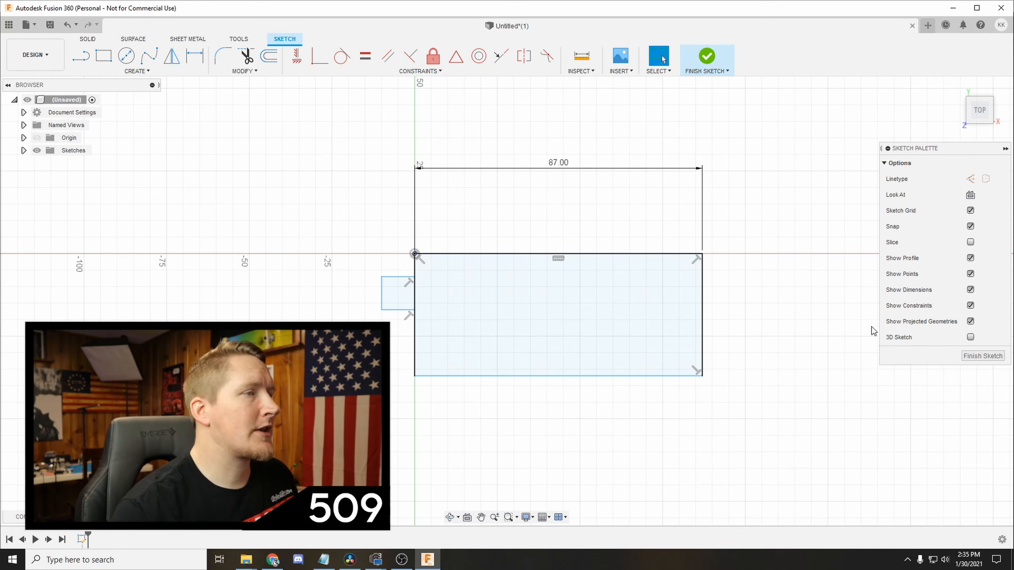
pyautogui.click(982, 356)
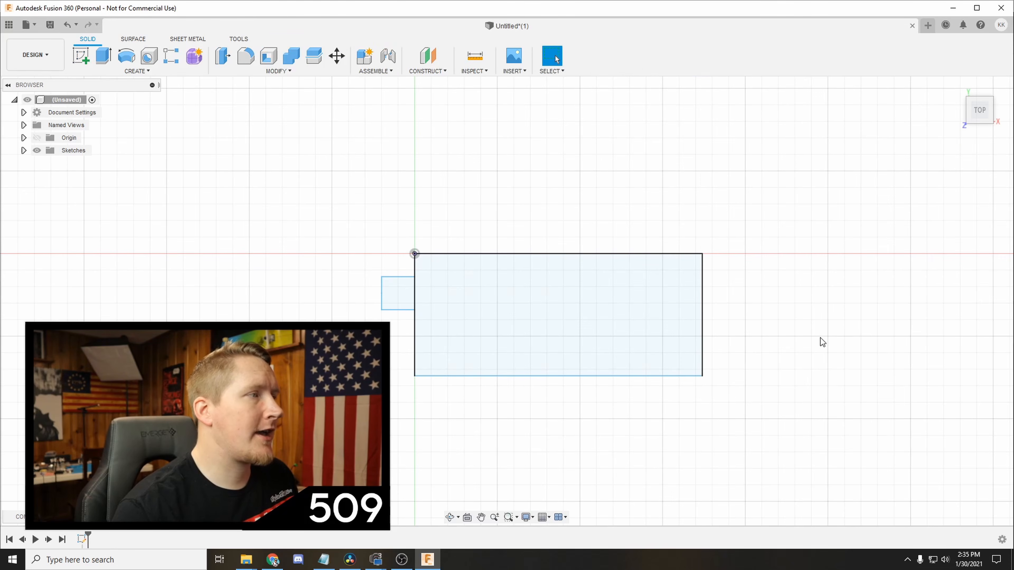
pyautogui.scroll(-1, 791, 329)
pyautogui.moveTo(790, 308); pyautogui.dragTo(765, 269, button='middle')
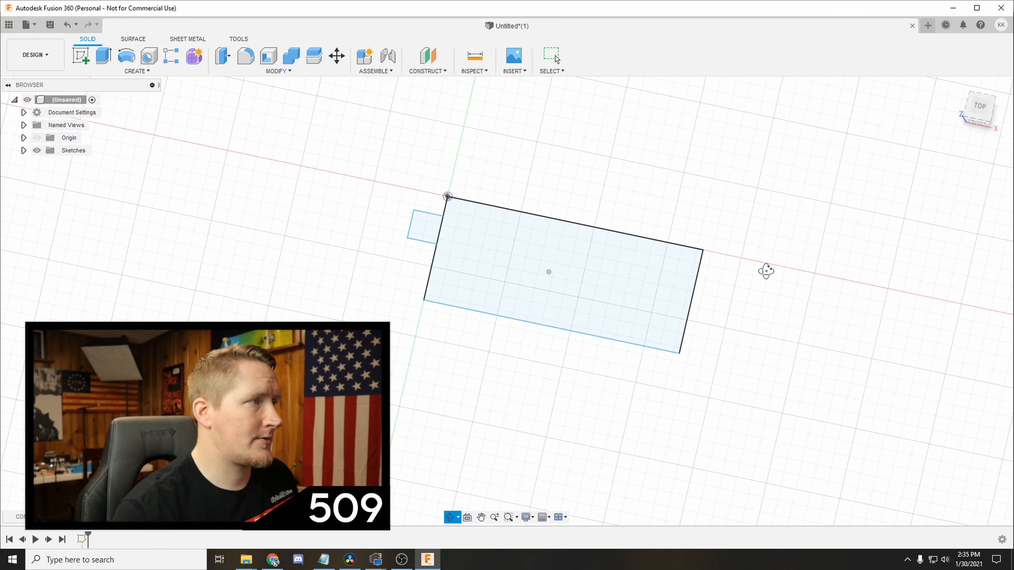
# - Create a box about 100.7 mm long, 34.8 mm wide and 5 mm high beside the sketch as a new body
pyautogui.click(132, 74)
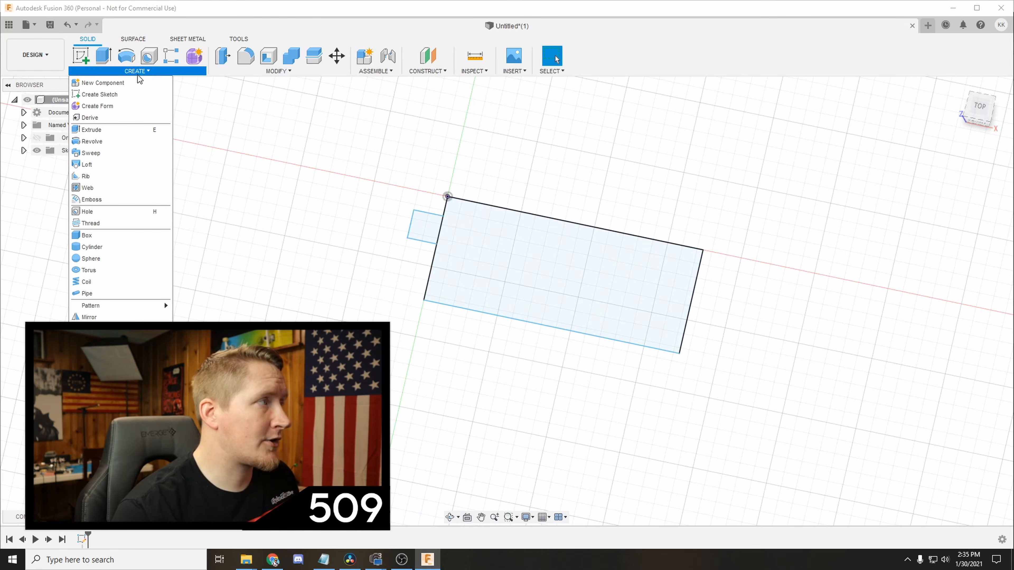
pyautogui.click(122, 234)
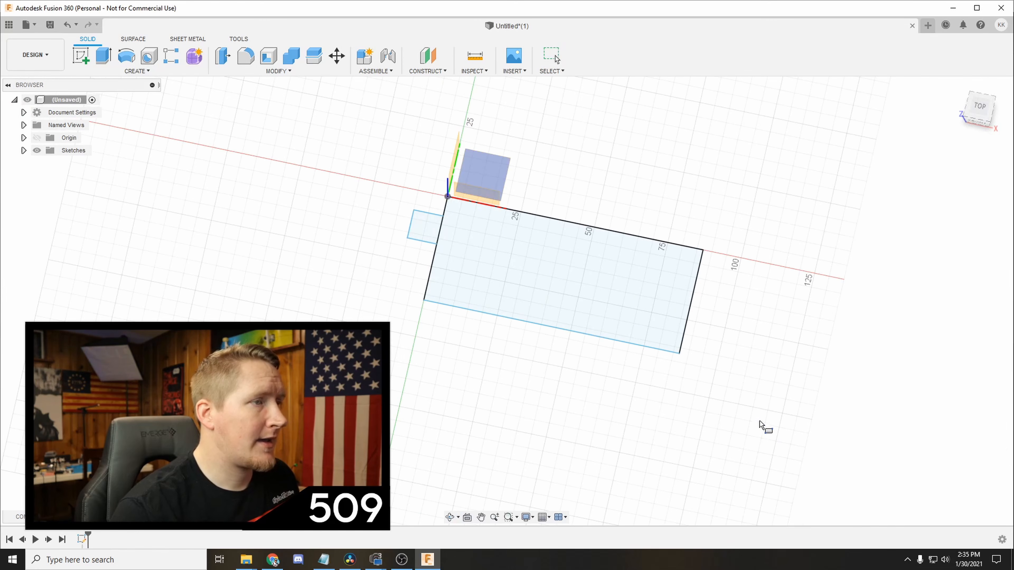
pyautogui.scroll(2, 762, 426)
pyautogui.scroll(-3, 713, 399)
pyautogui.click(504, 176)
pyautogui.moveTo(648, 352); pyautogui.dragTo(561, 230, button='middle')
pyautogui.click(561, 340)
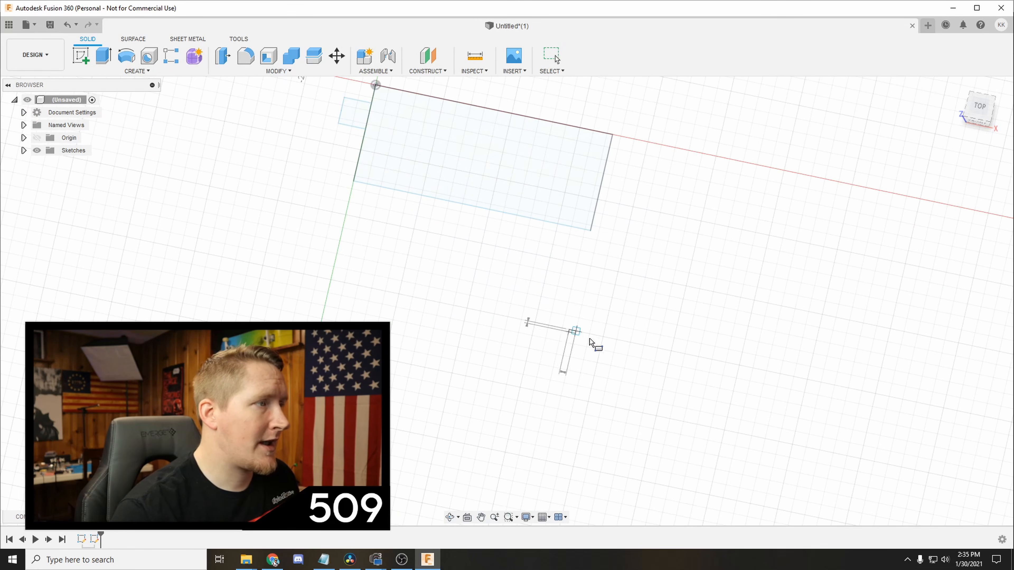
pyautogui.click(824, 479)
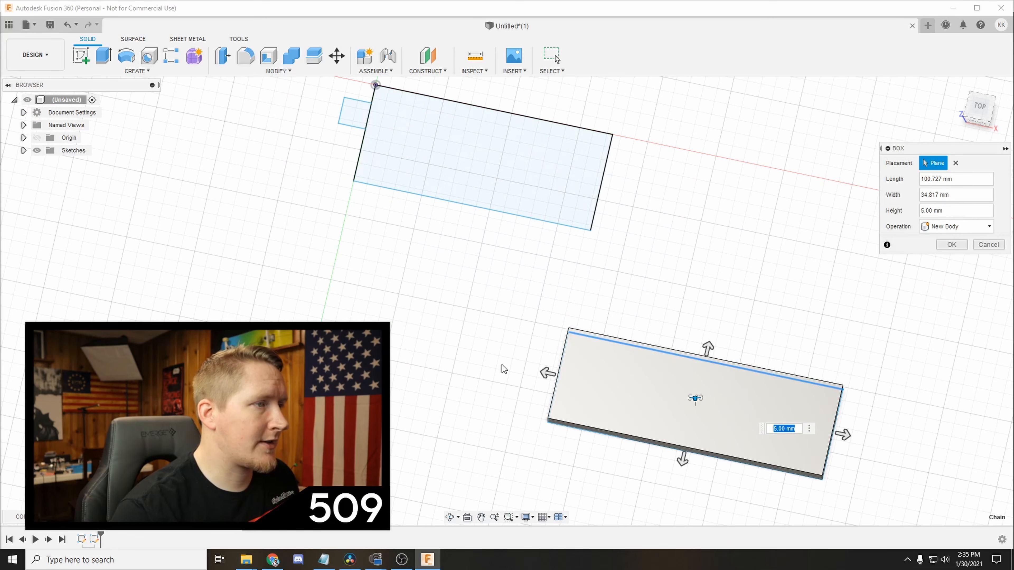
pyautogui.click(952, 245)
pyautogui.keyDown('shift'); pyautogui.moveTo(585, 277); pyautogui.dragTo(658, 296, button='middle'); pyautogui.keyUp('shift')
pyautogui.keyDown('shift'); pyautogui.moveTo(773, 312); pyautogui.dragTo(766, 319, button='middle'); pyautogui.keyUp('shift')
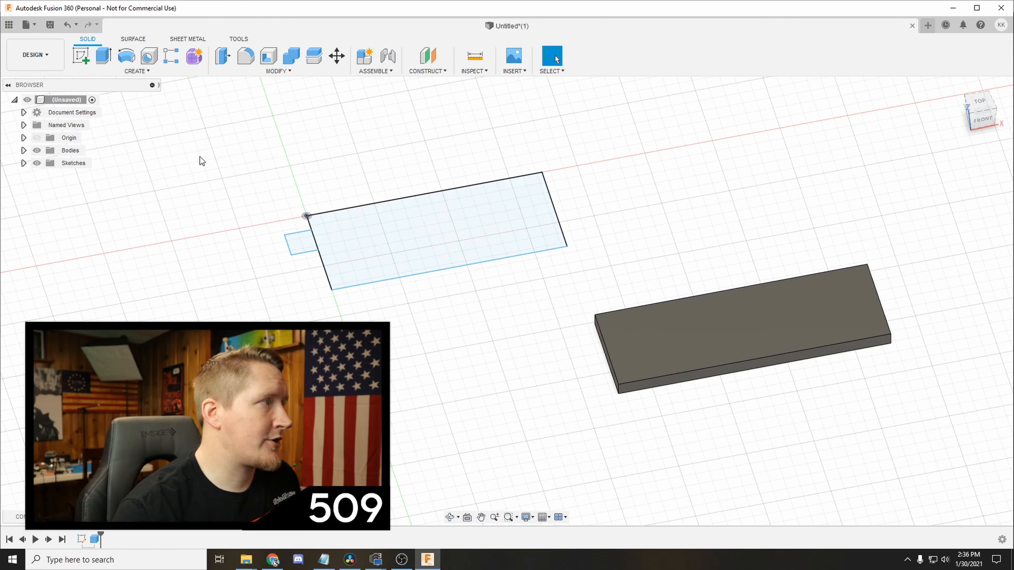
# - Expand the bodies and sketches in the design tree and highlight the box body and the rectangle sketch in turn
pyautogui.click(23, 163)
pyautogui.click(23, 150)
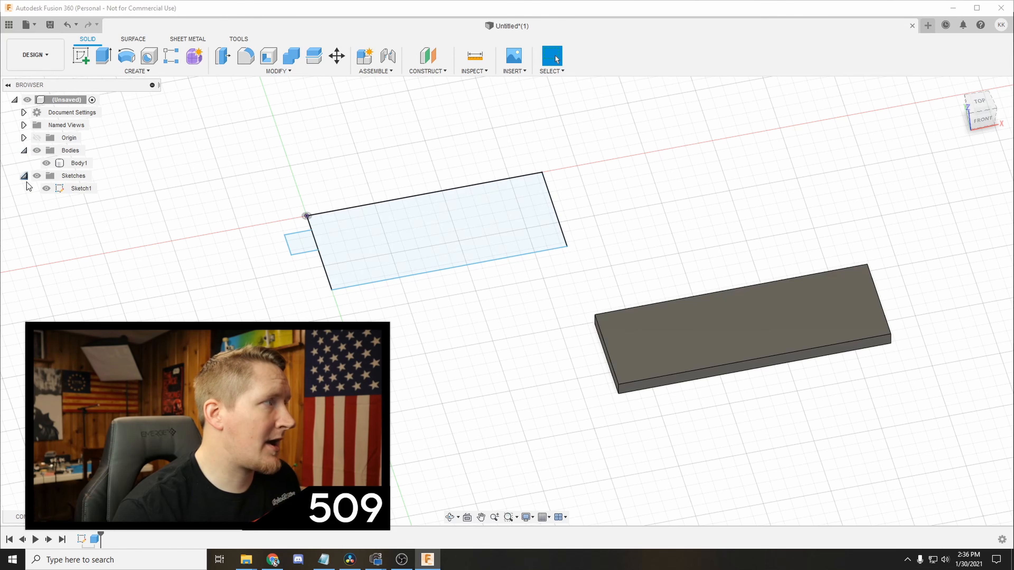
pyautogui.click(75, 163)
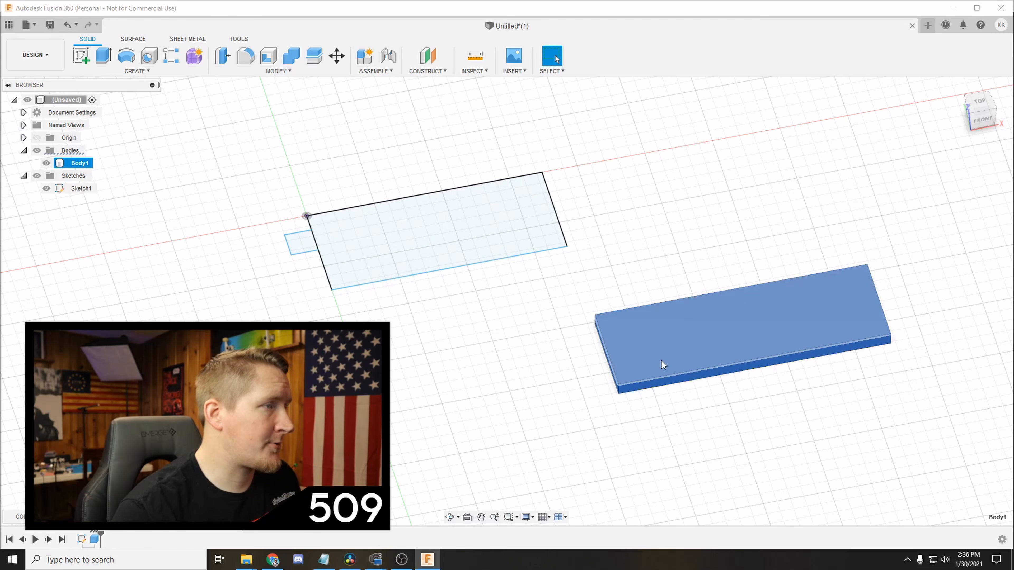
pyautogui.click(85, 189)
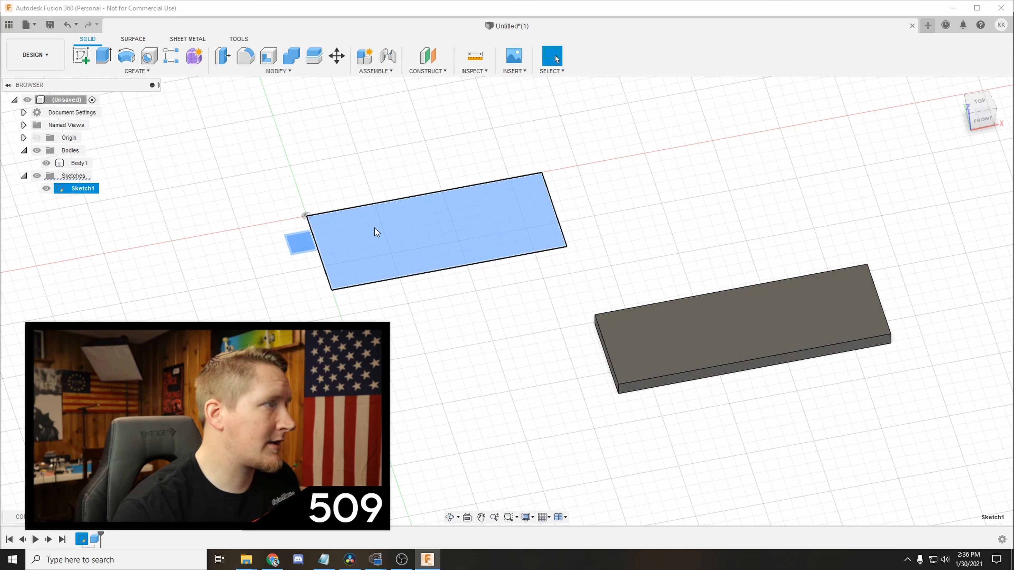
pyautogui.press('e')
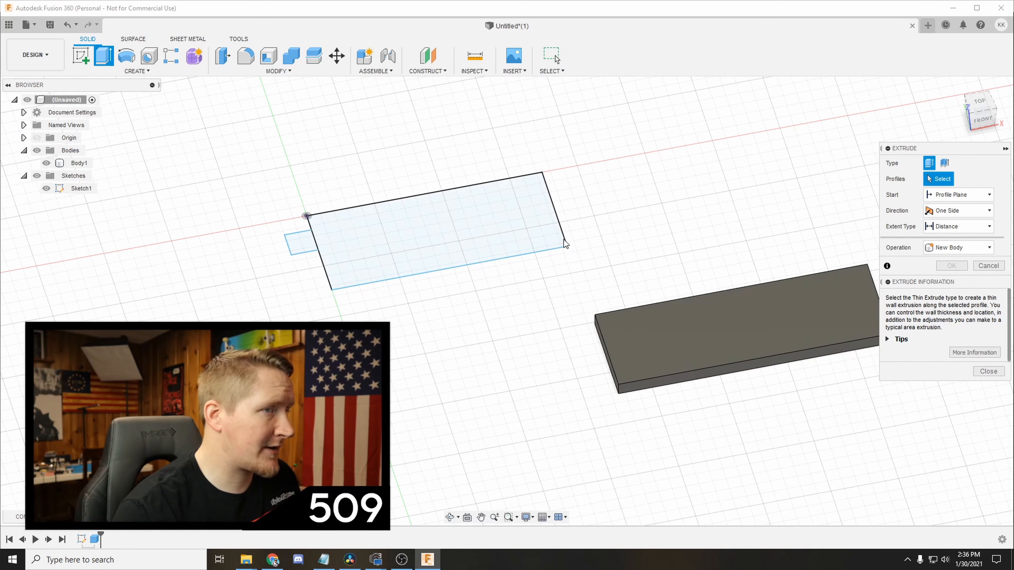
pyautogui.moveTo(579, 243); pyautogui.dragTo(542, 222, button='middle')
pyautogui.click(1001, 371)
pyautogui.click(989, 266)
pyautogui.moveTo(517, 184); pyautogui.dragTo(585, 199, button='middle')
# - Extrude the large rectangle profile 17.5 mm upward as a new body, leaving the side tab out
pyautogui.click(96, 188)
pyautogui.press('e')
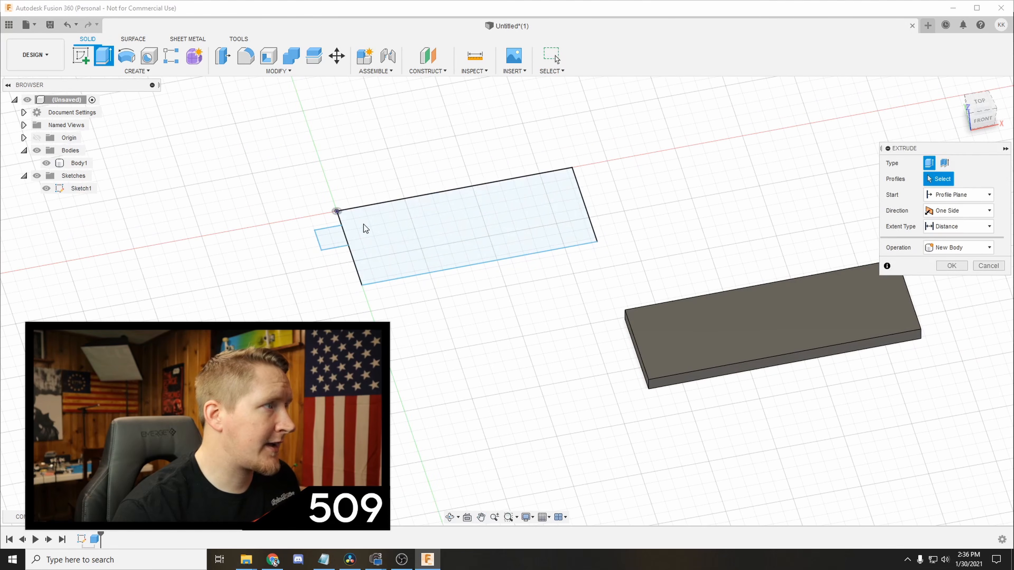
pyautogui.moveTo(685, 207)
pyautogui.keyDown('shift'); pyautogui.mouseDown(button='middle')
pyautogui.moveTo(552, 163)
pyautogui.moveTo(580, 199)
pyautogui.moveTo(729, 207)
pyautogui.mouseUp(button='middle'); pyautogui.keyUp('shift')
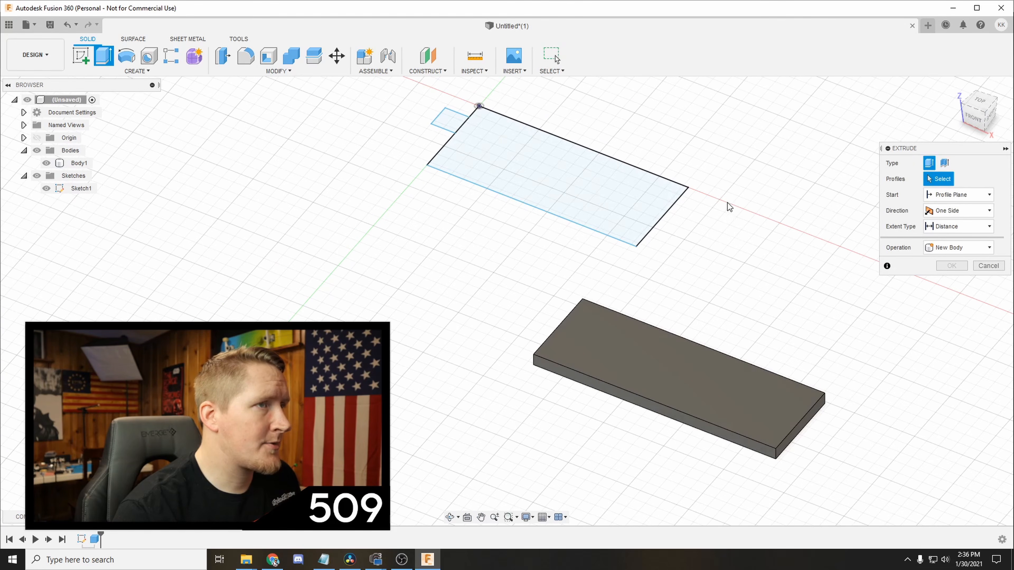
pyautogui.click(538, 167)
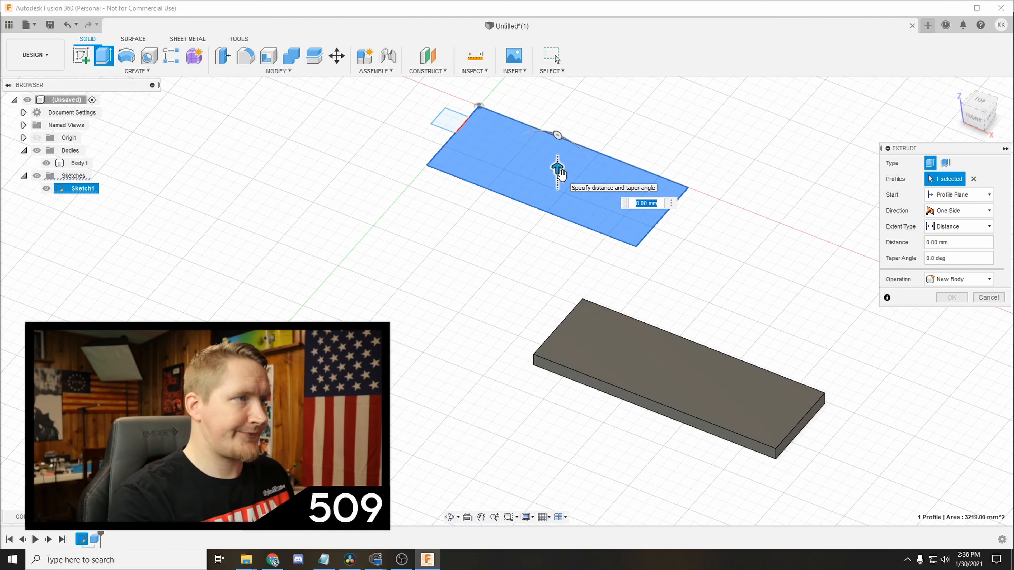
pyautogui.write('7')
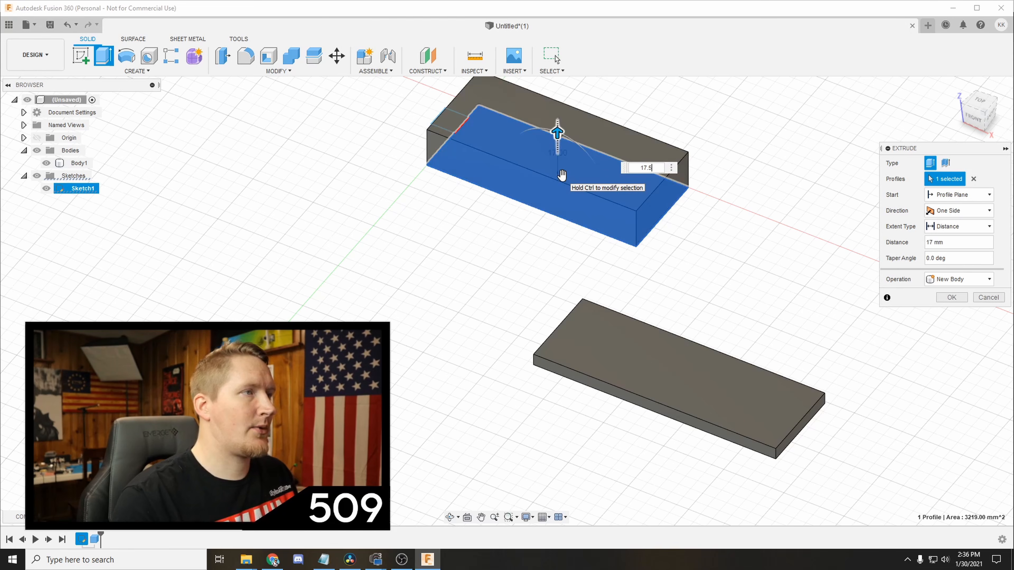
pyautogui.write('.5')
pyautogui.press('Return')
pyautogui.moveTo(566, 105)
pyautogui.mouseDown(button='middle')
pyautogui.moveTo(603, 110)
pyautogui.moveTo(580, 129)
pyautogui.moveTo(577, 159)
pyautogui.moveTo(607, 195)
pyautogui.mouseUp(button='middle')
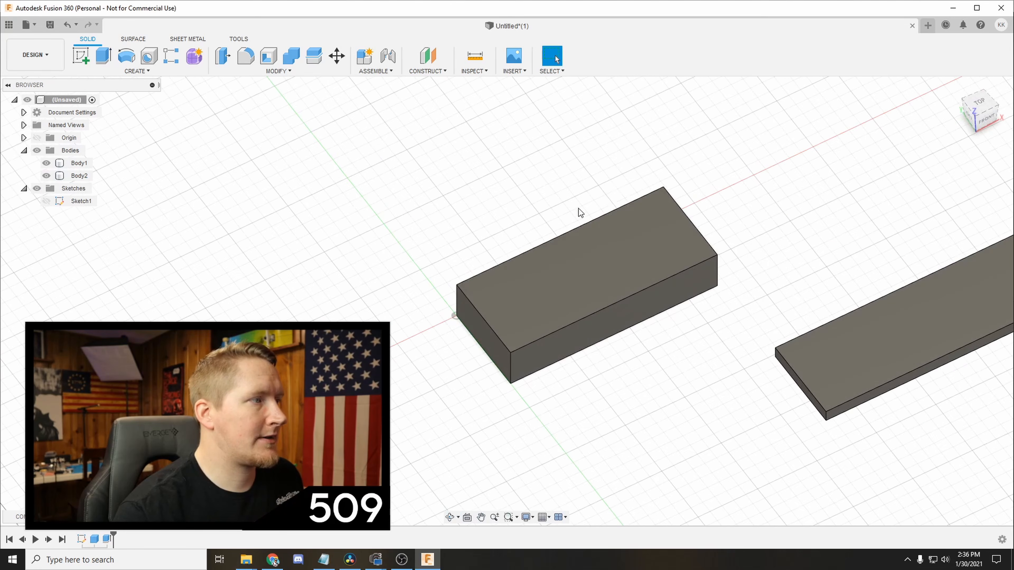
# - Shell the extruded block from its end face at the origin side with a 2 mm inside thickness
pyautogui.keyDown('shift'); pyautogui.moveTo(606, 335); pyautogui.dragTo(810, 297, button='middle'); pyautogui.keyUp('shift')
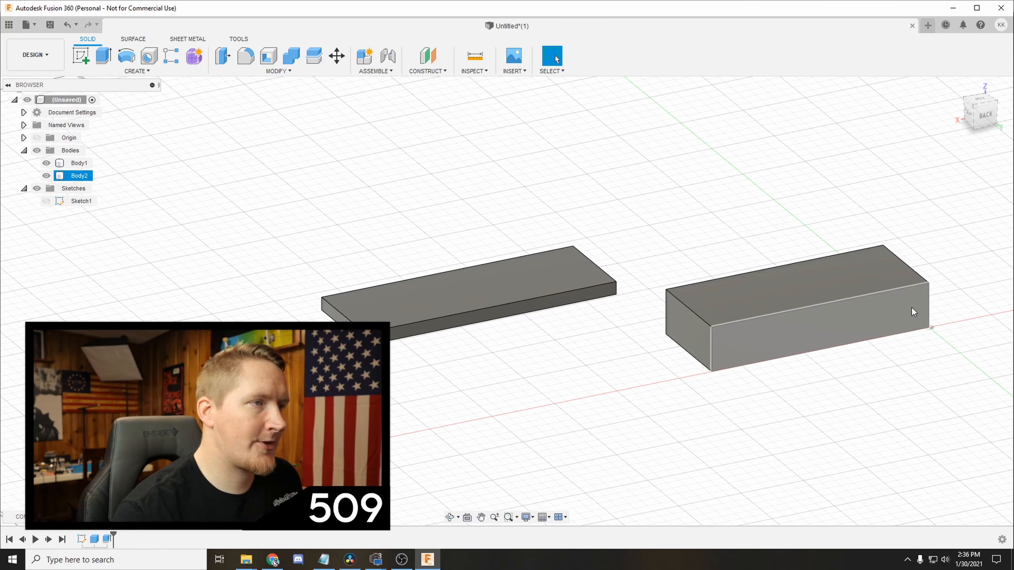
pyautogui.keyDown('shift'); pyautogui.moveTo(837, 281); pyautogui.dragTo(468, 325, button='middle'); pyautogui.keyUp('shift')
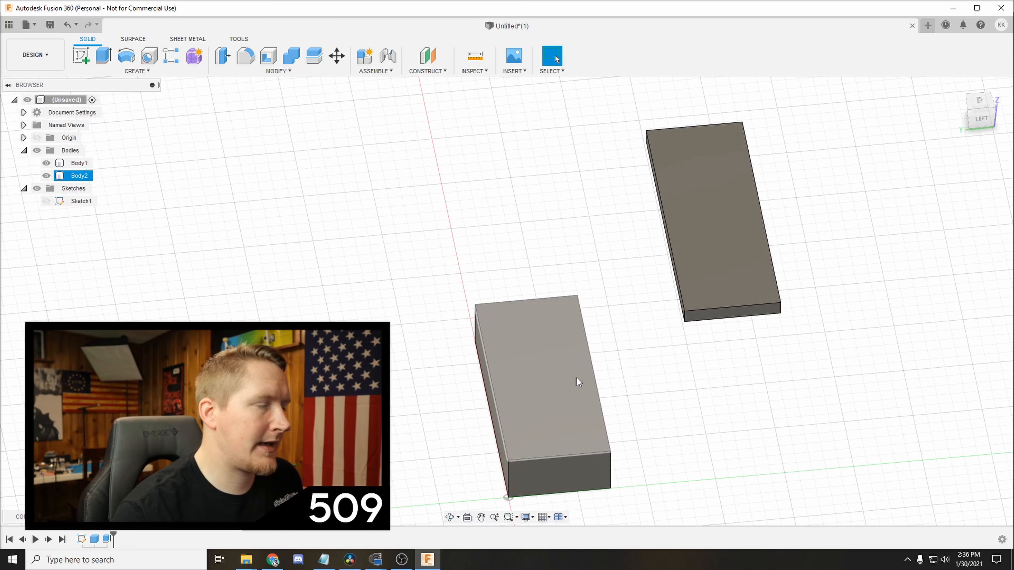
pyautogui.keyDown('shift'); pyautogui.moveTo(672, 385); pyautogui.dragTo(550, 366, button='middle'); pyautogui.keyUp('shift')
pyautogui.scroll(5, 549, 366)
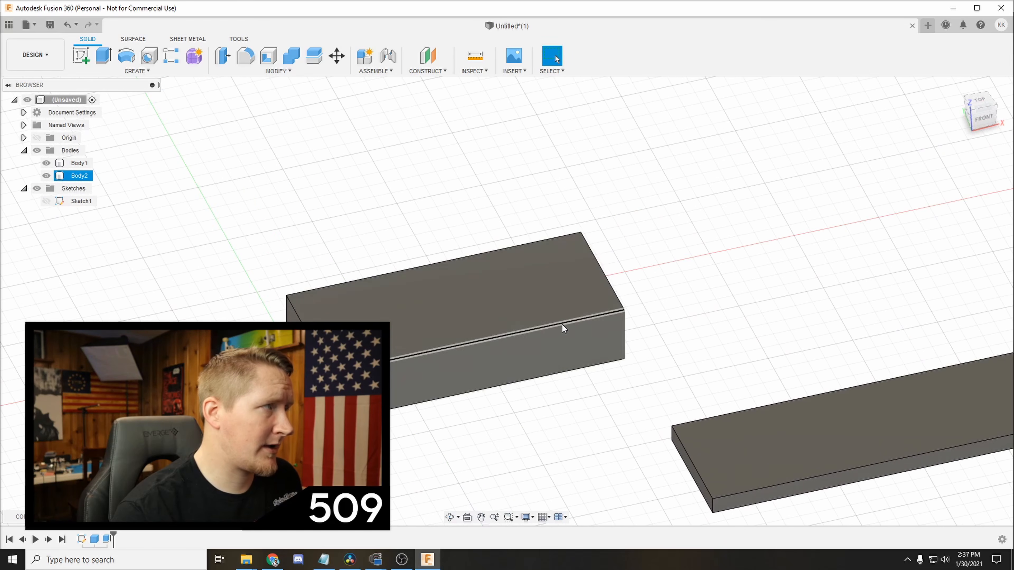
pyautogui.click(269, 71)
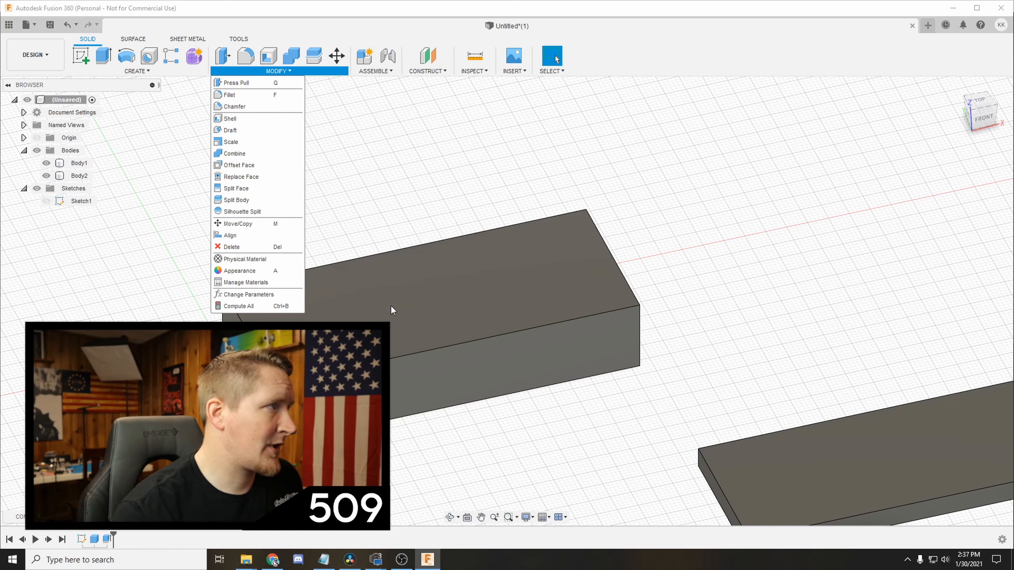
pyautogui.keyDown('shift'); pyautogui.moveTo(503, 397); pyautogui.dragTo(718, 357, button='middle'); pyautogui.keyUp('shift')
pyautogui.click(465, 433)
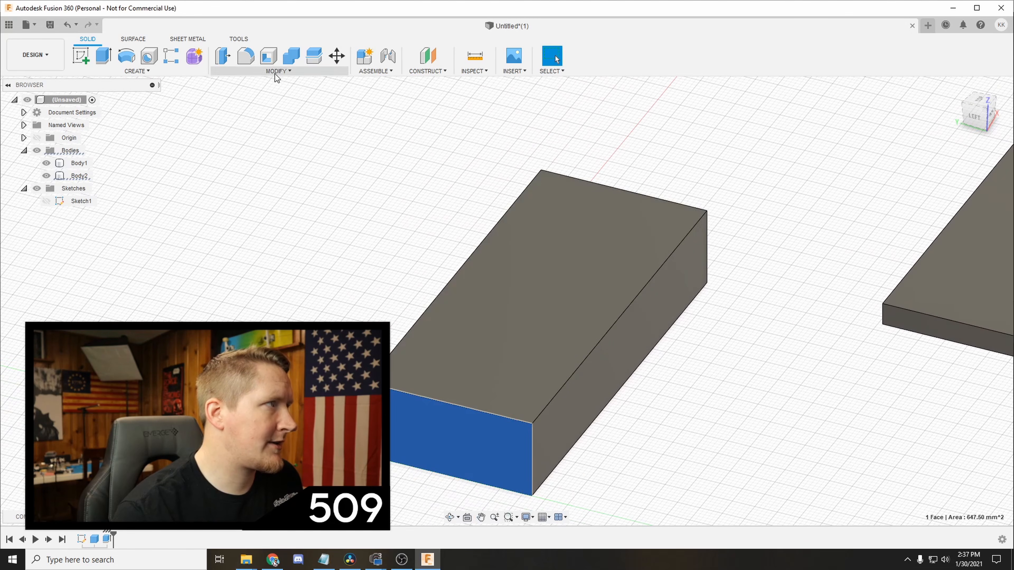
pyautogui.click(269, 56)
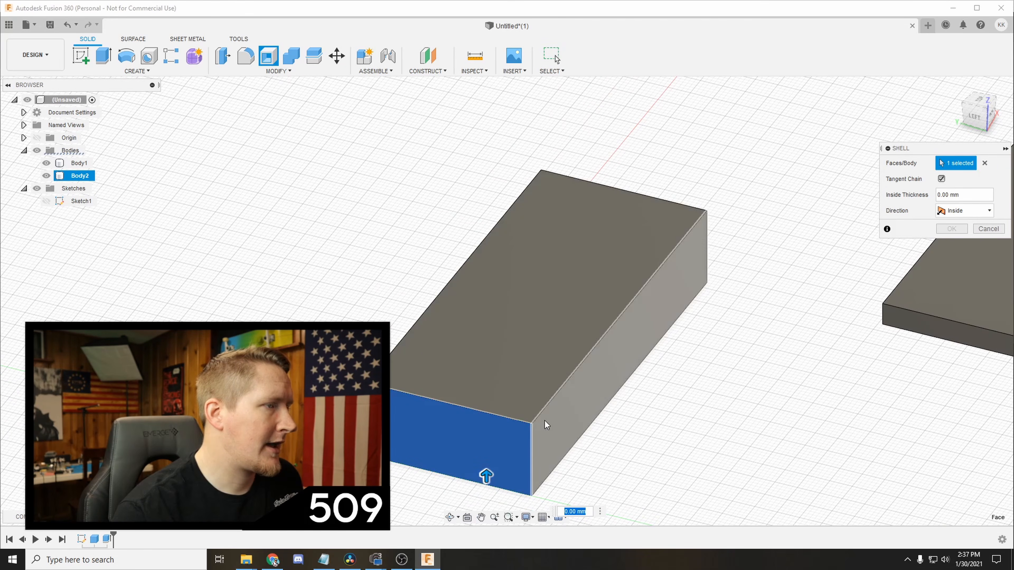
pyautogui.moveTo(546, 424); pyautogui.dragTo(576, 359, button='middle')
pyautogui.moveTo(520, 414); pyautogui.dragTo(517, 403)
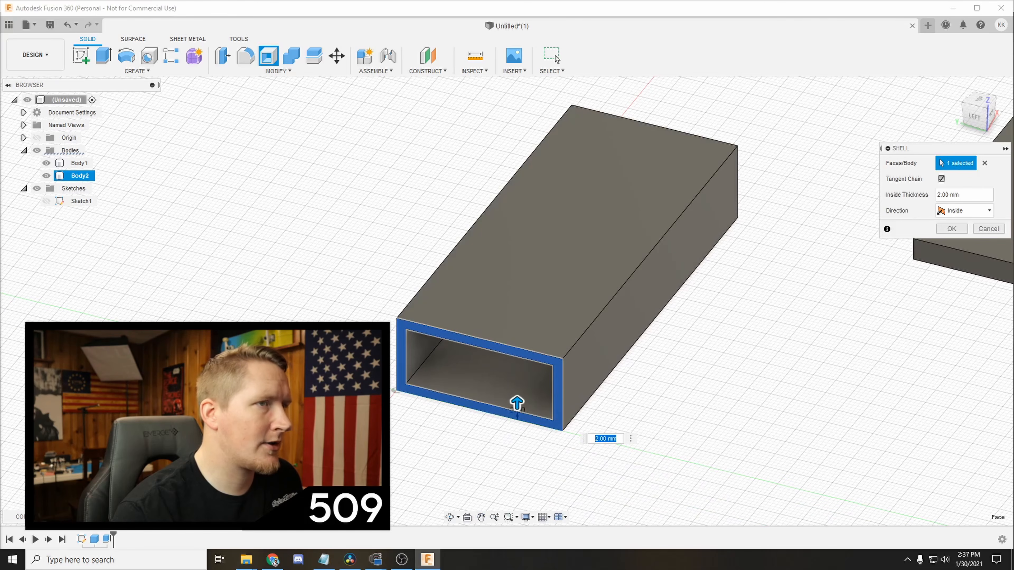
pyautogui.click(951, 229)
# - Extrude the inner end face of the hollow block by -16 mm as a cut through its closed end wall
pyautogui.moveTo(673, 356)
pyautogui.keyDown('shift'); pyautogui.mouseDown(button='middle')
pyautogui.moveTo(661, 353)
pyautogui.moveTo(746, 366)
pyautogui.moveTo(864, 347)
pyautogui.moveTo(792, 362)
pyautogui.moveTo(819, 362)
pyautogui.moveTo(814, 369)
pyautogui.mouseUp(button='middle'); pyautogui.keyUp('shift')
pyautogui.click(804, 372)
pyautogui.click(853, 357)
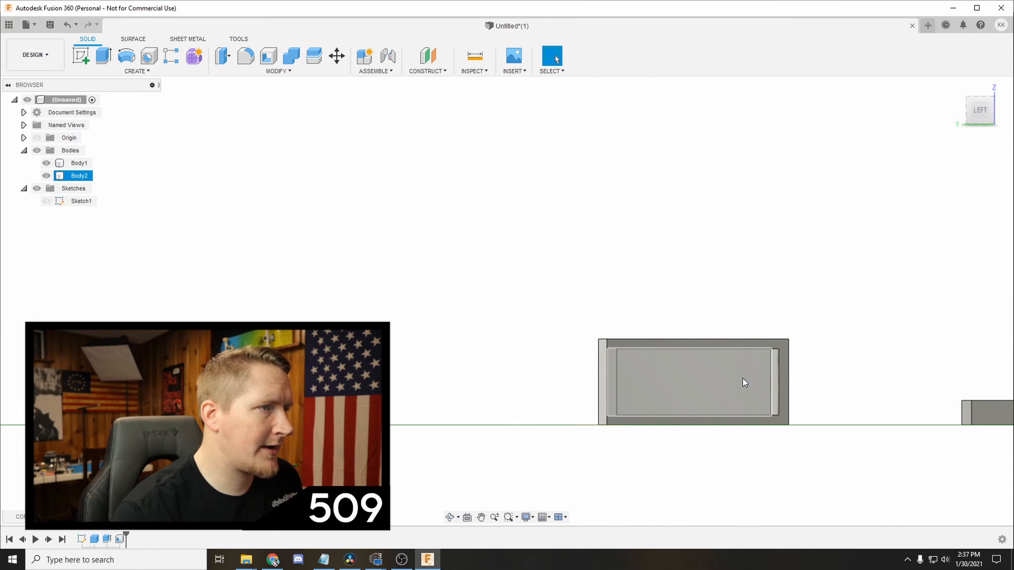
pyautogui.click(748, 379)
pyautogui.press('e')
pyautogui.keyDown('shift'); pyautogui.moveTo(749, 322); pyautogui.dragTo(510, 358, button='middle'); pyautogui.keyUp('shift')
pyautogui.keyDown('shift'); pyautogui.moveTo(708, 370); pyautogui.dragTo(648, 365, button='middle'); pyautogui.keyUp('shift')
pyautogui.moveTo(729, 371); pyautogui.dragTo(805, 372)
pyautogui.keyDown('shift'); pyautogui.moveTo(828, 382); pyautogui.dragTo(797, 366, button='middle'); pyautogui.keyUp('shift')
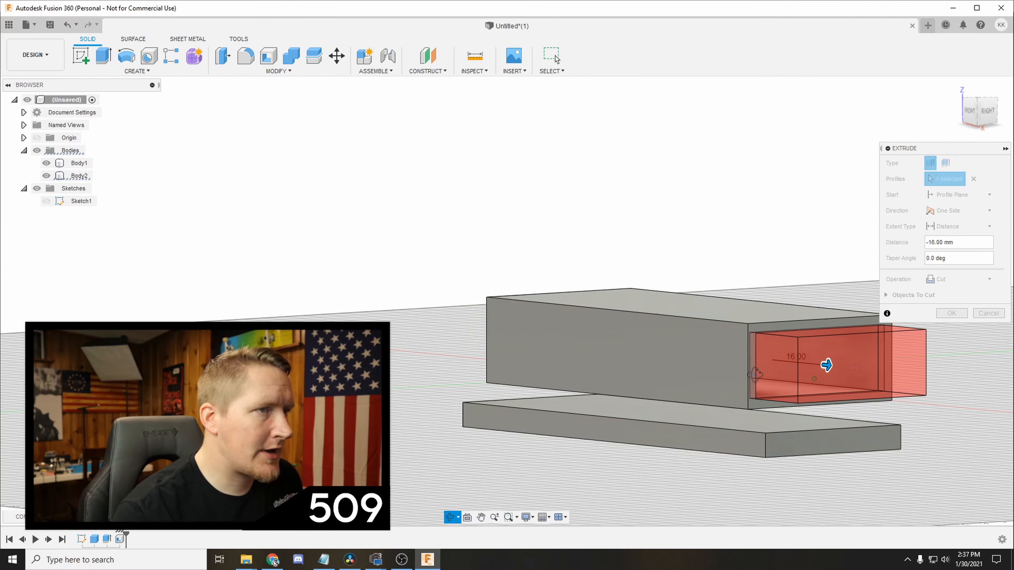
pyautogui.click(956, 315)
# - Chamfer the hollow body's long upper outer edge on the side facing the separate plate by 2 mm
pyautogui.keyDown('shift'); pyautogui.moveTo(956, 317); pyautogui.dragTo(922, 365, button='middle'); pyautogui.keyUp('shift')
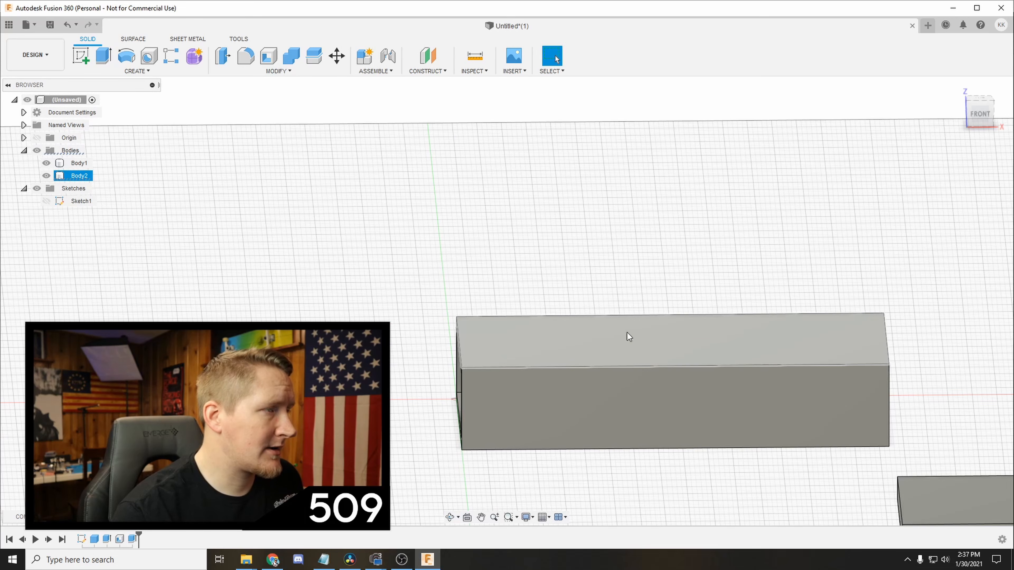
pyautogui.click(630, 366)
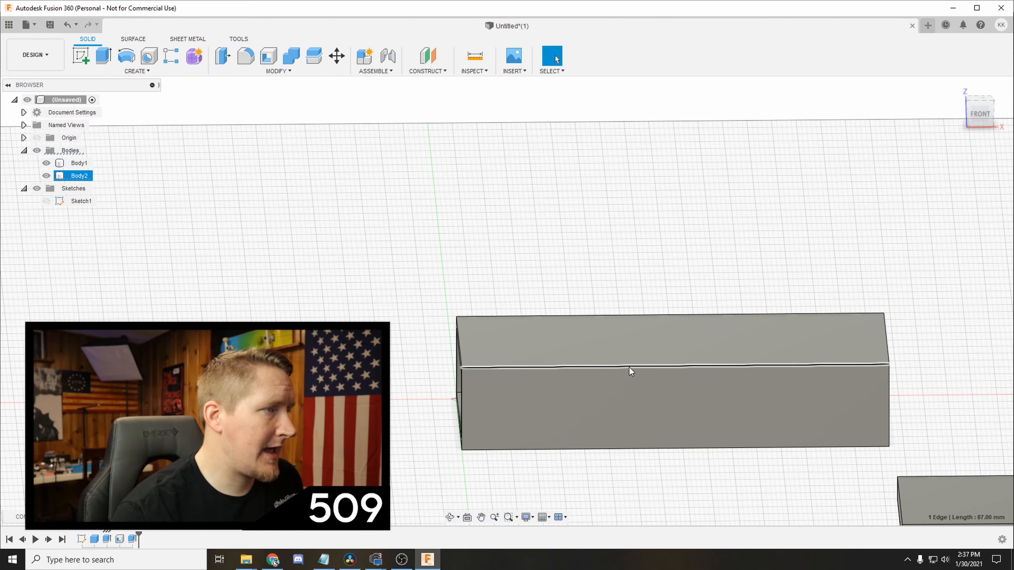
pyautogui.click(283, 71)
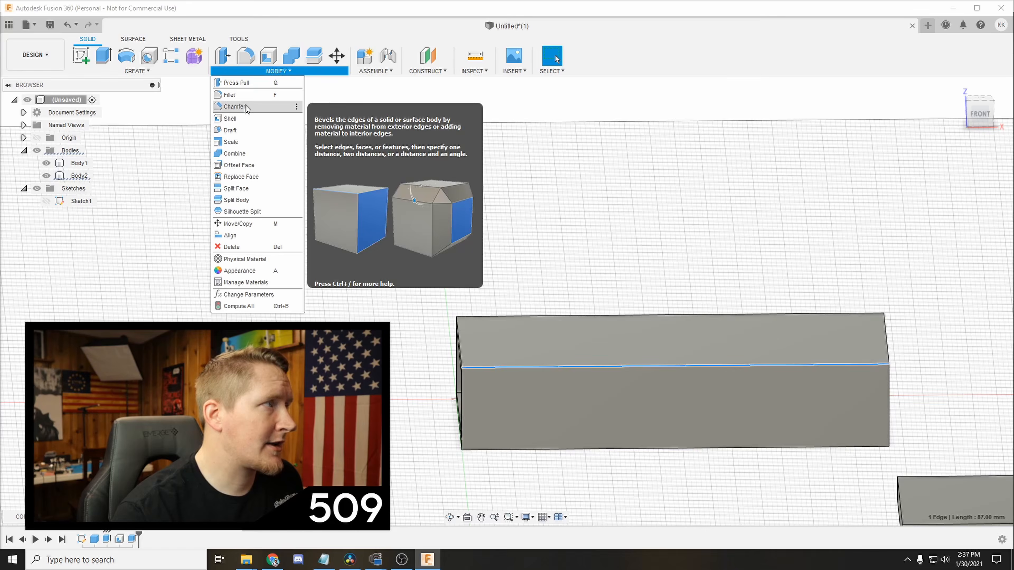
pyautogui.click(235, 106)
pyautogui.keyDown('shift'); pyautogui.moveTo(578, 327); pyautogui.dragTo(658, 336, button='middle'); pyautogui.keyUp('shift')
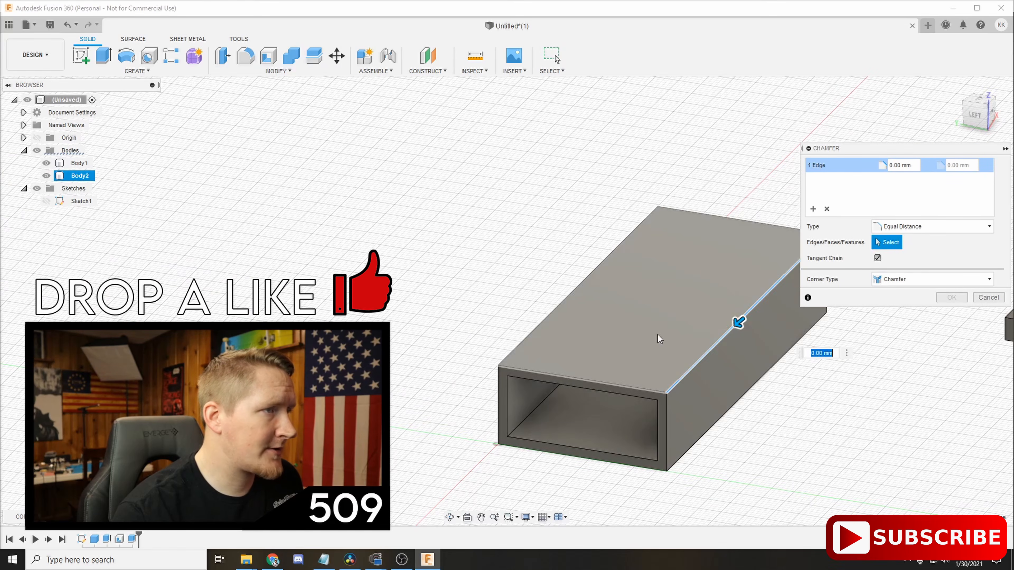
pyautogui.moveTo(738, 322)
pyautogui.mouseDown()
pyautogui.moveTo(706, 344)
pyautogui.moveTo(733, 327)
pyautogui.mouseUp()
pyautogui.click(953, 297)
pyautogui.keyDown('shift'); pyautogui.moveTo(782, 308); pyautogui.dragTo(857, 310, button='middle'); pyautogui.keyUp('shift')
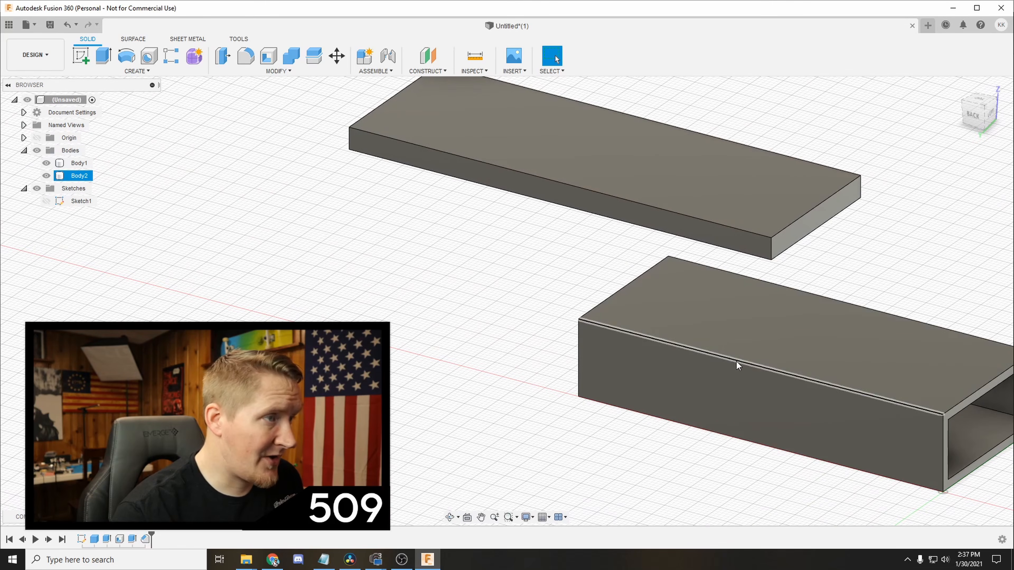
# - Fillet the hollow body's long upper outer edge opposite the chamfer with a 3 mm radius
pyautogui.click(271, 73)
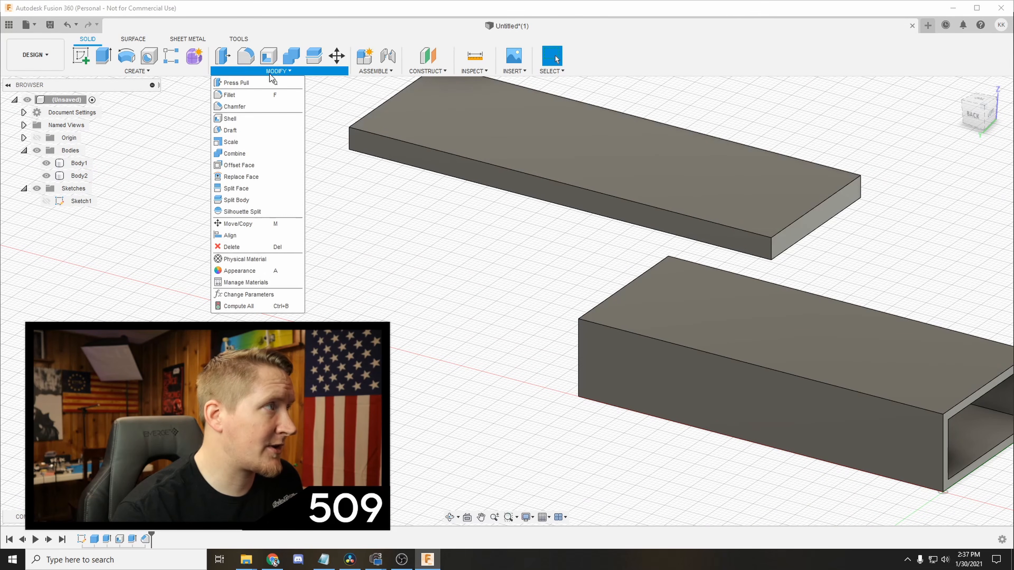
pyautogui.click(245, 58)
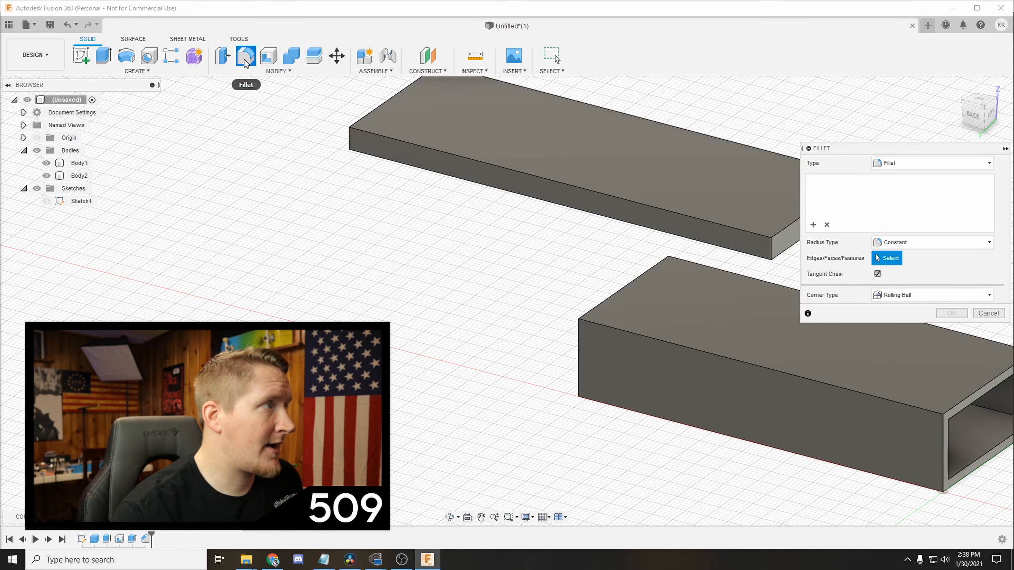
pyautogui.click(782, 375)
pyautogui.moveTo(789, 375); pyautogui.dragTo(783, 374)
pyautogui.keyDown('shift'); pyautogui.moveTo(782, 374); pyautogui.dragTo(546, 366, button='middle'); pyautogui.keyUp('shift')
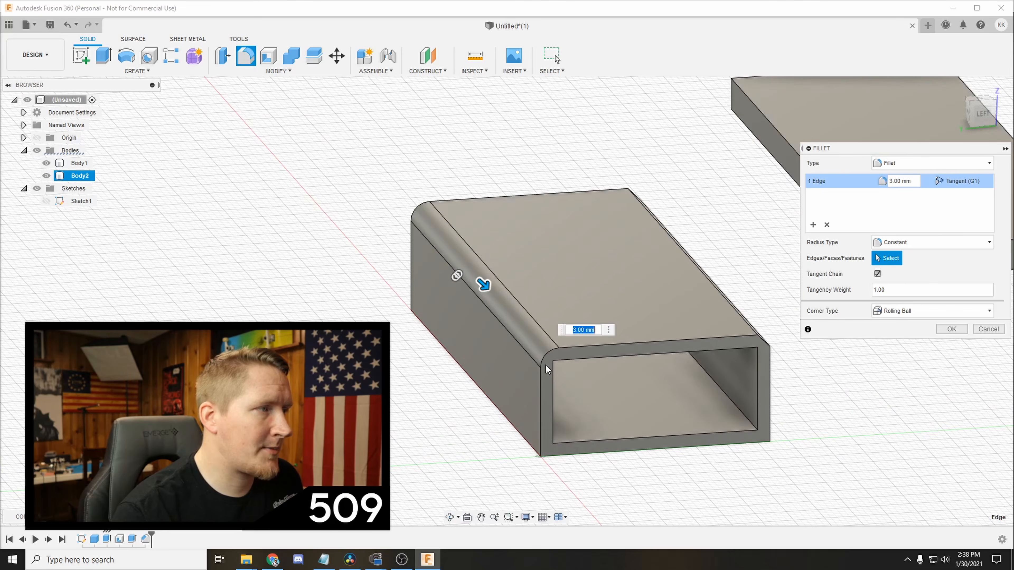
pyautogui.scroll(3, 546, 365)
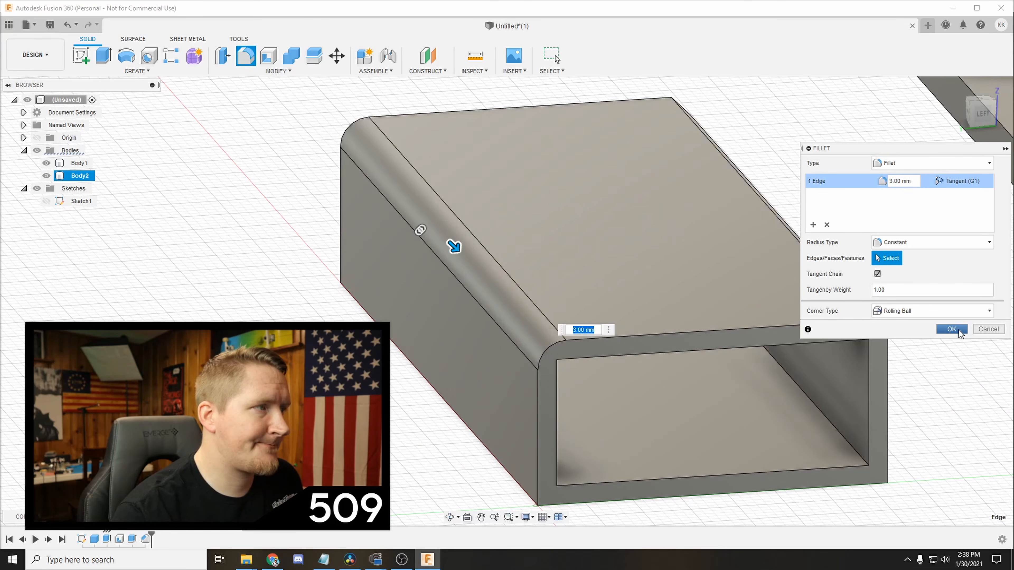
pyautogui.click(952, 329)
# - Fillet the long lower outer edge beneath the rounded upper edge with a 3 mm radius
pyautogui.keyDown('shift'); pyautogui.moveTo(595, 345); pyautogui.dragTo(619, 334, button='middle'); pyautogui.keyUp('shift')
pyautogui.keyDown('shift'); pyautogui.moveTo(619, 334); pyautogui.dragTo(611, 279, button='middle'); pyautogui.keyUp('shift')
pyautogui.click(504, 433)
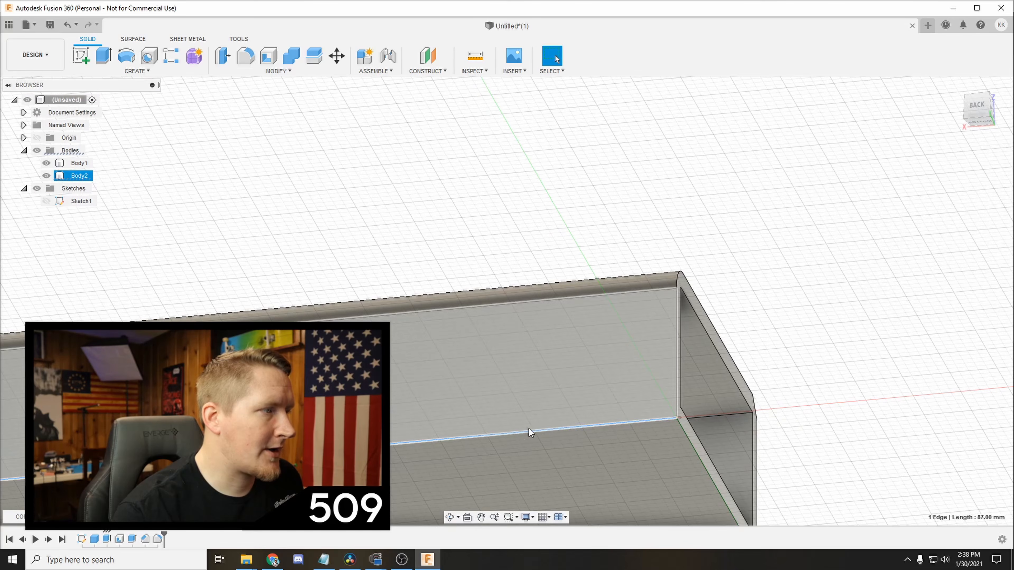
pyautogui.press('f')
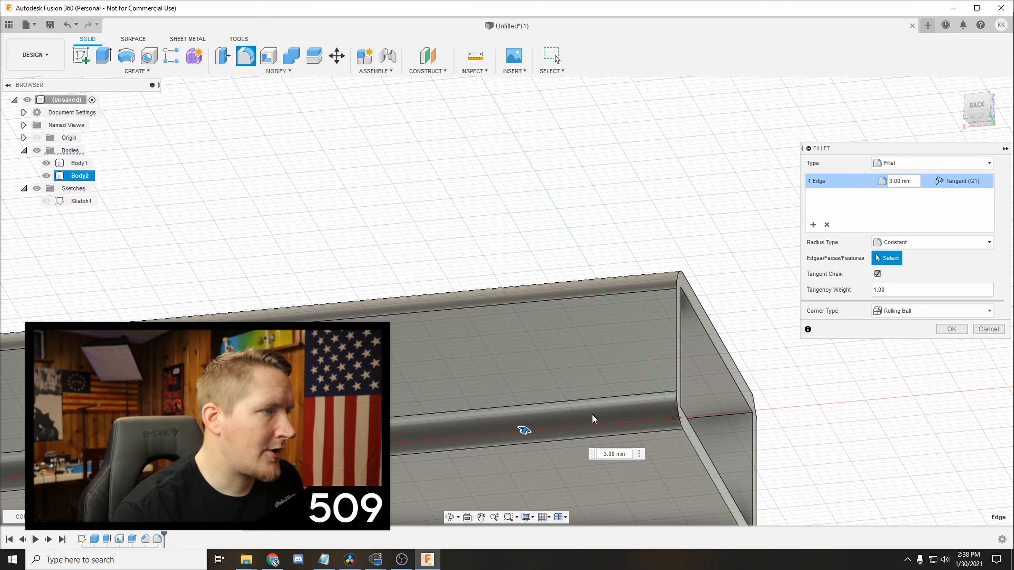
pyautogui.click(950, 330)
# - Fillet the remaining long lower outer edge, beneath the chamfer, with a 3.5 mm radius
pyautogui.keyDown('shift'); pyautogui.moveTo(901, 404); pyautogui.dragTo(564, 336, button='middle'); pyautogui.keyUp('shift')
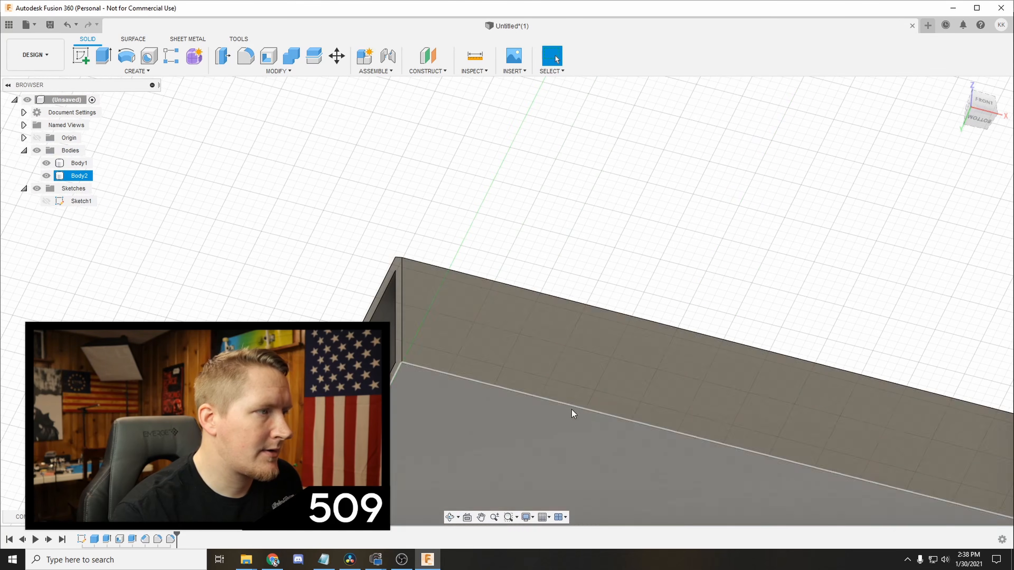
pyautogui.click(609, 415)
pyautogui.press('f')
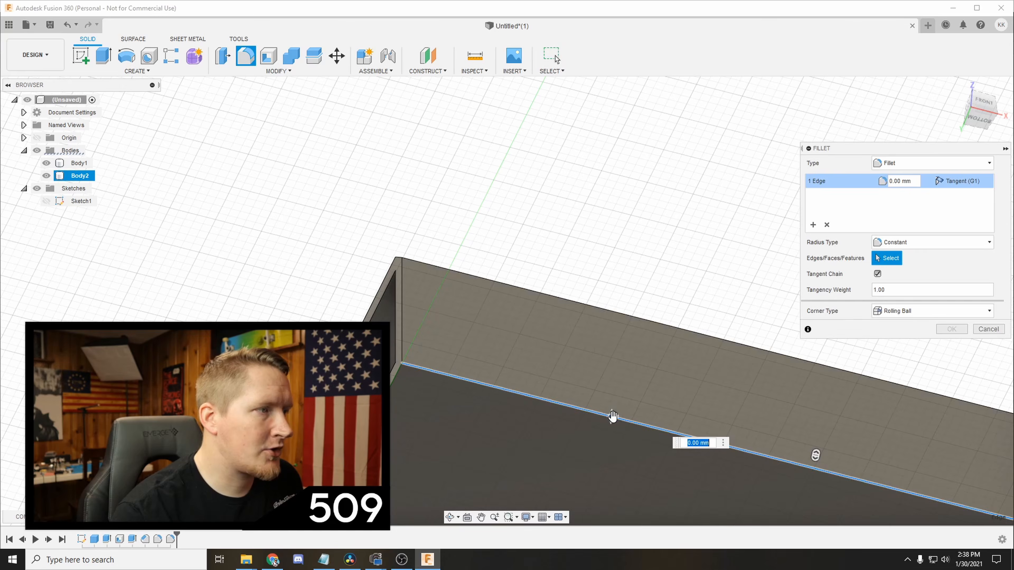
pyautogui.moveTo(612, 417); pyautogui.dragTo(617, 394)
pyautogui.keyDown('shift'); pyautogui.moveTo(618, 392); pyautogui.dragTo(631, 442, button='middle'); pyautogui.keyUp('shift')
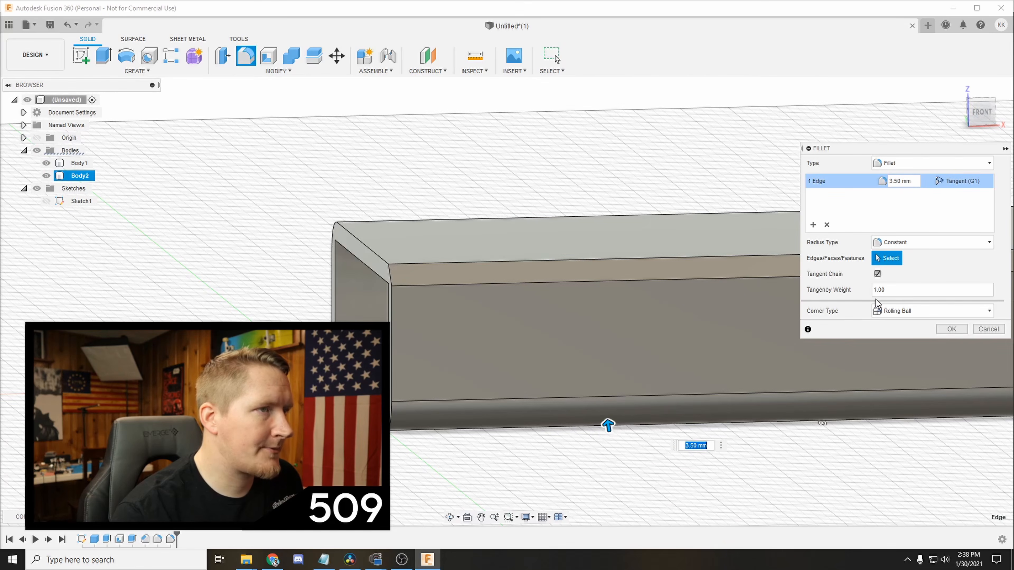
pyautogui.click(952, 329)
pyautogui.moveTo(593, 310)
pyautogui.keyDown('shift'); pyautogui.mouseDown(button='middle')
pyautogui.moveTo(652, 296)
pyautogui.moveTo(691, 305)
pyautogui.moveTo(600, 297)
pyautogui.mouseUp(button='middle'); pyautogui.keyUp('shift')
pyautogui.keyDown('shift'); pyautogui.moveTo(312, 380); pyautogui.dragTo(338, 382, button='middle'); pyautogui.keyUp('shift')
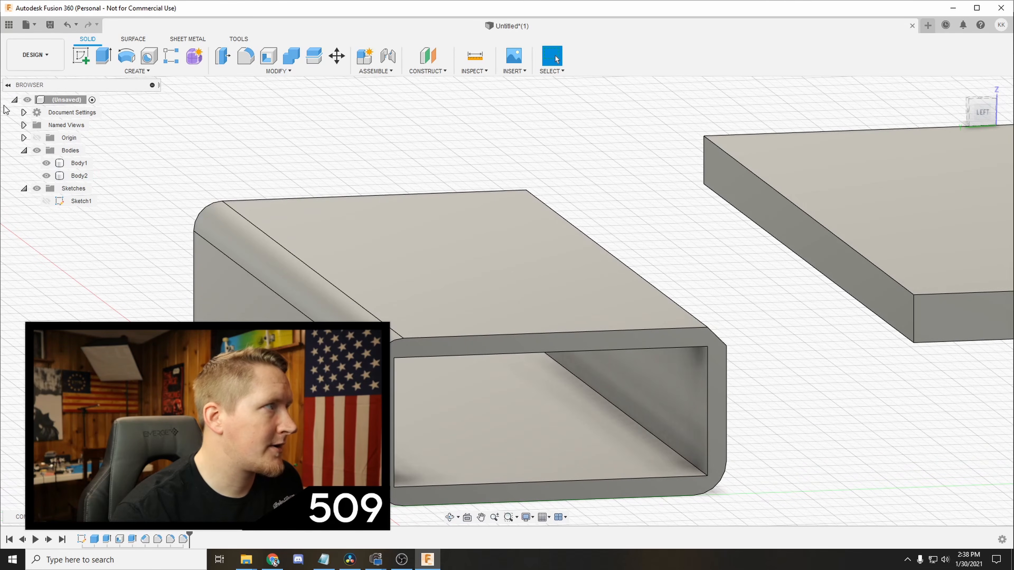
# - View the saved designs of the QAV-S Gopro project and the team list
pyautogui.click(12, 52)
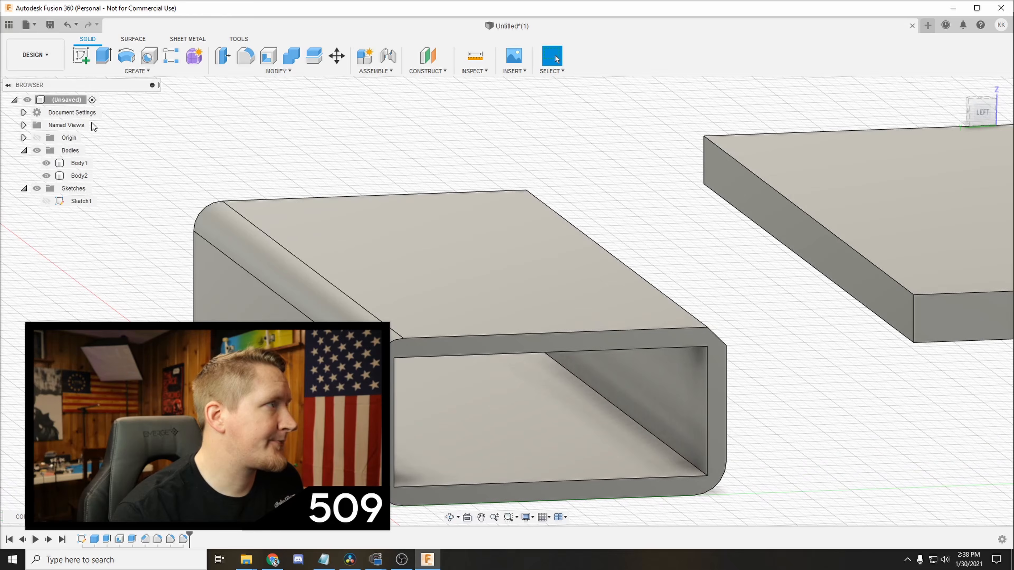
pyautogui.click(8, 24)
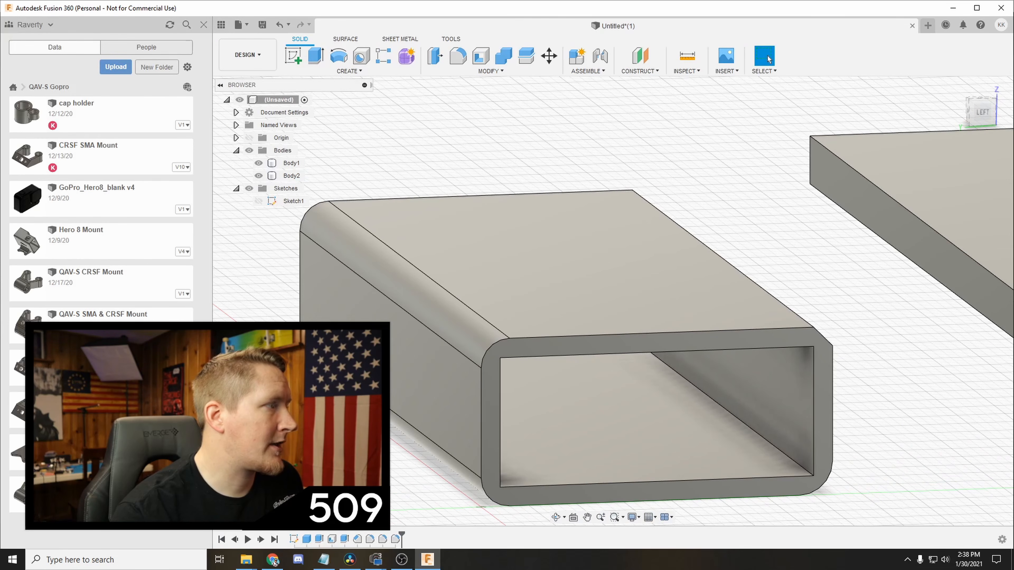
pyautogui.click(5, 26)
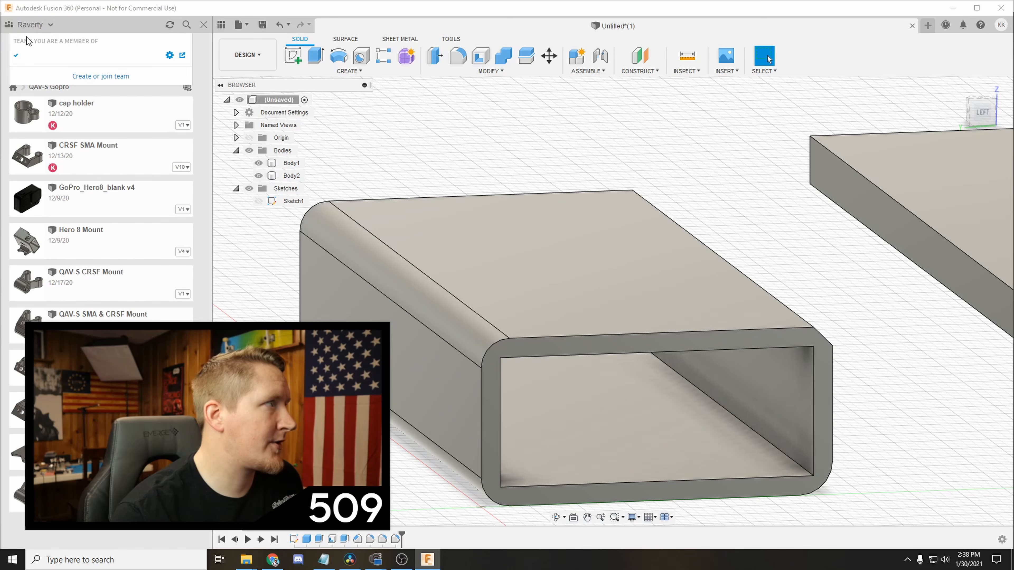
pyautogui.click(221, 25)
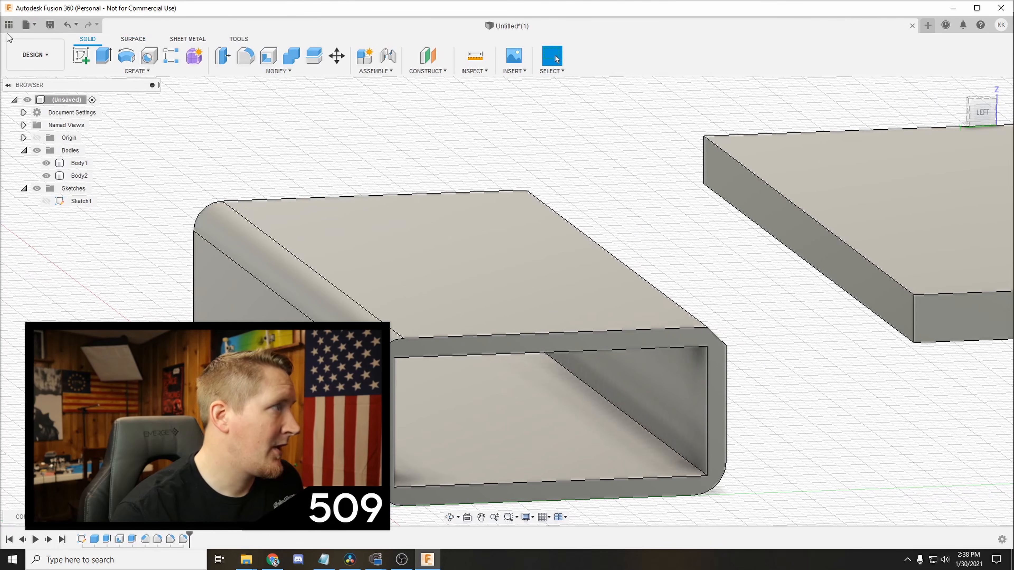
# - Try to insert the saved QAV-S CRSF Mount design from the QAV-S Gopro project into the current design
pyautogui.click(9, 26)
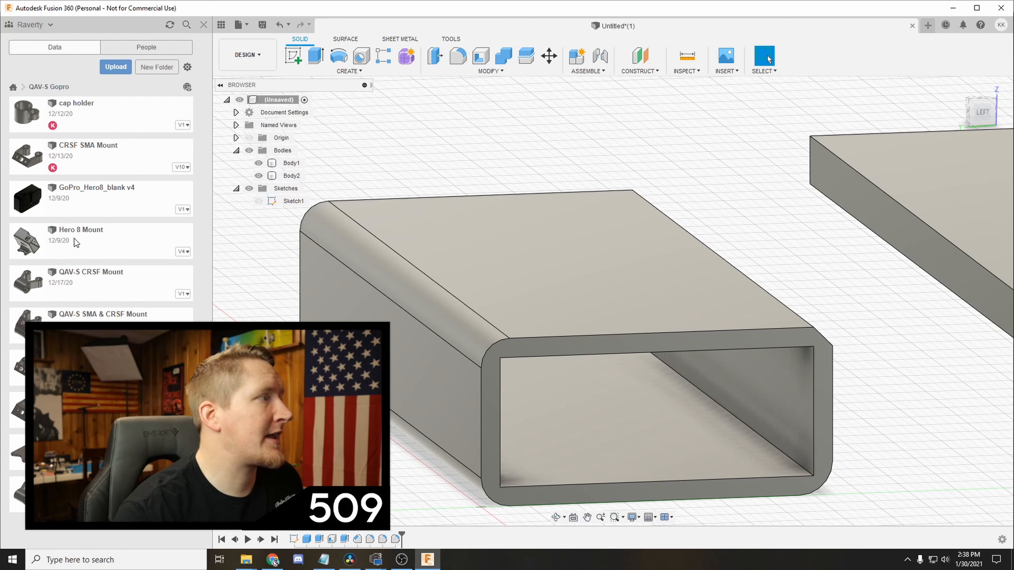
pyautogui.moveTo(74, 292); pyautogui.dragTo(527, 141)
pyautogui.scroll(1, 455, 166)
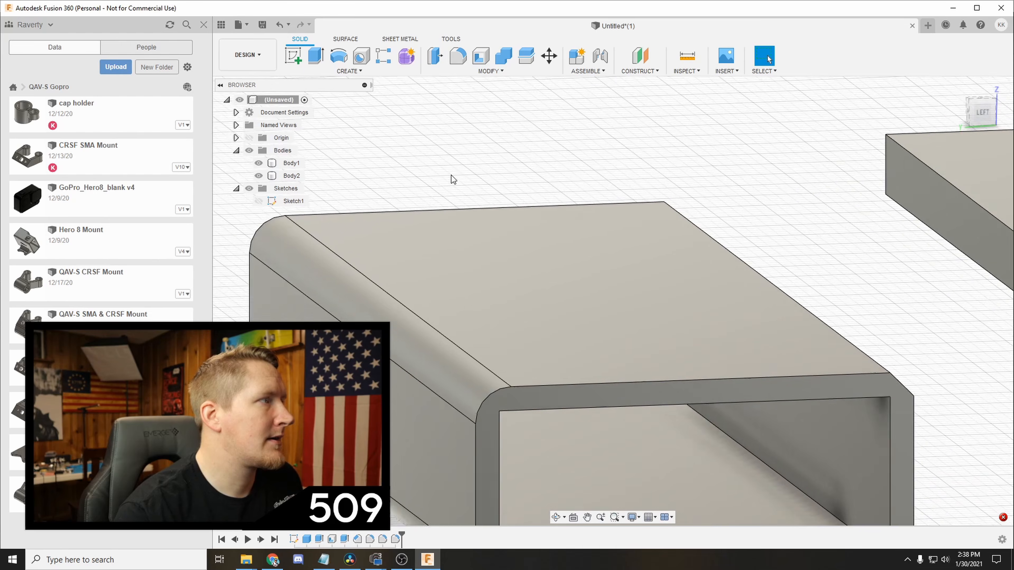
pyautogui.scroll(-5, 463, 185)
pyautogui.moveTo(510, 201); pyautogui.dragTo(410, 289, button='middle')
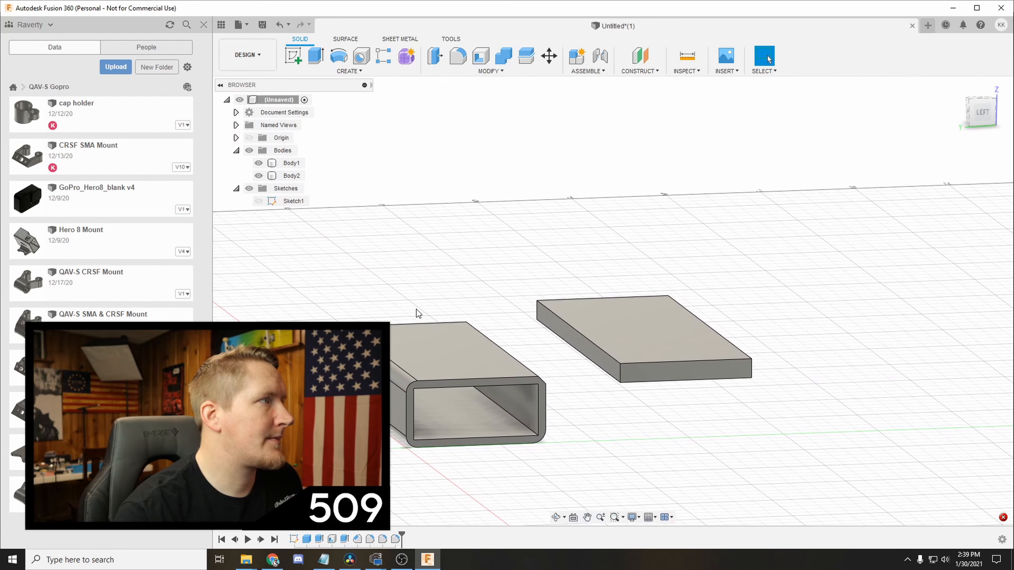
pyautogui.moveTo(537, 289); pyautogui.dragTo(286, 181, button='middle')
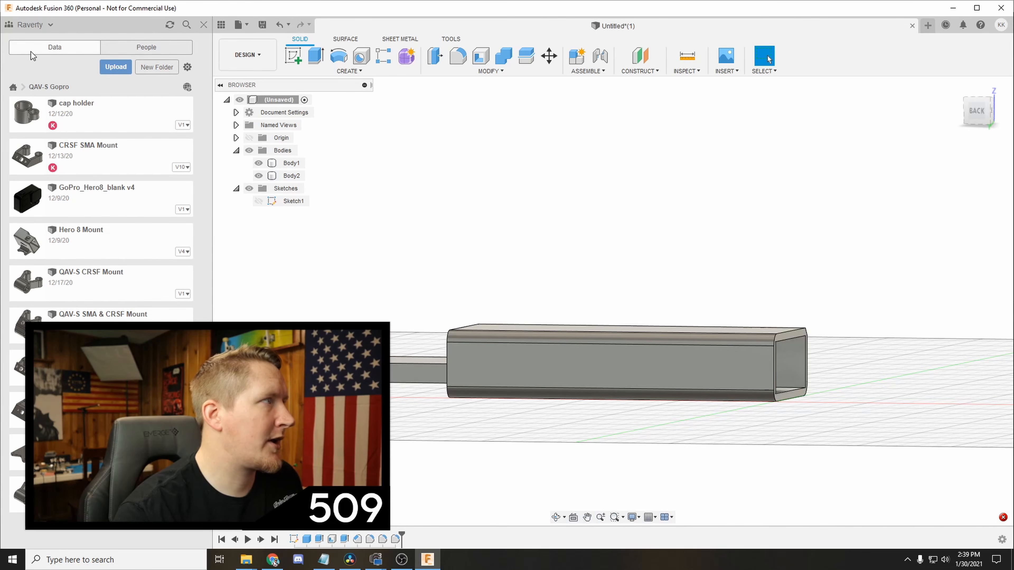
pyautogui.click(203, 24)
pyautogui.keyDown('shift'); pyautogui.moveTo(473, 195); pyautogui.dragTo(543, 301, button='middle'); pyautogui.keyUp('shift')
pyautogui.scroll(3, 272, 340)
pyautogui.scroll(2, 275, 343)
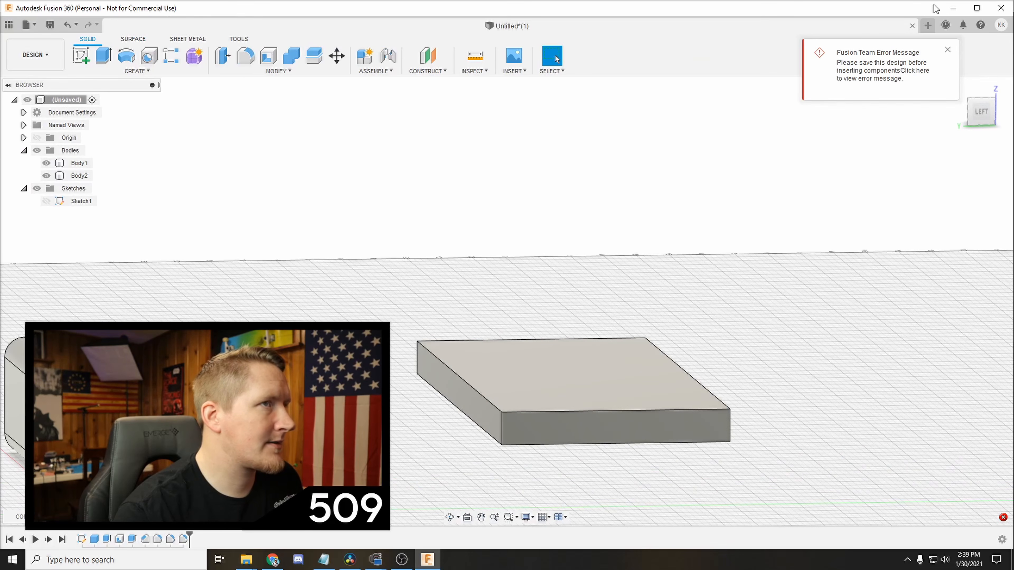
pyautogui.click(950, 51)
pyautogui.keyDown('shift'); pyautogui.moveTo(459, 250); pyautogui.dragTo(430, 238, button='middle'); pyautogui.keyUp('shift')
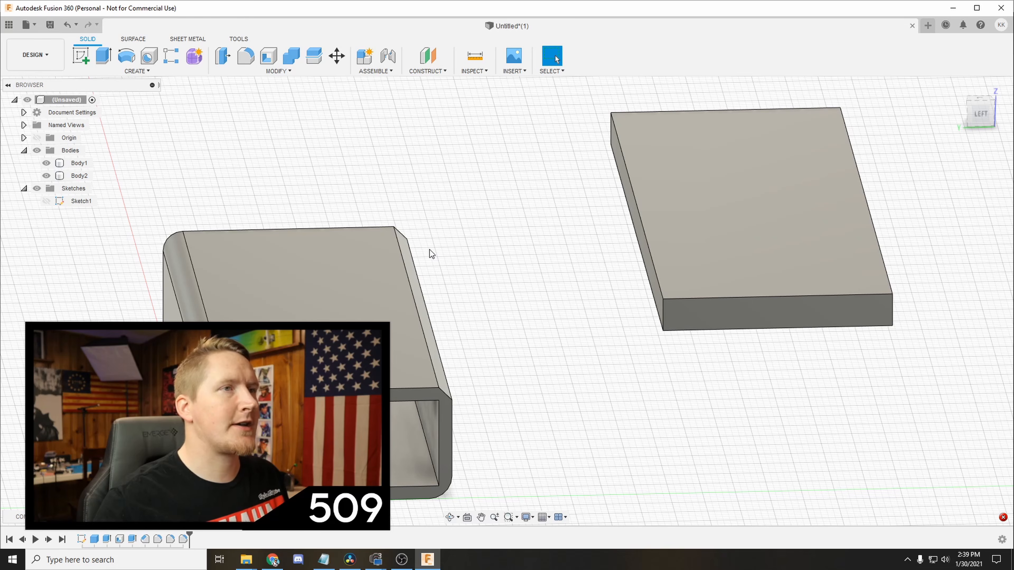
pyautogui.keyDown('shift'); pyautogui.moveTo(475, 179); pyautogui.dragTo(690, 206, button='middle'); pyautogui.keyUp('shift')
pyautogui.click(690, 206)
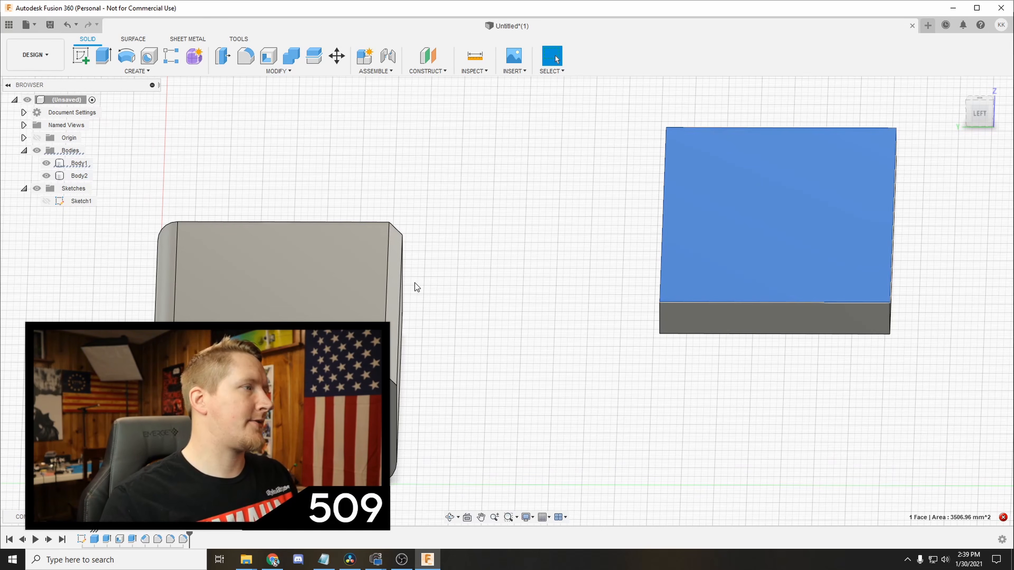
# - Try a 2 mm fillet on the chamfered face of the hollow body and discard it
pyautogui.keyDown('shift'); pyautogui.moveTo(461, 297); pyautogui.dragTo(459, 242, button='middle'); pyautogui.keyUp('shift')
pyautogui.click(290, 233)
pyautogui.press('f')
pyautogui.keyDown('shift'); pyautogui.moveTo(413, 191); pyautogui.dragTo(410, 219, button='middle'); pyautogui.keyUp('shift')
pyautogui.moveTo(396, 212); pyautogui.dragTo(399, 218)
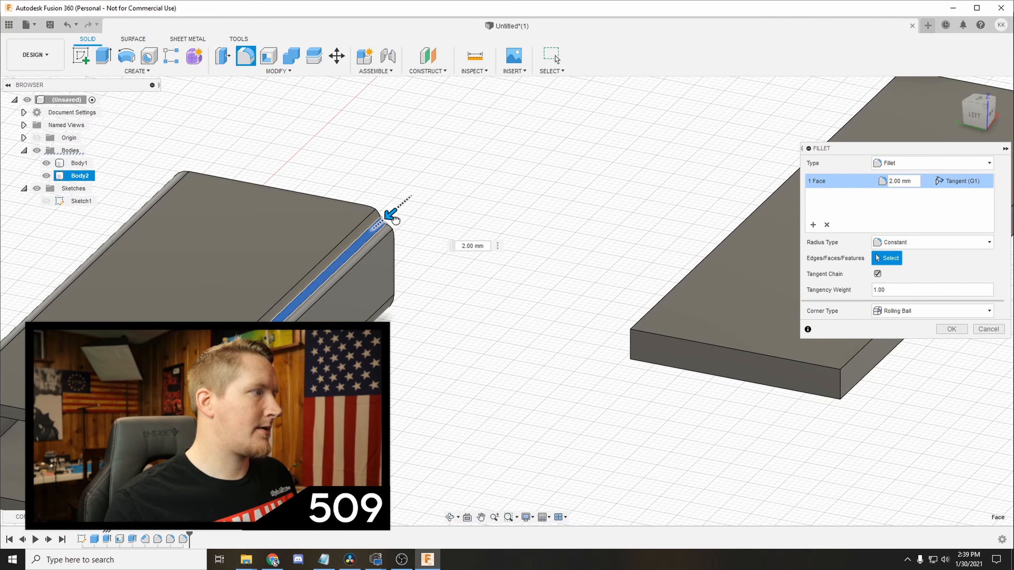
pyautogui.click(968, 329)
pyautogui.keyDown('shift'); pyautogui.moveTo(419, 305); pyautogui.dragTo(369, 295, button='middle'); pyautogui.keyUp('shift')
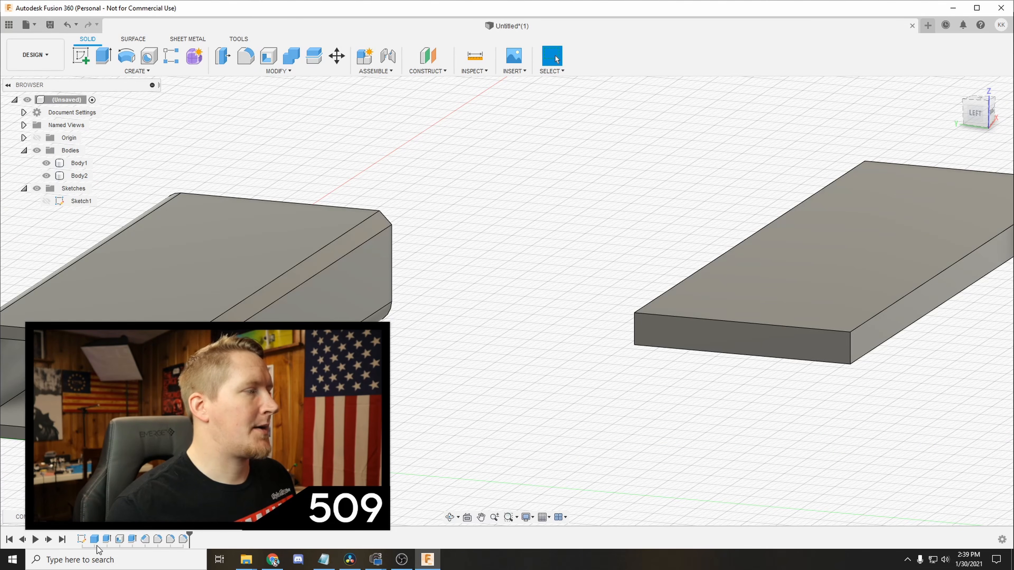
# - Open the chamfer feature for editing, try a 0 mm distance, and discard the change
pyautogui.click(145, 540)
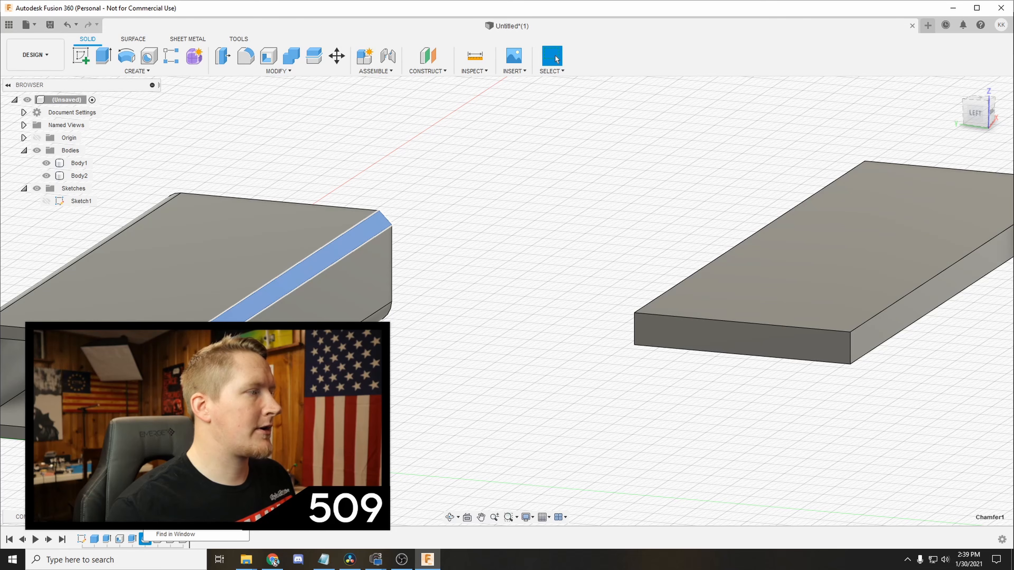
pyautogui.click(170, 438)
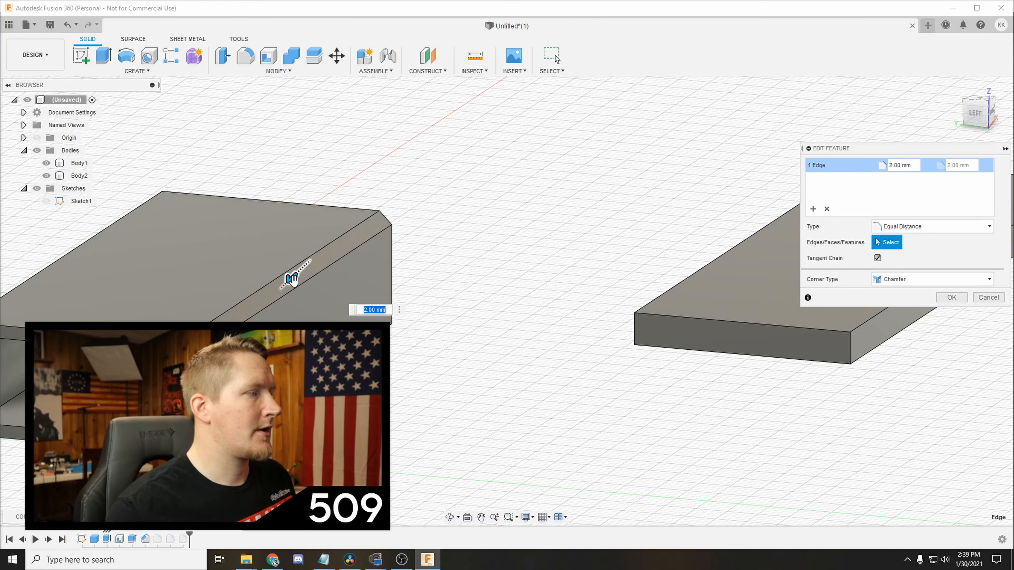
pyautogui.moveTo(291, 280); pyautogui.dragTo(296, 273)
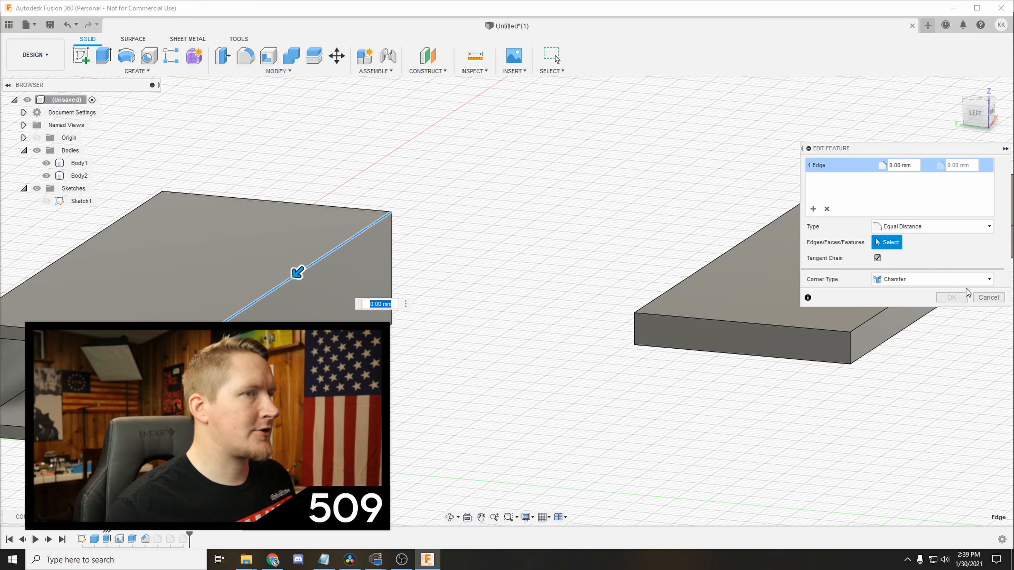
pyautogui.click(988, 298)
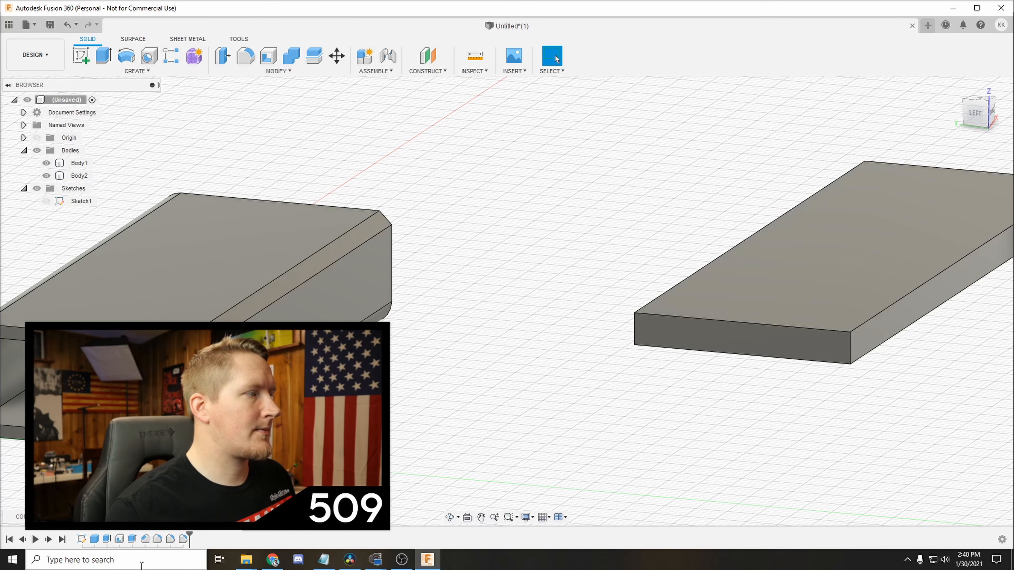
# - Highlight the chamfer and the first two fillets from the design history in turn to see which edges they affect
pyautogui.rightClick(145, 543)
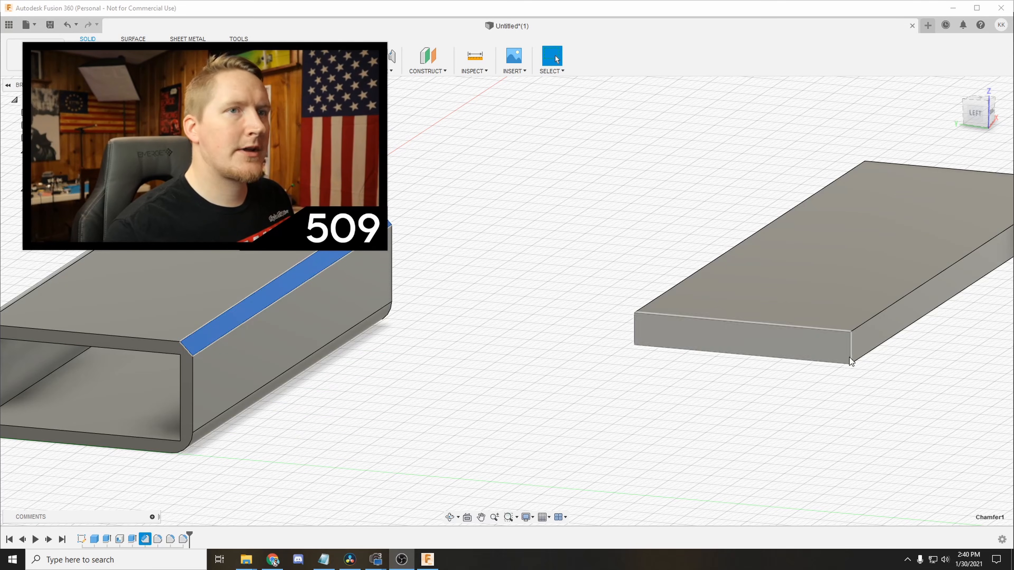
pyautogui.click(167, 543)
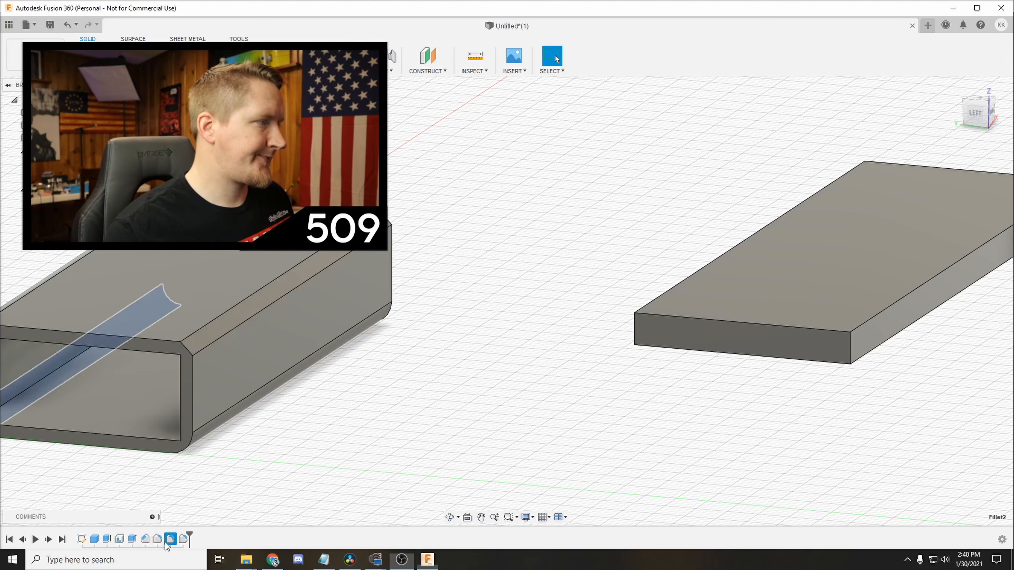
pyautogui.click(159, 542)
pyautogui.moveTo(217, 435)
pyautogui.keyDown('shift'); pyautogui.mouseDown(button='middle')
pyautogui.moveTo(248, 434)
pyautogui.moveTo(232, 443)
pyautogui.mouseUp(button='middle'); pyautogui.keyUp('shift')
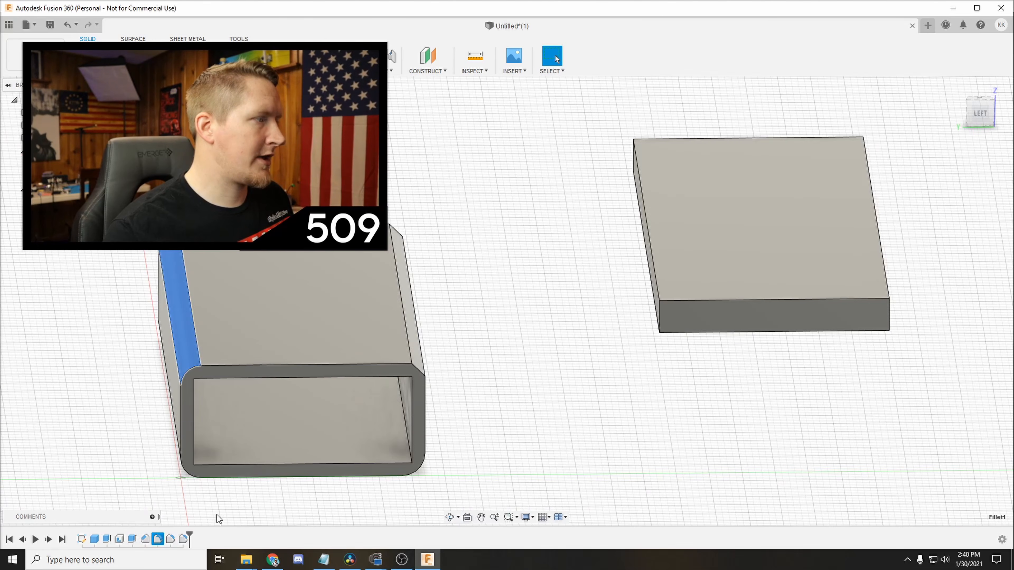
# - Open the hollow body's chamfer feature for editing, look at its corner type options, and discard the edit
pyautogui.click(144, 540)
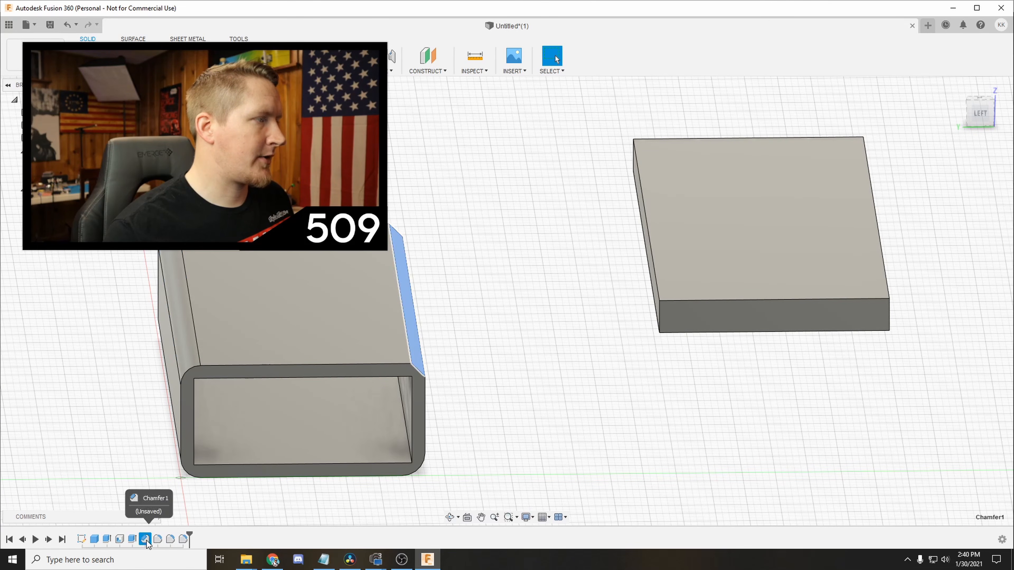
pyautogui.keyDown('shift'); pyautogui.moveTo(554, 346); pyautogui.dragTo(587, 347, button='middle'); pyautogui.keyUp('shift')
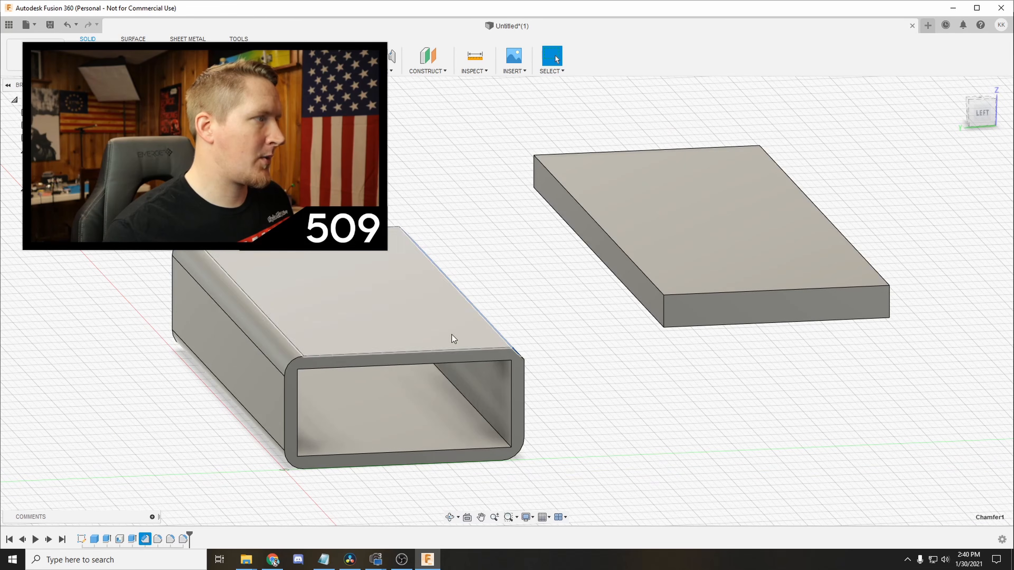
pyautogui.moveTo(275, 341)
pyautogui.keyDown('shift'); pyautogui.mouseDown(button='middle')
pyautogui.moveTo(457, 345)
pyautogui.moveTo(287, 351)
pyautogui.mouseUp(button='middle'); pyautogui.keyUp('shift')
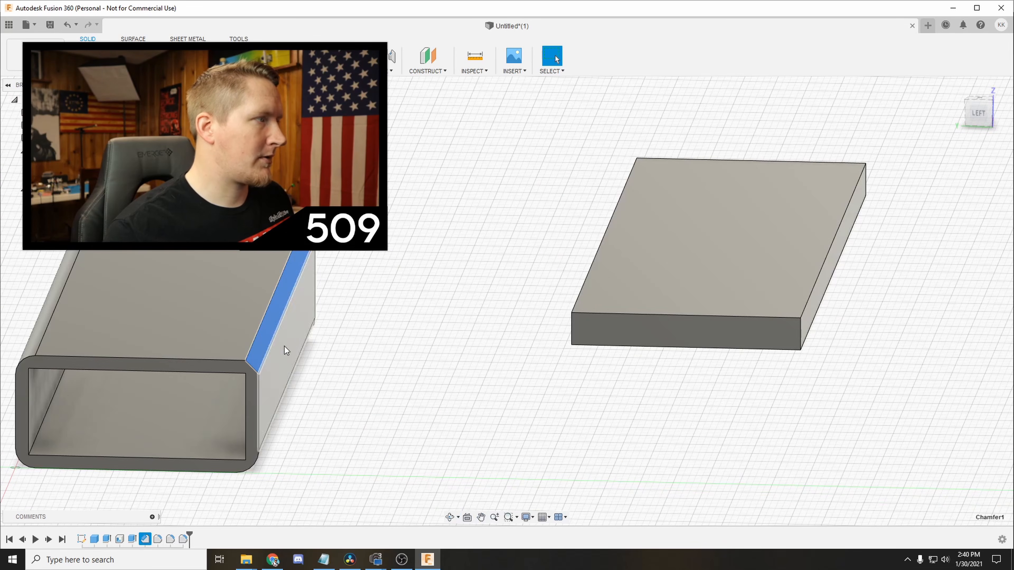
pyautogui.rightClick(145, 540)
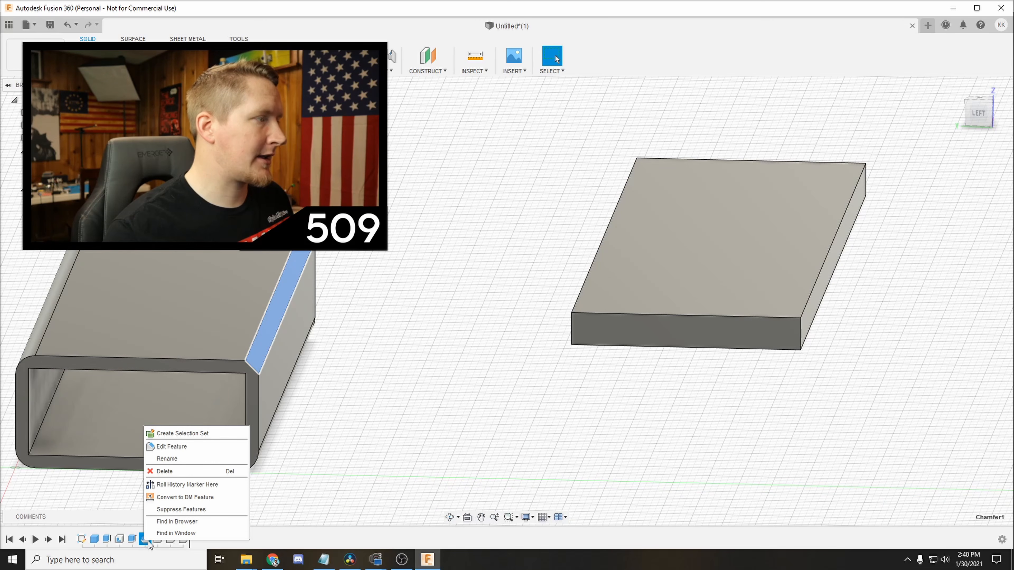
pyautogui.click(201, 447)
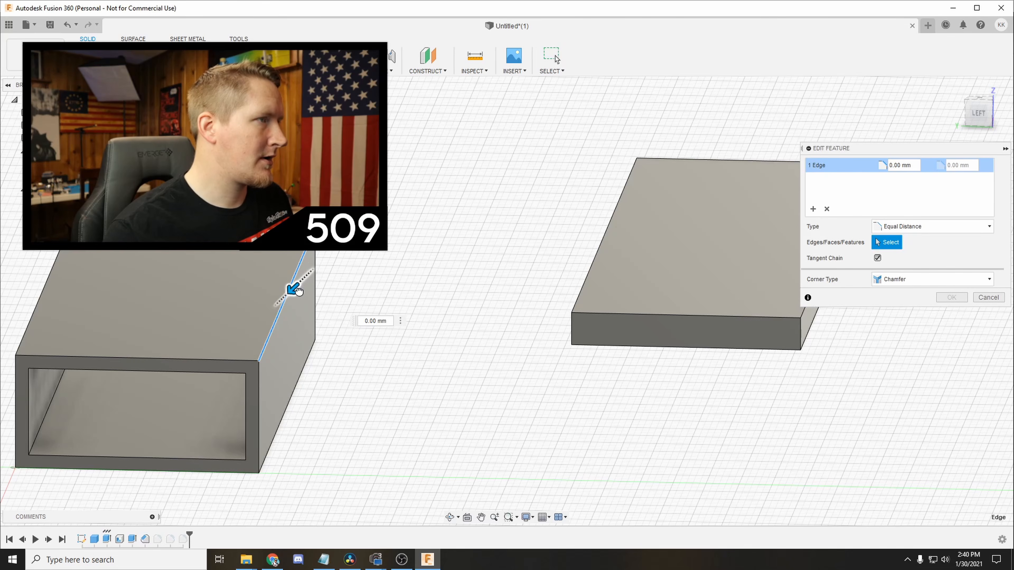
pyautogui.click(972, 281)
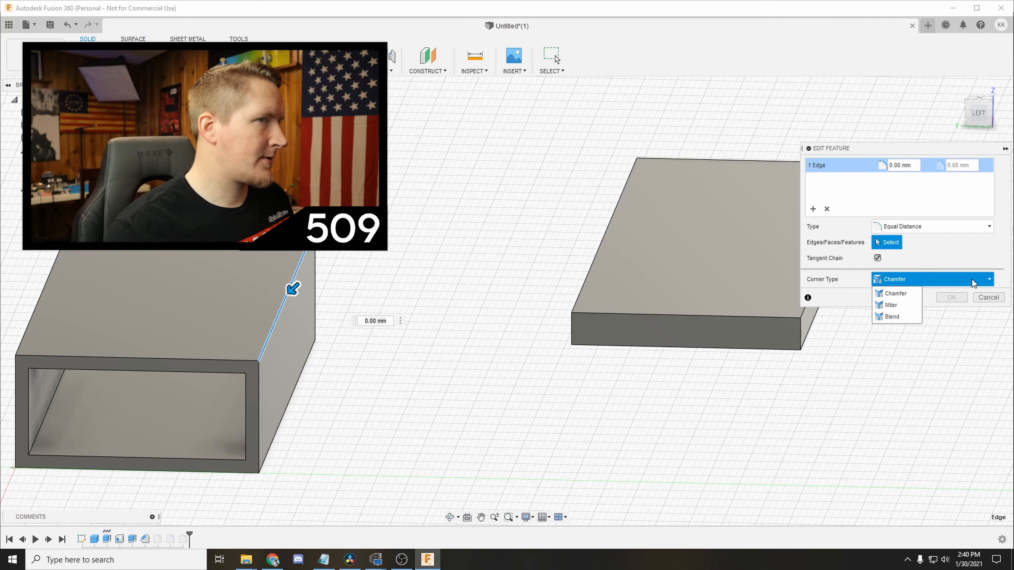
pyautogui.click(987, 298)
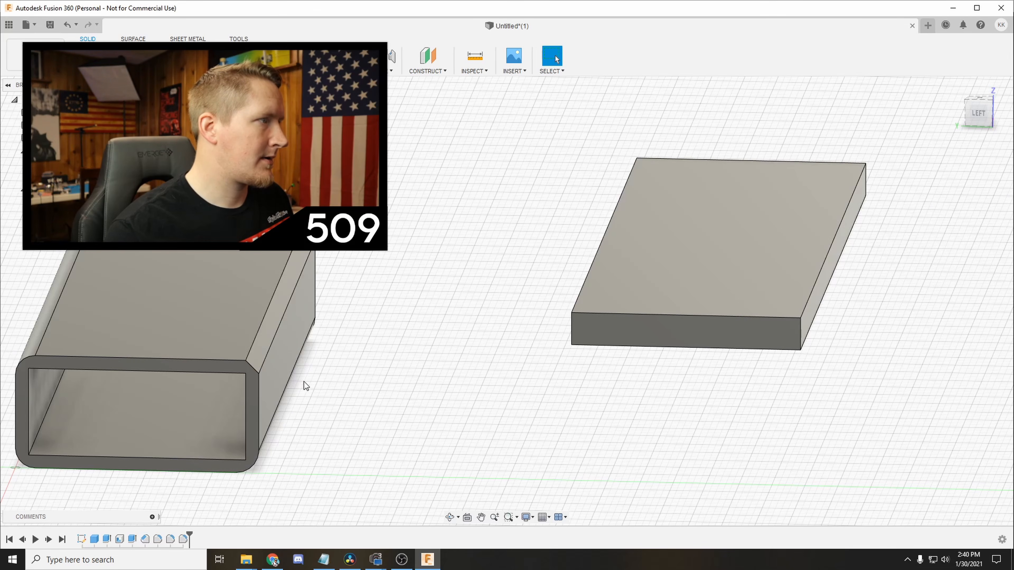
# - Suppress the chamfer feature on the hollow body's upper edge in the design history
pyautogui.rightClick(145, 540)
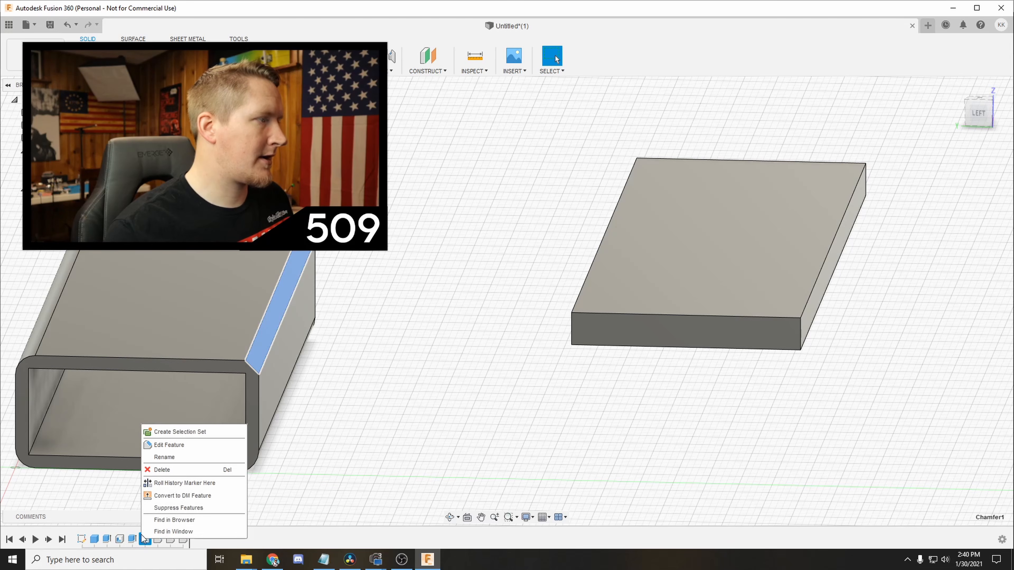
pyautogui.click(202, 510)
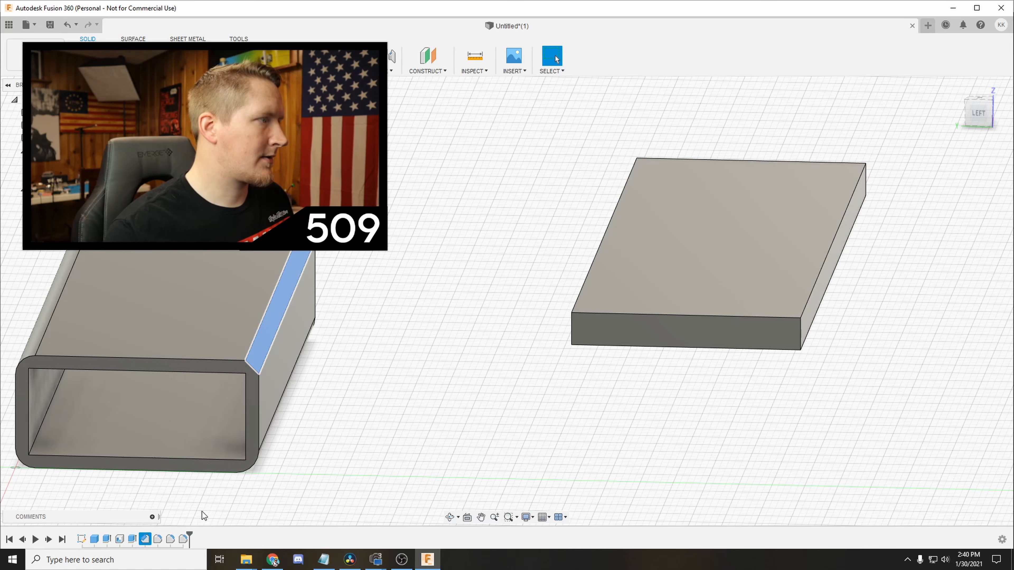
pyautogui.keyDown('shift'); pyautogui.moveTo(385, 351); pyautogui.dragTo(357, 356, button='middle'); pyautogui.keyUp('shift')
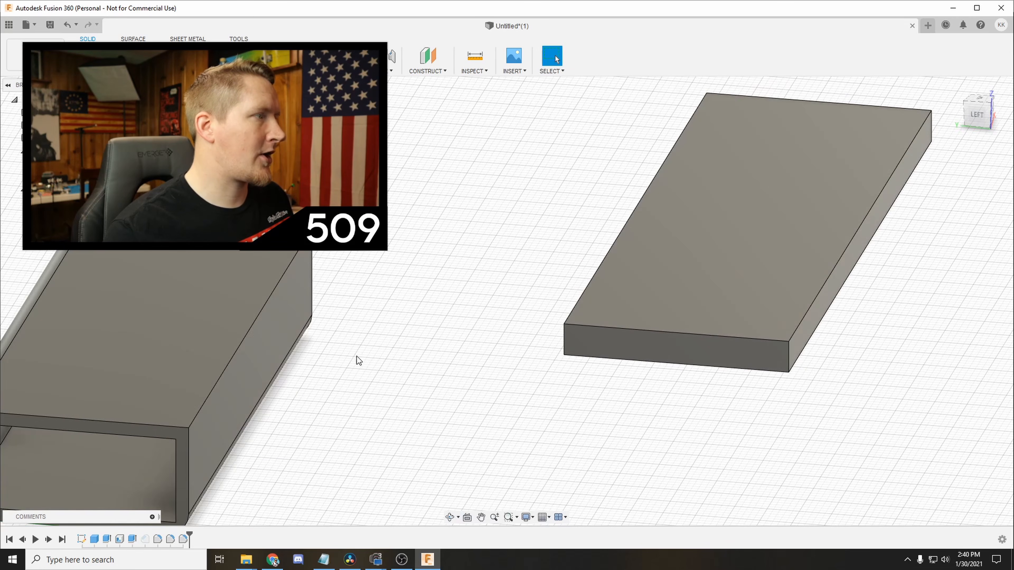
# - Round the unchamfered upper long edge of the hollow body with a 3 mm constant-radius fillet
pyautogui.click(280, 280)
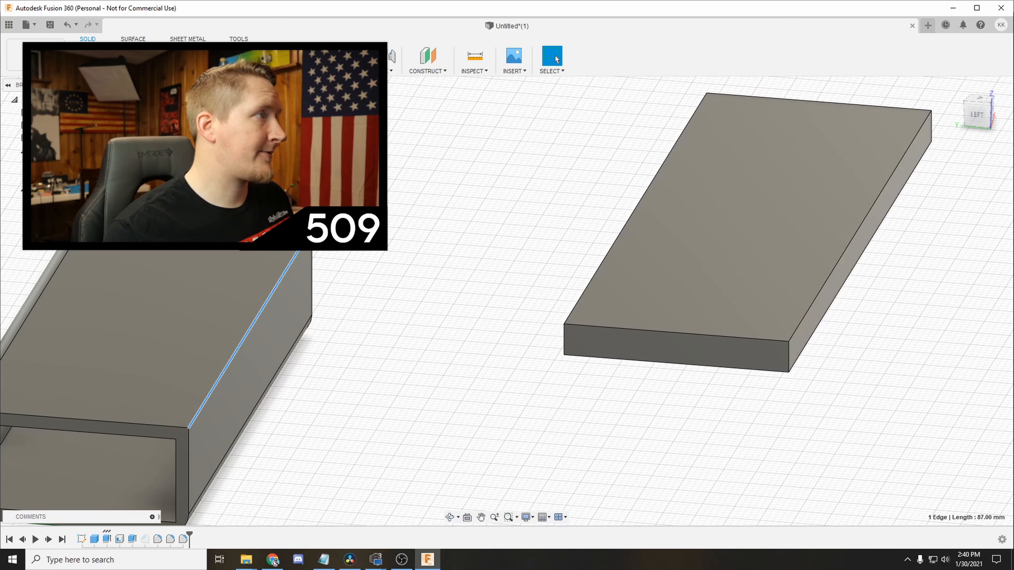
pyautogui.press('f')
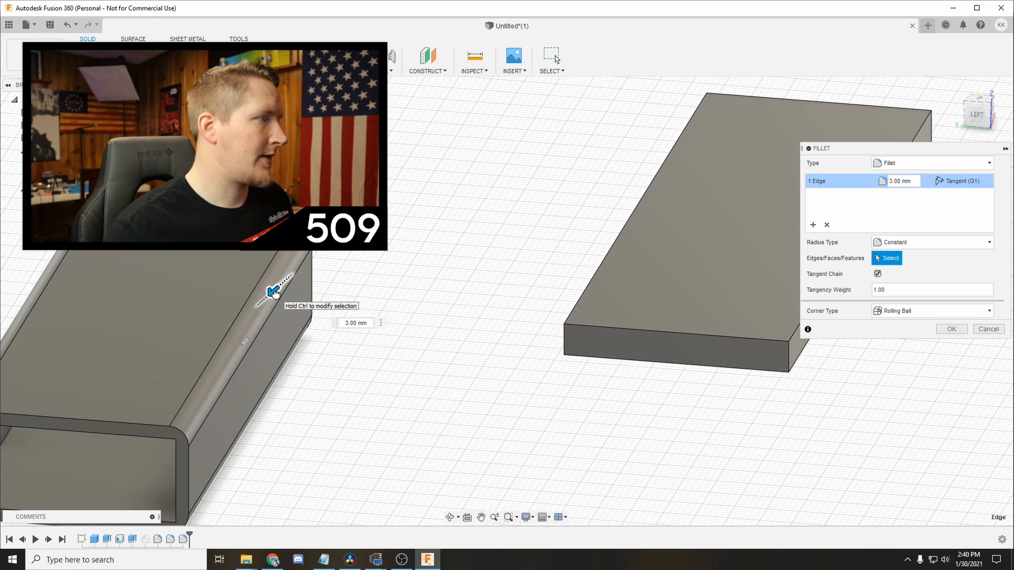
pyautogui.moveTo(275, 292); pyautogui.dragTo(275, 291)
pyautogui.click(952, 329)
pyautogui.keyDown('shift'); pyautogui.moveTo(315, 295); pyautogui.dragTo(277, 310, button='middle'); pyautogui.keyUp('shift')
pyautogui.click(276, 71)
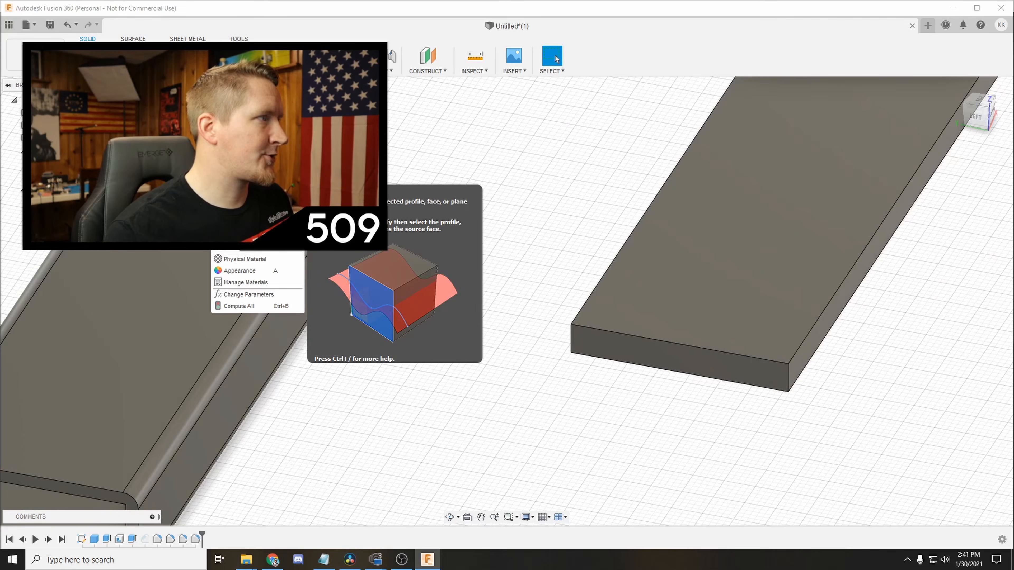
pyautogui.click(445, 263)
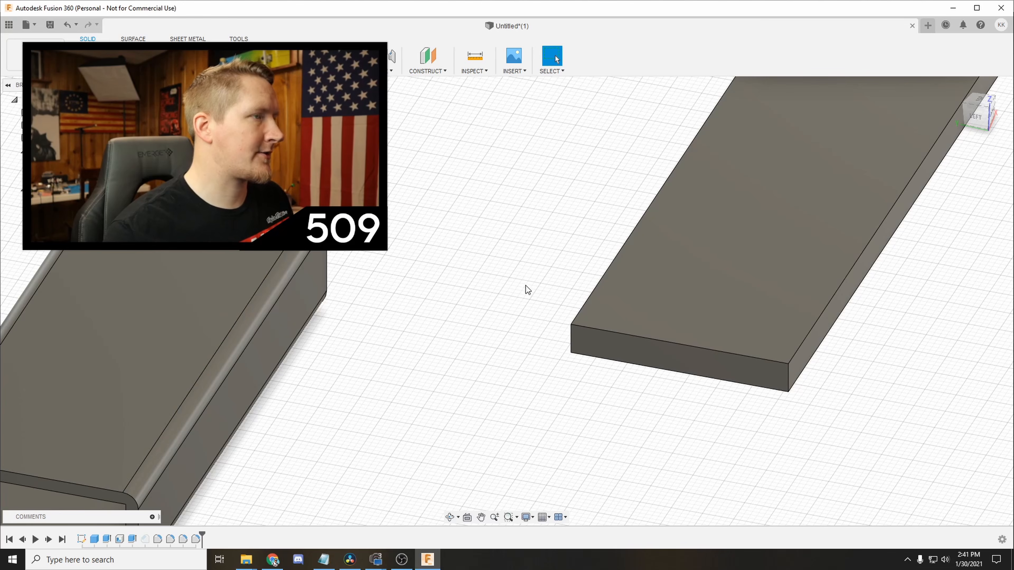
pyautogui.moveTo(560, 242); pyautogui.dragTo(549, 279, button='middle')
# - Try to move the flat plate body sideways toward the hollow body
pyautogui.click(68, 163)
pyautogui.click(68, 177)
pyautogui.click(68, 164)
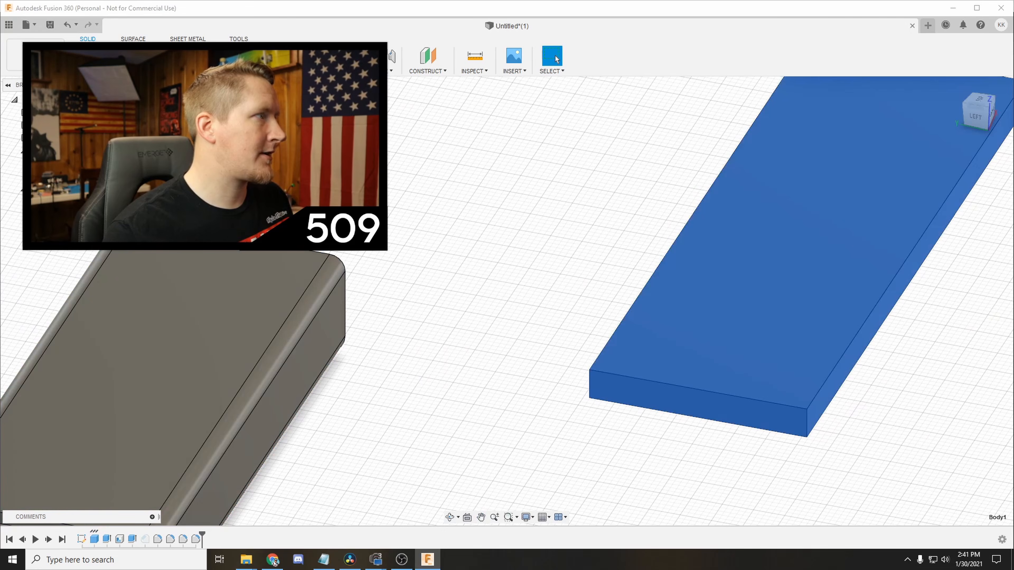
pyautogui.press('m')
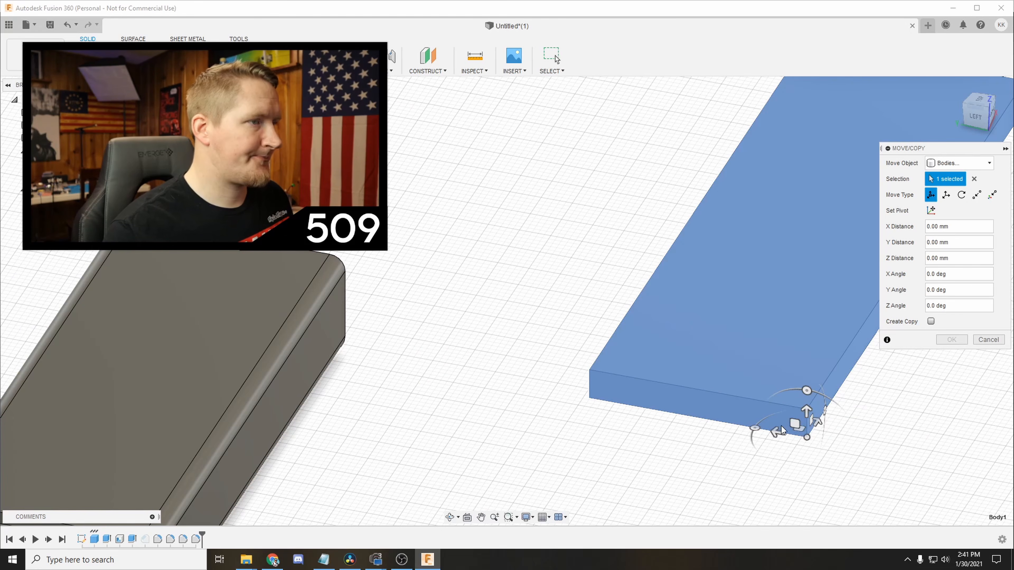
pyautogui.moveTo(778, 431); pyautogui.dragTo(682, 415)
pyautogui.press('Return')
pyautogui.keyDown('shift'); pyautogui.moveTo(673, 415); pyautogui.dragTo(460, 279, button='middle'); pyautogui.keyUp('shift')
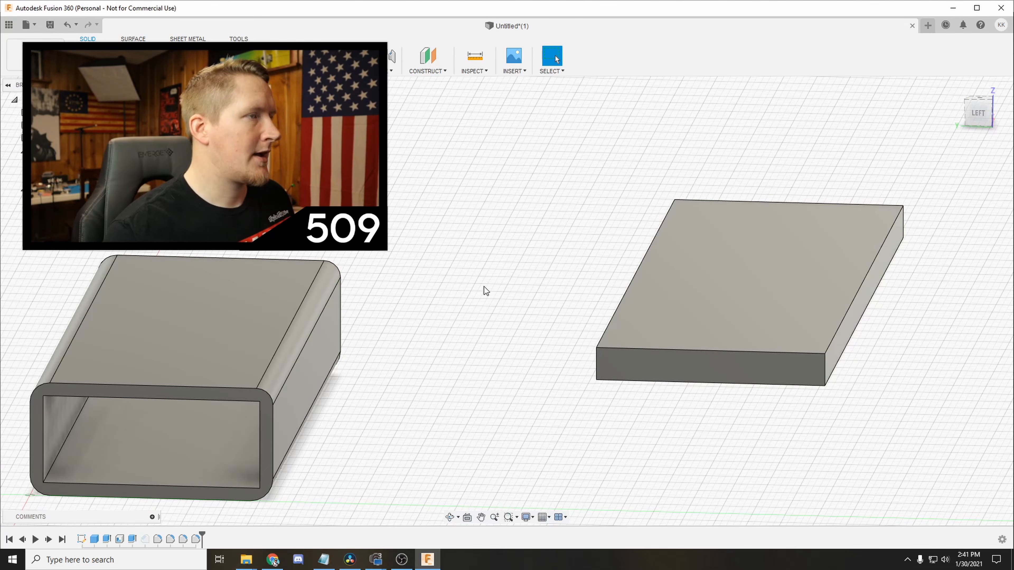
# - Hide the flat plate body and view the hollow body from the front-right isometric corner
pyautogui.scroll(-3, 488, 313)
pyautogui.keyDown('shift'); pyautogui.moveTo(319, 278); pyautogui.dragTo(503, 346, button='middle'); pyautogui.keyUp('shift')
pyautogui.moveTo(439, 295)
pyautogui.keyDown('shift'); pyautogui.mouseDown(button='middle')
pyautogui.moveTo(419, 306)
pyautogui.moveTo(455, 296)
pyautogui.mouseUp(button='middle'); pyautogui.keyUp('shift')
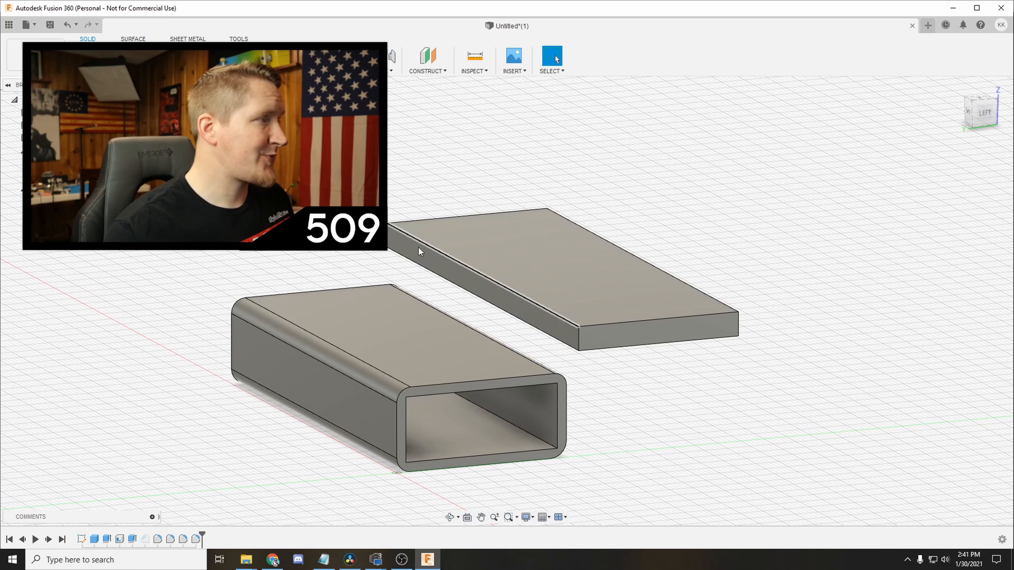
pyautogui.click(43, 176)
pyautogui.keyDown('shift'); pyautogui.moveTo(615, 253); pyautogui.dragTo(579, 261, button='middle'); pyautogui.keyUp('shift')
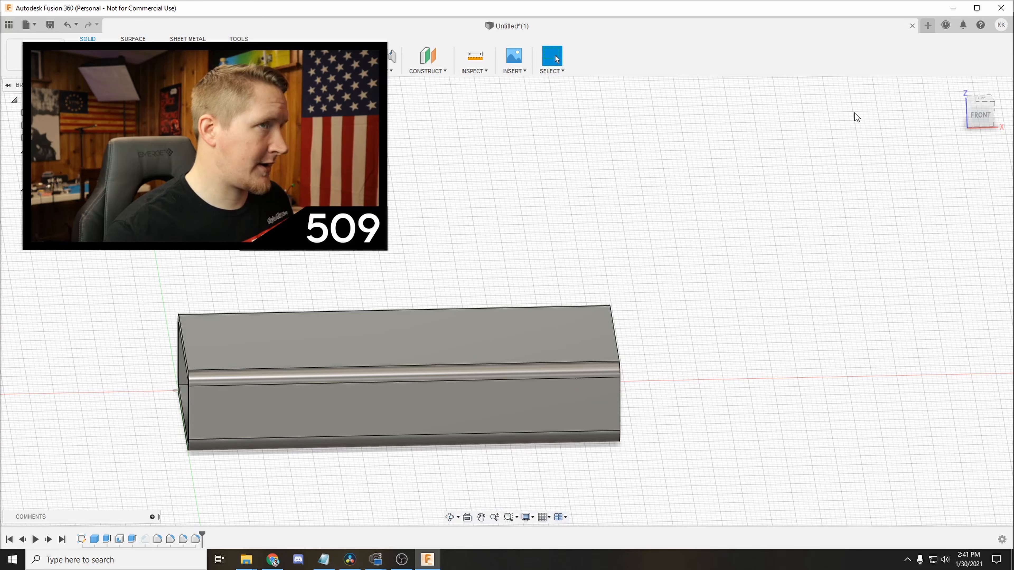
pyautogui.click(952, 90)
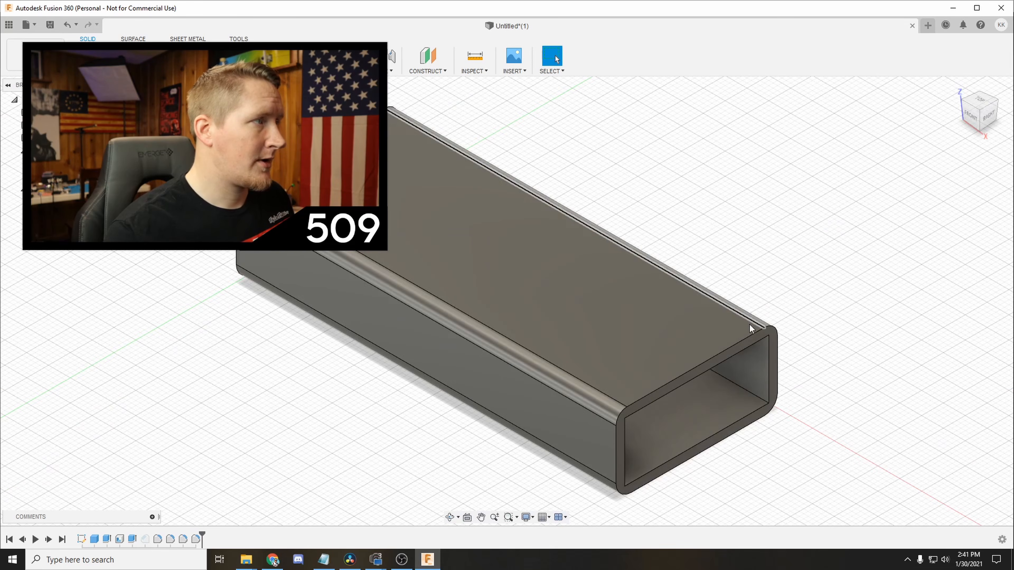
pyautogui.keyDown('shift'); pyautogui.moveTo(761, 272); pyautogui.dragTo(632, 323, button='middle'); pyautogui.keyUp('shift')
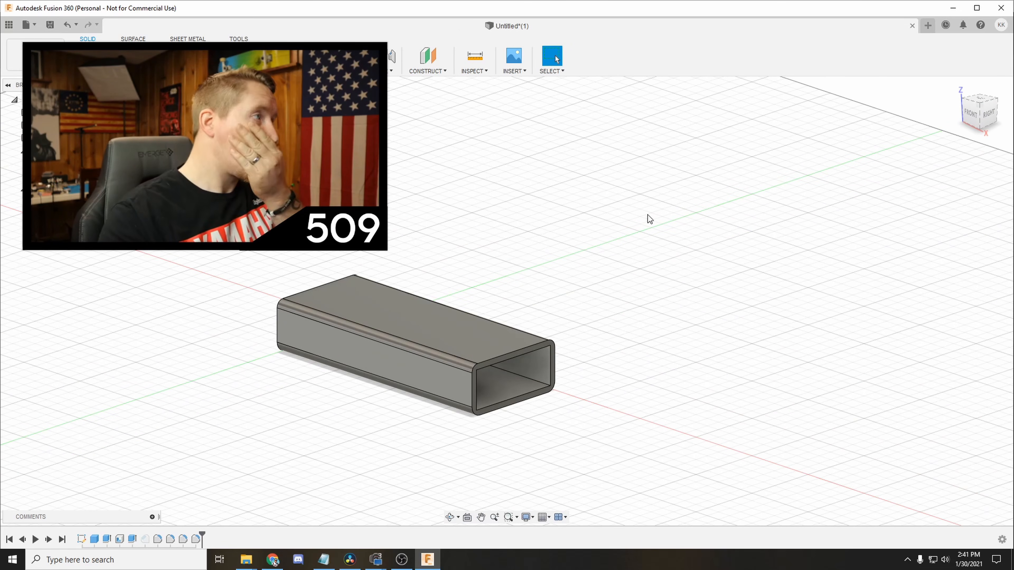
# - Save the design under the name test in the QAV-S Gopro project
pyautogui.click(29, 32)
pyautogui.click(60, 169)
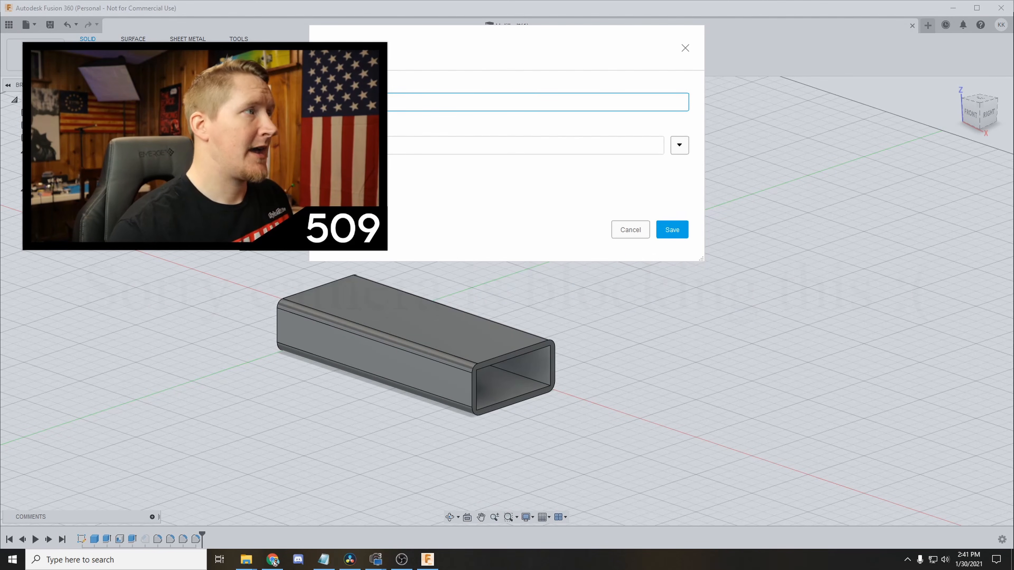
pyautogui.click(674, 148)
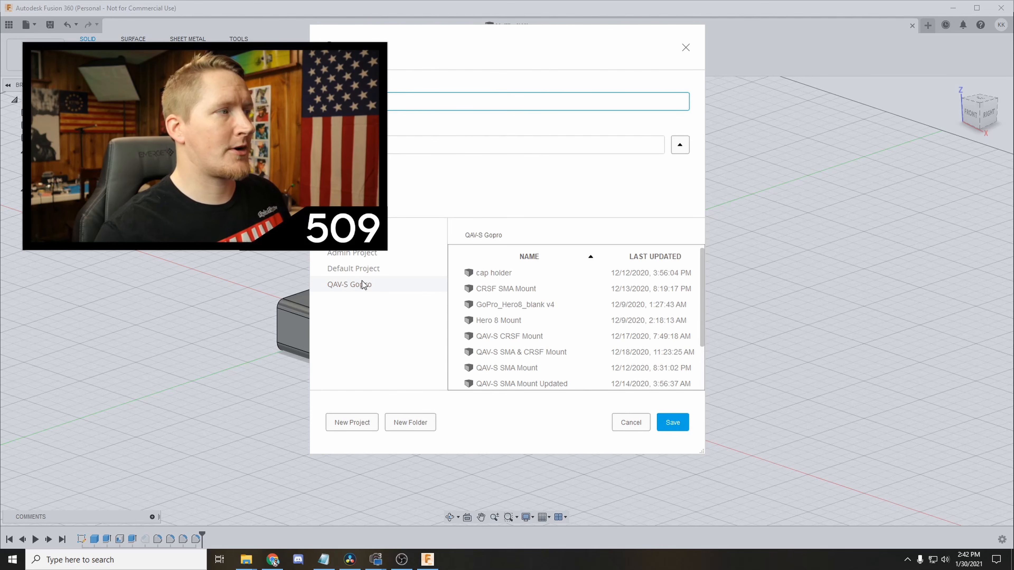
pyautogui.scroll(-1, 516, 316)
pyautogui.scroll(1, 513, 331)
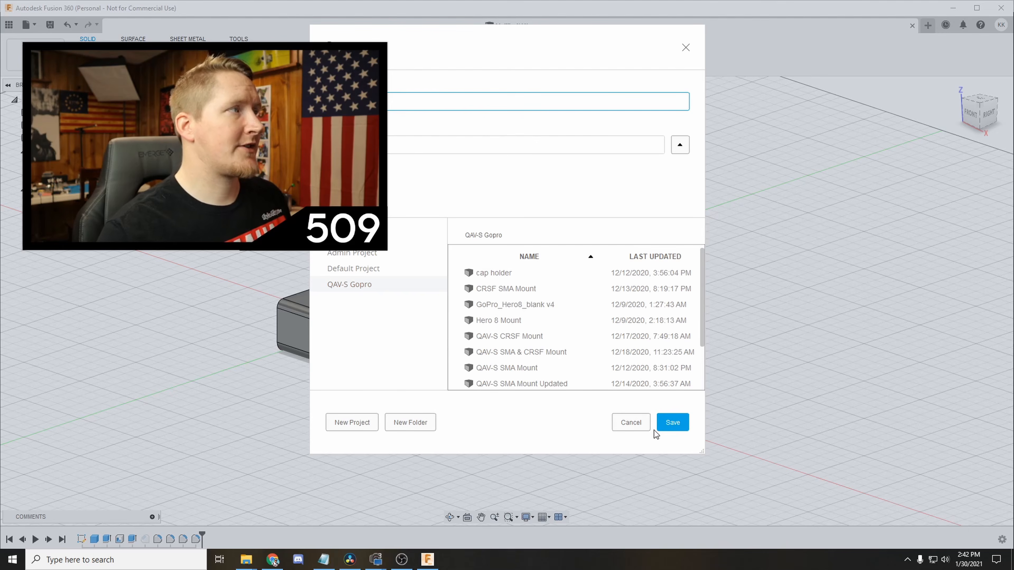
pyautogui.click(675, 424)
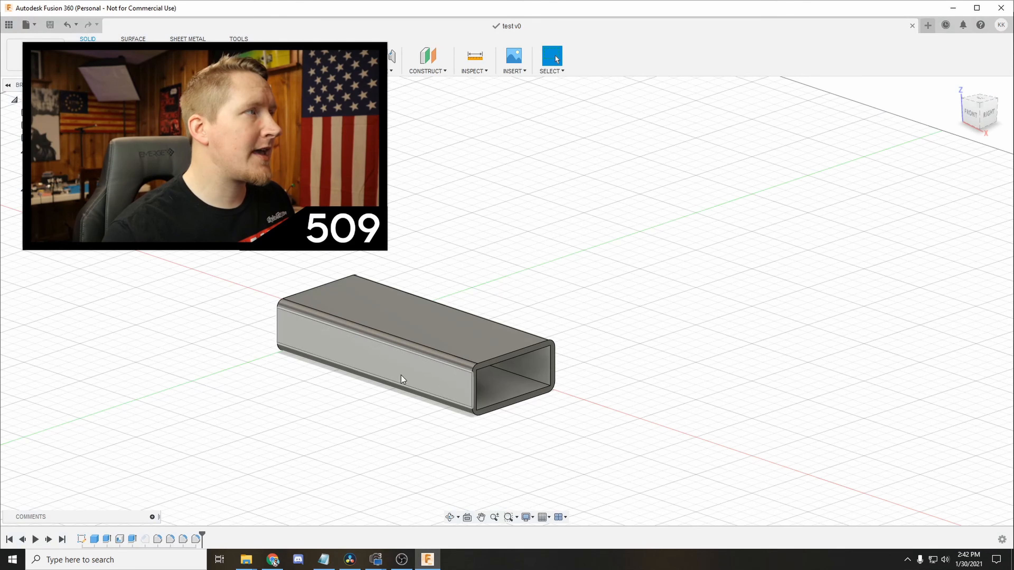
# - Open the export settings for the design and set the file type to STL
pyautogui.click(30, 27)
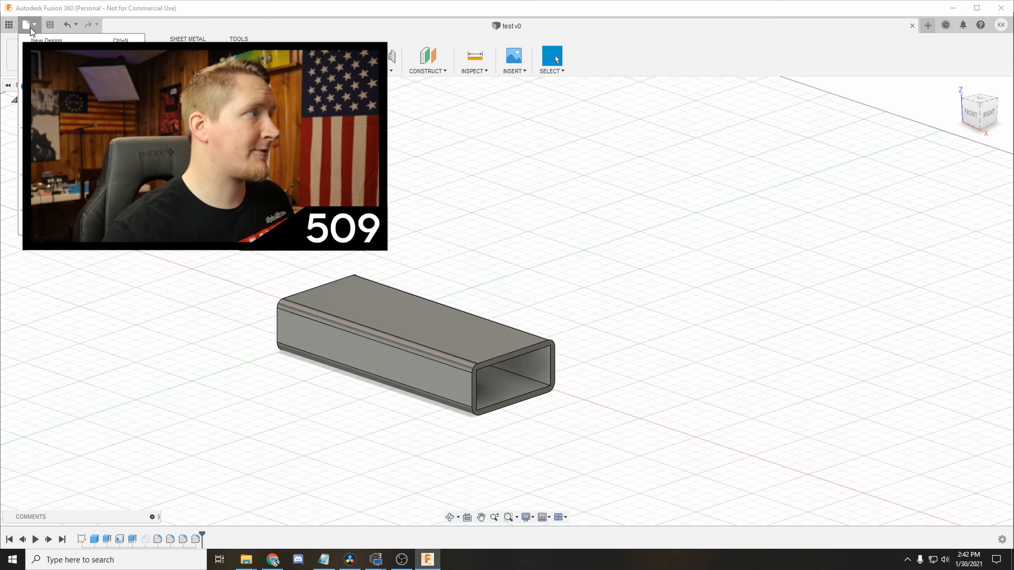
pyautogui.click(45, 169)
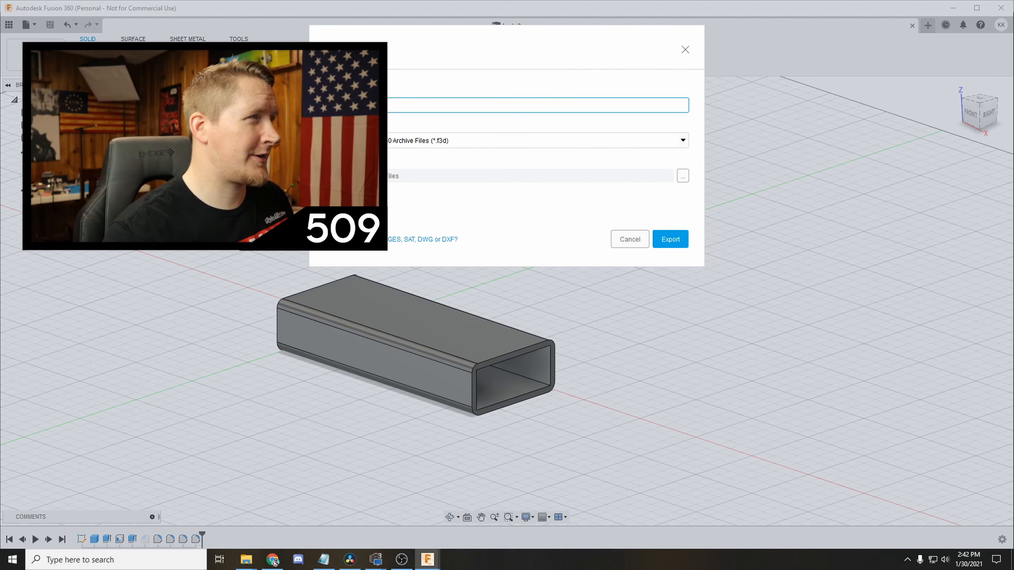
pyautogui.click(360, 141)
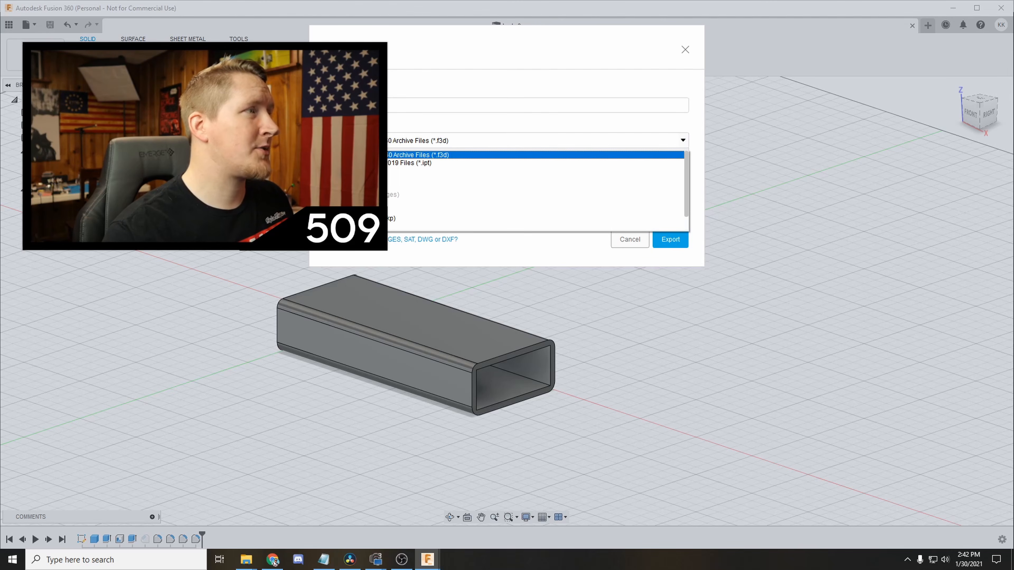
pyautogui.scroll(-1, 458, 214)
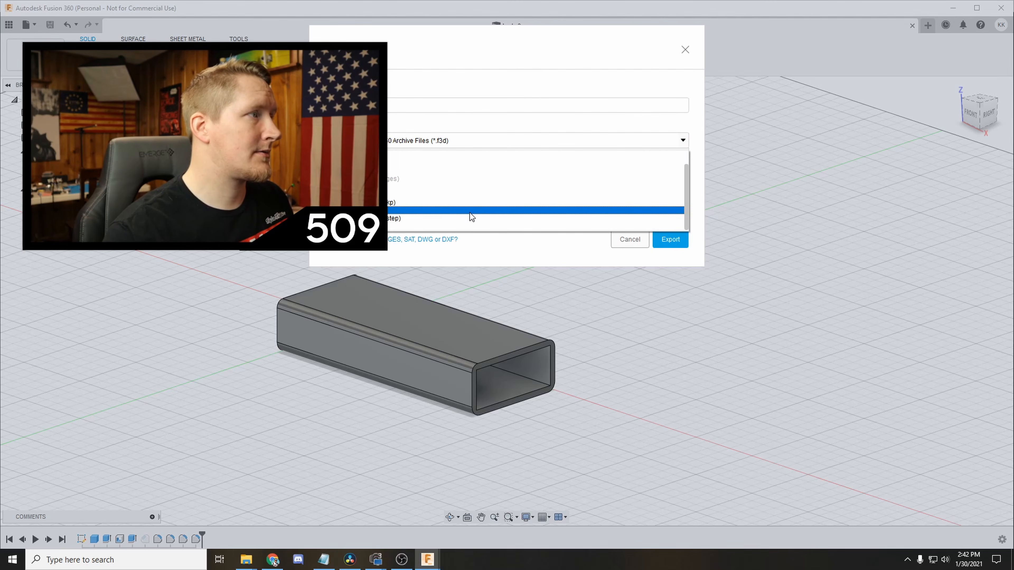
pyautogui.click(394, 227)
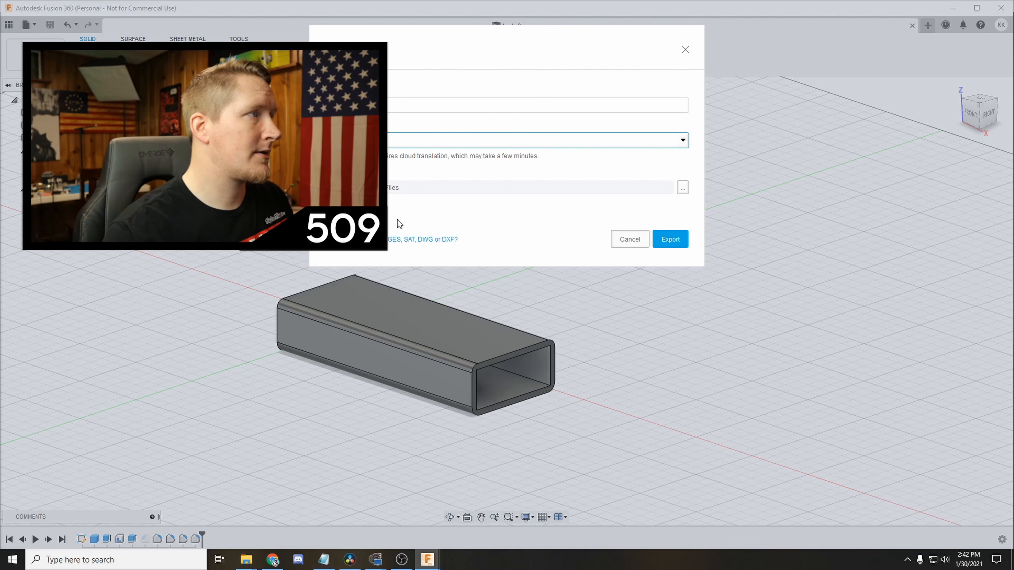
pyautogui.click(393, 141)
pyautogui.scroll(1, 689, 159)
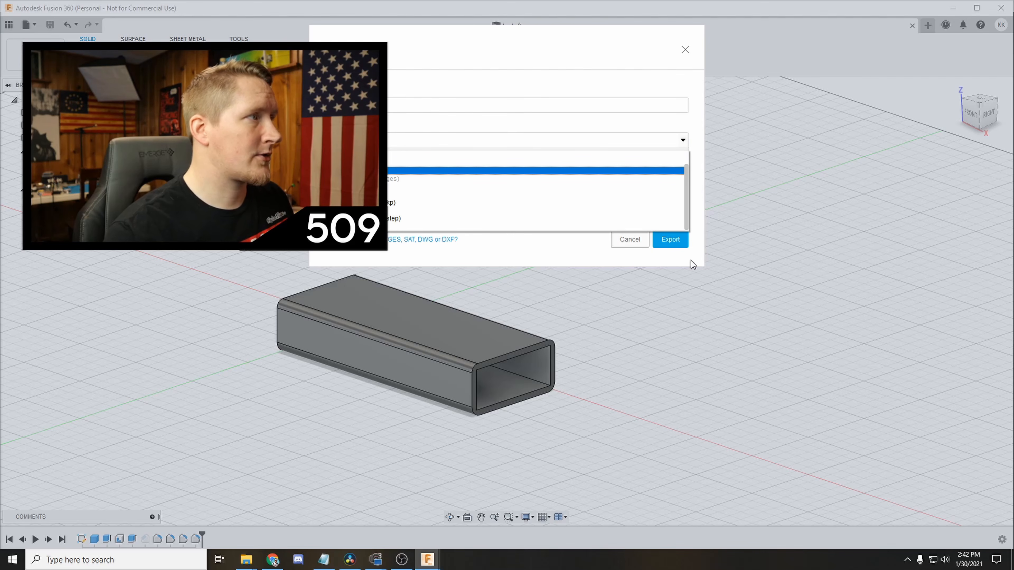
pyautogui.click(393, 227)
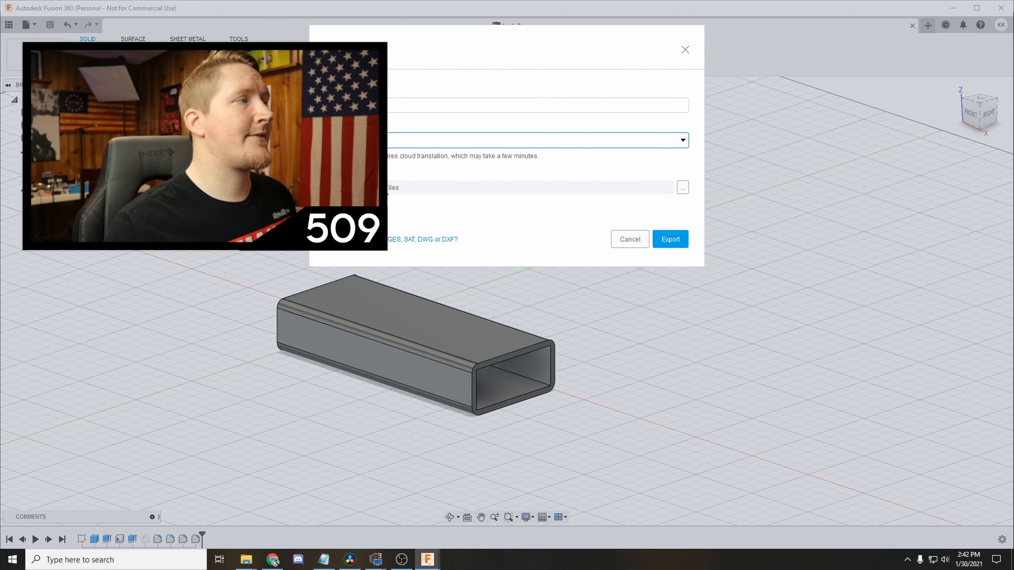
# - Check the Fusion 360 STL Files folder as the destination and export the design as an STL file
pyautogui.click(683, 190)
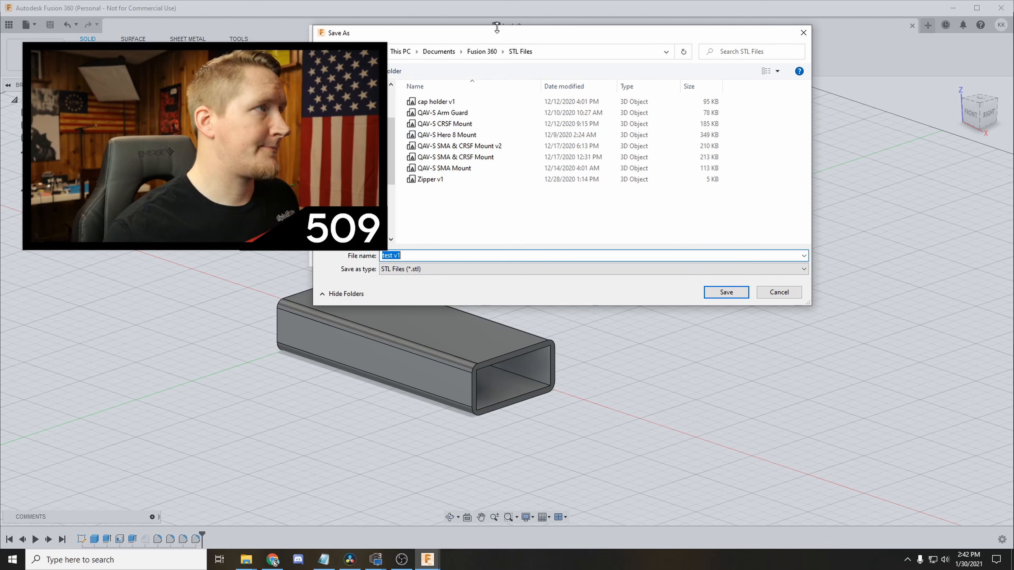
pyautogui.moveTo(498, 30); pyautogui.dragTo(519, 71)
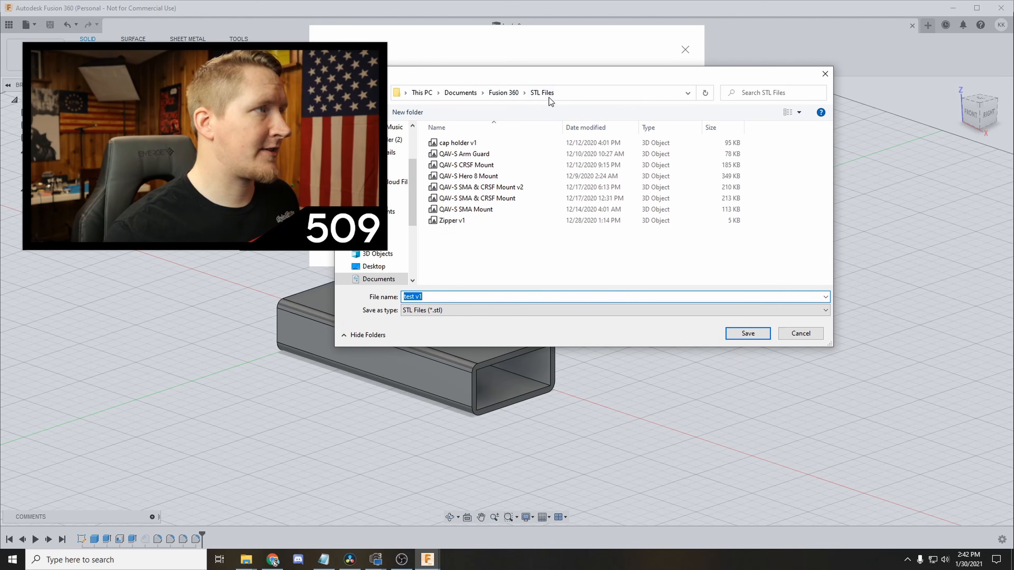
pyautogui.click(796, 332)
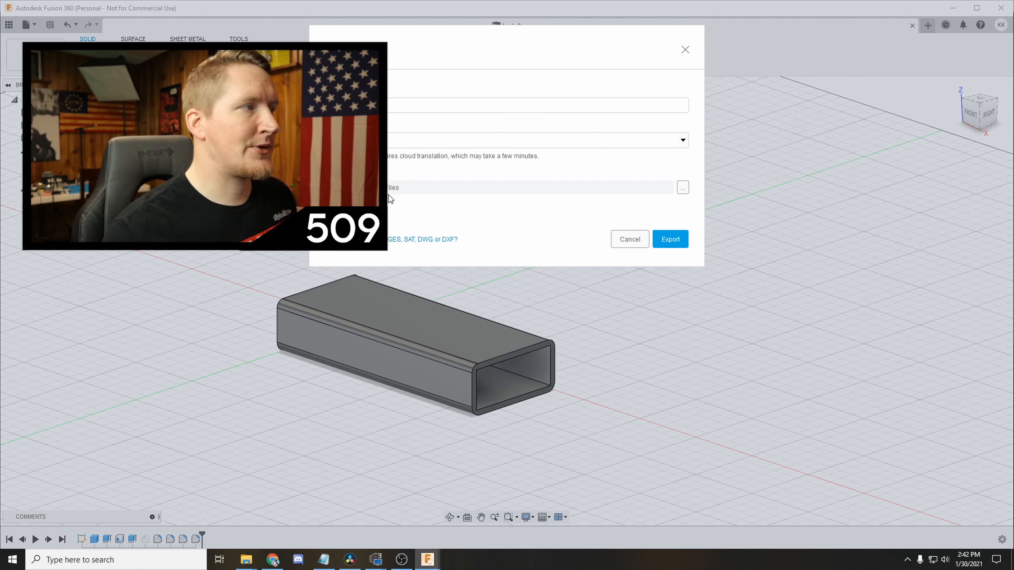
pyautogui.click(674, 241)
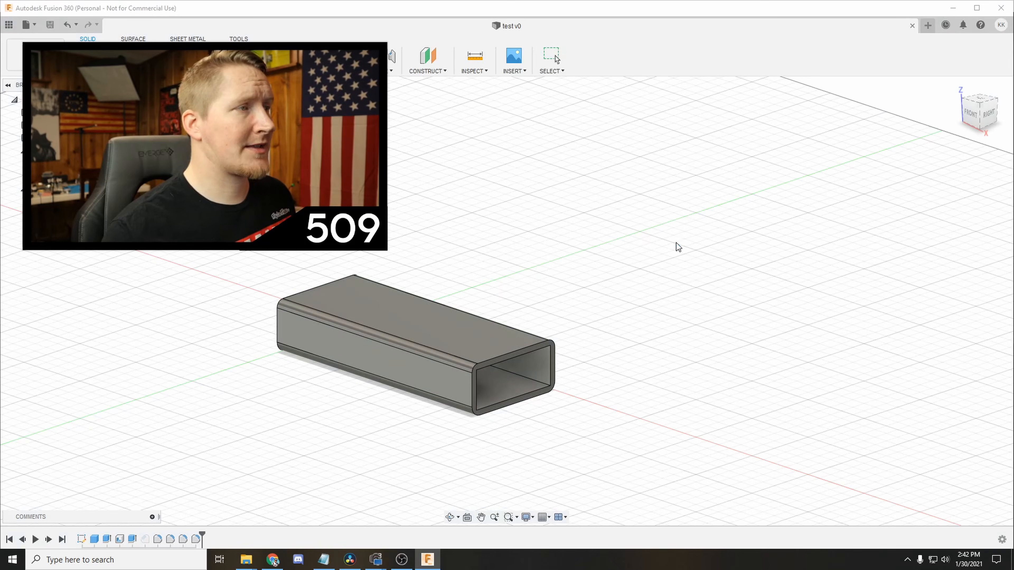